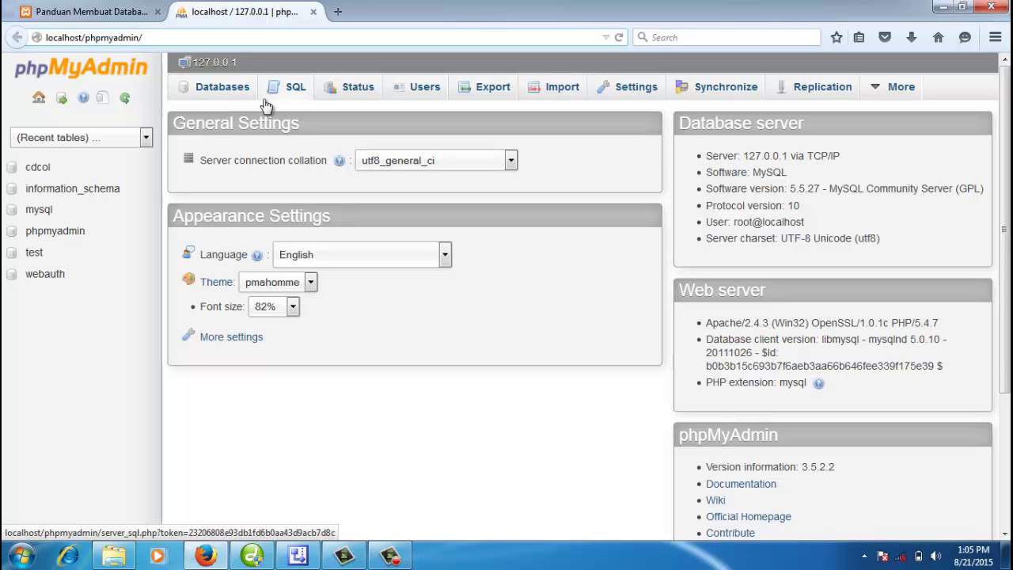
Step: Briefly open a new browser tab and the relation diagram, then return to phpMyAdmin
{"action": "left_click", "coordinate": [338, 11]}
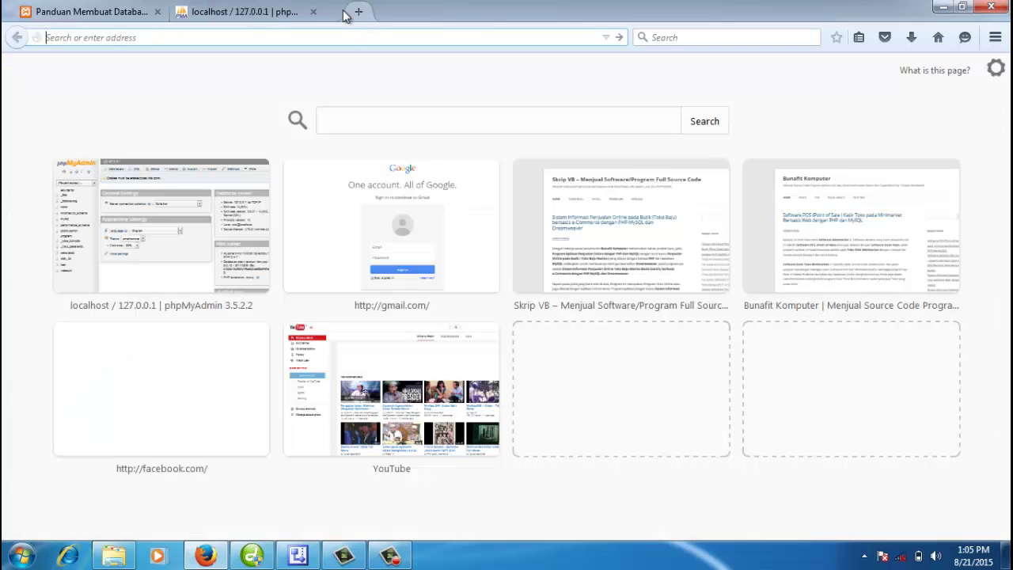
{"action": "type", "text": "ww"}
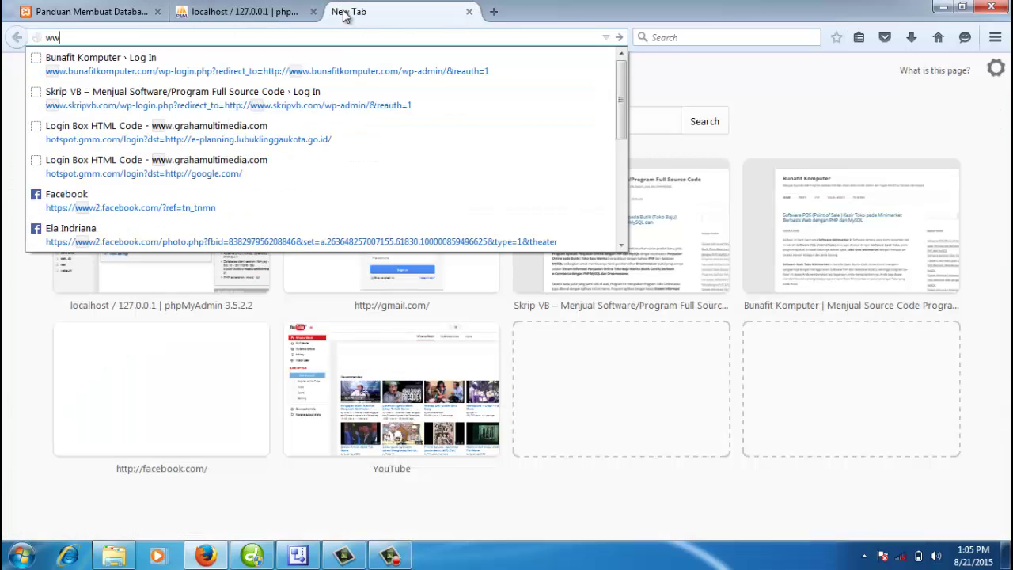
{"action": "type", "text": "w.apachefriends.org"}
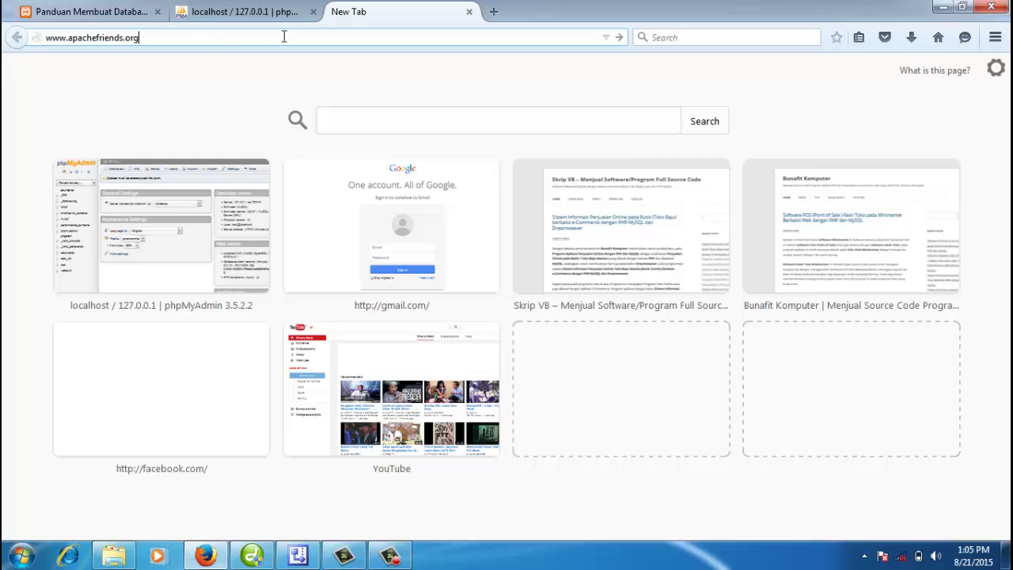
{"action": "left_click", "coordinate": [469, 12]}
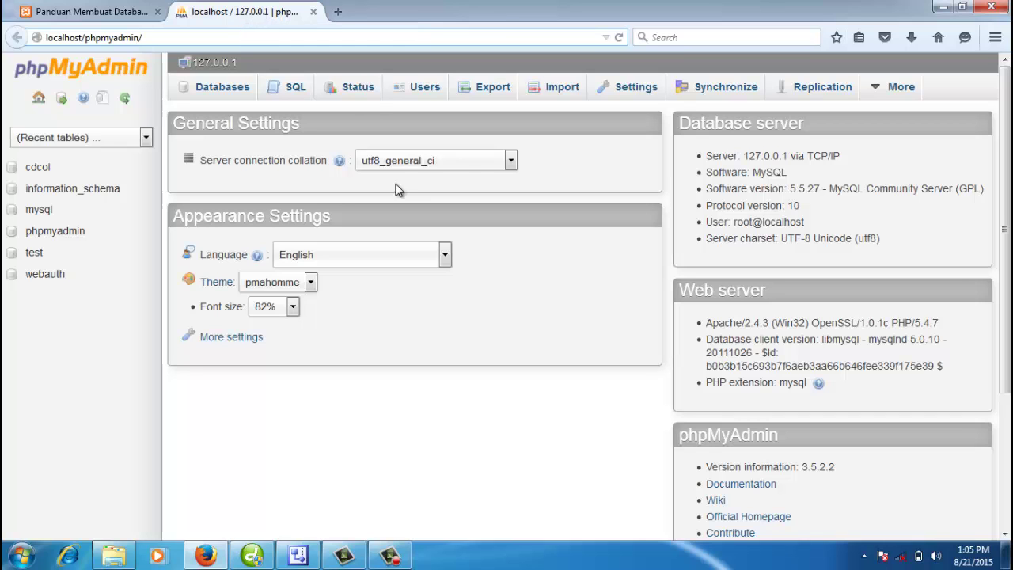
{"action": "left_click", "coordinate": [298, 556]}
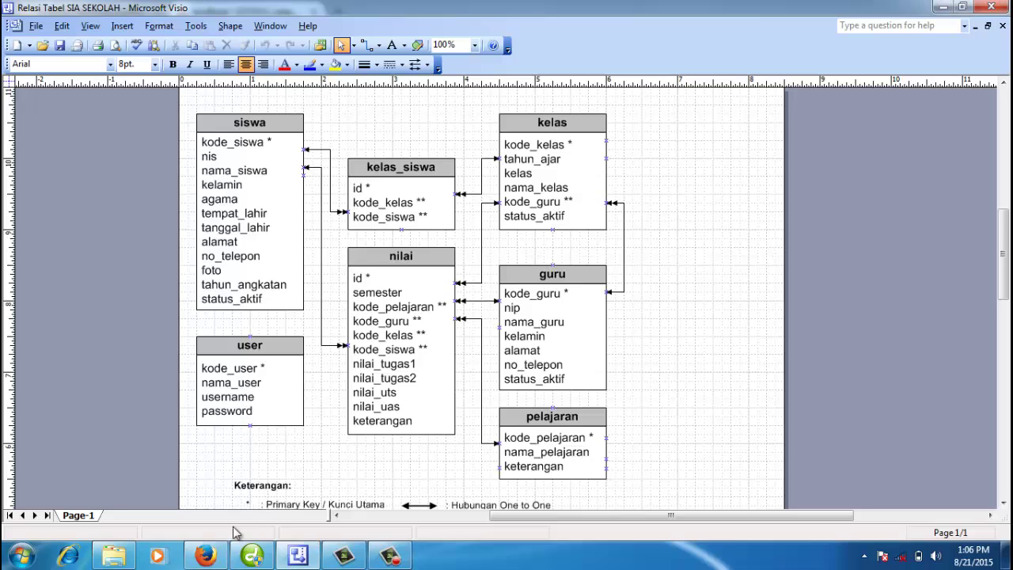
{"action": "left_click", "coordinate": [206, 556]}
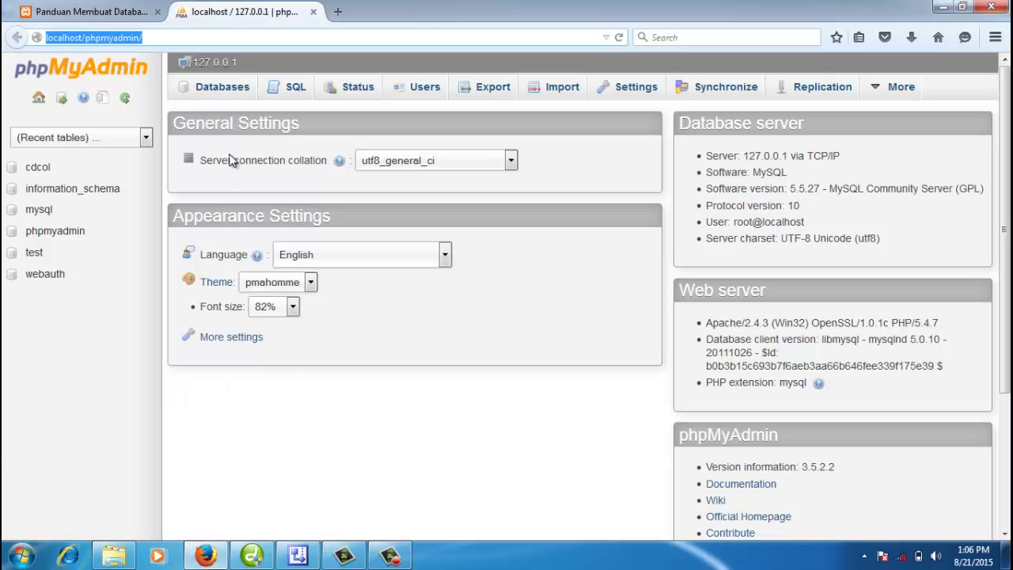
Step: Create the sia_sekolahdb database under Databases and open it from the list
{"action": "left_click", "coordinate": [224, 92]}
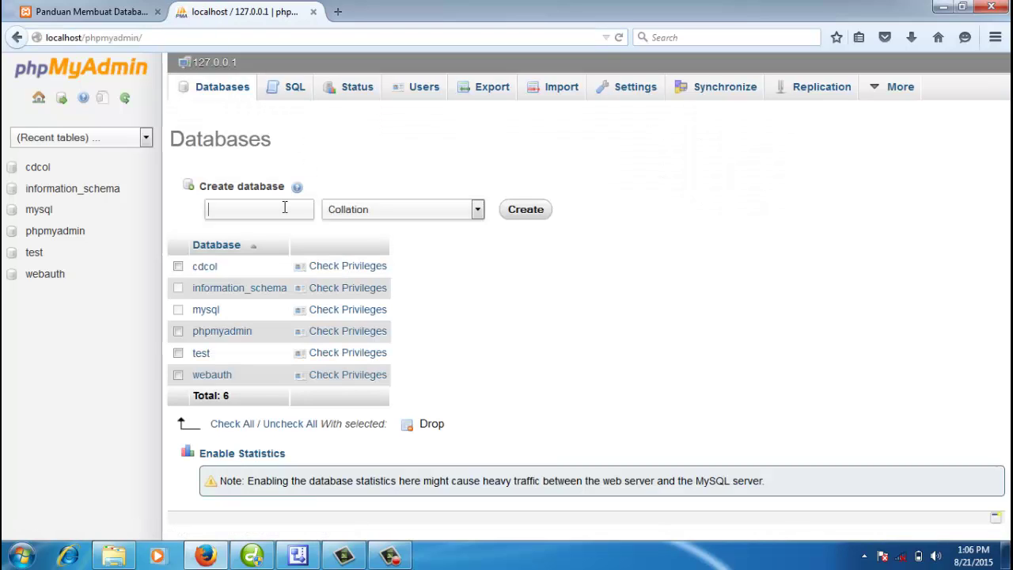
{"action": "type", "text": "sia"}
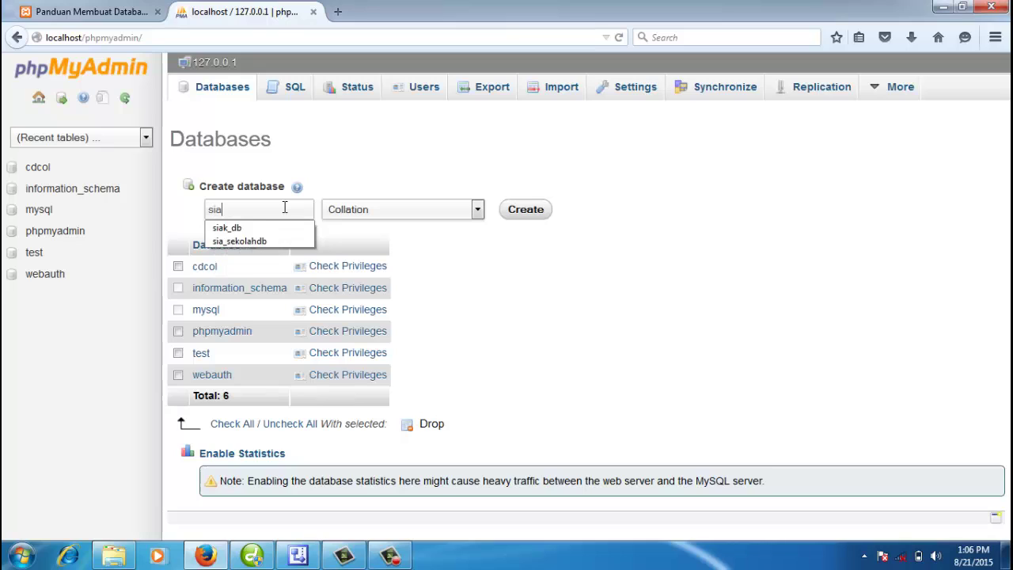
{"action": "type", "text": "_sekolahdb"}
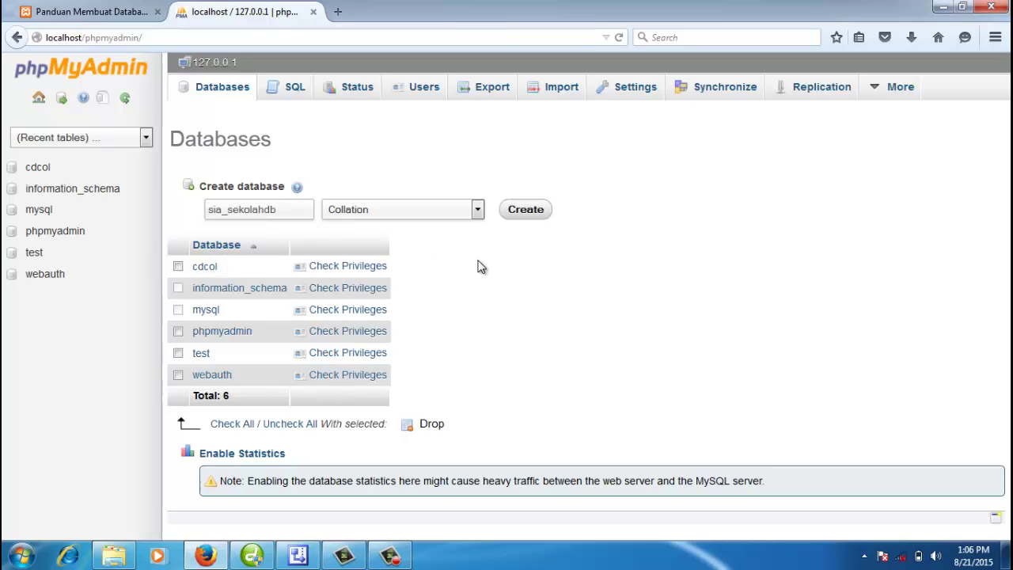
{"action": "left_click", "coordinate": [535, 211]}
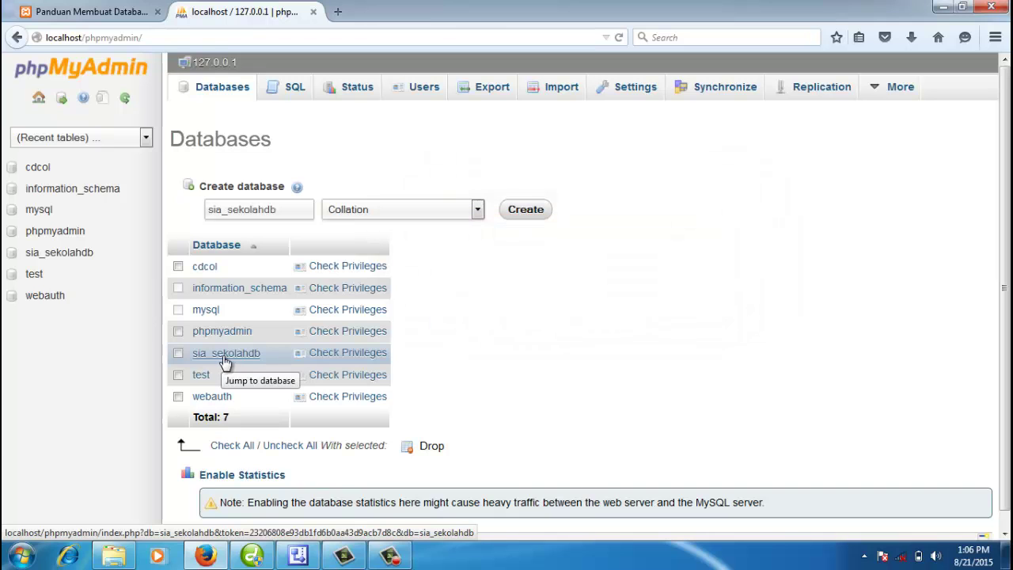
{"action": "left_click", "coordinate": [308, 559]}
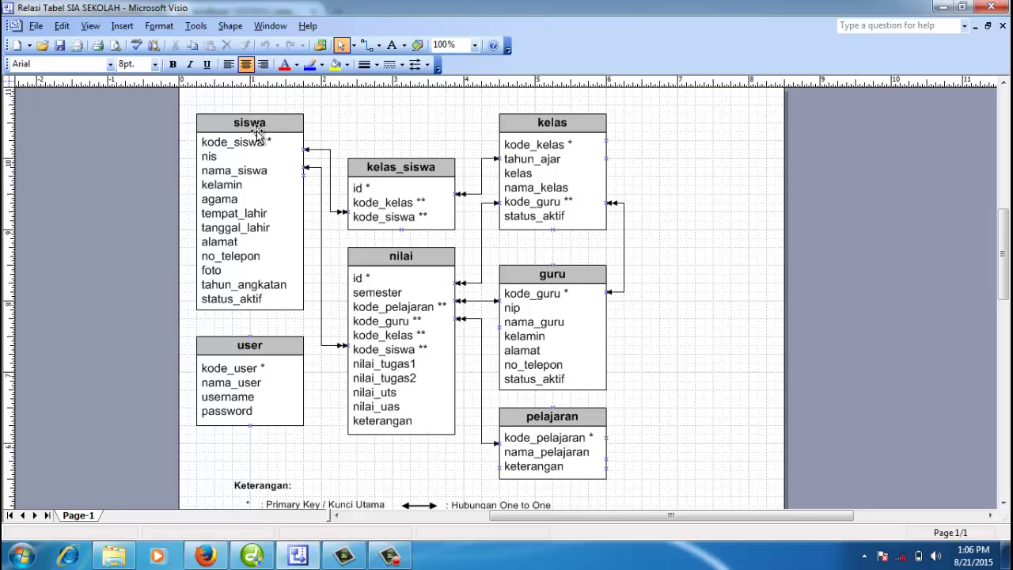
{"action": "left_click", "coordinate": [215, 556]}
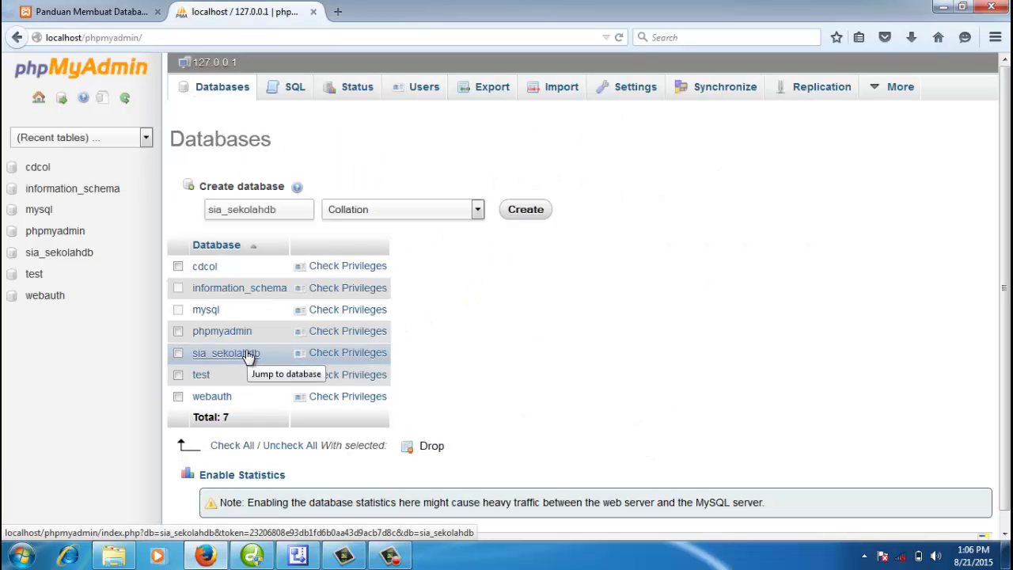
{"action": "left_click", "coordinate": [224, 359]}
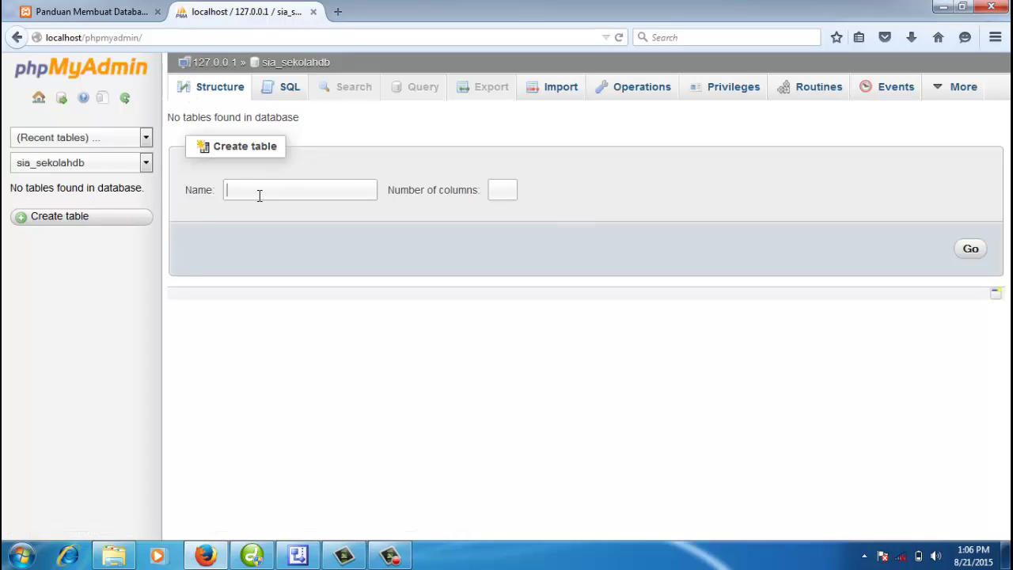
{"action": "left_click", "coordinate": [298, 556]}
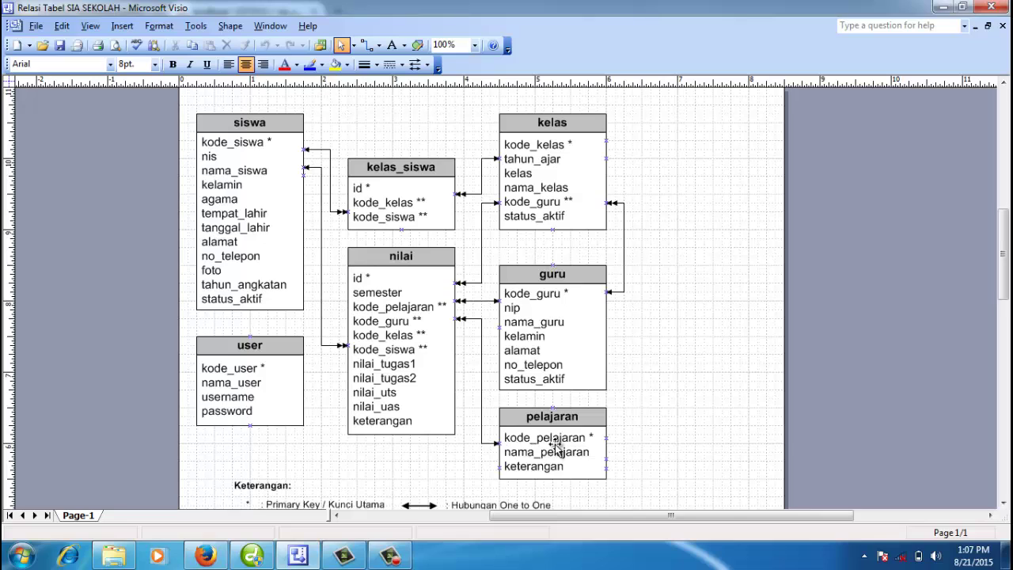
{"action": "double_click", "coordinate": [595, 435]}
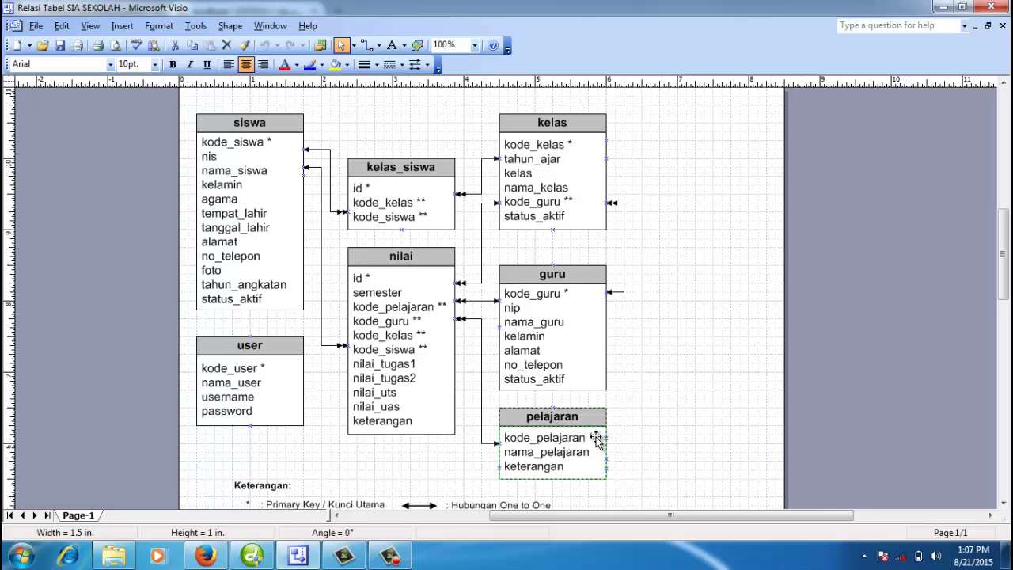
{"action": "left_click", "coordinate": [613, 439]}
{"action": "double_click", "coordinate": [596, 437]}
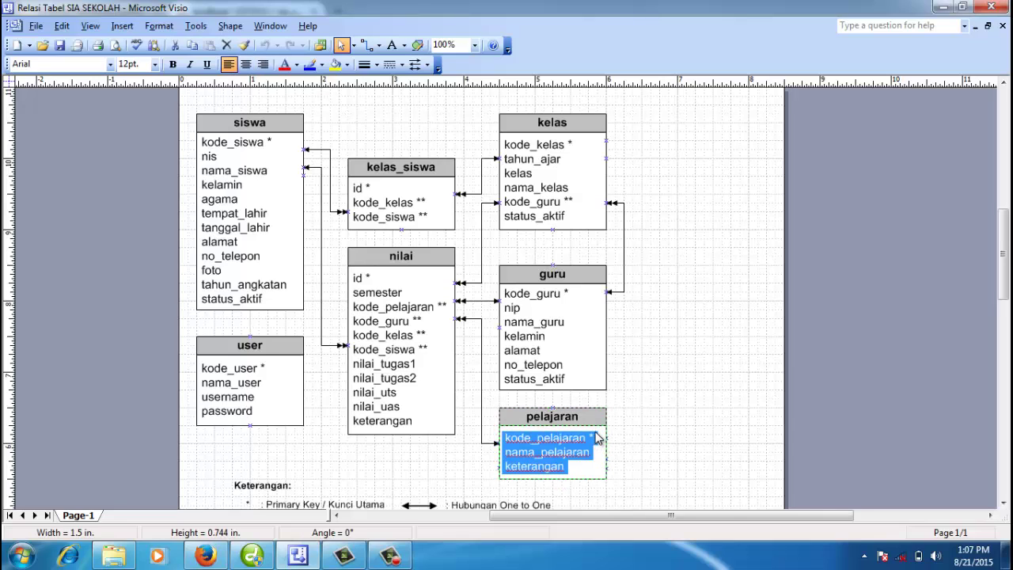
{"action": "left_click", "coordinate": [592, 437]}
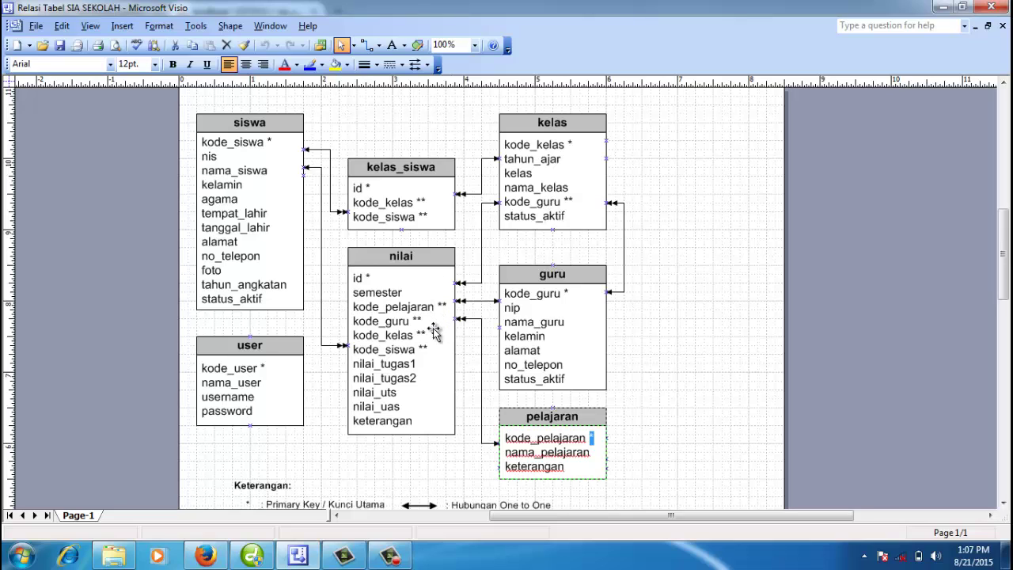
{"action": "left_click", "coordinate": [426, 332]}
{"action": "double_click", "coordinate": [428, 337]}
{"action": "left_click", "coordinate": [428, 336]}
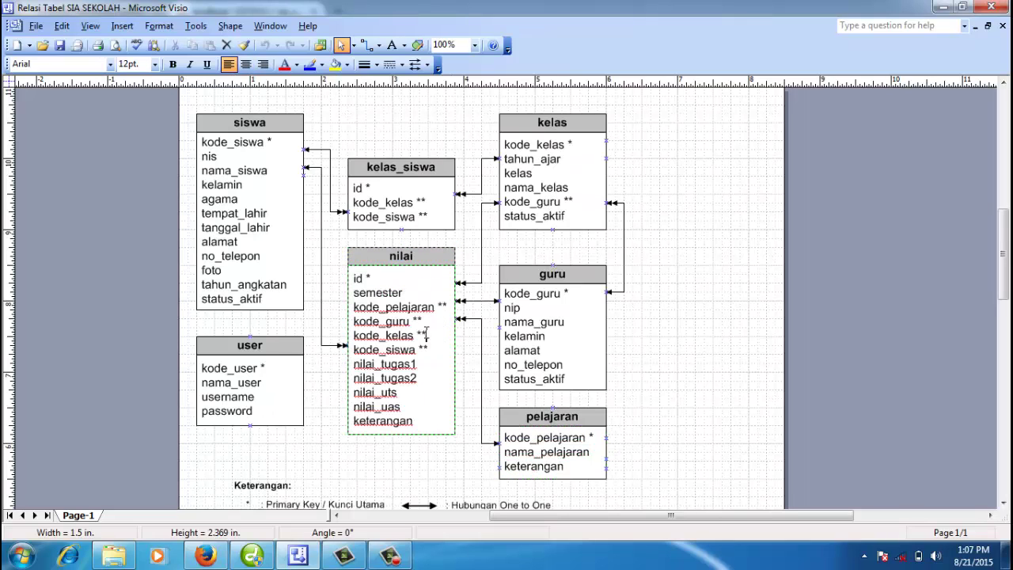
{"action": "left_click_drag", "start_coordinate": [421, 334], "coordinate": [434, 333]}
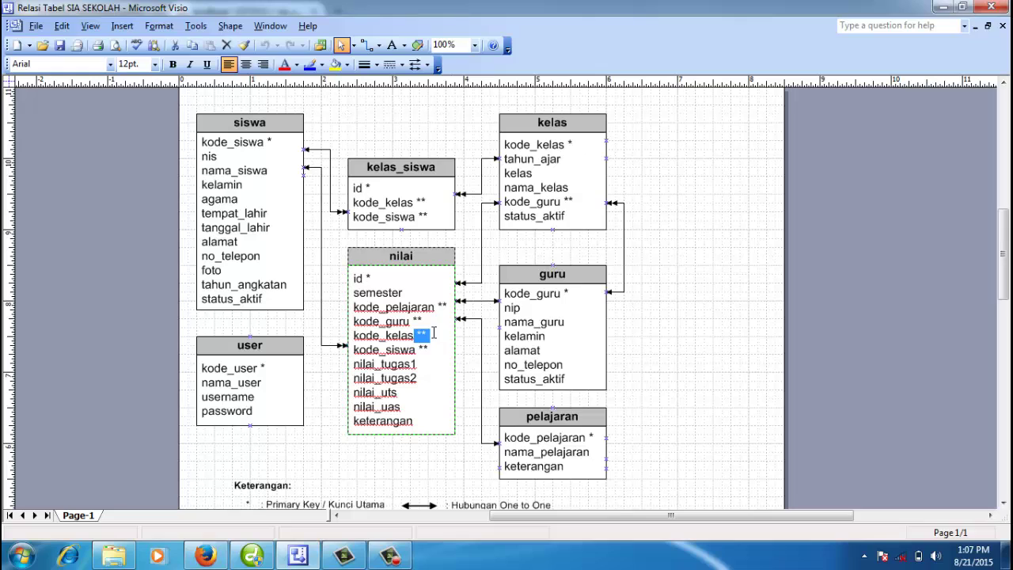
{"action": "key", "text": "Escape"}
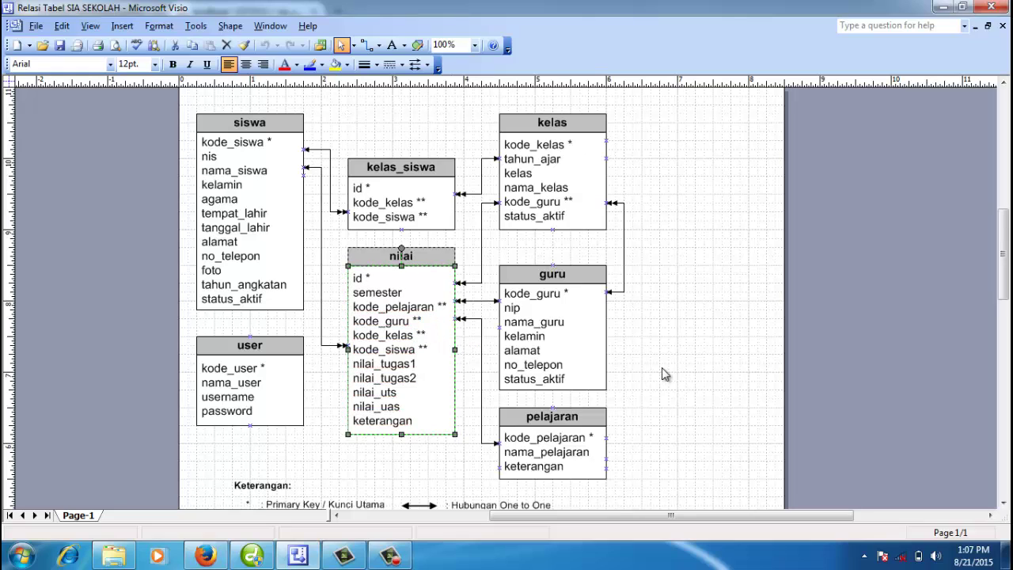
{"action": "left_click", "coordinate": [663, 368]}
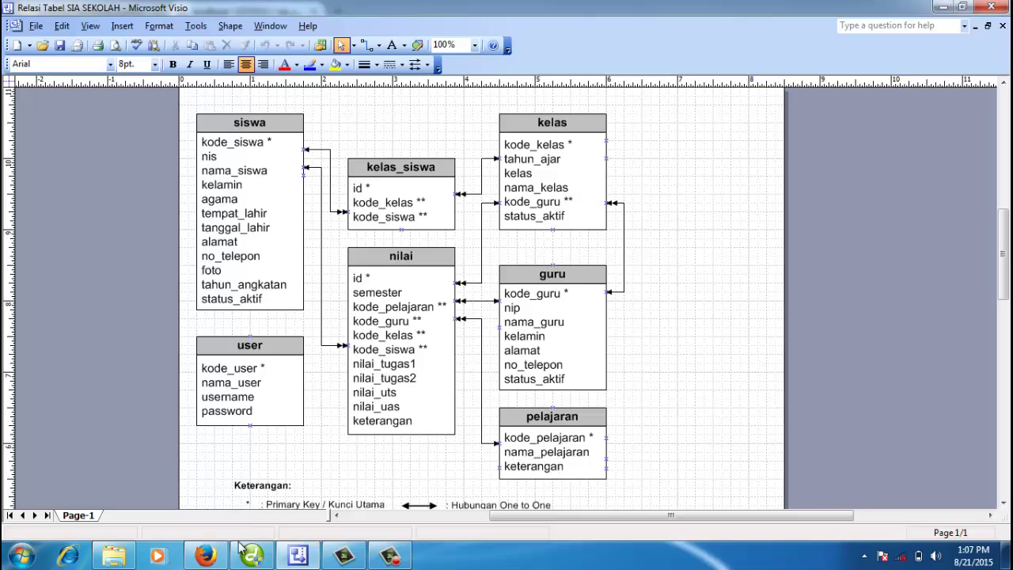
{"action": "left_click", "coordinate": [205, 556]}
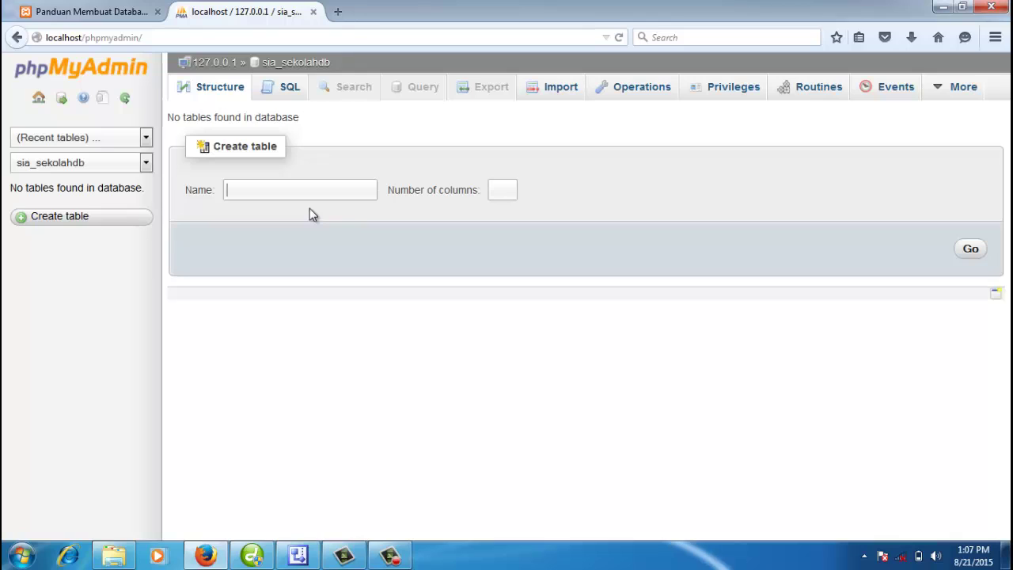
Step: Enter pelajaran as the table name with 3 columns and submit the form
{"action": "type", "text": "pelajaran"}
{"action": "left_click", "coordinate": [496, 190]}
{"action": "type", "text": "3"}
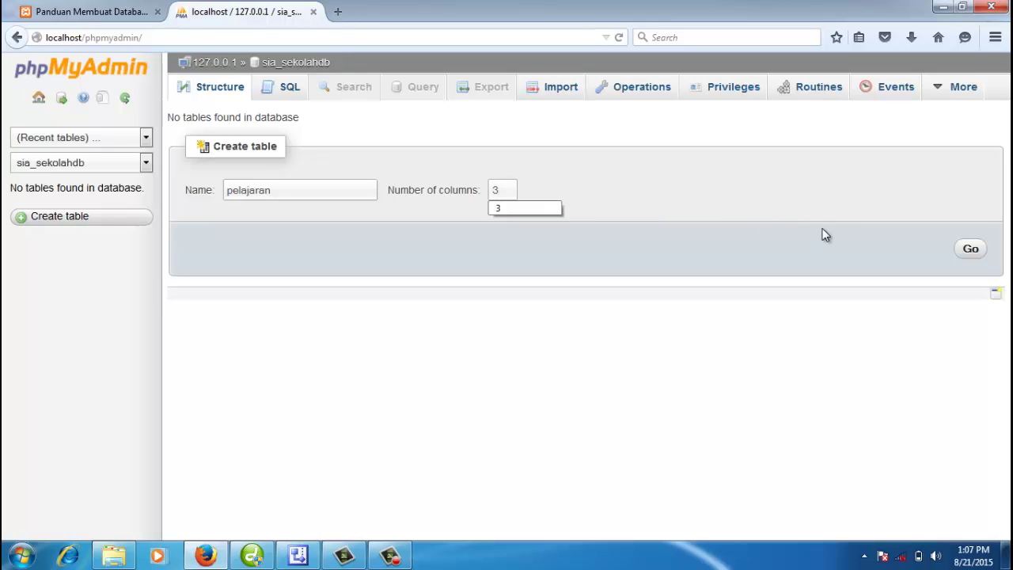
{"action": "left_click", "coordinate": [972, 252]}
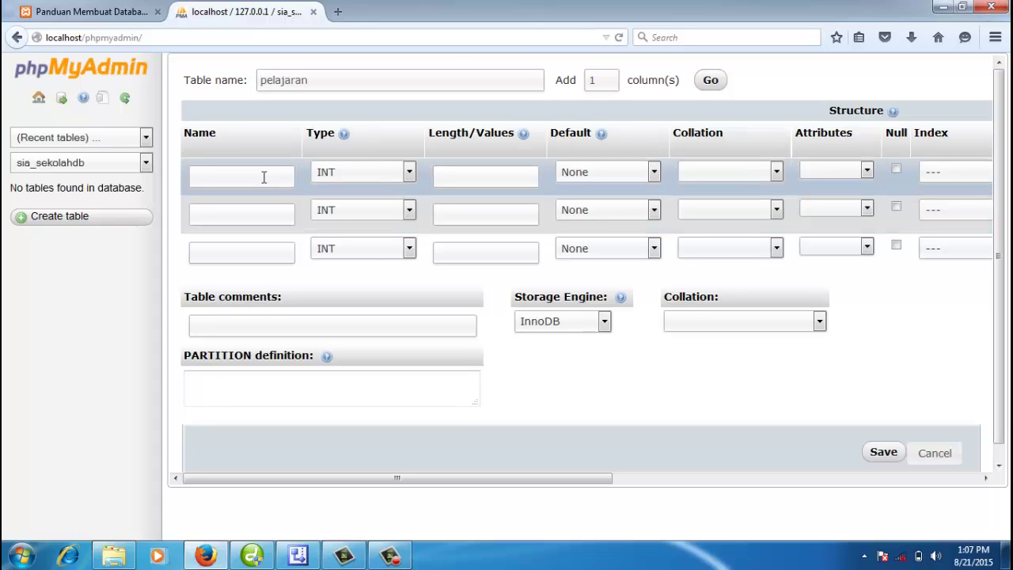
Step: Name the three columns kode_pelajaran, nama_pelajaran and keterangan, checking the diagram midway
{"action": "type", "text": "kode_pelajaran"}
{"action": "left_click", "coordinate": [258, 208]}
{"action": "left_click", "coordinate": [297, 556]}
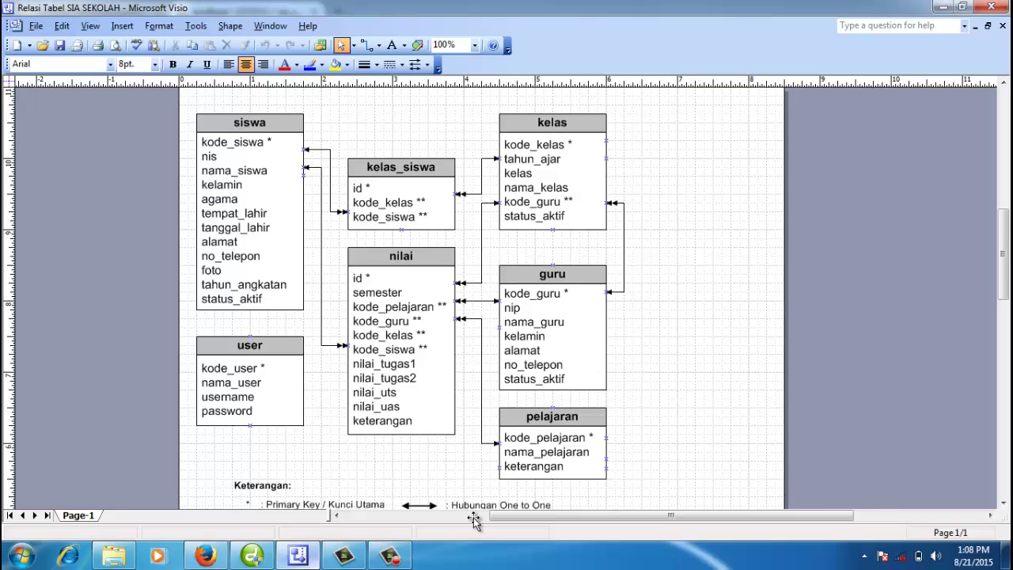
{"action": "left_click", "coordinate": [516, 445]}
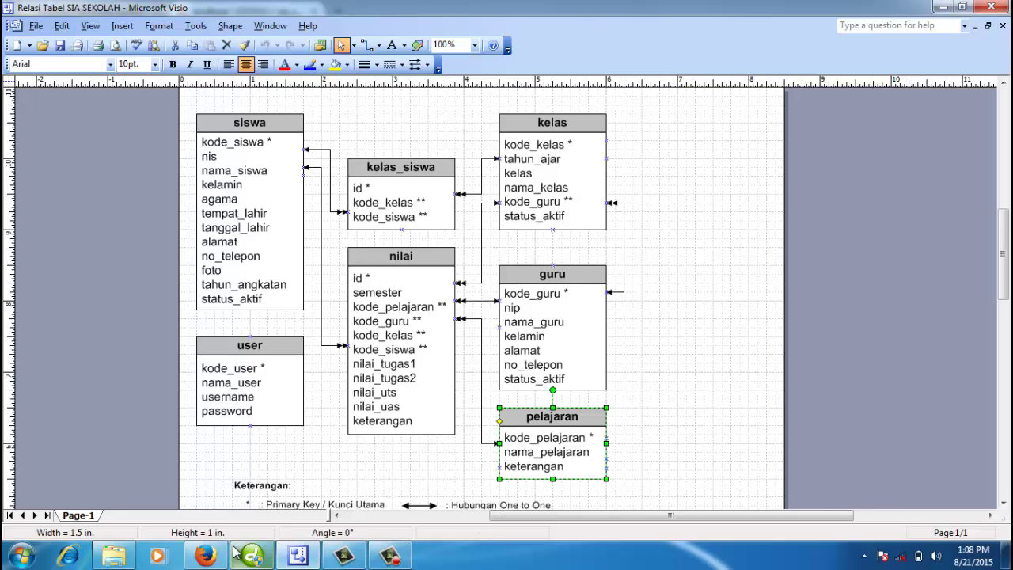
{"action": "left_click", "coordinate": [206, 556]}
{"action": "type", "text": "nam"}
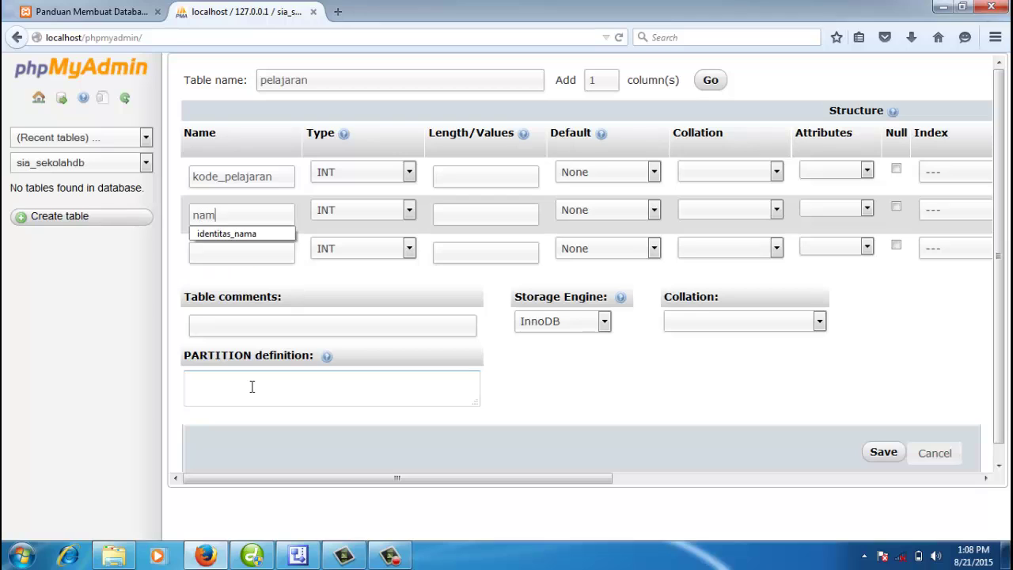
{"action": "type", "text": "a_pelajaran"}
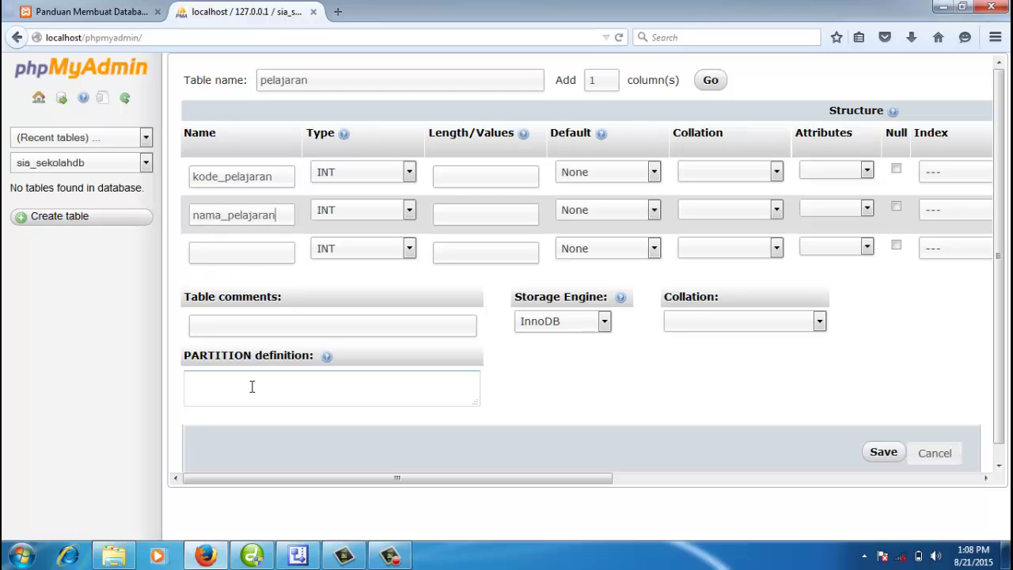
{"action": "left_click", "coordinate": [269, 252]}
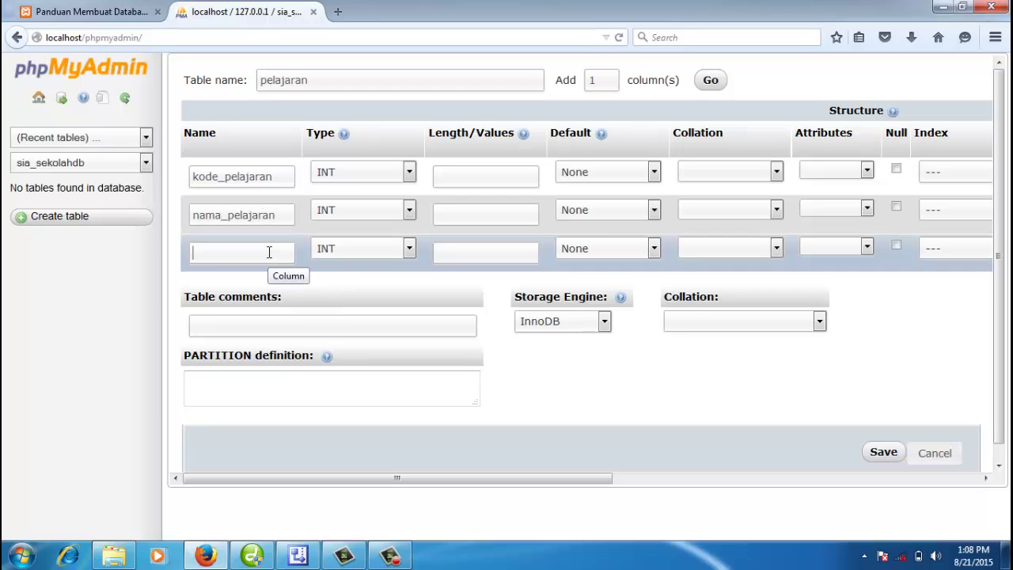
{"action": "type", "text": "keterangan"}
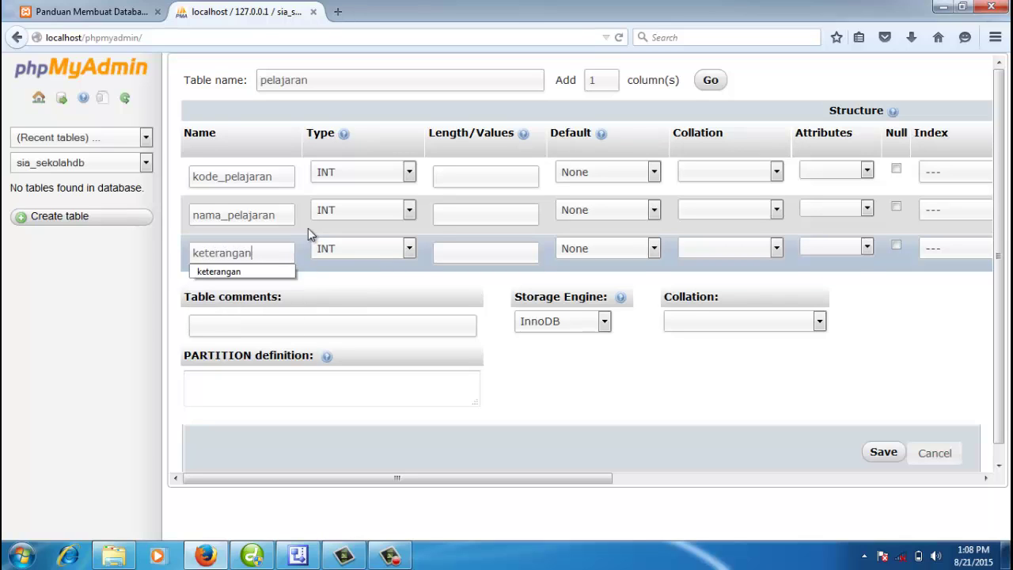
{"action": "left_click", "coordinate": [267, 176]}
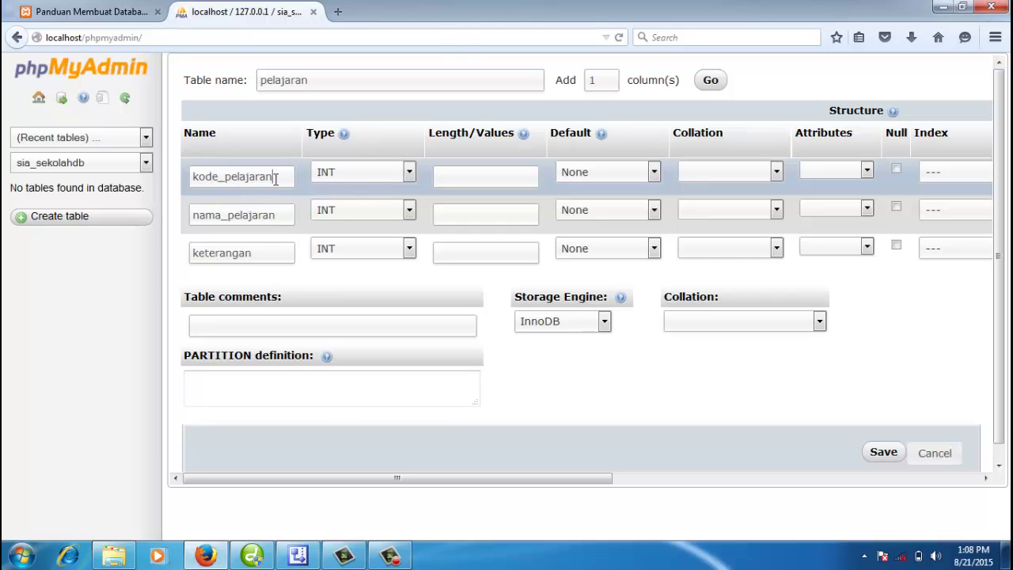
Step: Make kode_pelajaran a CHAR column with a PRIMARY index
{"action": "left_click", "coordinate": [344, 178]}
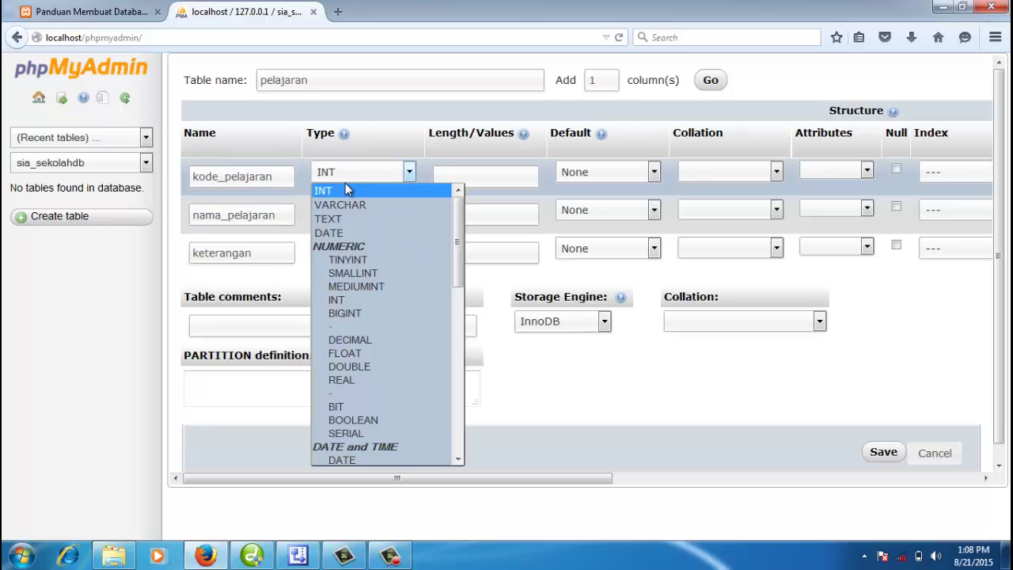
{"action": "key", "text": "c"}
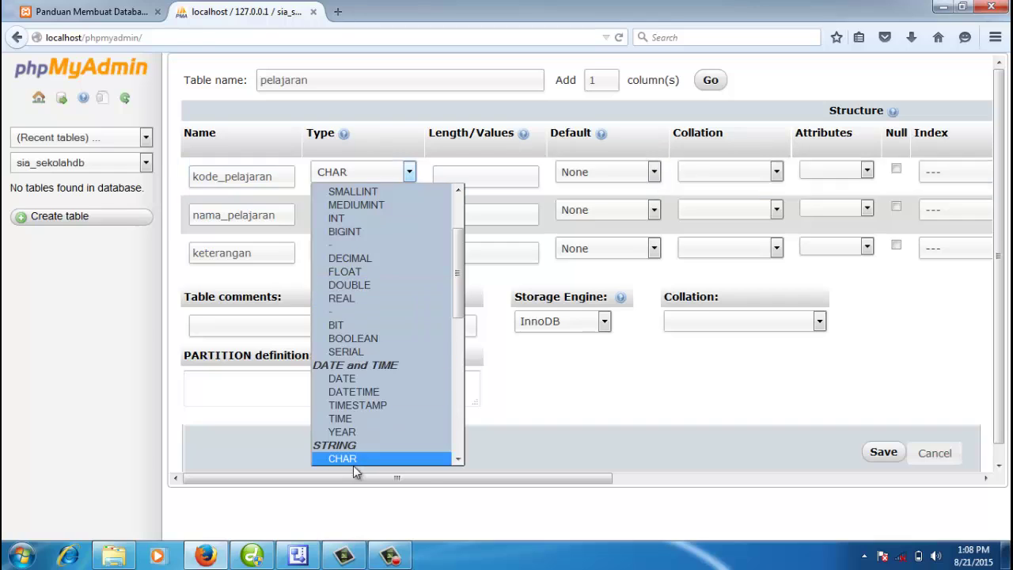
{"action": "left_click", "coordinate": [353, 464]}
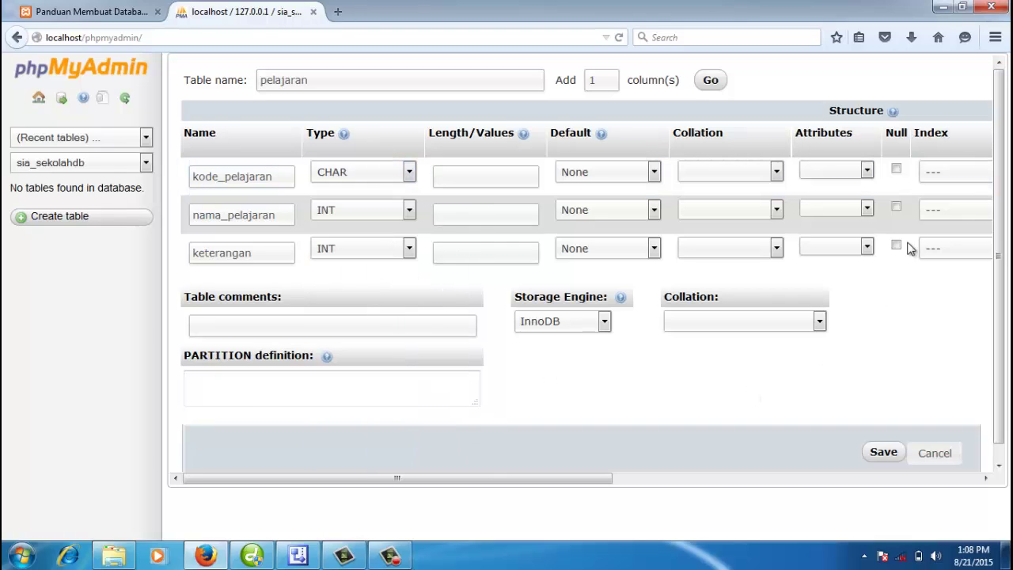
{"action": "left_click", "coordinate": [941, 182]}
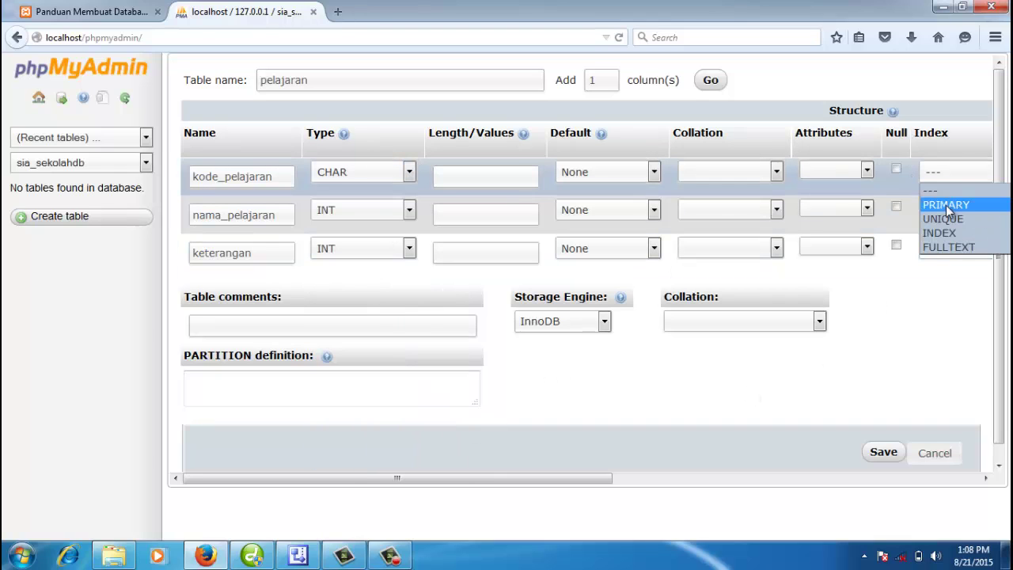
{"action": "left_click", "coordinate": [946, 204]}
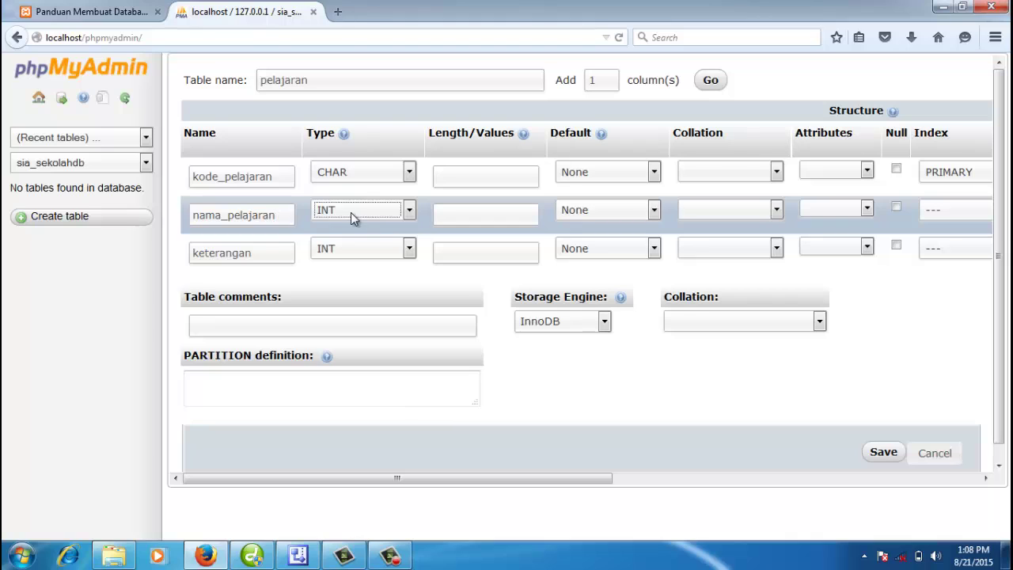
Step: Set nama_pelajaran and keterangan to VARCHAR with length 100
{"action": "key", "text": "v"}
{"action": "left_click", "coordinate": [452, 214]}
{"action": "type", "text": "100"}
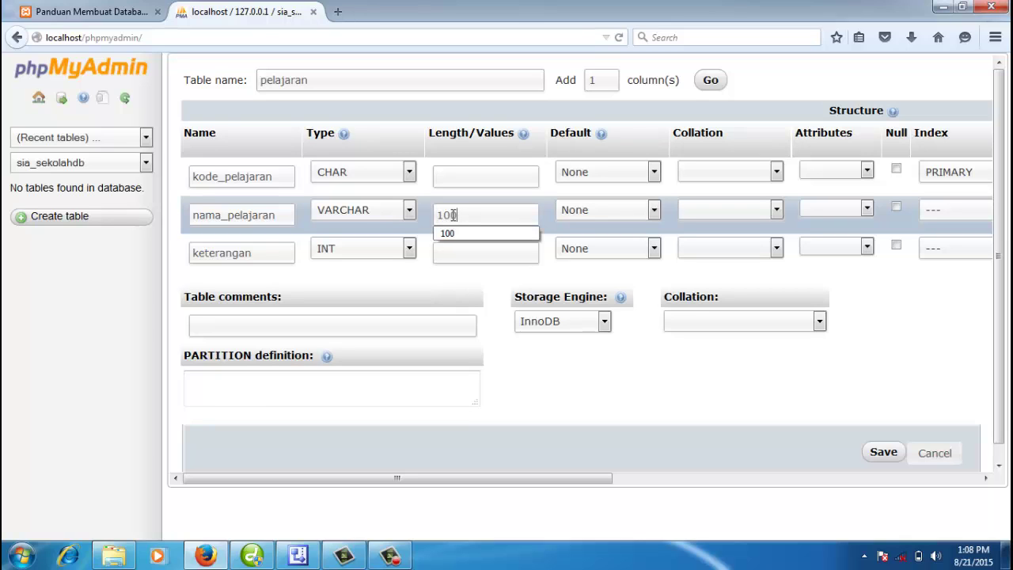
{"action": "left_click", "coordinate": [421, 286]}
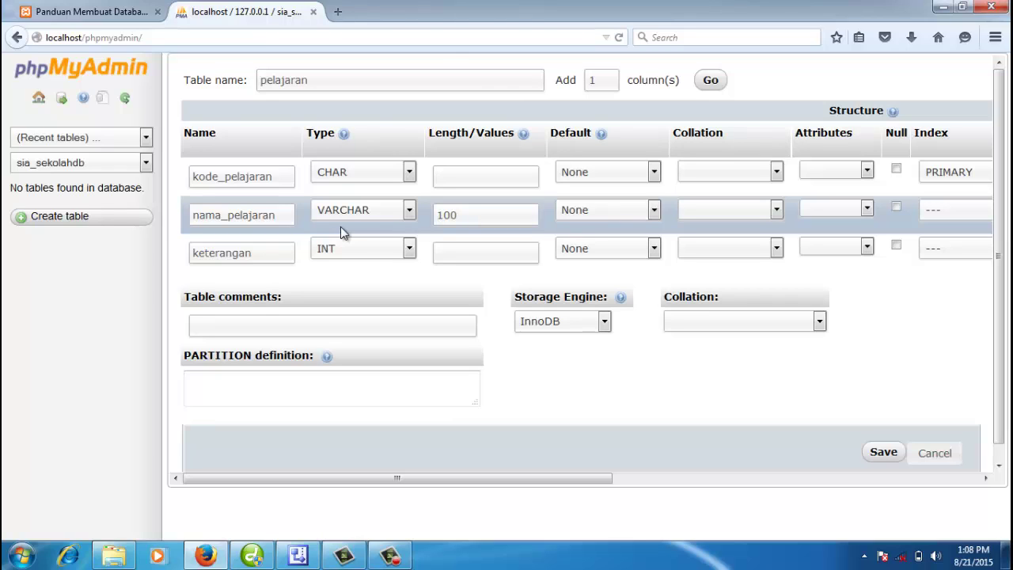
{"action": "double_click", "coordinate": [451, 216]}
{"action": "left_click", "coordinate": [269, 258]}
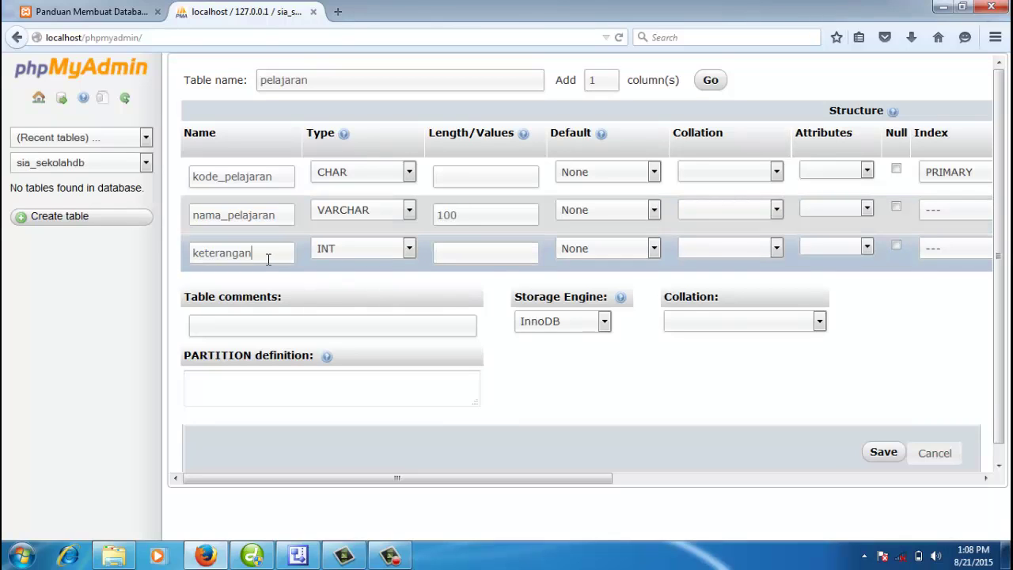
{"action": "key", "text": "Tab"}
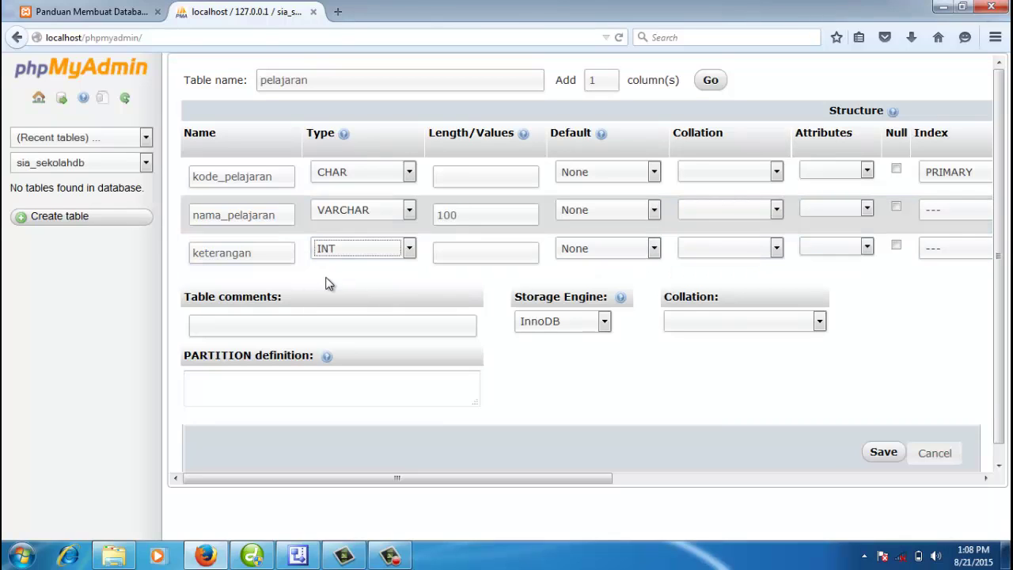
{"action": "key", "text": "v"}
{"action": "left_click", "coordinate": [472, 252]}
{"action": "type", "text": "100"}
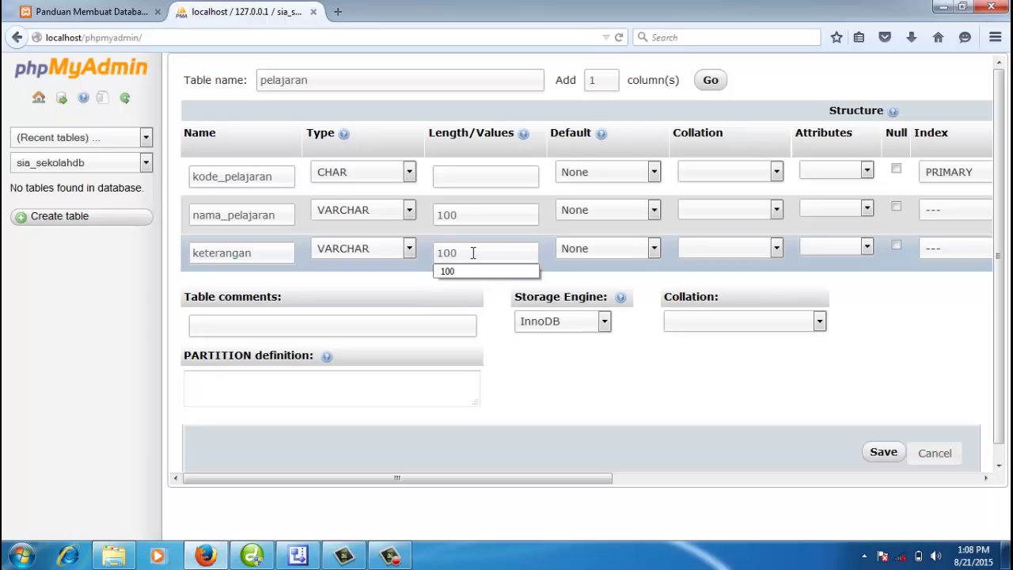
{"action": "left_click", "coordinate": [594, 359]}
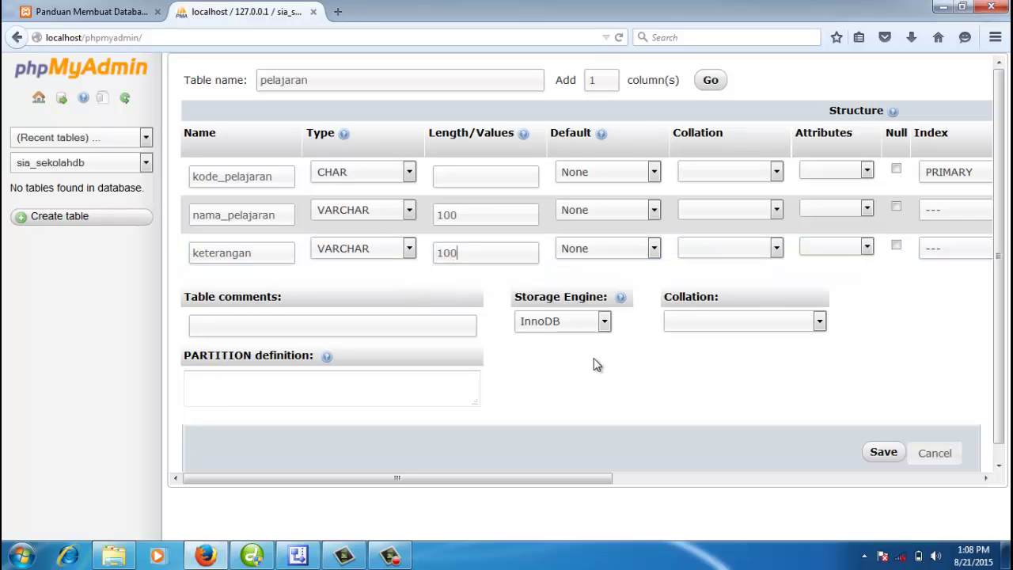
Step: Choose MyISAM storage, give kode_pelajaran length 4, and save the table
{"action": "left_click", "coordinate": [604, 321]}
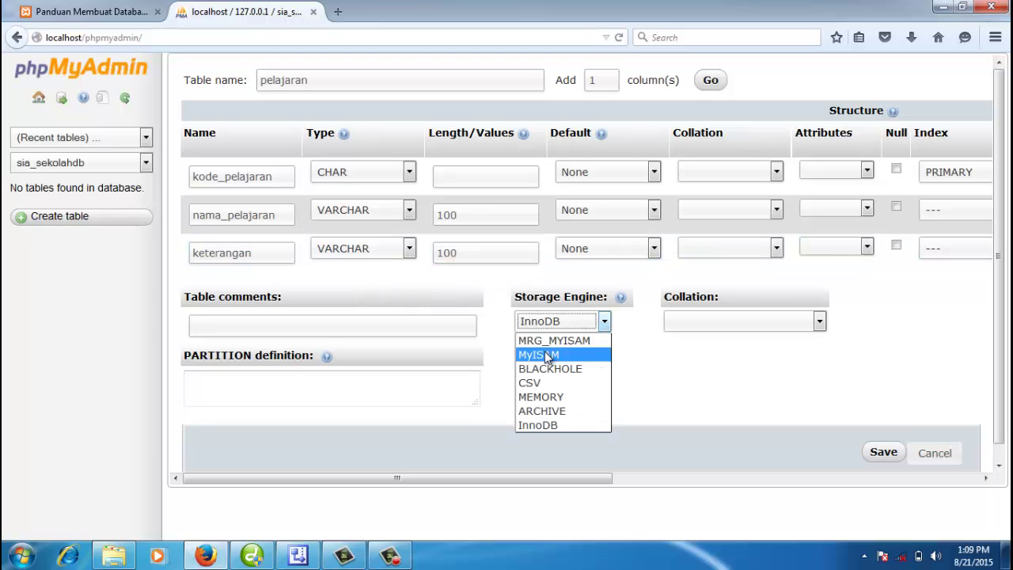
{"action": "key", "text": "Escape"}
{"action": "key", "text": "Down"}
{"action": "left_click", "coordinate": [606, 369]}
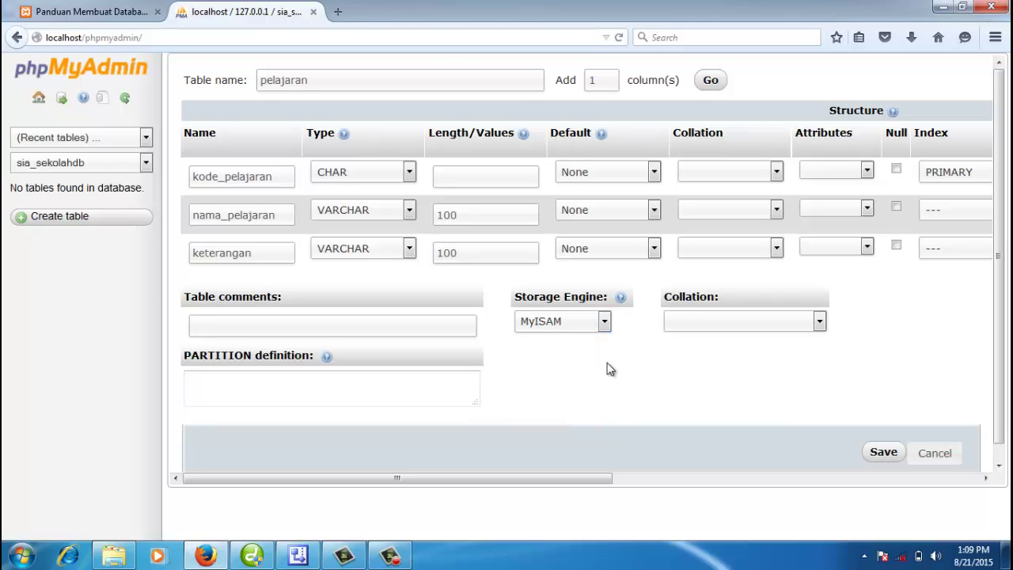
{"action": "left_click", "coordinate": [880, 454]}
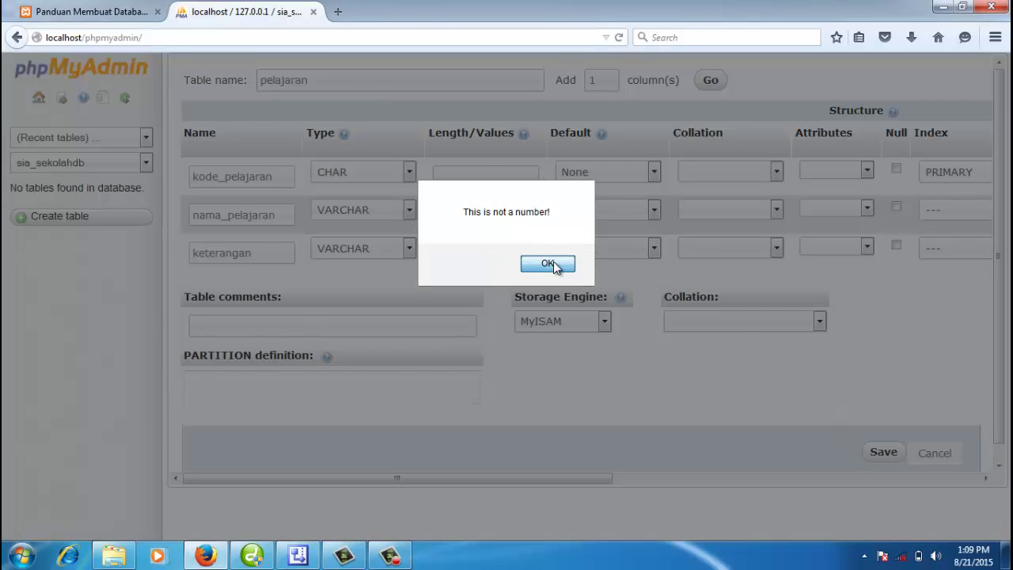
{"action": "left_click", "coordinate": [553, 262]}
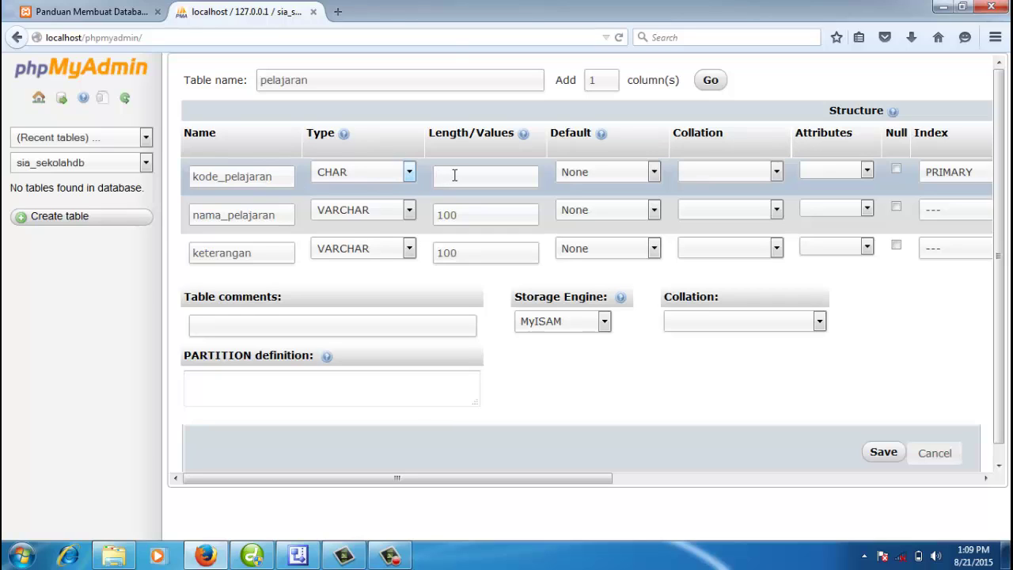
{"action": "type", "text": "4"}
{"action": "left_click", "coordinate": [738, 380]}
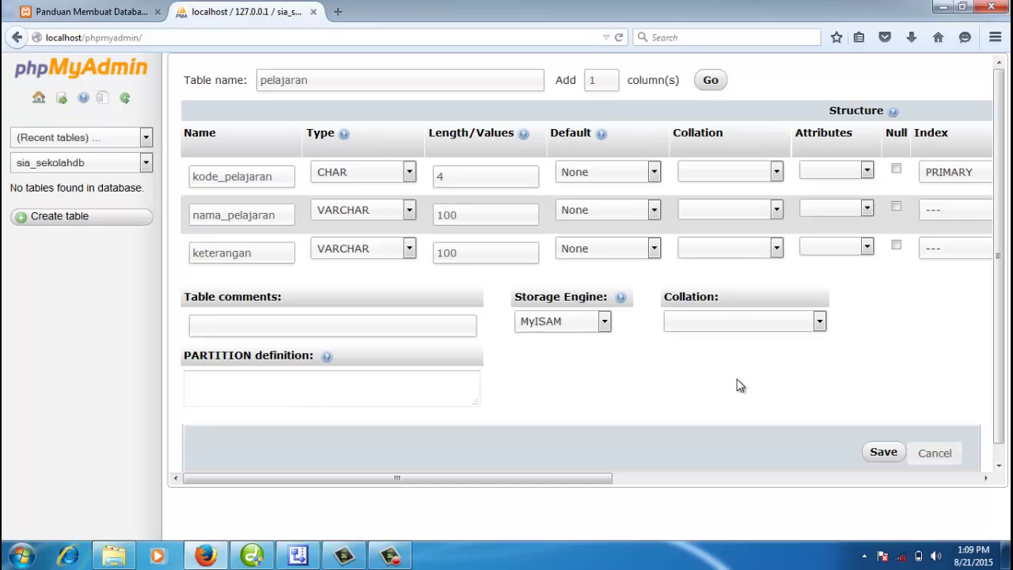
{"action": "left_click", "coordinate": [880, 453]}
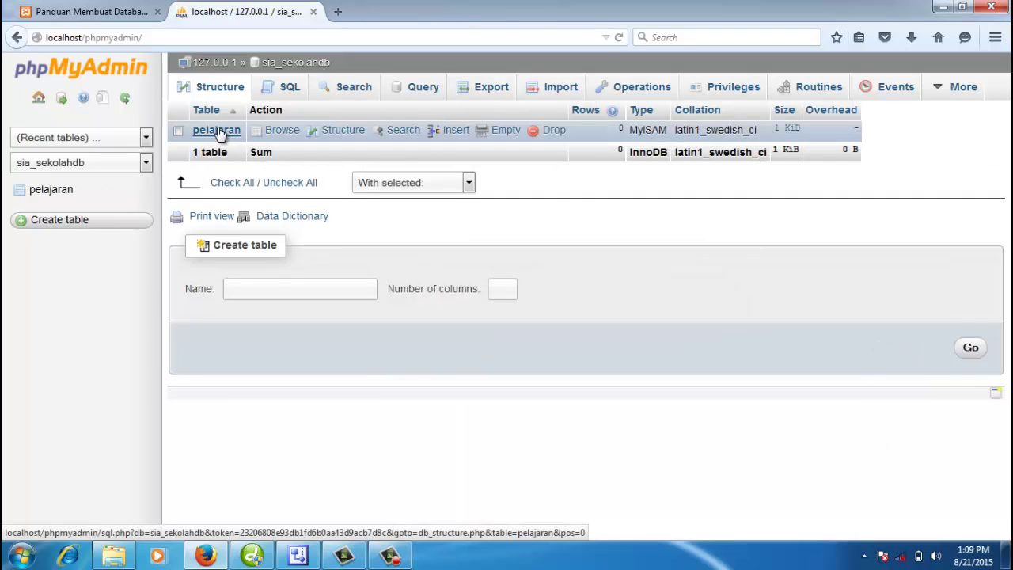
Step: Move between pelajaran and the sia_sekolahdb overview, ending on pelajaran's Insert form
{"action": "left_click", "coordinate": [56, 194]}
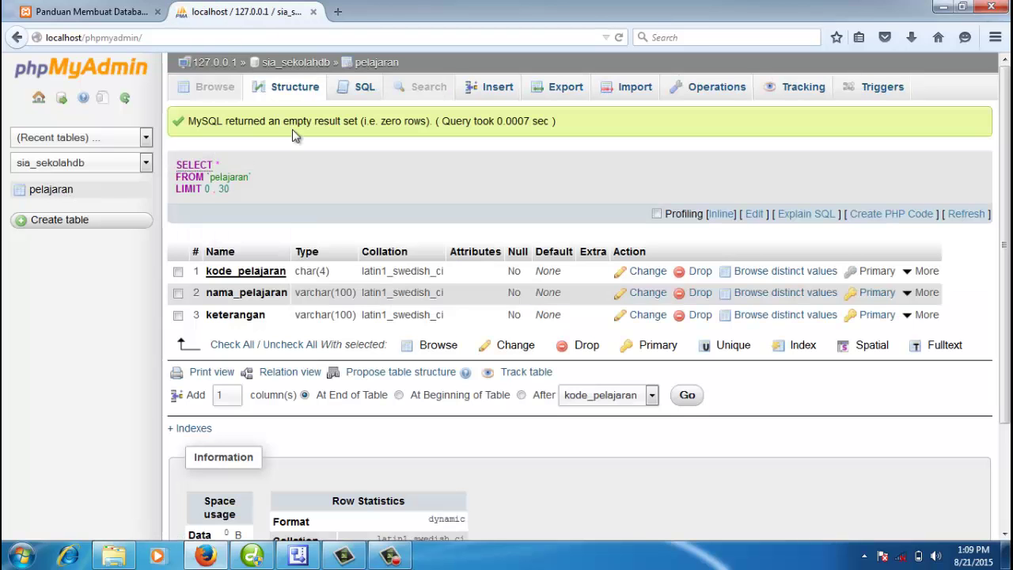
{"action": "left_click", "coordinate": [372, 62]}
{"action": "left_click", "coordinate": [319, 68]}
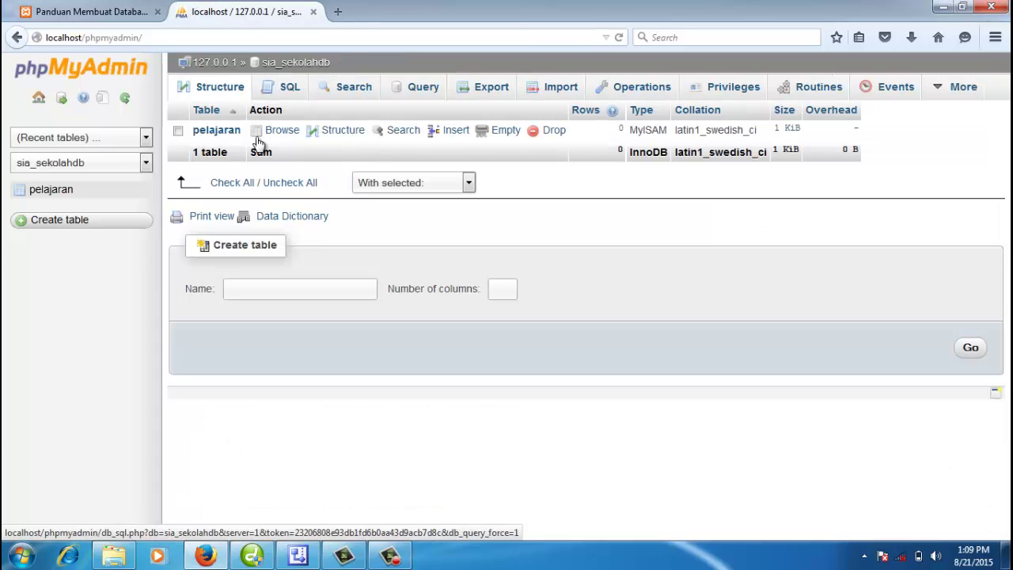
{"action": "left_click", "coordinate": [342, 138]}
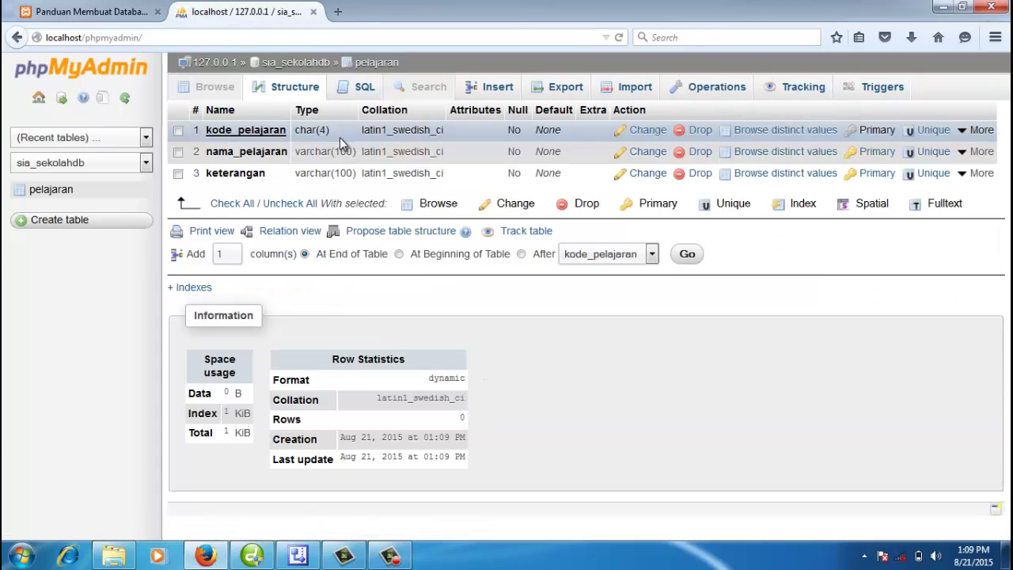
{"action": "left_click", "coordinate": [315, 66]}
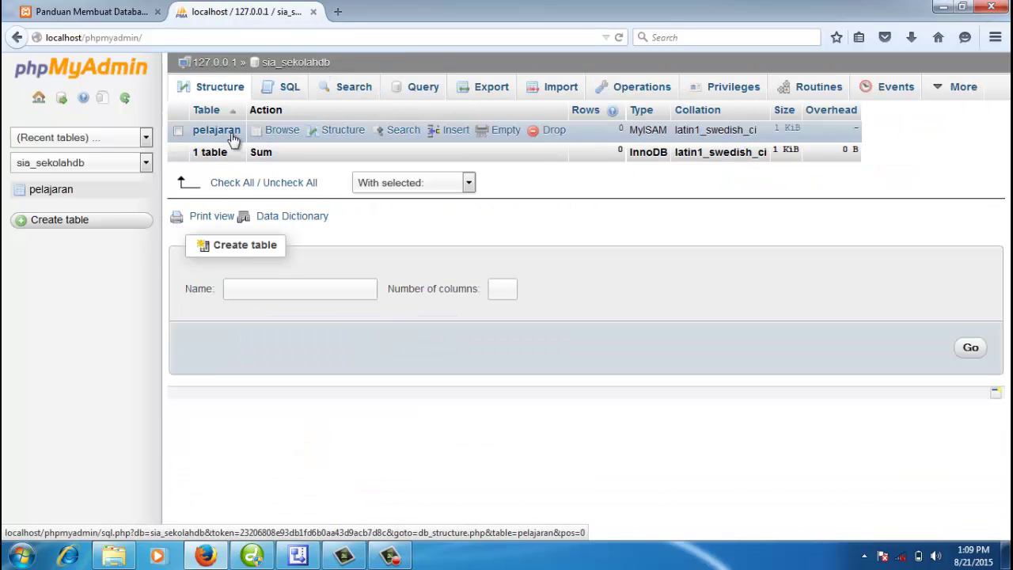
{"action": "left_click", "coordinate": [289, 65]}
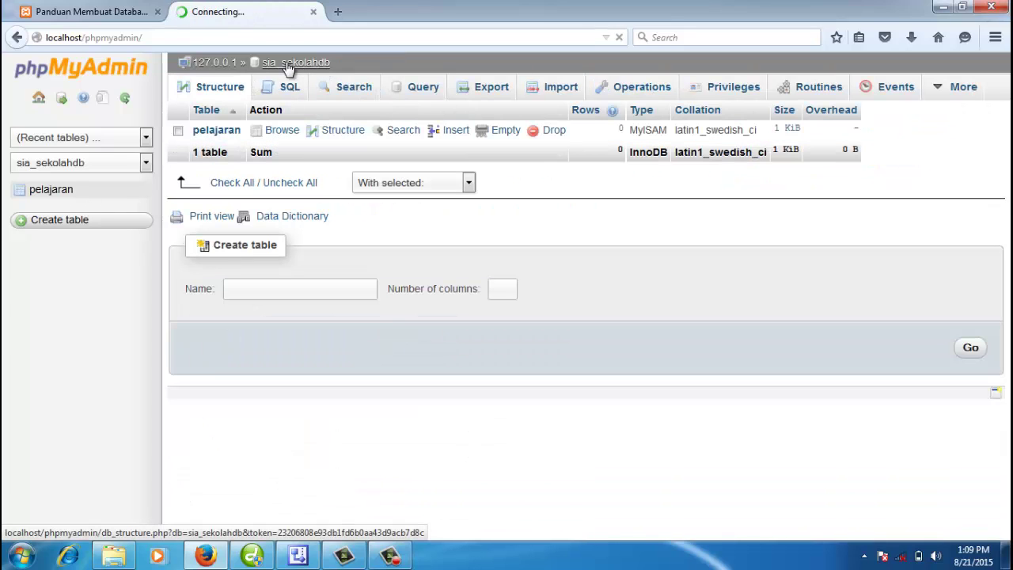
{"action": "left_click", "coordinate": [44, 193]}
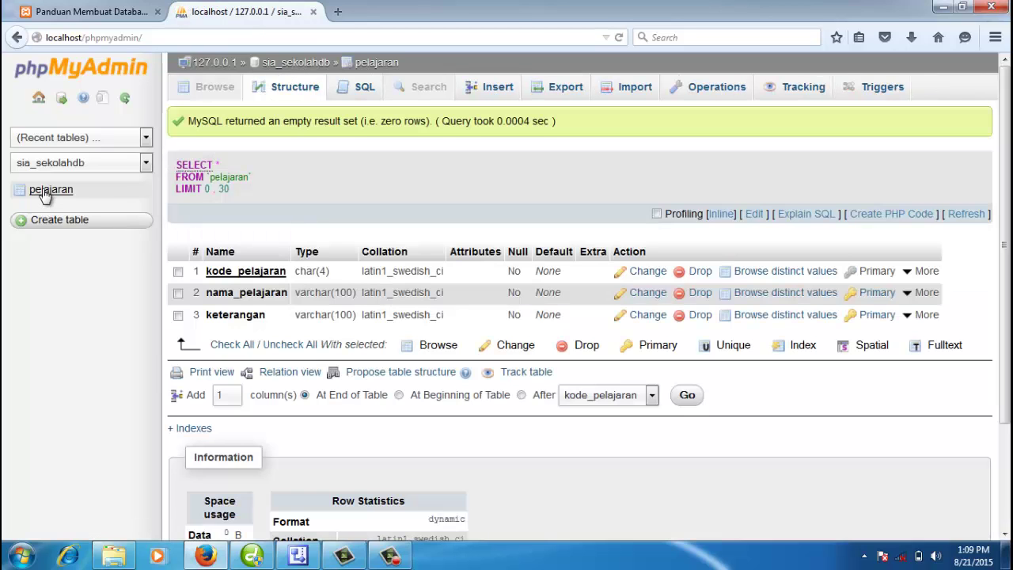
{"action": "left_click", "coordinate": [502, 89]}
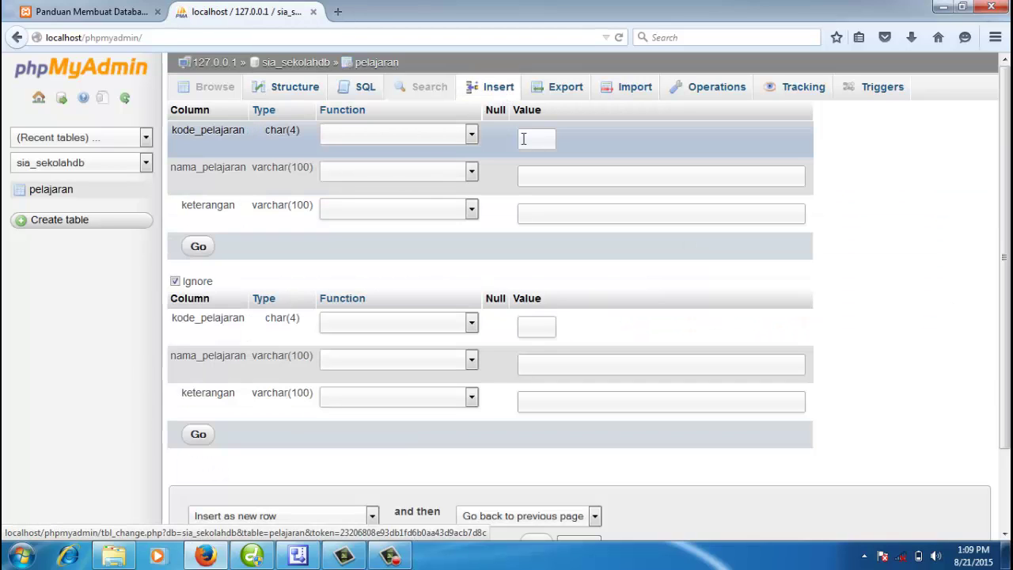
Step: Insert rows P001 Bahasa Indonesia and P002 Bahasa Inggris with keterangan '-', then browse them
{"action": "left_click", "coordinate": [524, 141]}
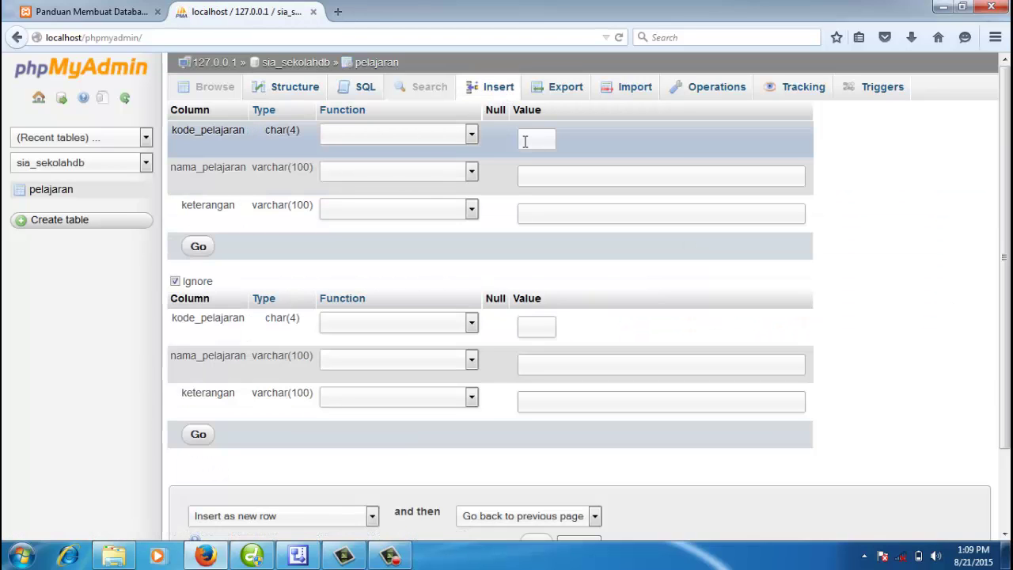
{"action": "type", "text": "P001"}
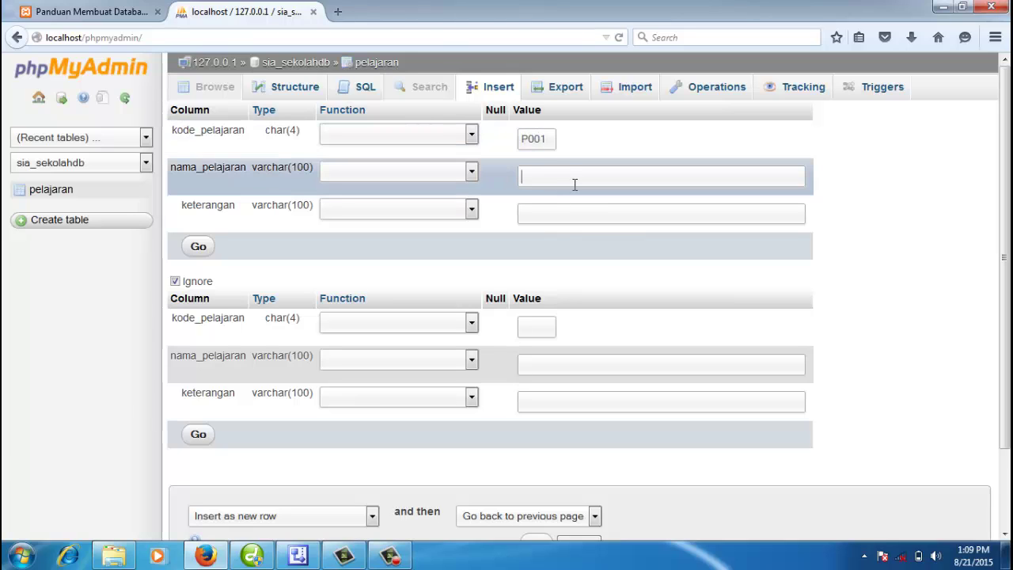
{"action": "type", "text": "Bahasa Indonesia"}
{"action": "key", "text": "Tab"}
{"action": "type", "text": "-"}
{"action": "key", "text": "Tab"}
{"action": "type", "text": "Bahasa"}
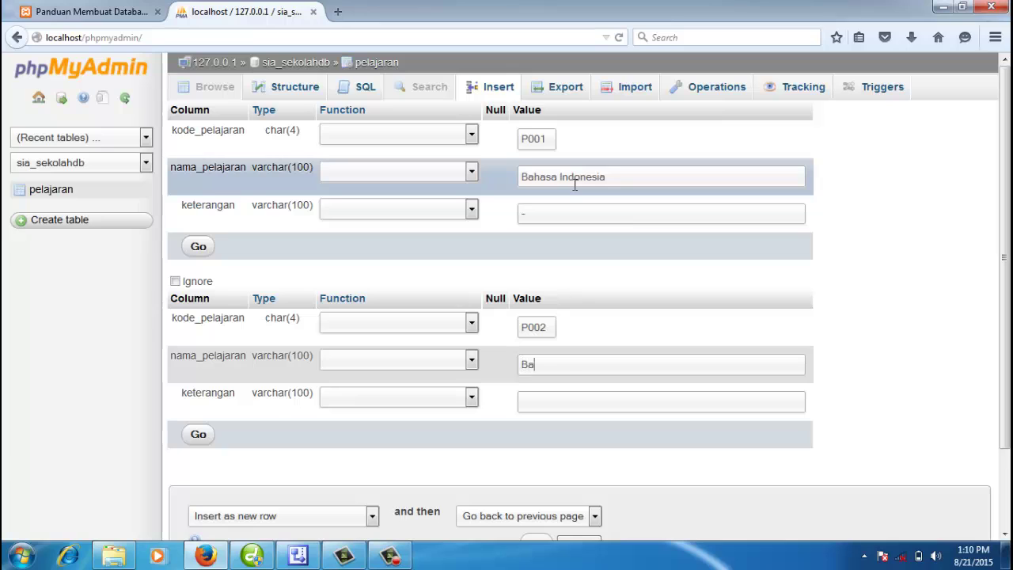
{"action": "type", "text": " Inggris"}
{"action": "left_click", "coordinate": [198, 437]}
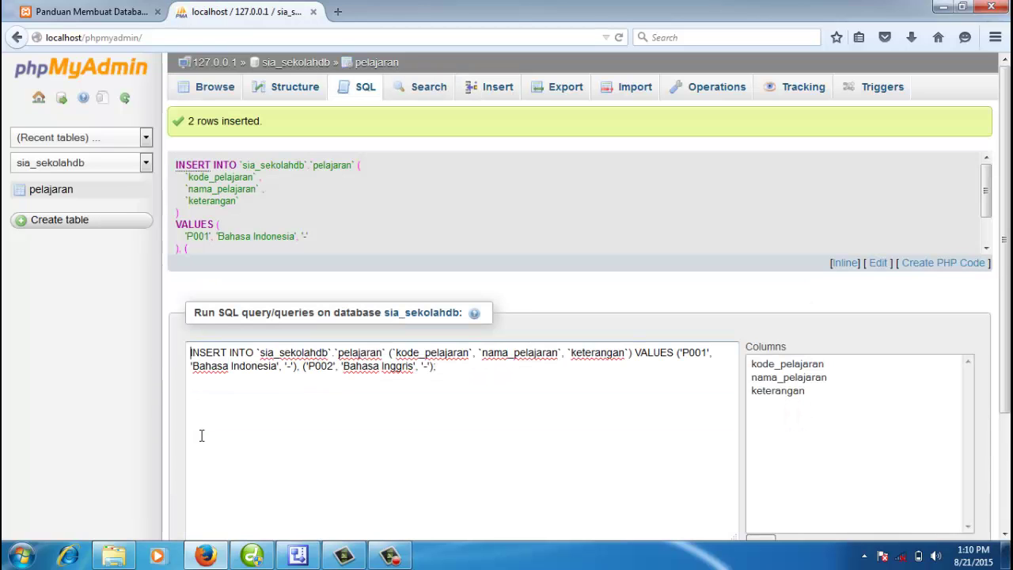
{"action": "left_click", "coordinate": [214, 92]}
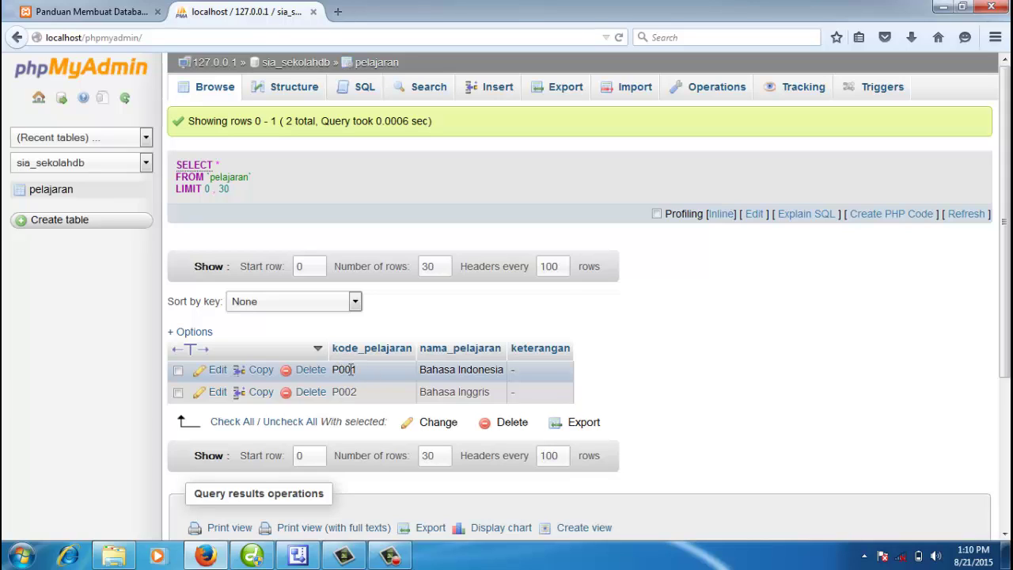
Step: Review pelajaran's structure, then return to the sia_sekolahdb overview after glancing at Panduan
{"action": "left_click", "coordinate": [285, 90]}
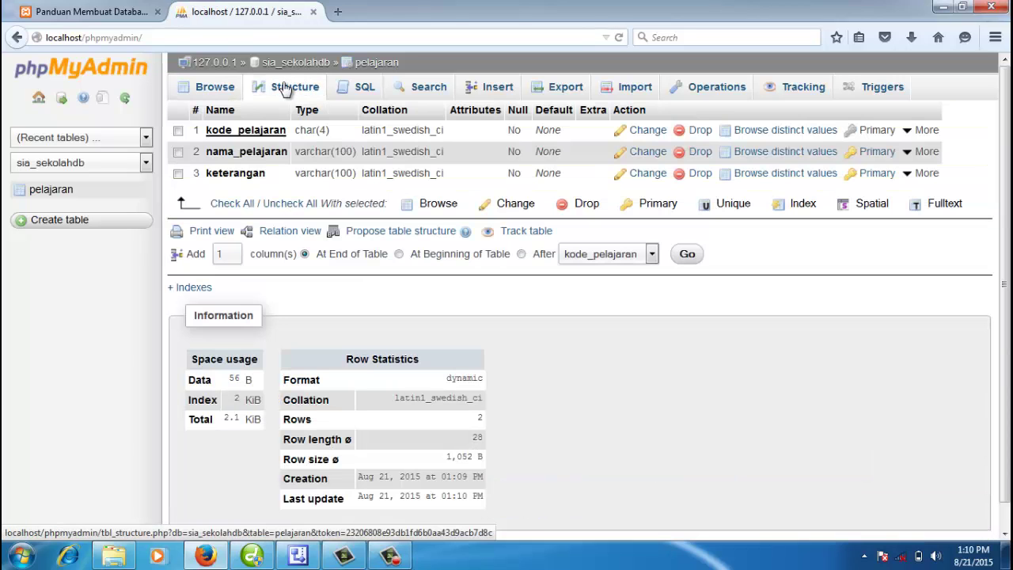
{"action": "left_click_drag", "start_coordinate": [207, 131], "coordinate": [332, 138]}
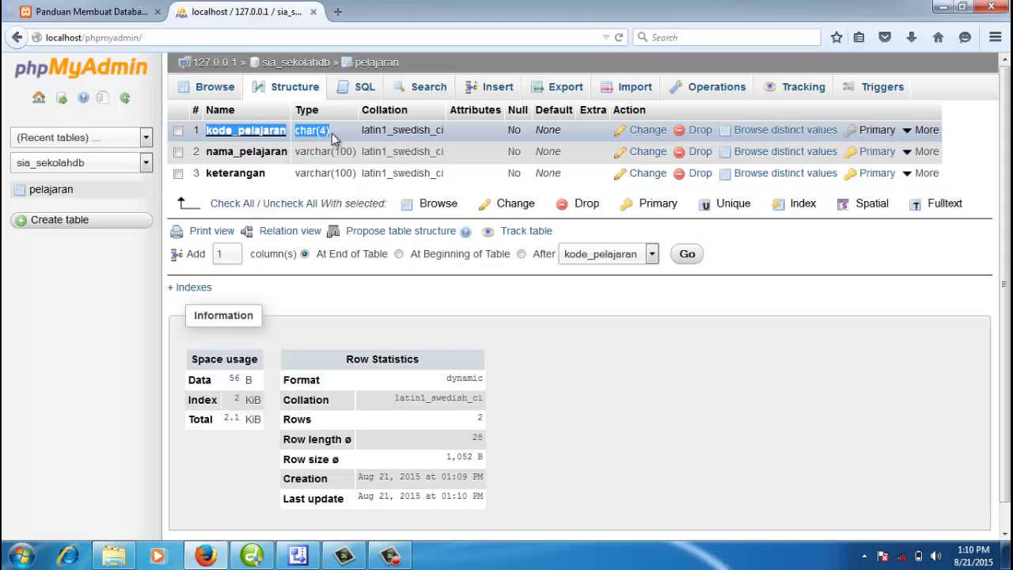
{"action": "left_click", "coordinate": [323, 68]}
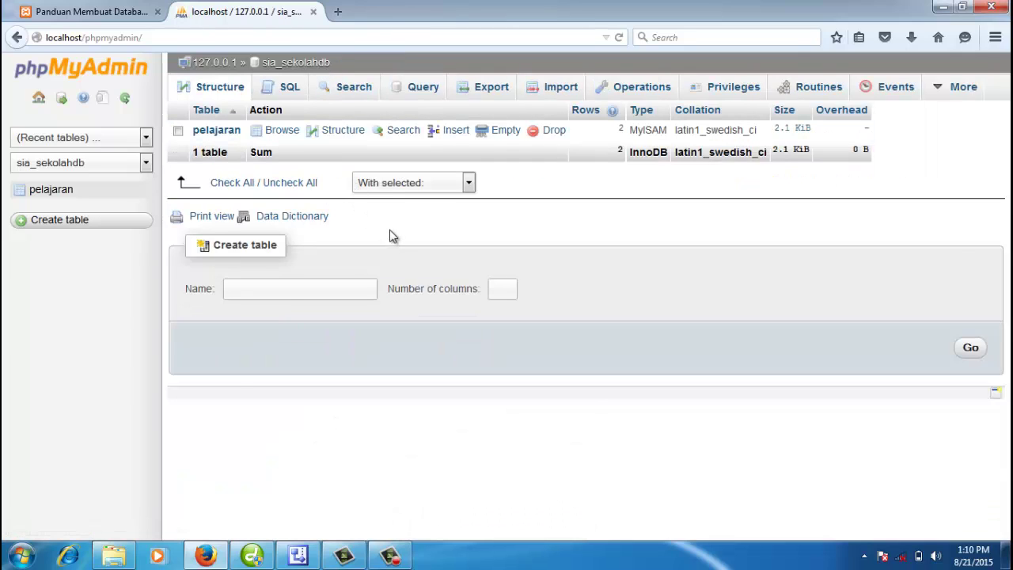
{"action": "left_click", "coordinate": [121, 13]}
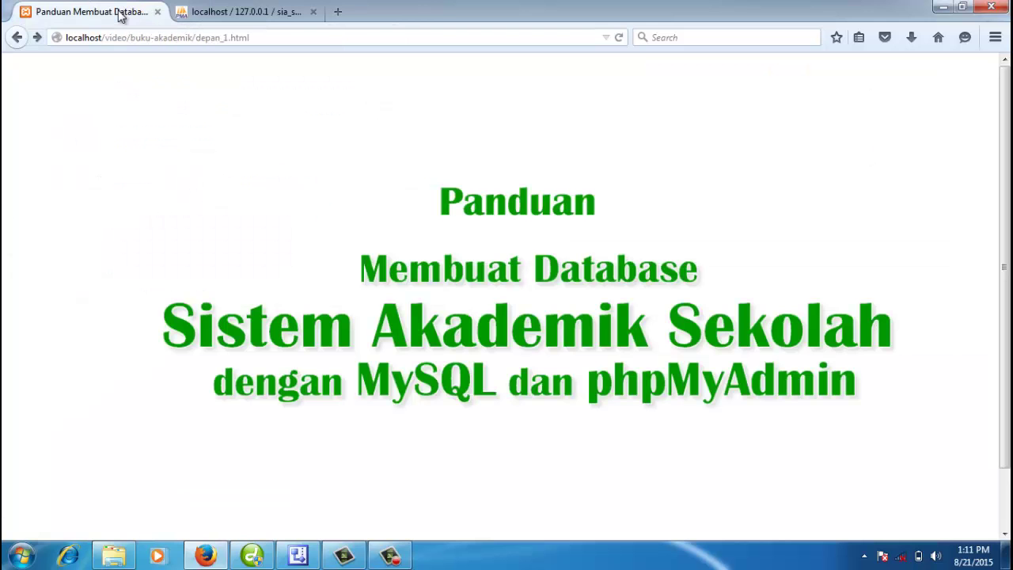
{"action": "left_click", "coordinate": [262, 13]}
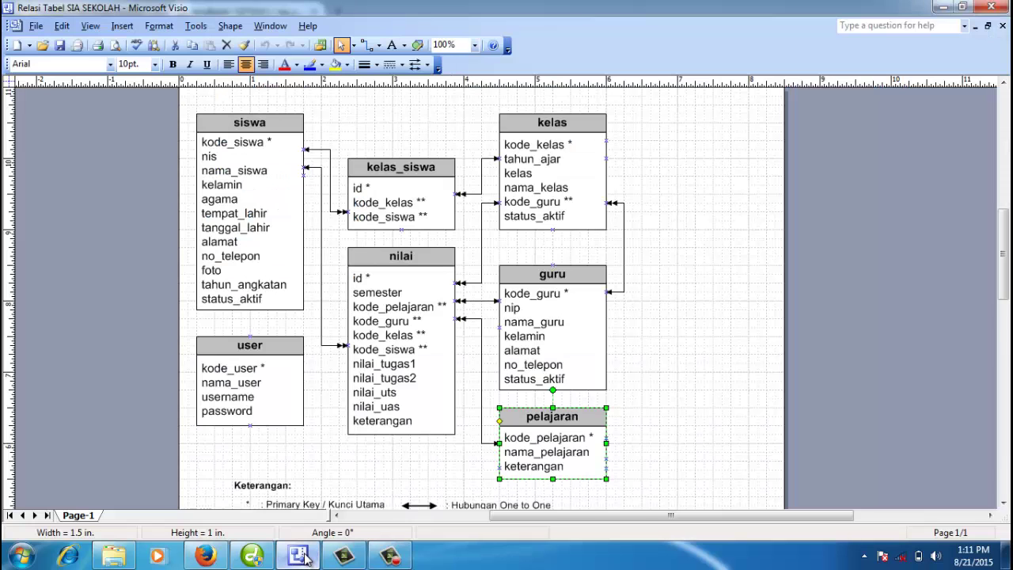
{"action": "left_click", "coordinate": [309, 554]}
{"action": "left_click", "coordinate": [658, 371]}
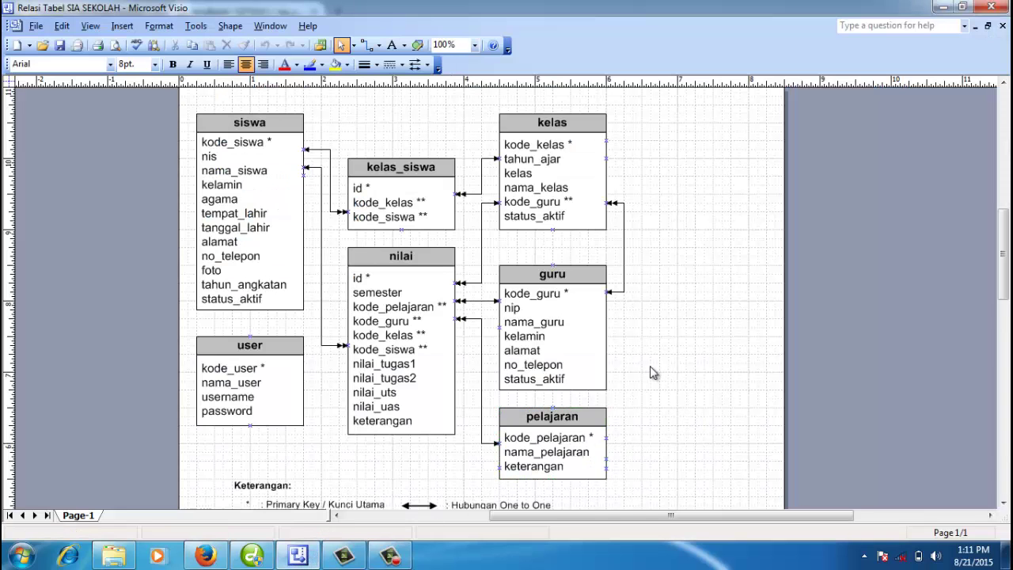
{"action": "left_click", "coordinate": [558, 334]}
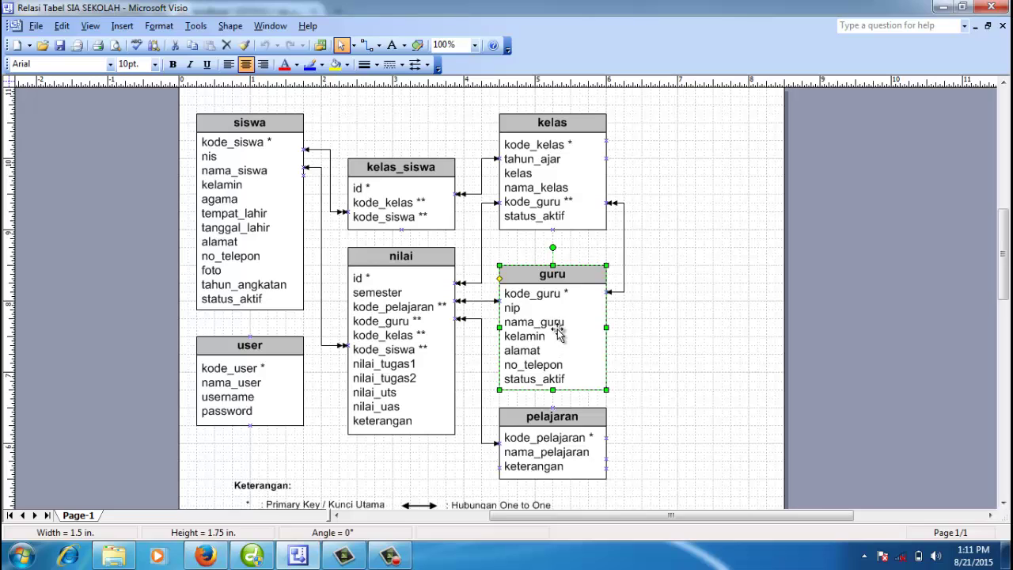
{"action": "left_click", "coordinate": [667, 359]}
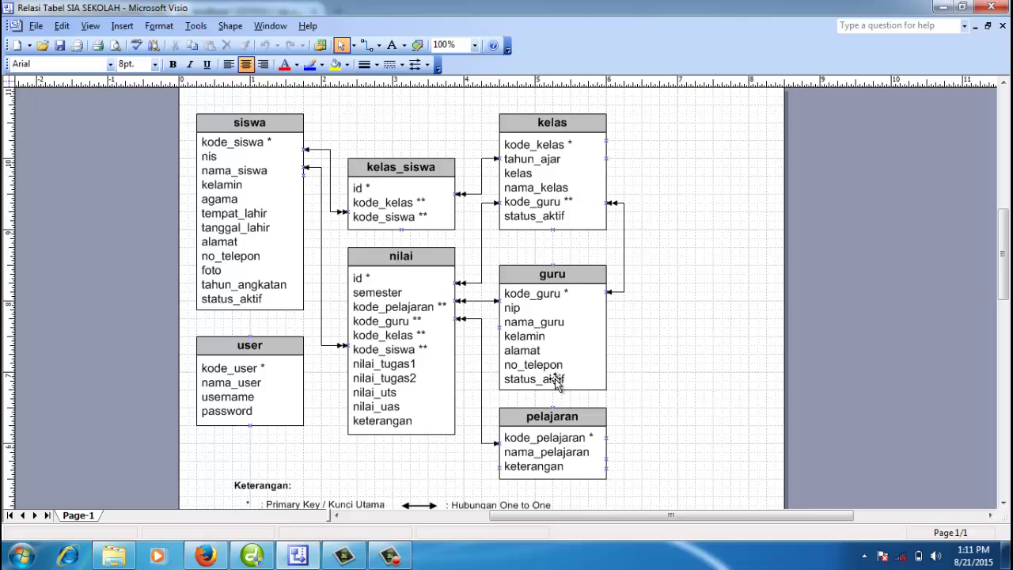
{"action": "left_click", "coordinate": [556, 378]}
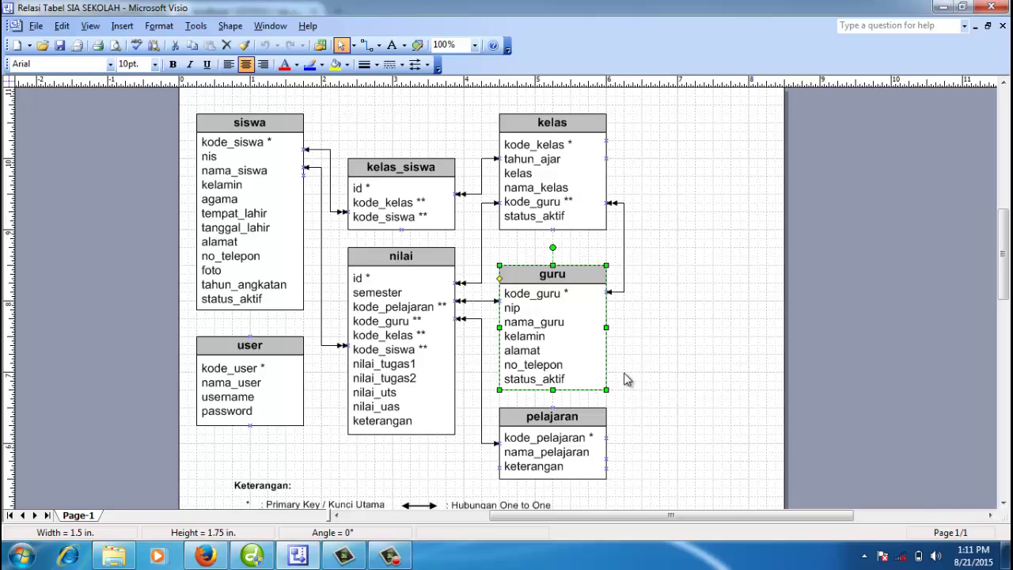
{"action": "left_click", "coordinate": [673, 377]}
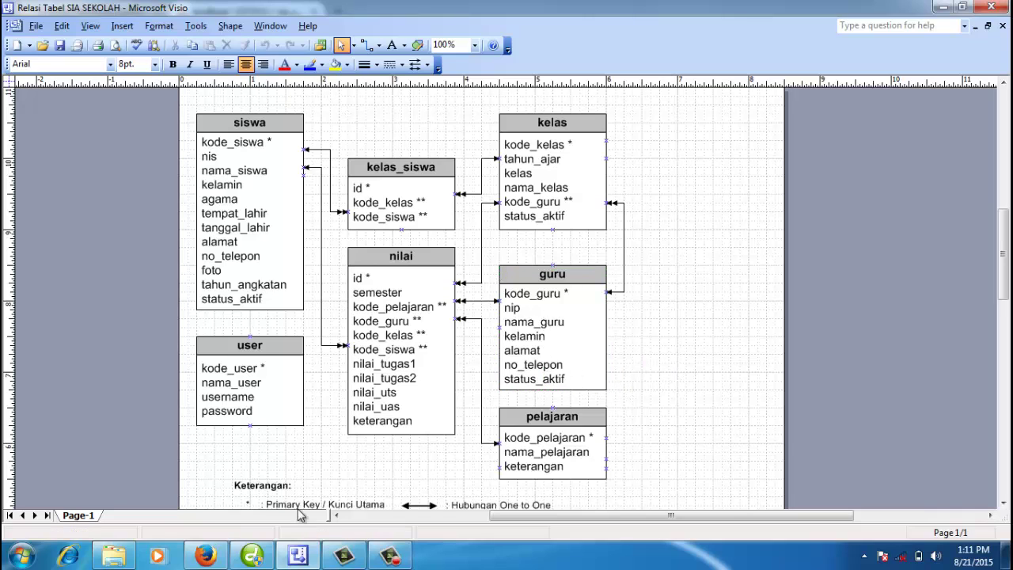
{"action": "left_click", "coordinate": [209, 557]}
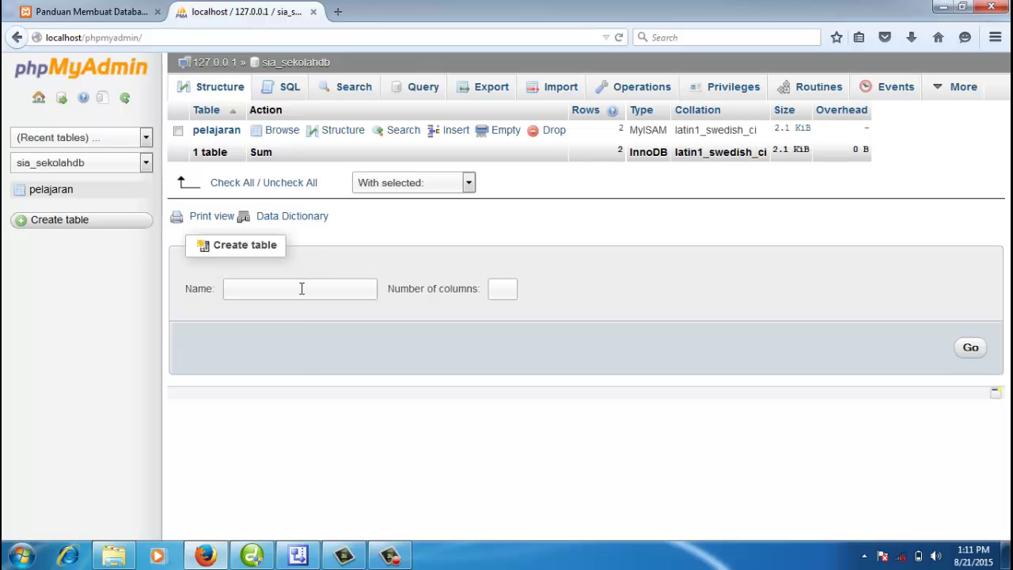
Step: Enter guru as the new table name with 7 columns and submit
{"action": "left_click", "coordinate": [313, 63]}
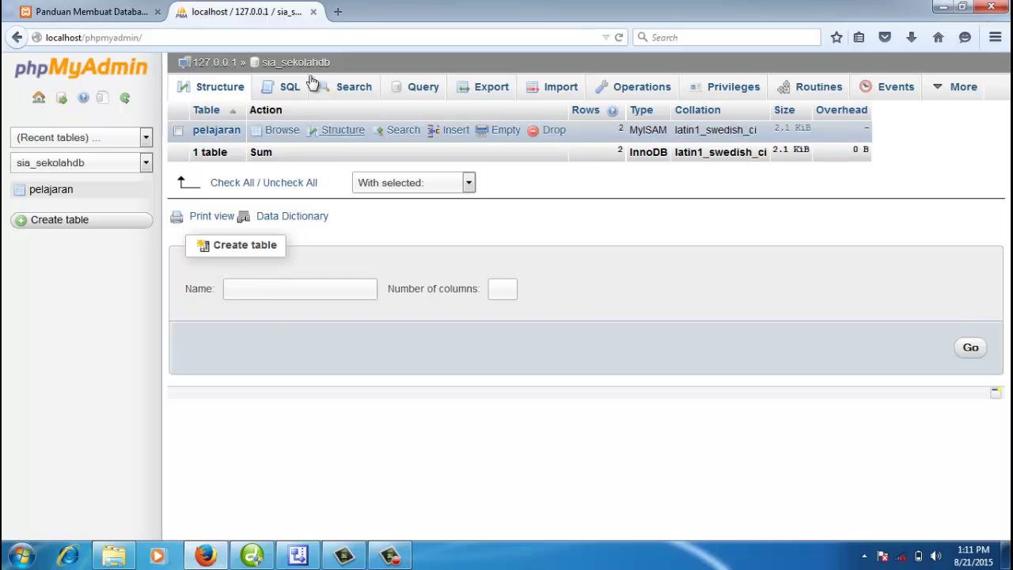
{"action": "left_click", "coordinate": [266, 291]}
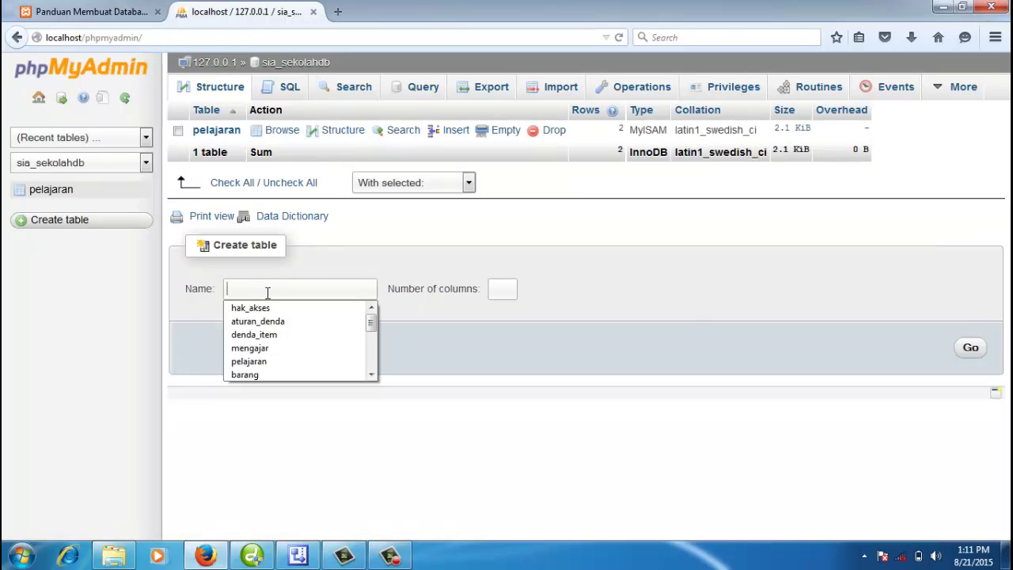
{"action": "type", "text": "guru"}
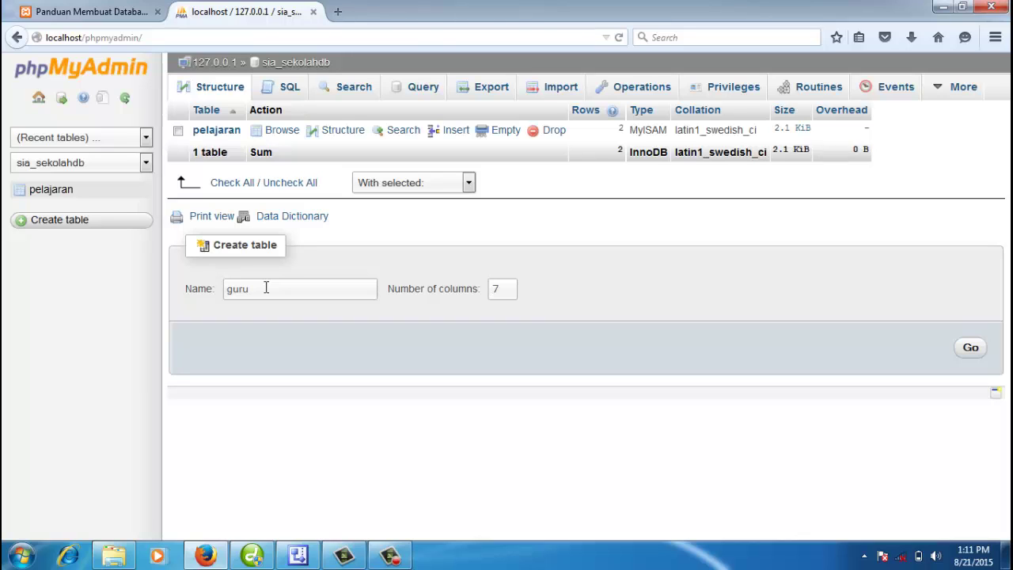
{"action": "left_click", "coordinate": [970, 350]}
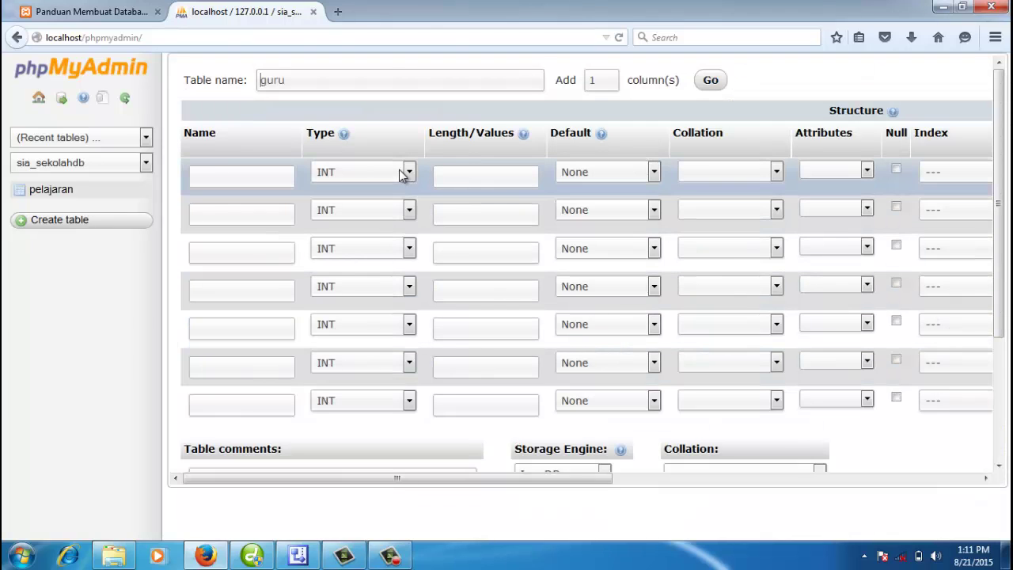
Step: Name the first three columns kode_guru, nip and nama_guru
{"action": "left_click", "coordinate": [248, 176]}
{"action": "type", "text": "kode_guru"}
{"action": "key", "text": "Tab"}
{"action": "left_click", "coordinate": [259, 211]}
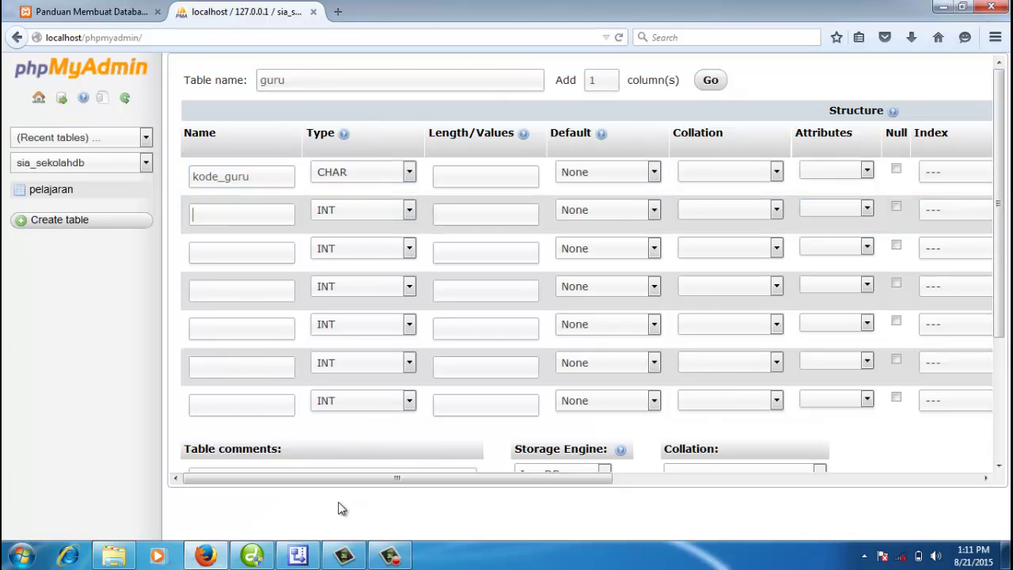
{"action": "left_click", "coordinate": [298, 555]}
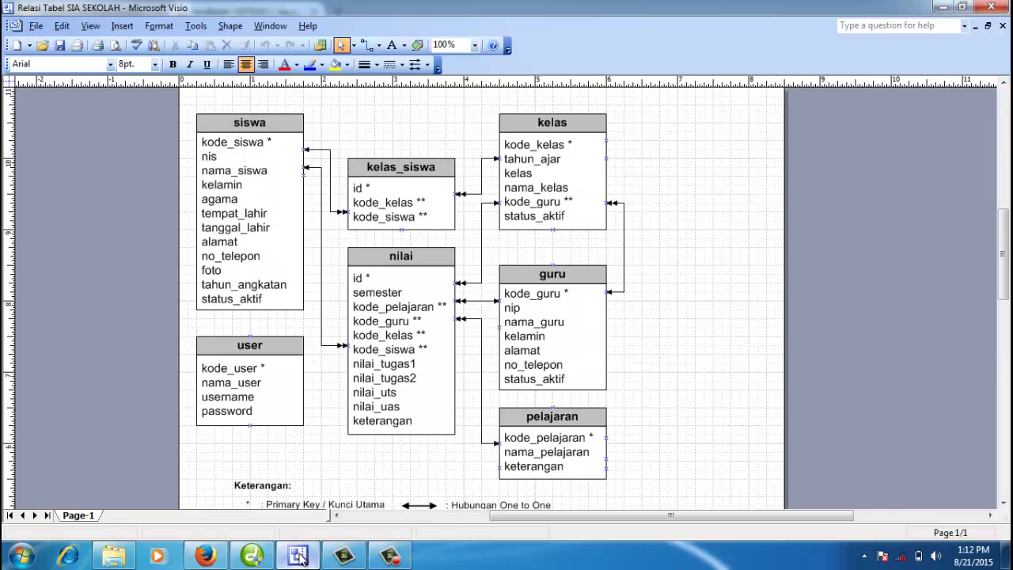
{"action": "left_click", "coordinate": [298, 557]}
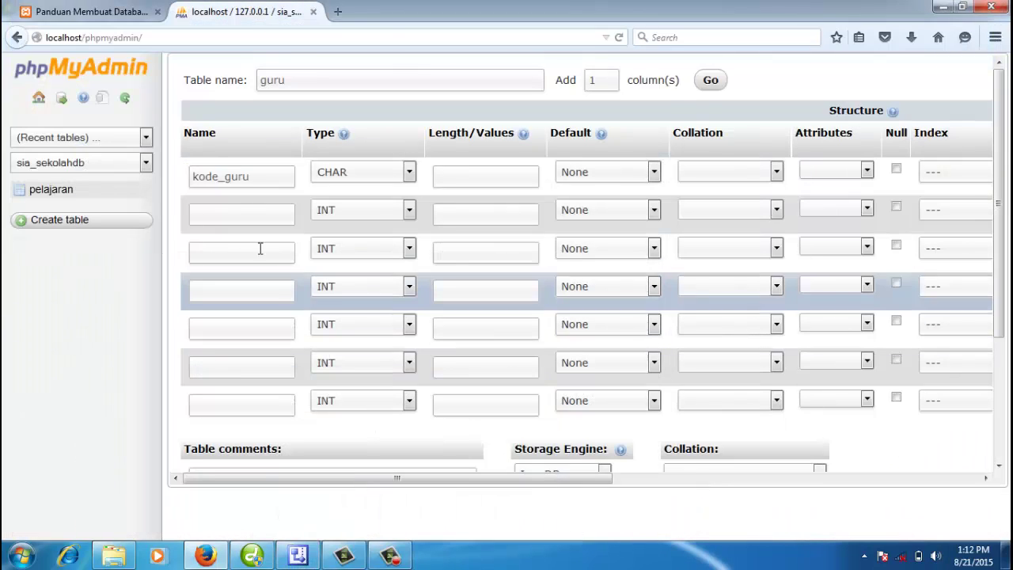
{"action": "type", "text": "nip"}
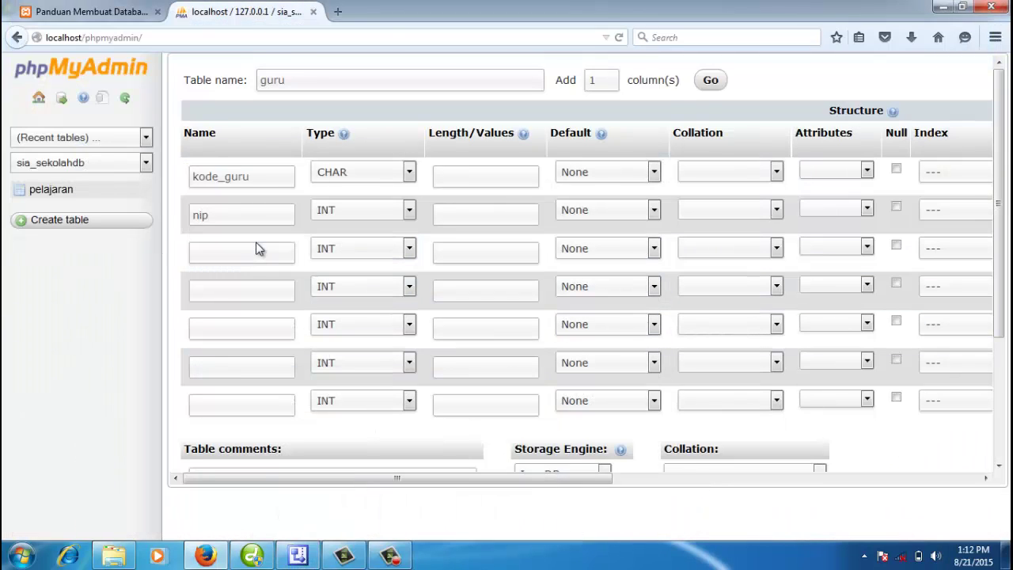
{"action": "key", "text": "Tab"}
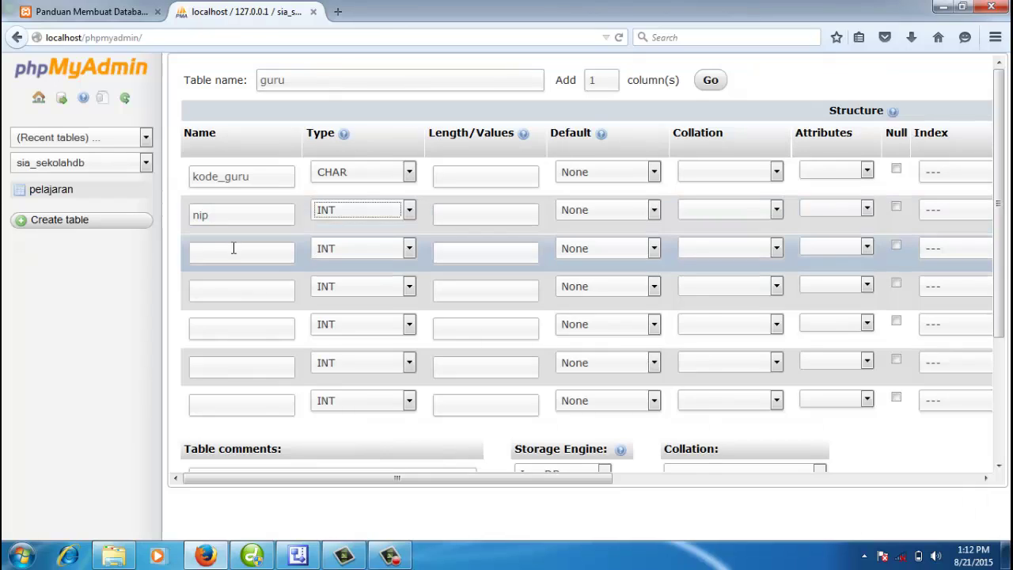
{"action": "left_click", "coordinate": [233, 249]}
{"action": "type", "text": "nama_"}
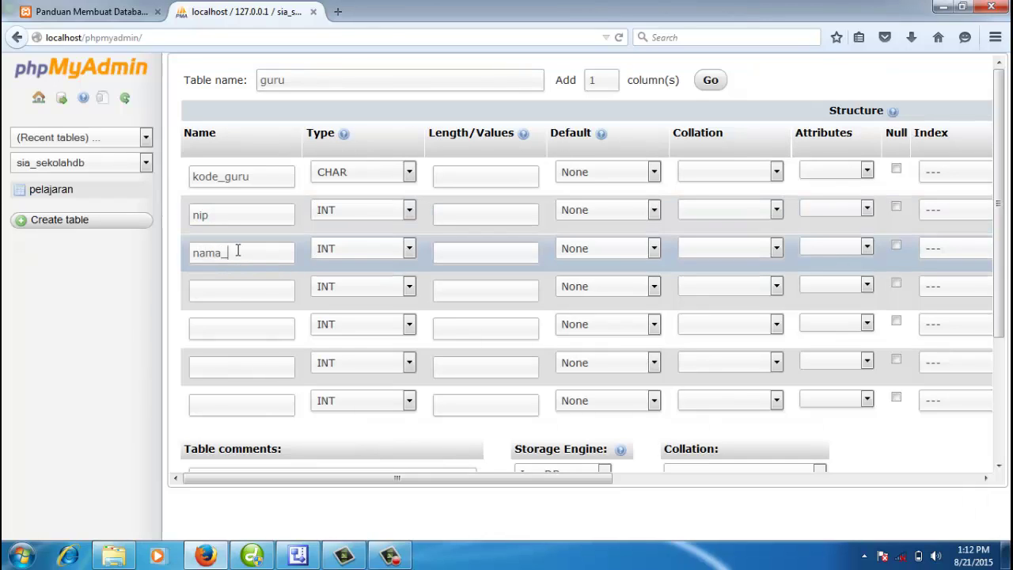
{"action": "type", "text": "guru"}
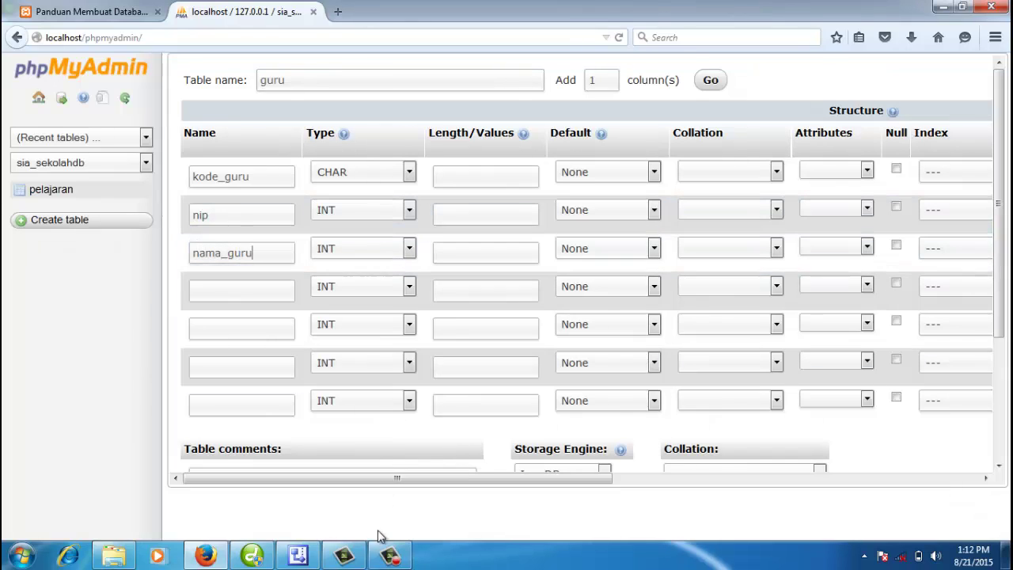
Step: Name the remaining columns kelamin, alamat, no_telepon and status_aktif
{"action": "left_click", "coordinate": [311, 557]}
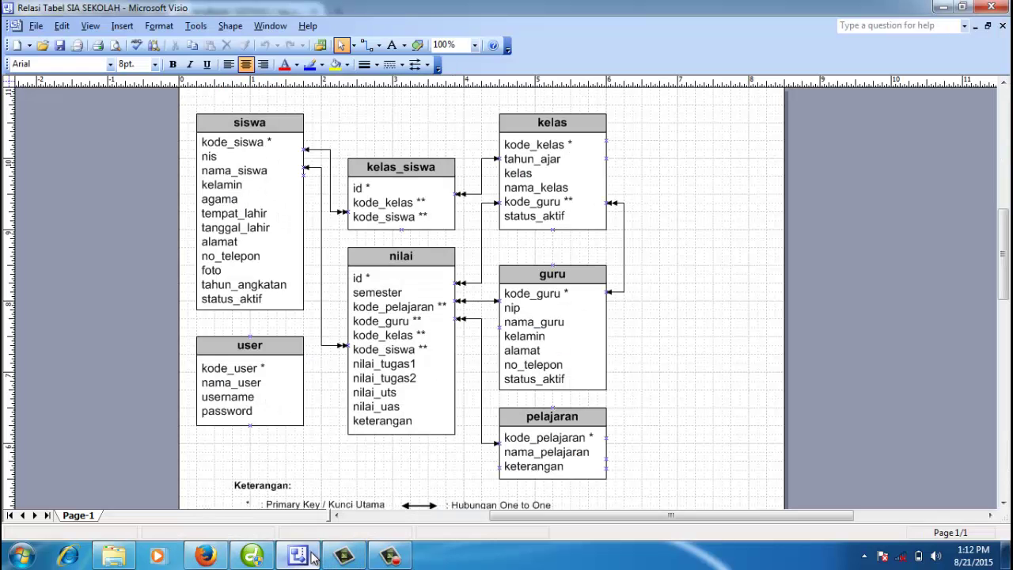
{"action": "left_click", "coordinate": [205, 557]}
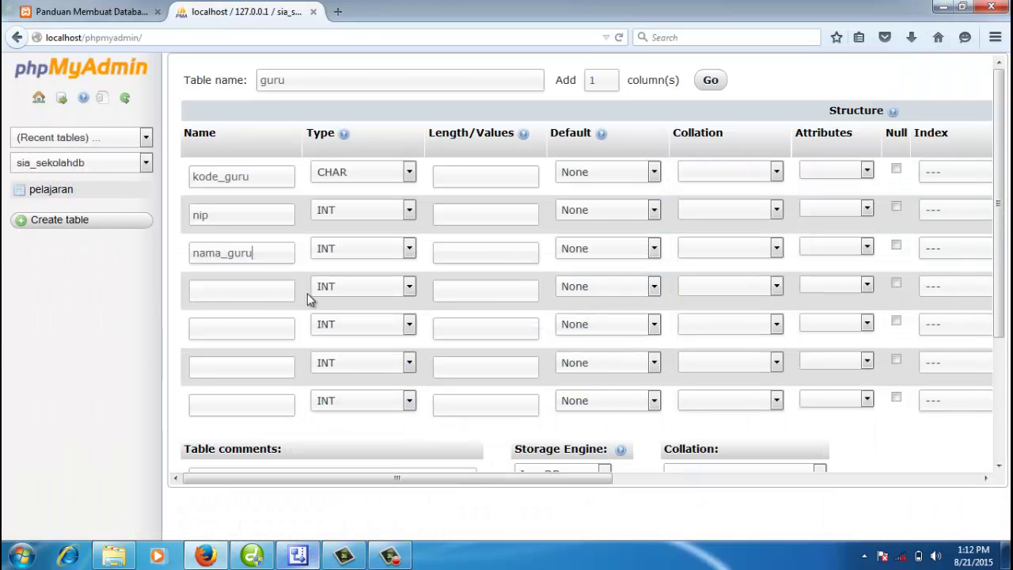
{"action": "left_click", "coordinate": [267, 293]}
{"action": "type", "text": "kelamin"}
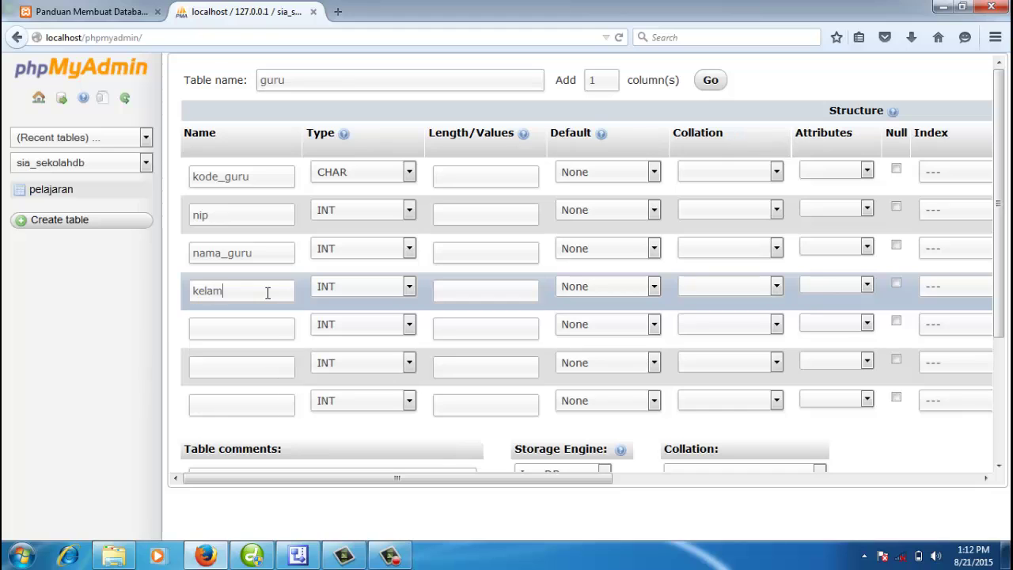
{"action": "left_click", "coordinate": [263, 330]}
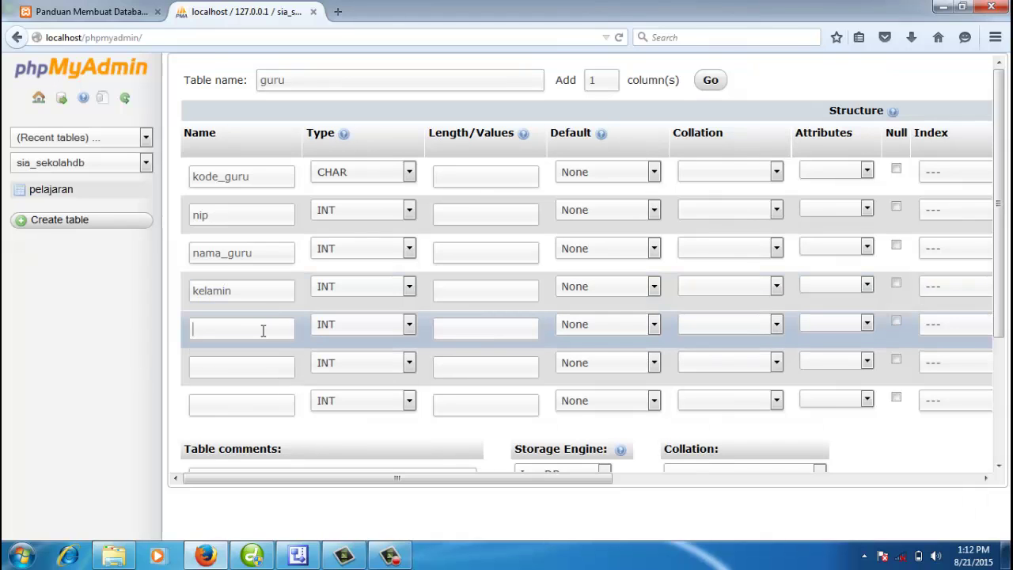
{"action": "type", "text": "alamat"}
{"action": "left_click", "coordinate": [298, 556]}
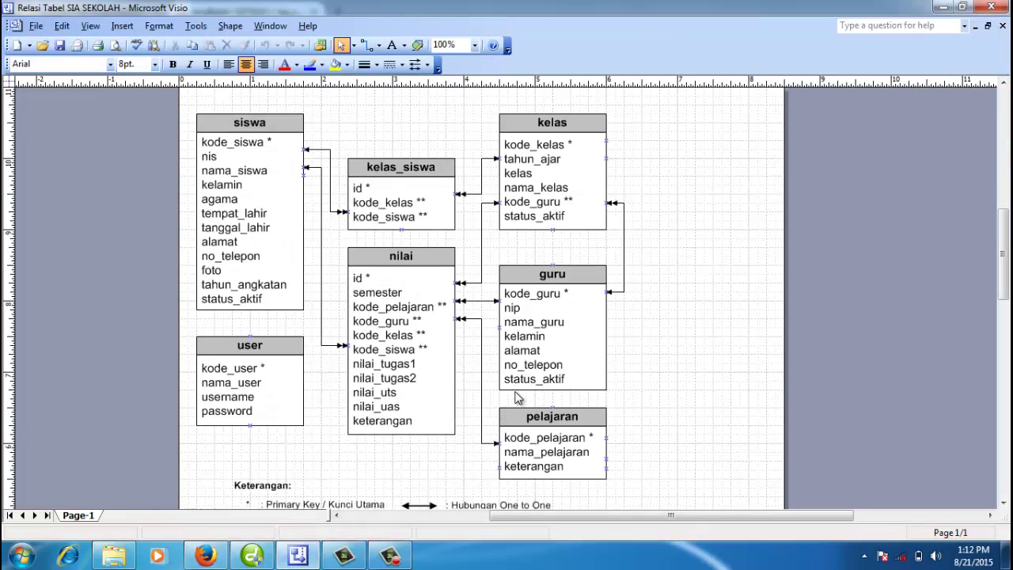
{"action": "left_click", "coordinate": [205, 556]}
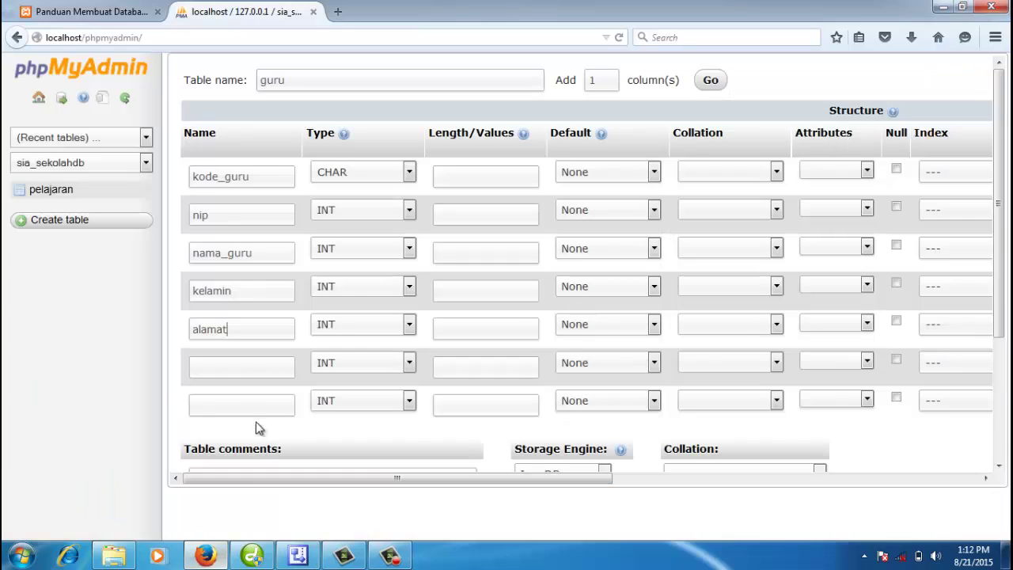
{"action": "type", "text": "n"}
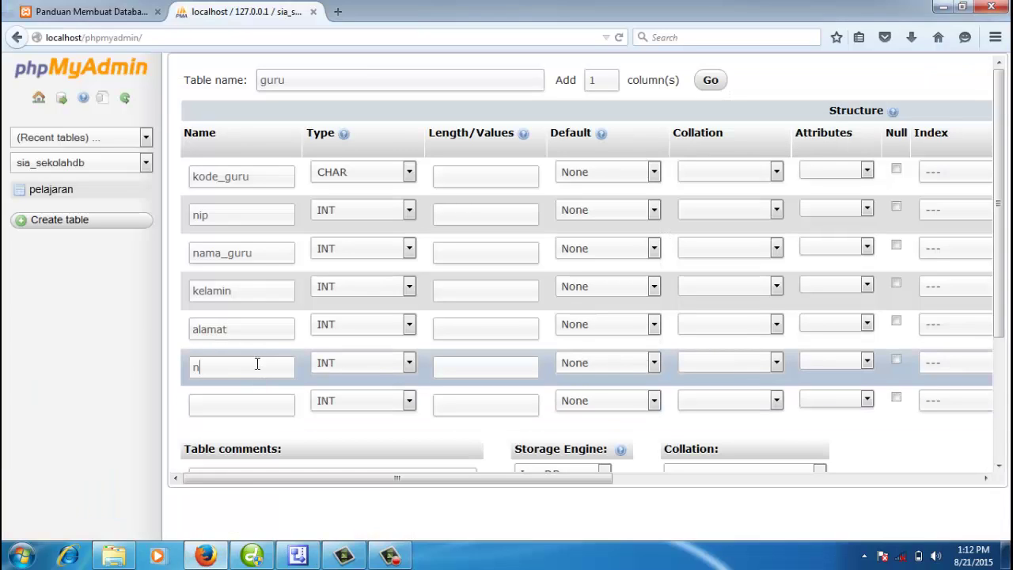
{"action": "type", "text": "o_telepon"}
{"action": "left_click", "coordinate": [253, 412]}
{"action": "type", "text": "sta"}
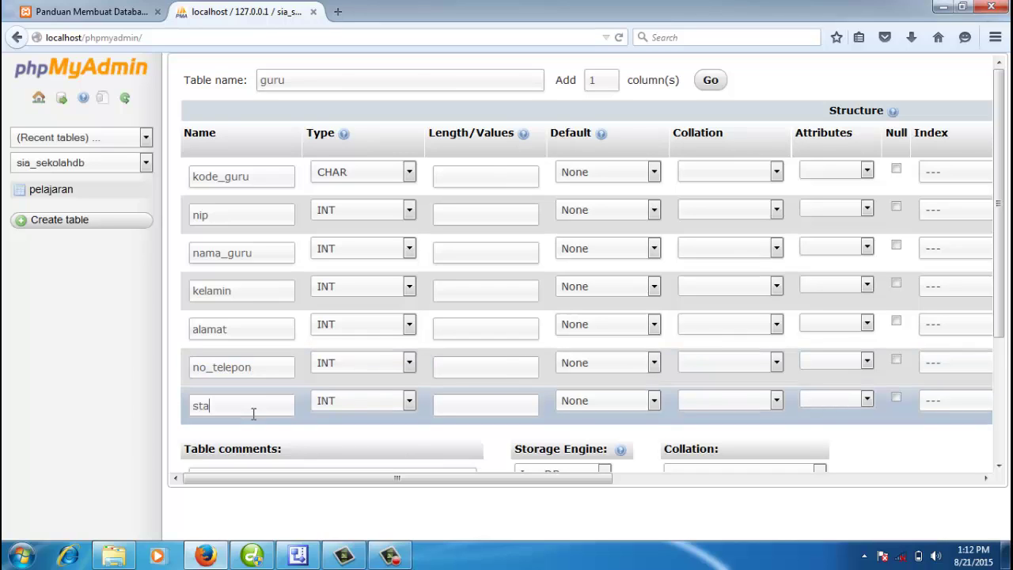
{"action": "type", "text": "tus_aktif"}
Step: Give kode_guru length 4 and make it the PRIMARY index
{"action": "left_click", "coordinate": [263, 177]}
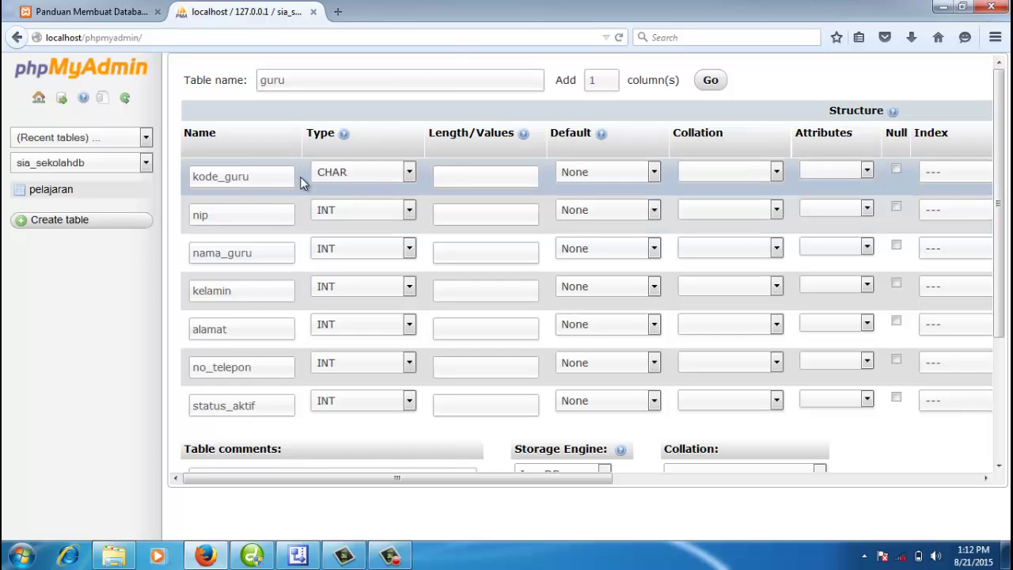
{"action": "left_click", "coordinate": [457, 176]}
{"action": "type", "text": "4"}
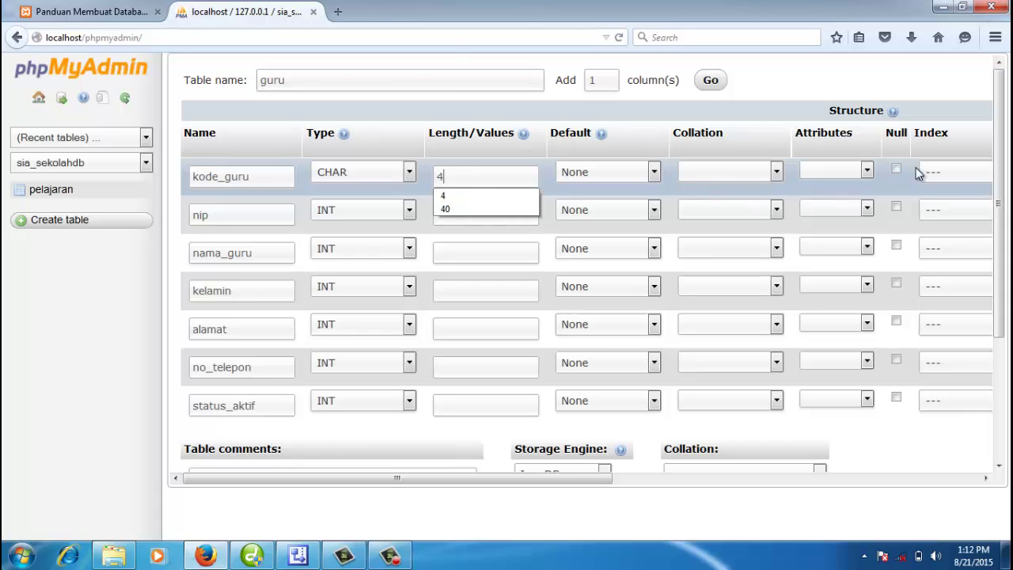
{"action": "left_click", "coordinate": [948, 175]}
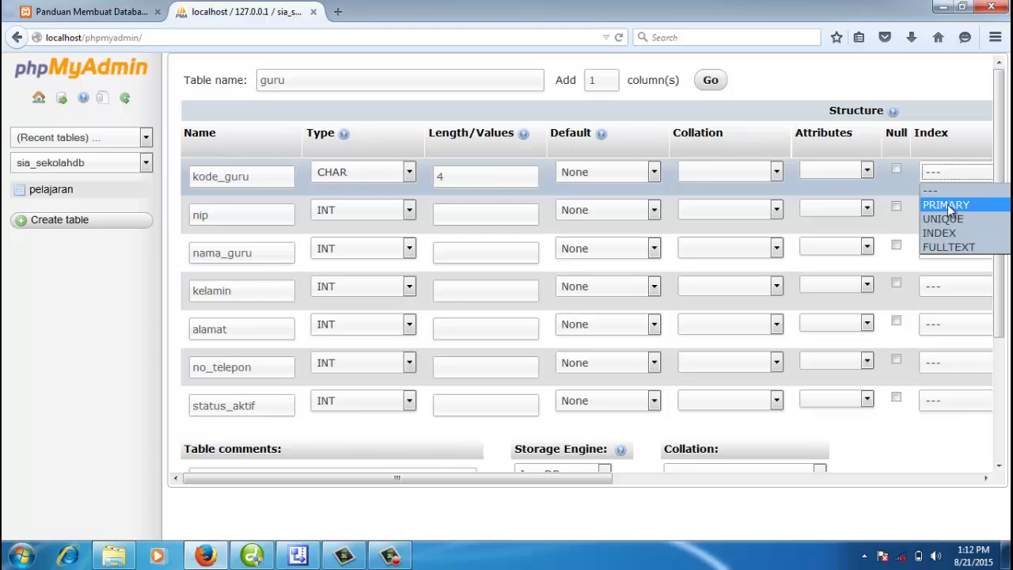
{"action": "left_click", "coordinate": [946, 205]}
{"action": "left_click_drag", "start_coordinate": [153, 197], "coordinate": [143, 198]}
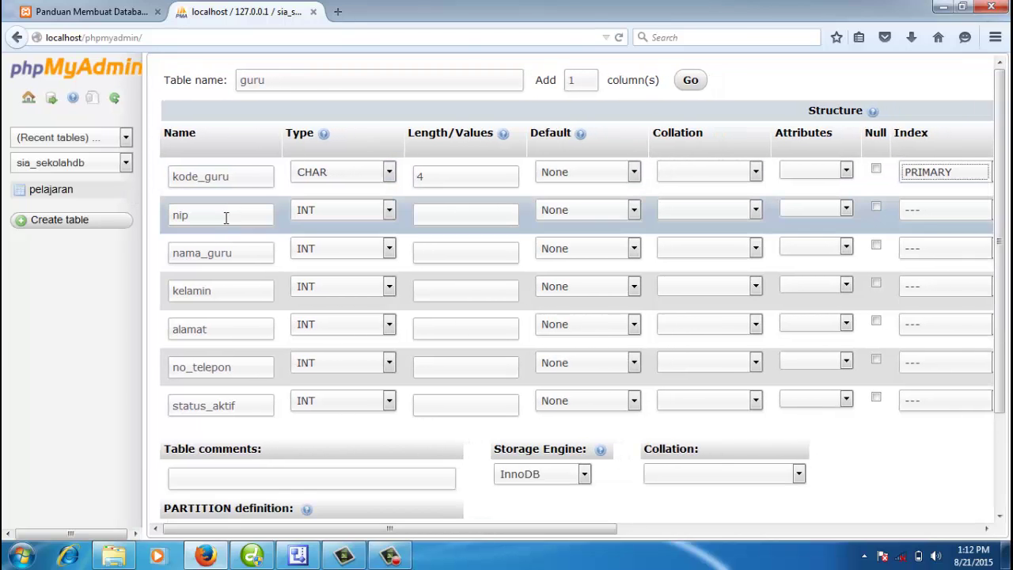
Step: Set nip to VARCHAR(20), nama_guru to VARCHAR(100), and kelamin to ENUM
{"action": "left_click", "coordinate": [226, 217]}
{"action": "key", "text": "Tab"}
{"action": "key", "text": "v"}
{"action": "left_click", "coordinate": [436, 213]}
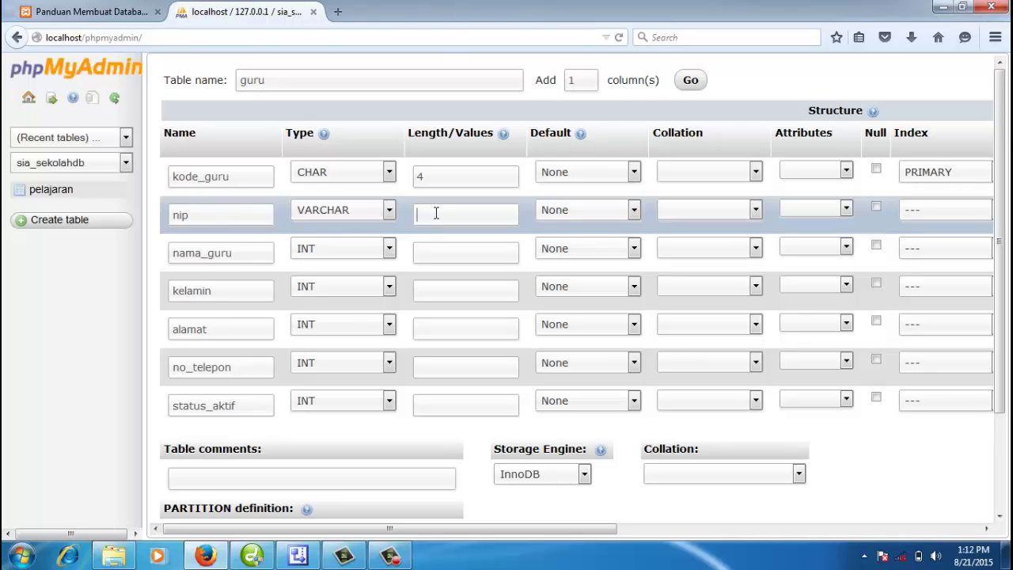
{"action": "type", "text": "20"}
{"action": "left_click", "coordinate": [257, 254]}
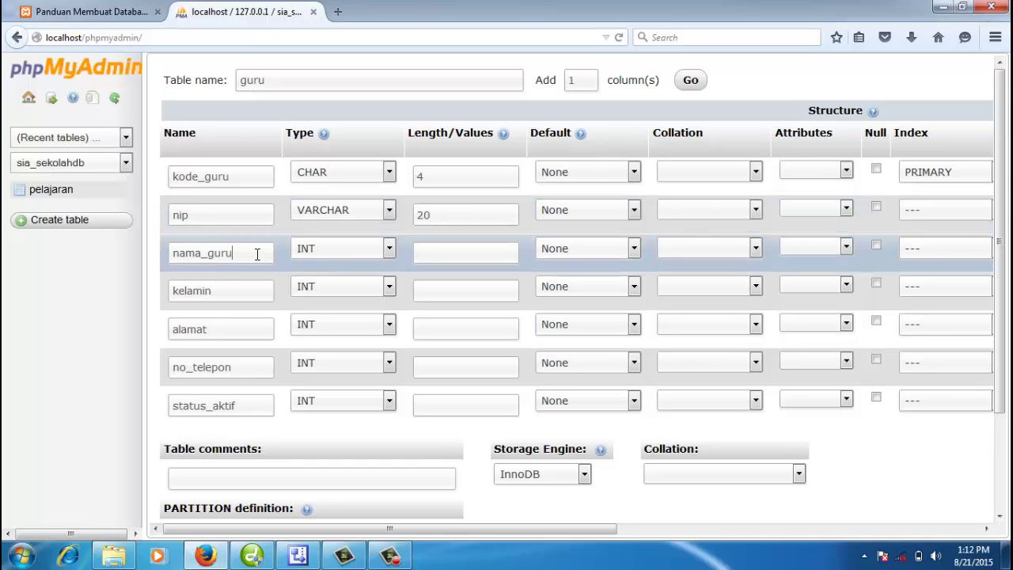
{"action": "left_click", "coordinate": [313, 249]}
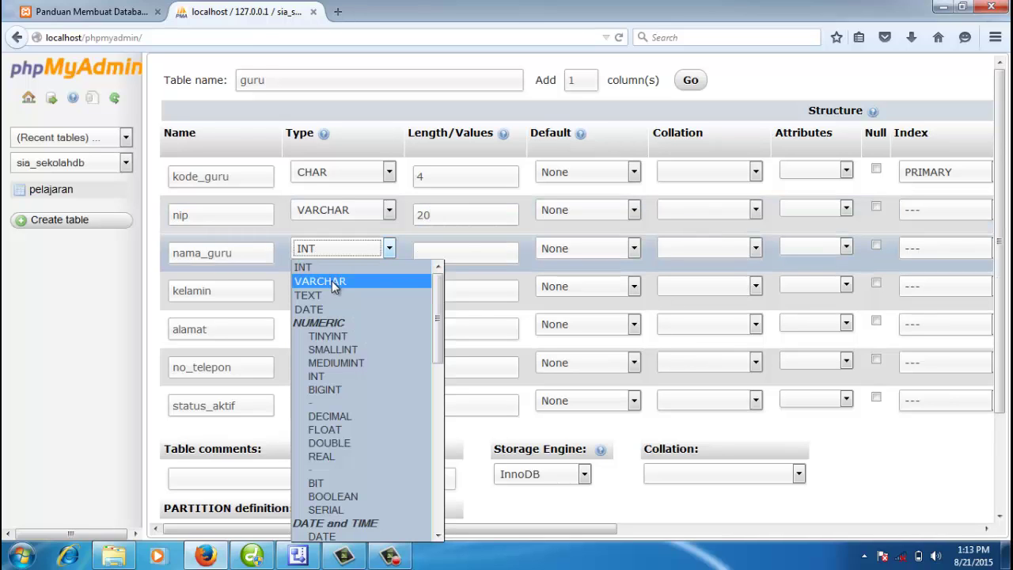
{"action": "left_click", "coordinate": [331, 281]}
{"action": "left_click", "coordinate": [471, 254]}
{"action": "type", "text": "100"}
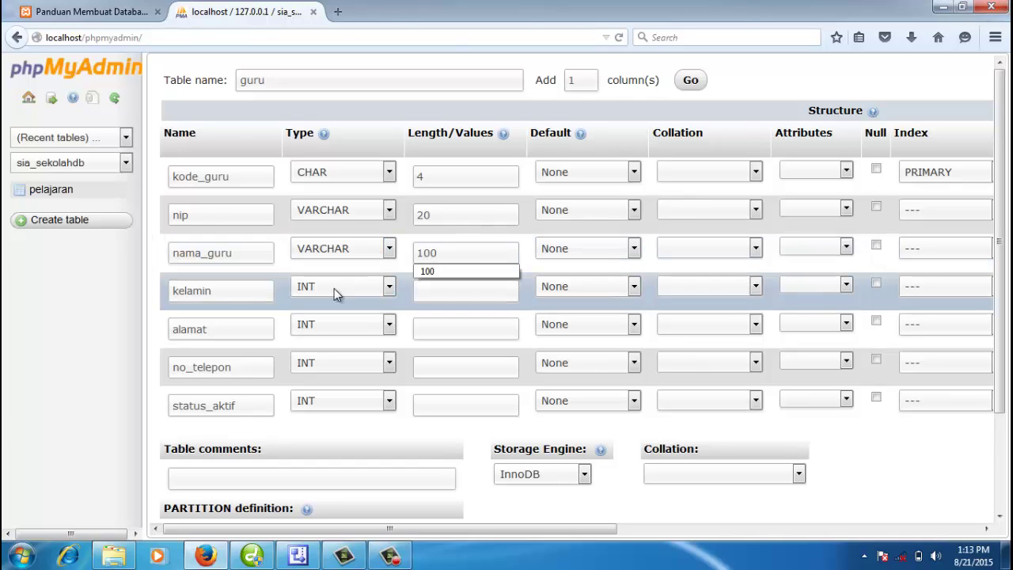
{"action": "key", "text": "Escape"}
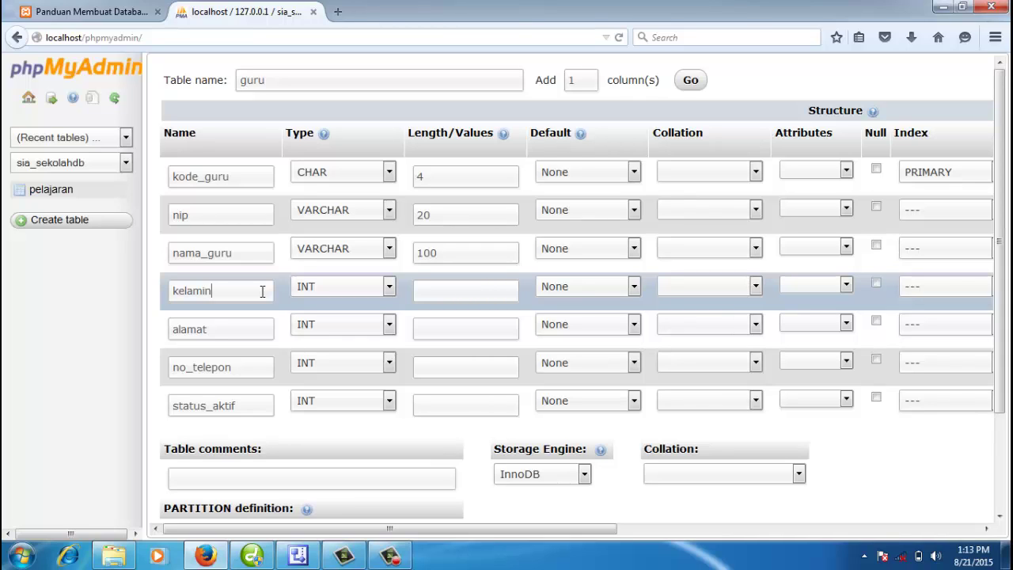
{"action": "key", "text": "Tab"}
Step: Make kelamin an ENUM column with values 'L','P'
{"action": "key", "text": "e"}
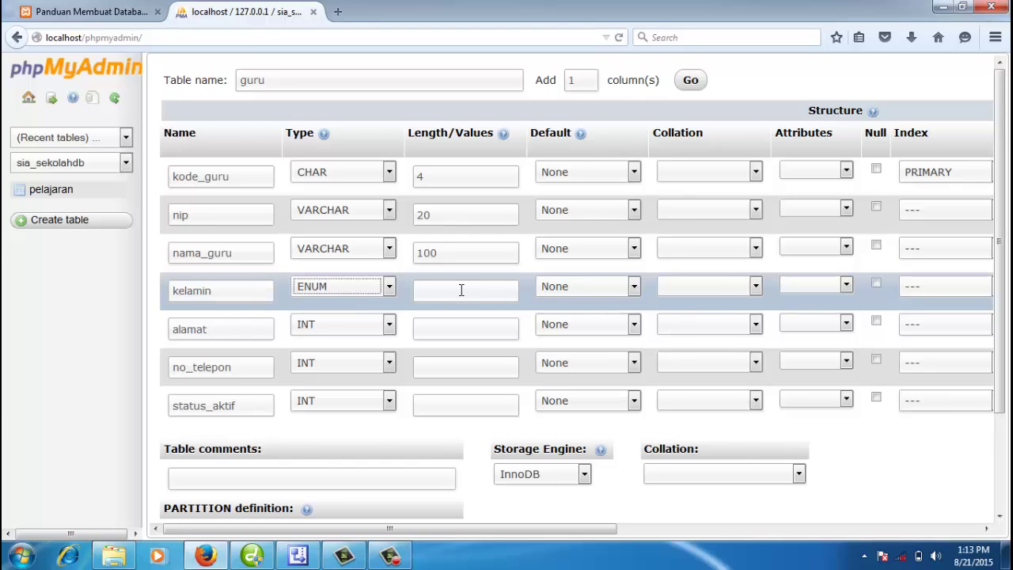
{"action": "left_click", "coordinate": [461, 289]}
{"action": "type", "text": "'"}
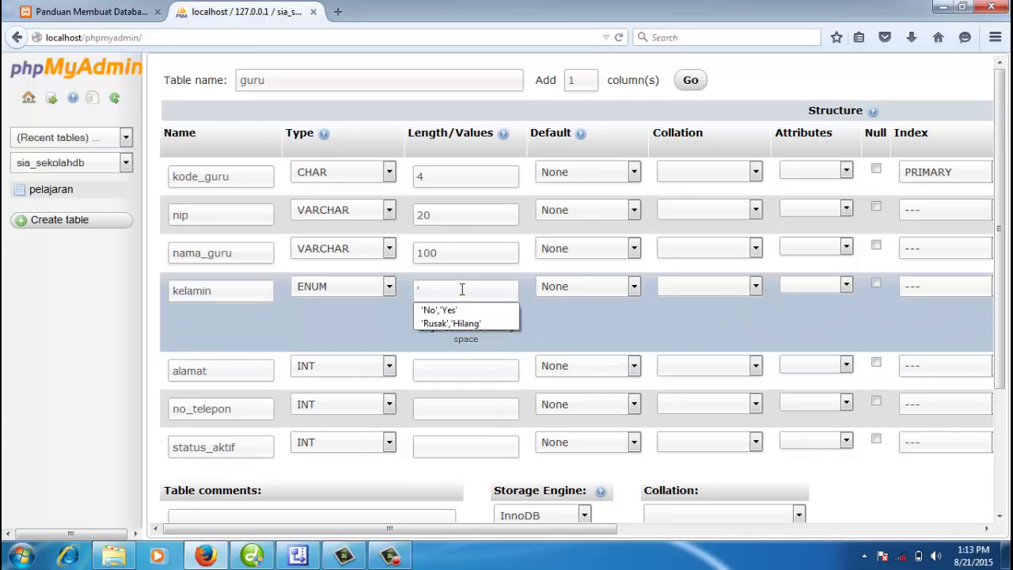
{"action": "type", "text": "L"}
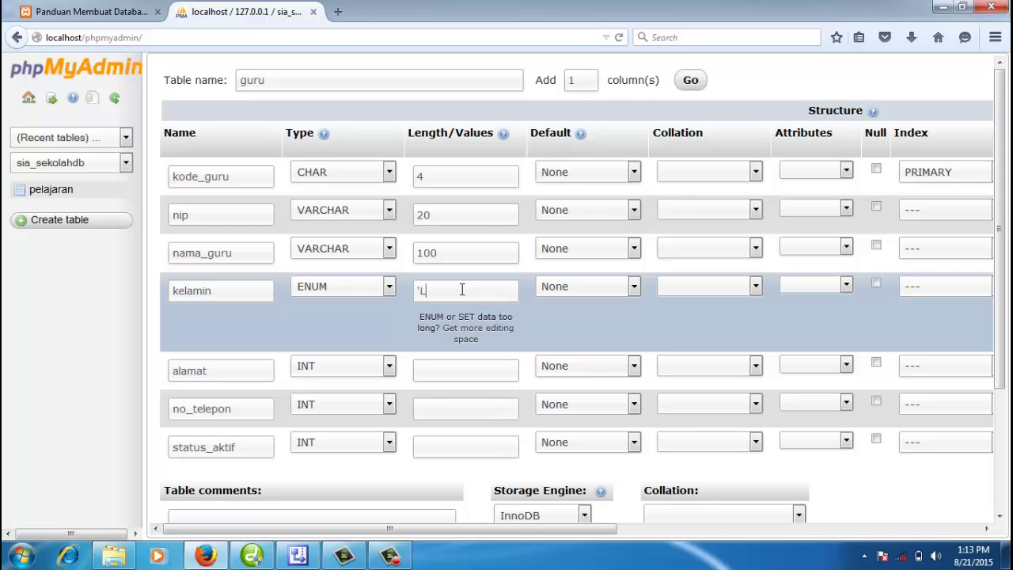
{"action": "type", "text": "','P'"}
Step: Set alamat to VARCHAR(100) and no_telepon to VARCHAR(20)
{"action": "left_click", "coordinate": [264, 372]}
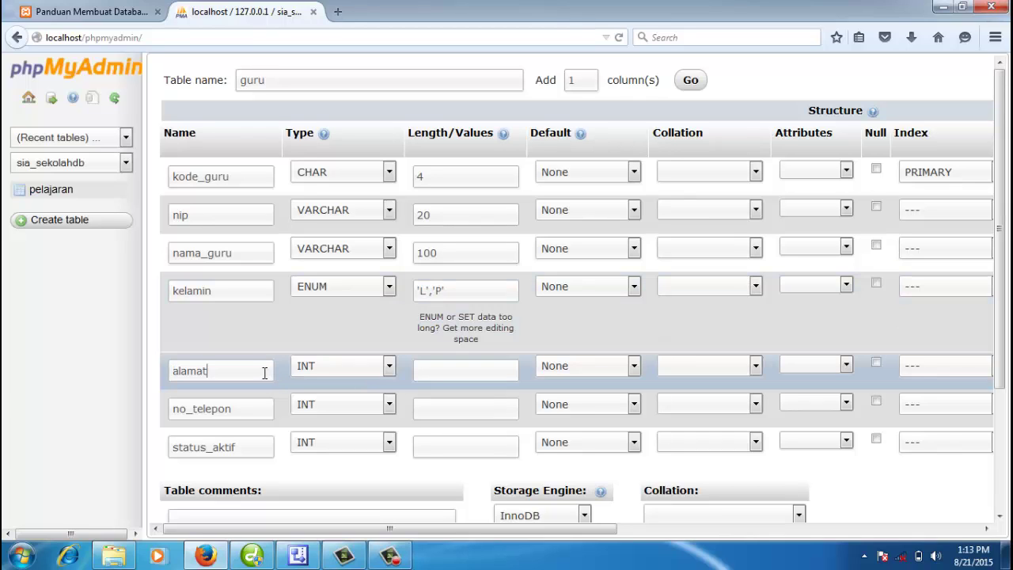
{"action": "key", "text": "Tab"}
{"action": "key", "text": "v"}
{"action": "left_click", "coordinate": [459, 374]}
{"action": "type", "text": "100"}
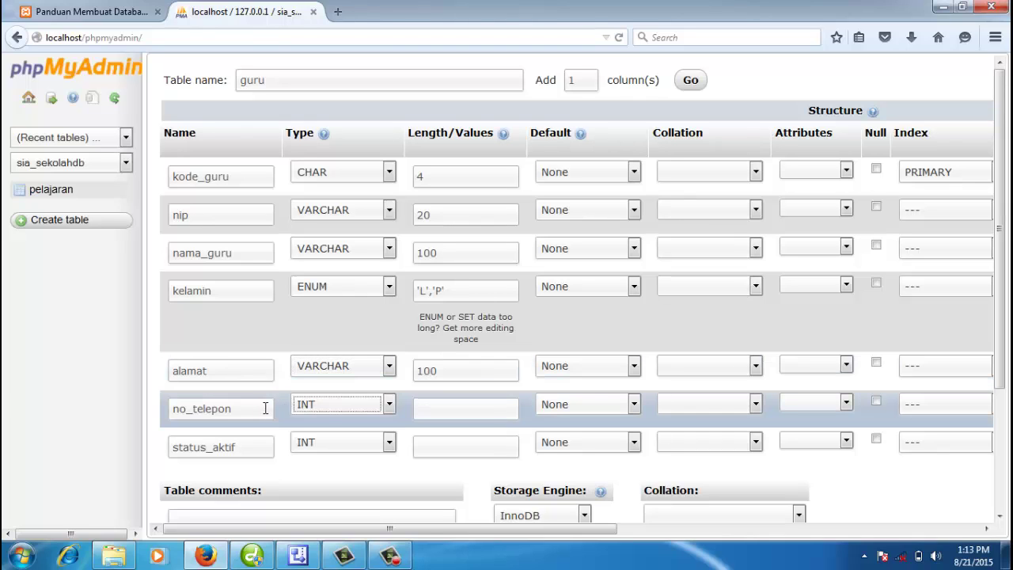
{"action": "left_click", "coordinate": [328, 405]}
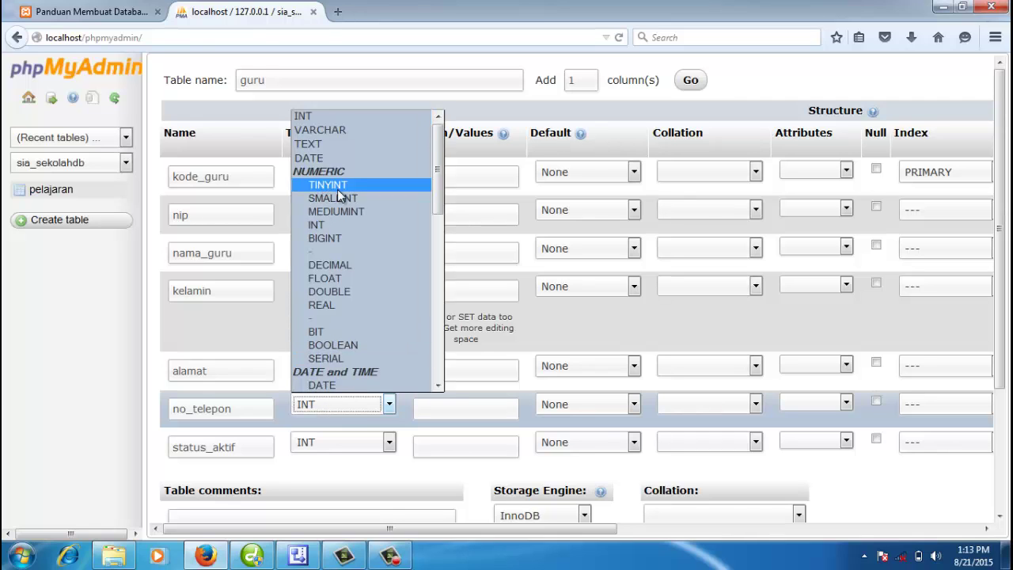
{"action": "left_click", "coordinate": [338, 133]}
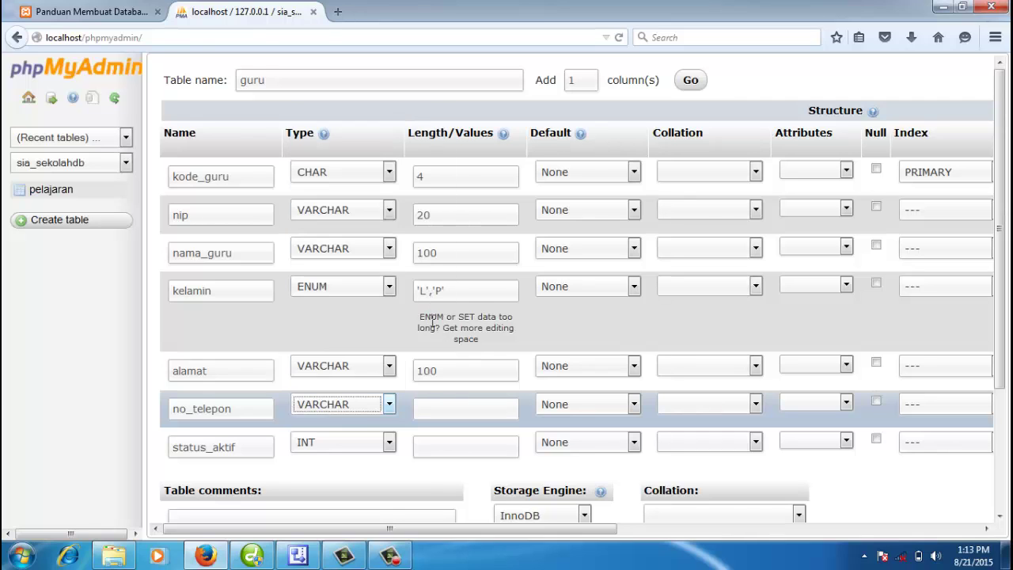
{"action": "left_click", "coordinate": [440, 405]}
{"action": "type", "text": "20"}
Step: Set status_aktif's type to ENUM with values 'No','Yes'
{"action": "left_click", "coordinate": [247, 448]}
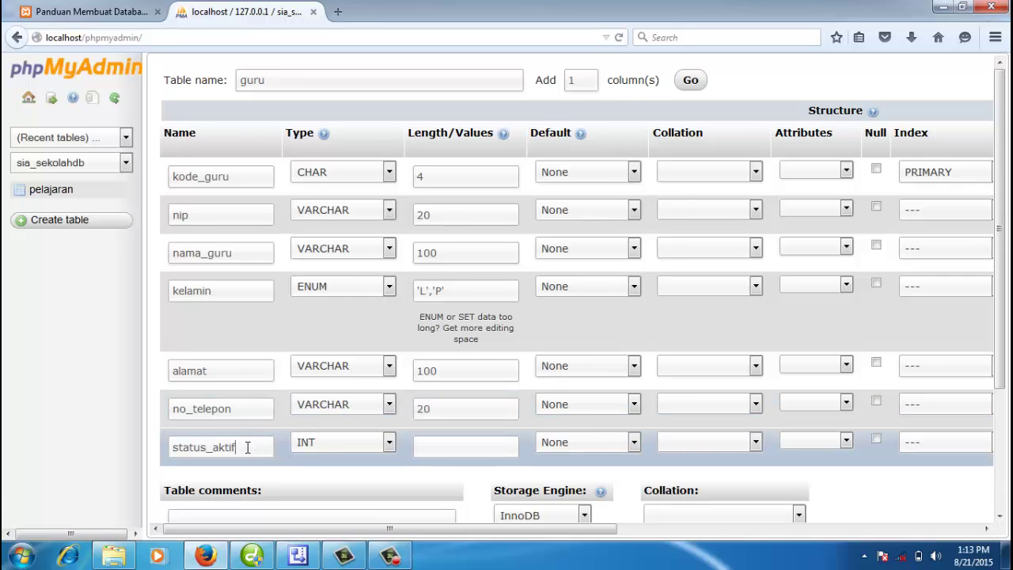
{"action": "left_click", "coordinate": [342, 445]}
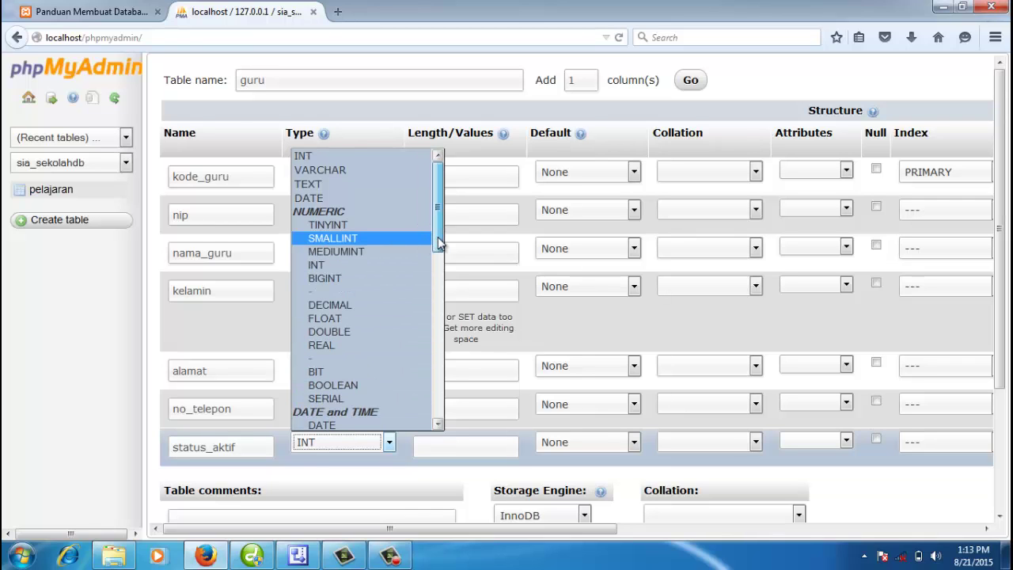
{"action": "mouse_move", "coordinate": [437, 237]}
{"action": "left_mouse_down"}
{"action": "mouse_move", "coordinate": [456, 355]}
{"action": "mouse_move", "coordinate": [440, 222]}
{"action": "left_mouse_up"}
{"action": "key", "text": "e"}
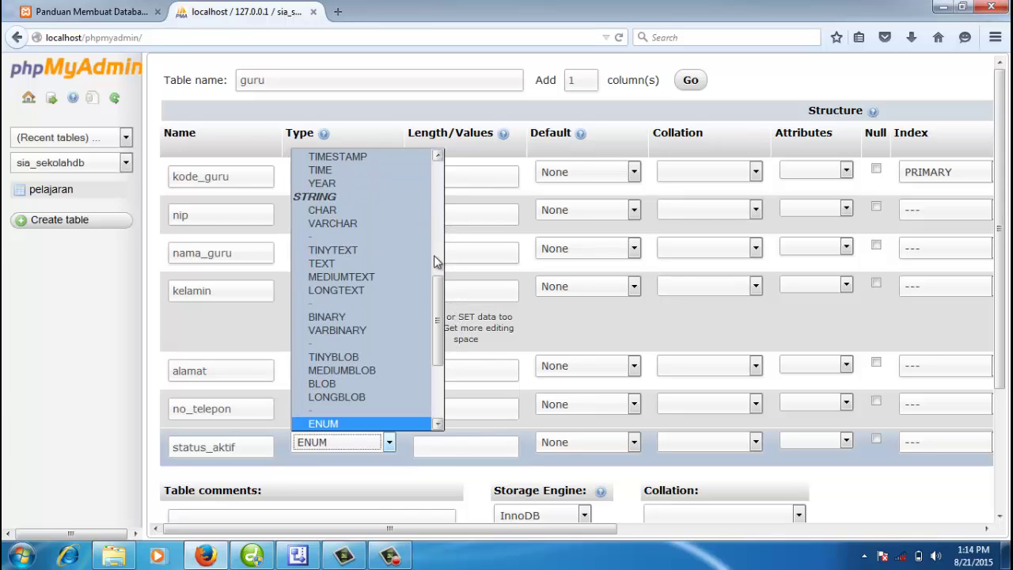
{"action": "left_click", "coordinate": [333, 423]}
{"action": "left_click", "coordinate": [436, 446]}
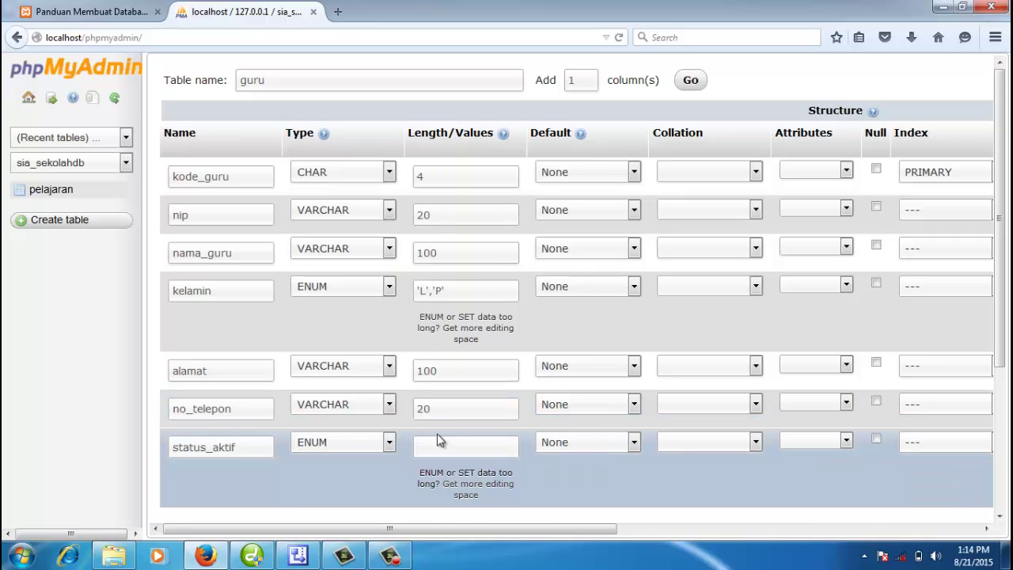
{"action": "type", "text": "'"}
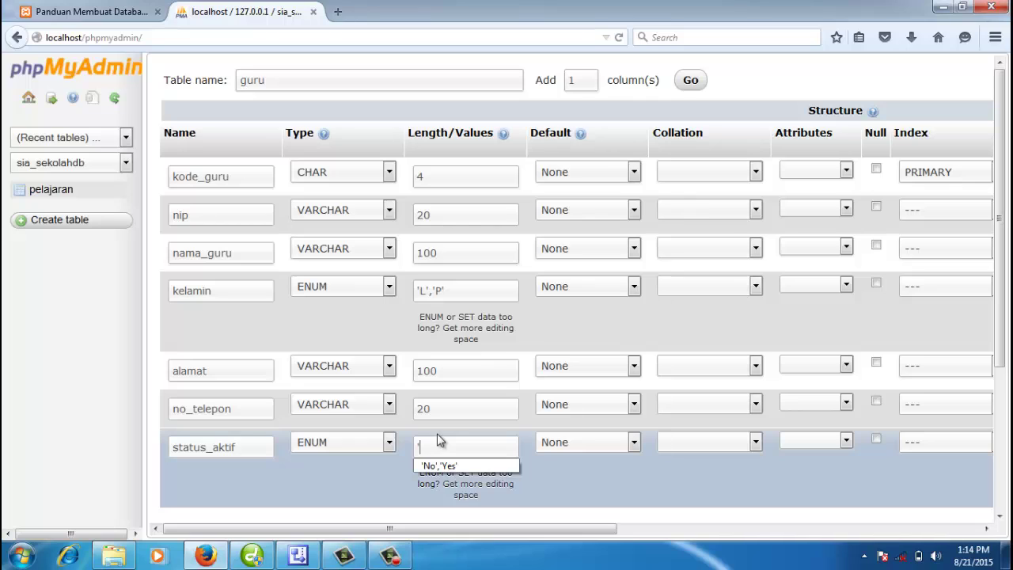
{"action": "type", "text": "a"}
{"action": "key", "text": "BackSpace"}
{"action": "type", "text": "Y"}
{"action": "key", "text": "BackSpace"}
{"action": "type", "text": "No','Yes'"}
{"action": "left_click", "coordinate": [578, 475]}
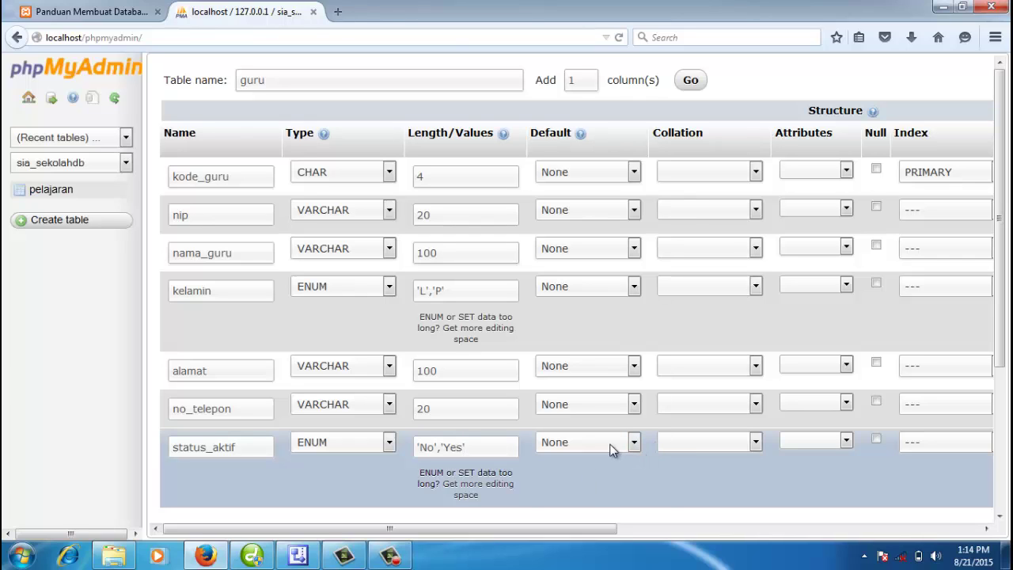
Step: Give status_aktif an 'As defined' default value of Yes
{"action": "left_click", "coordinate": [610, 443]}
{"action": "left_click", "coordinate": [607, 475]}
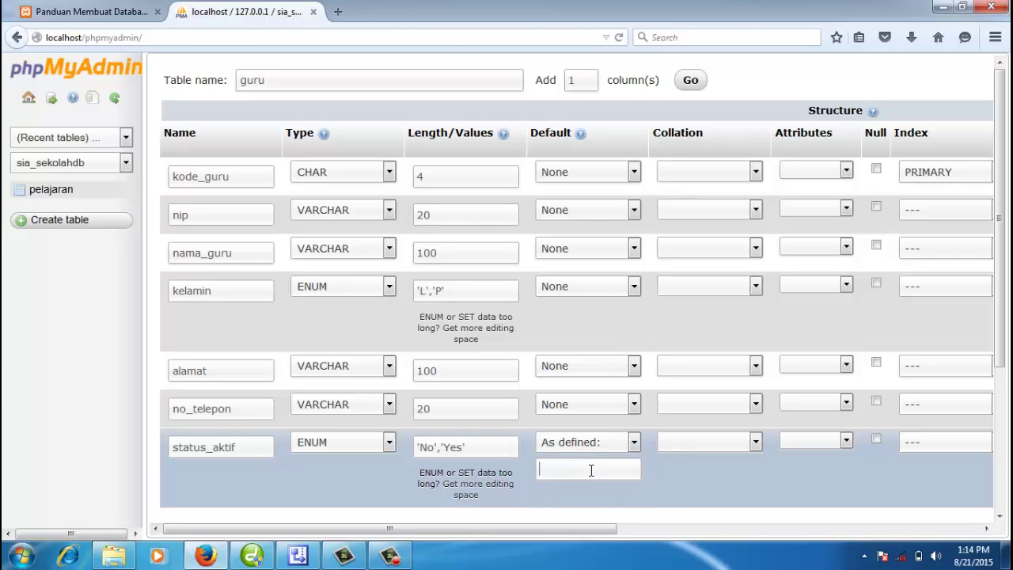
{"action": "left_click", "coordinate": [591, 470]}
{"action": "type", "text": "Yes"}
{"action": "scroll", "coordinate": [702, 474], "scroll_direction": "down", "scroll_amount": 1}
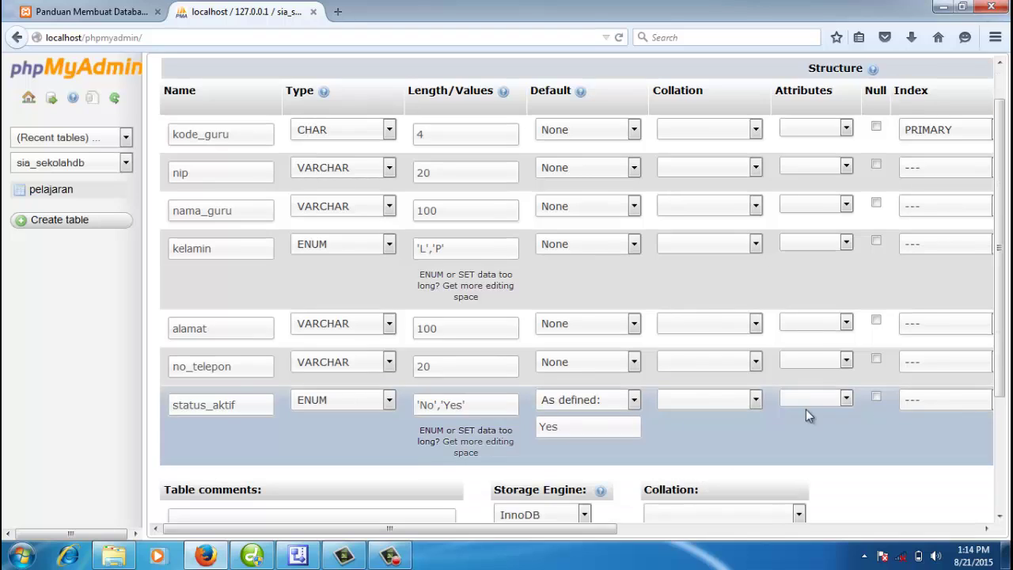
Step: Pick MyISAM from the Storage Engine list and save the guru table
{"action": "left_click_drag", "start_coordinate": [1006, 384], "coordinate": [1005, 368]}
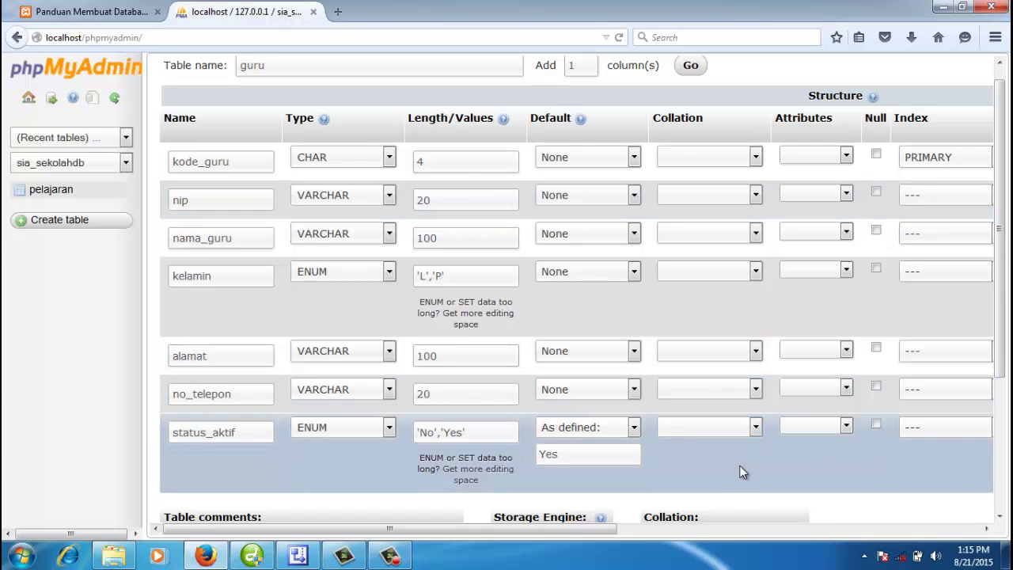
{"action": "left_click_drag", "start_coordinate": [998, 345], "coordinate": [1000, 443]}
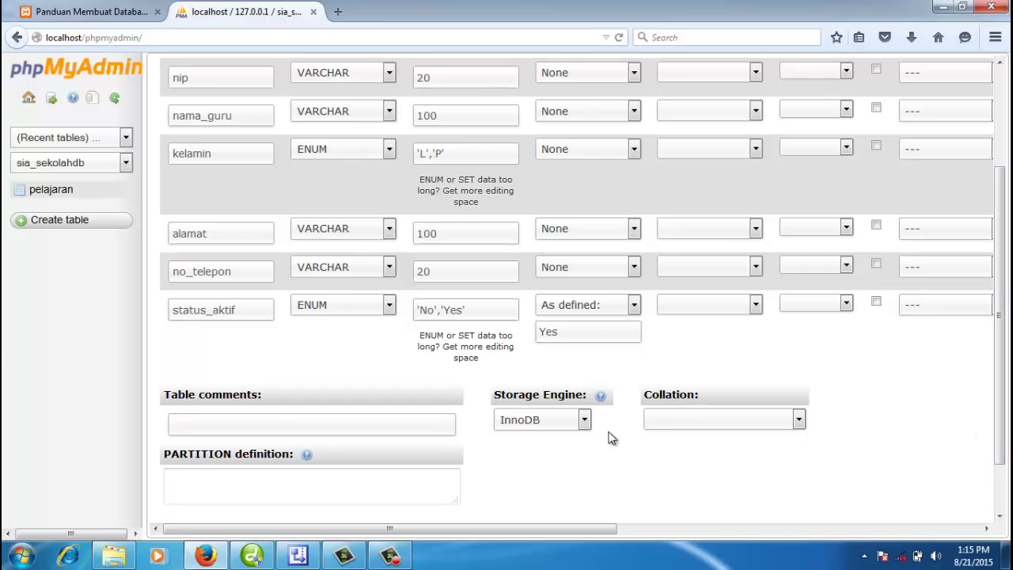
{"action": "left_click", "coordinate": [584, 419]}
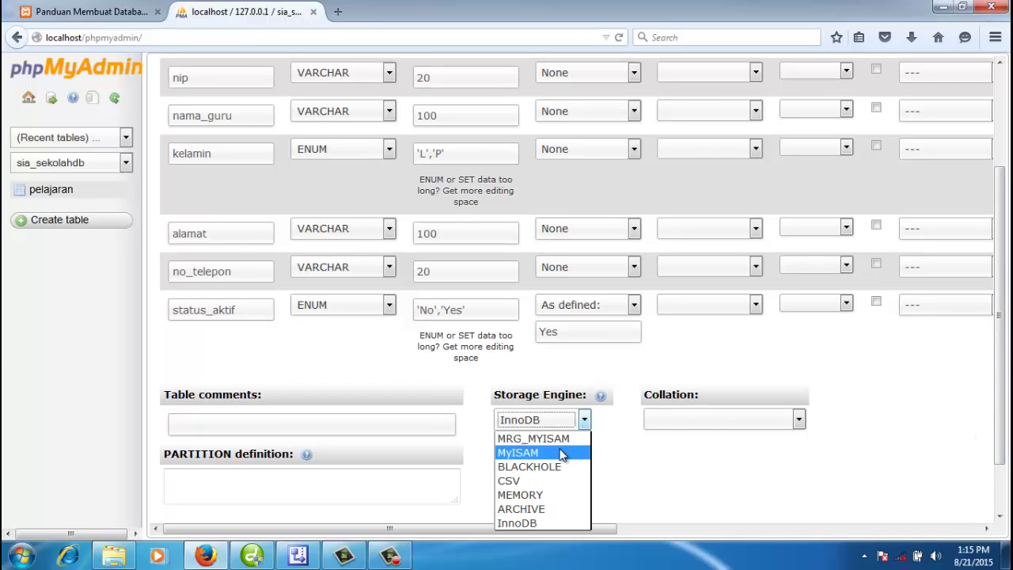
{"action": "left_click", "coordinate": [561, 454]}
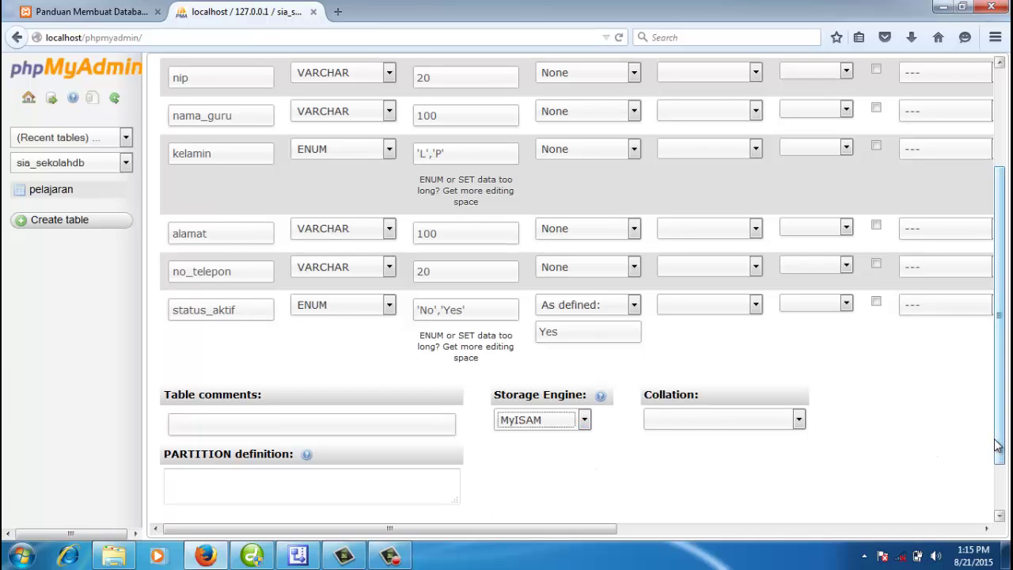
{"action": "left_click_drag", "start_coordinate": [998, 445], "coordinate": [1007, 498]}
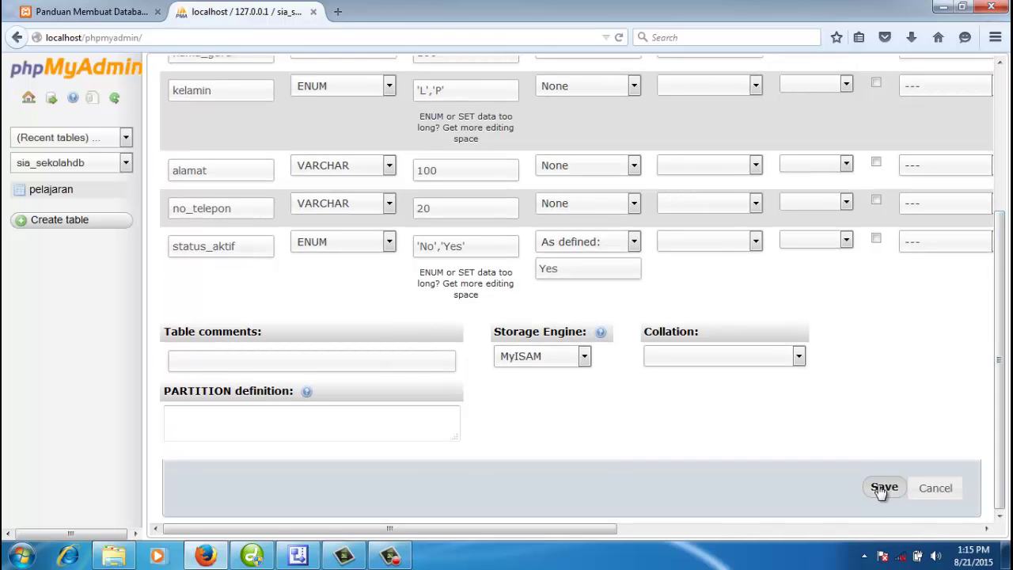
{"action": "left_click", "coordinate": [883, 489]}
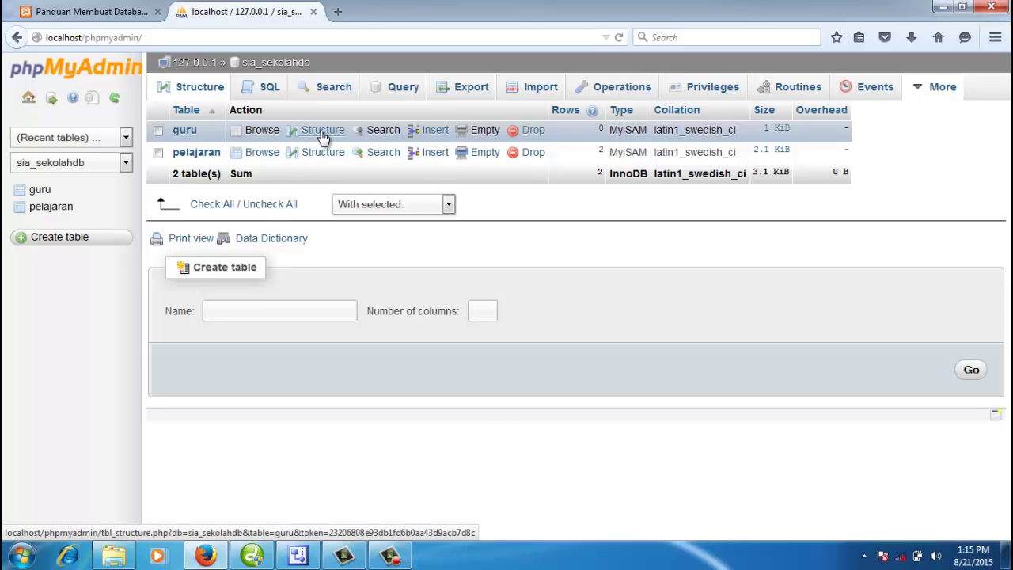
Step: View guru's column structure, go back to the sia_sekolahdb overview, and reopen guru
{"action": "left_click", "coordinate": [321, 132]}
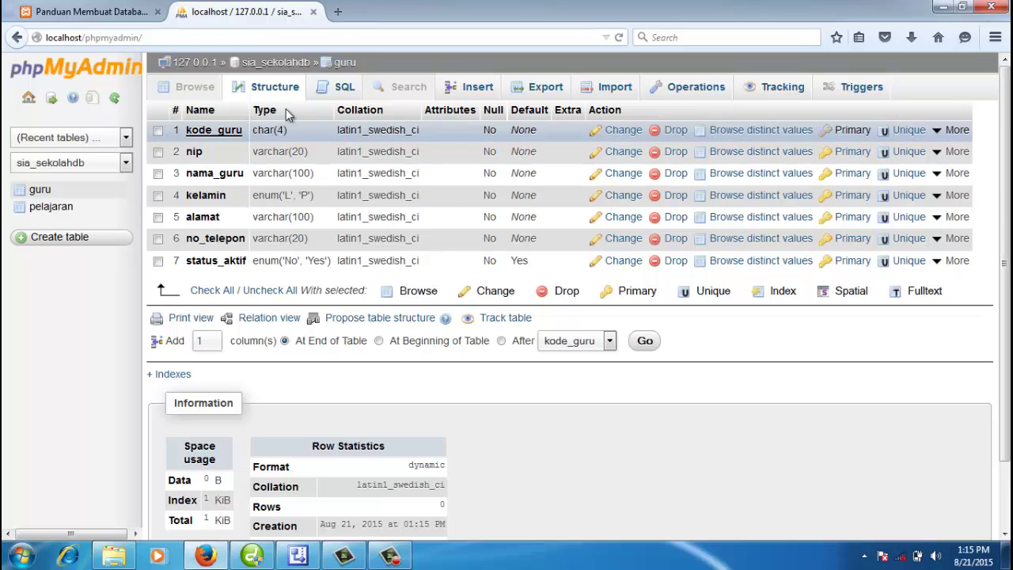
{"action": "left_click", "coordinate": [293, 63]}
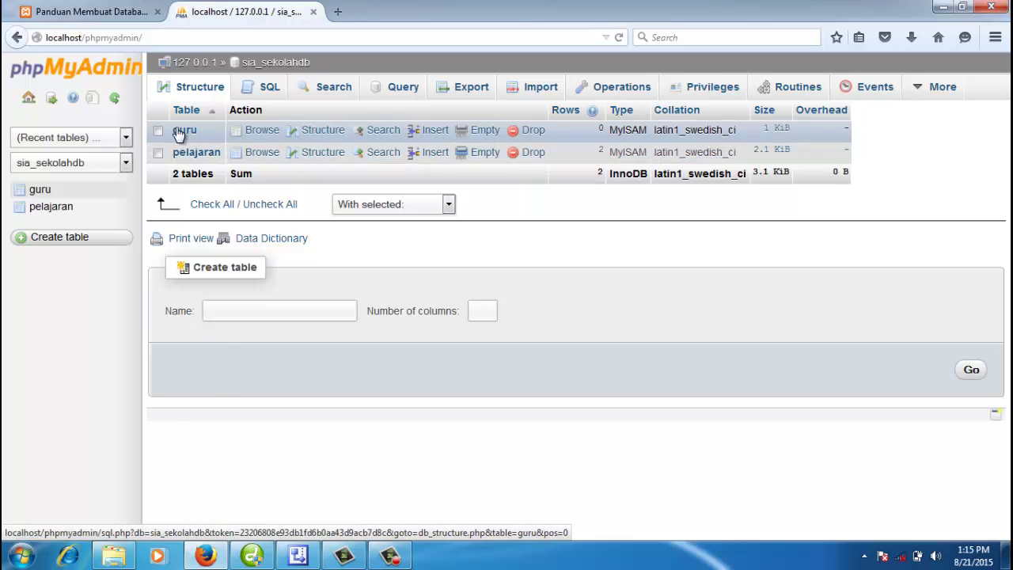
{"action": "left_click", "coordinate": [39, 193]}
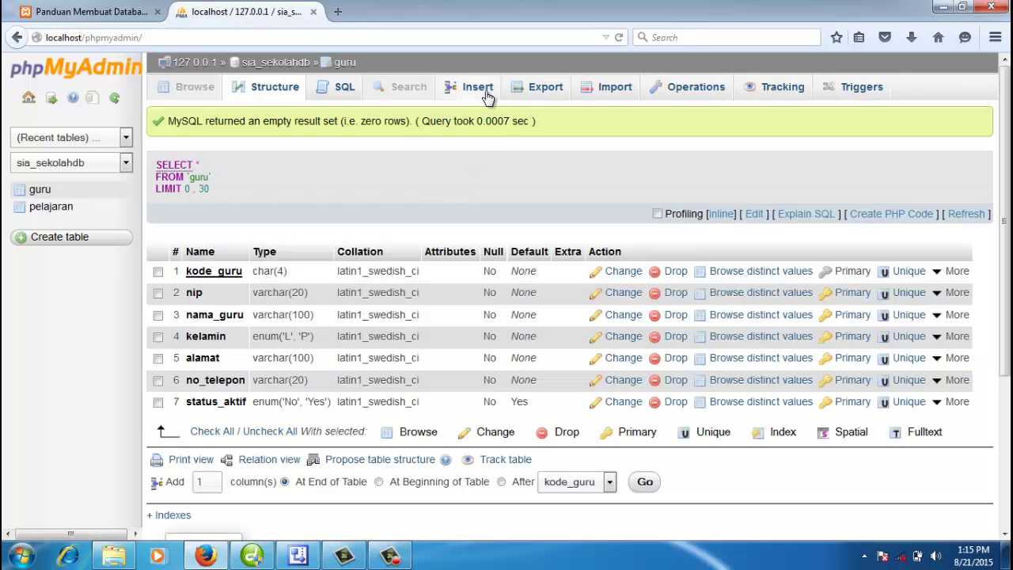
Step: After one abandoned attempt, enter kode_guru G001 and nip 2015 in the guru insert form
{"action": "left_click", "coordinate": [480, 91]}
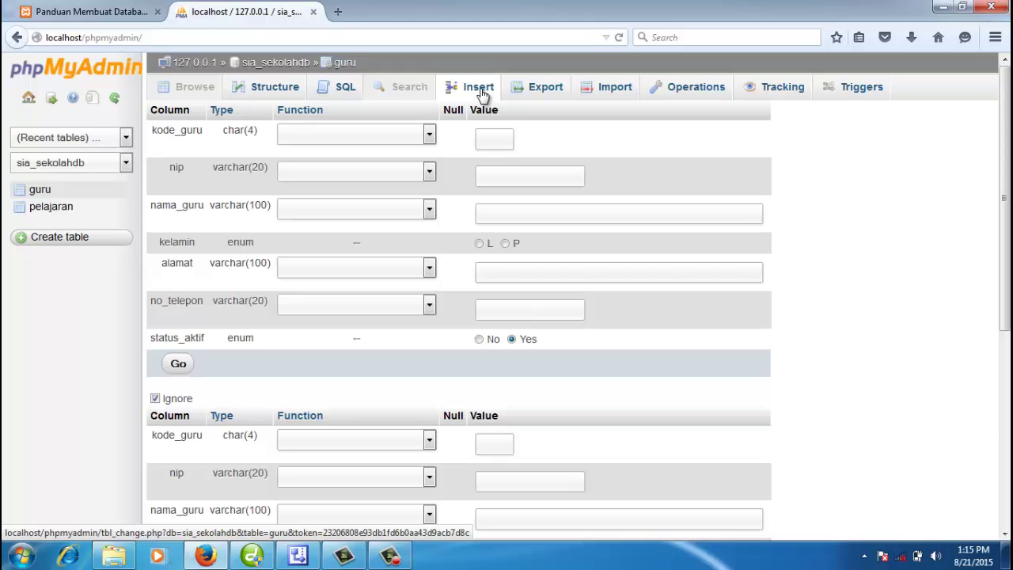
{"action": "left_click", "coordinate": [496, 142]}
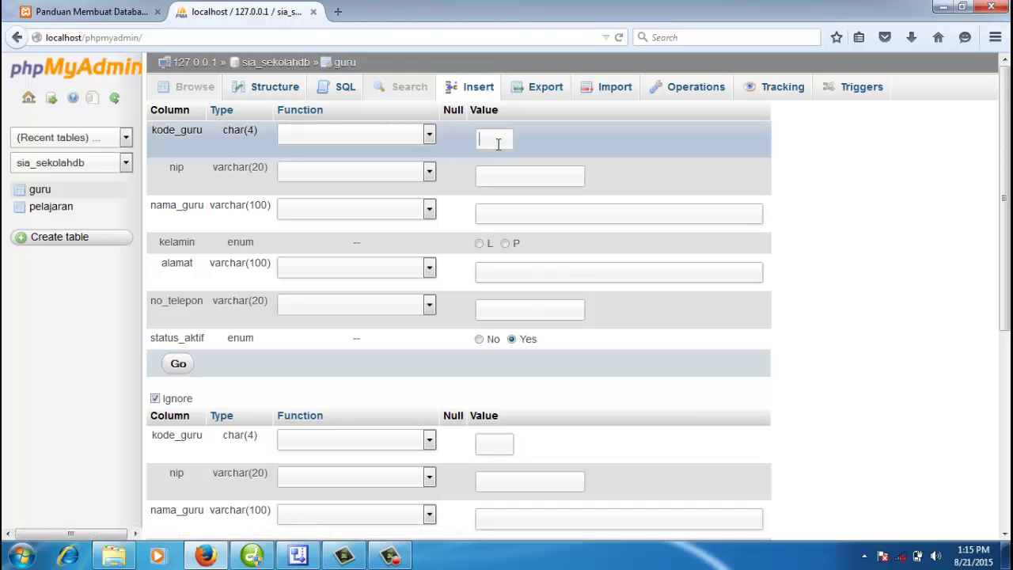
{"action": "type", "text": "G00015222233Indah I"}
{"action": "key", "text": "alt+Left"}
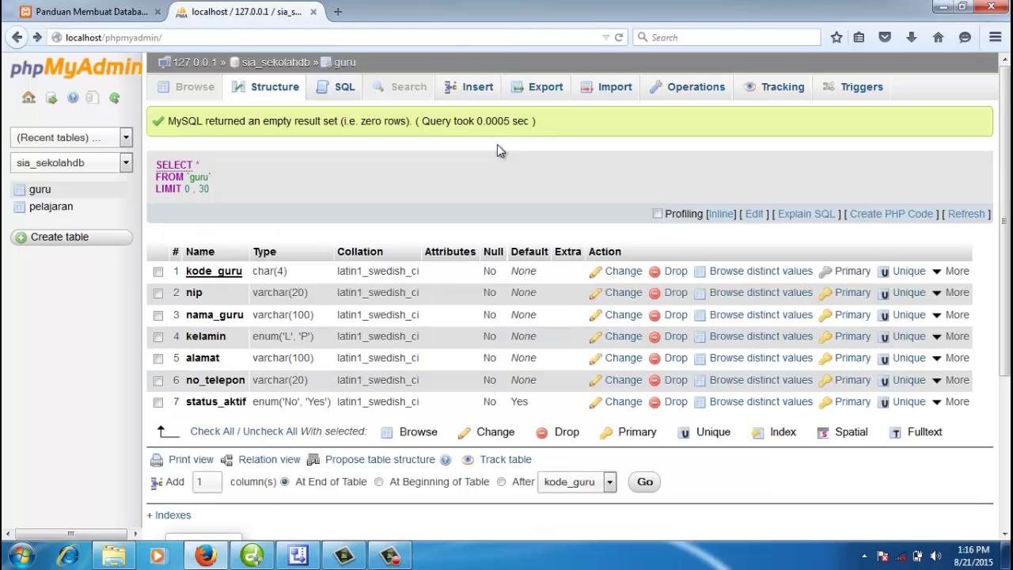
{"action": "left_click", "coordinate": [478, 87]}
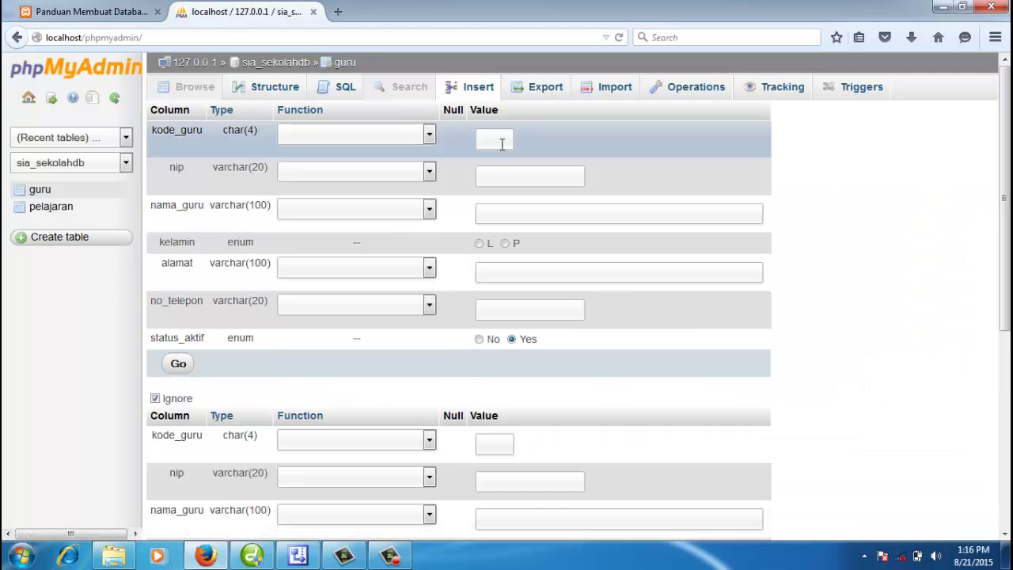
{"action": "left_click", "coordinate": [501, 141]}
{"action": "type", "text": "G00"}
{"action": "type", "text": "21"}
{"action": "key", "text": "BackSpace"}
{"action": "type", "text": "00"}
{"action": "key", "text": "BackSpace"}
{"action": "type", "text": "15"}
Step: Fill in the teacher's full name, kelamin P, the address and the phone number
{"action": "left_click", "coordinate": [507, 212]}
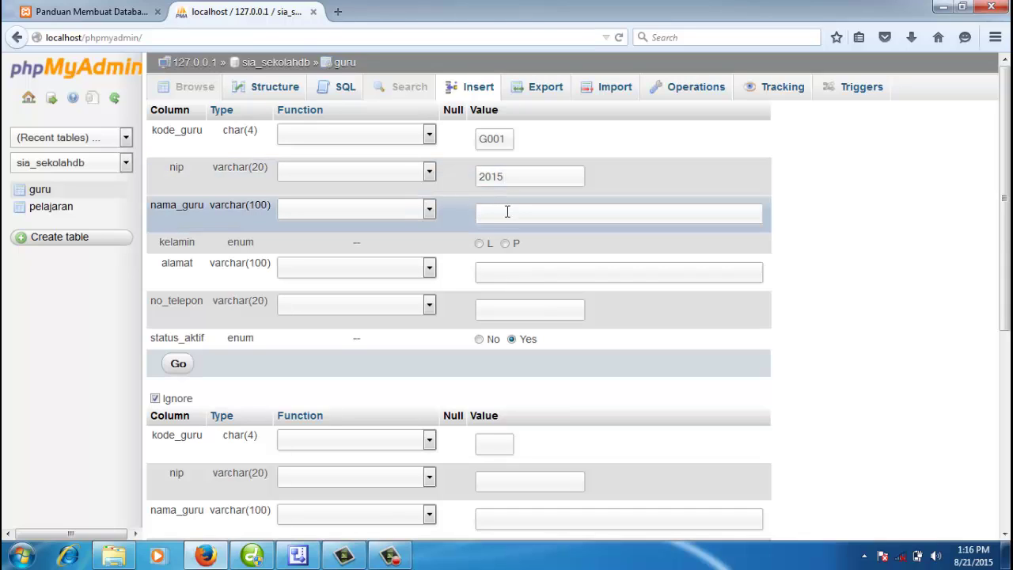
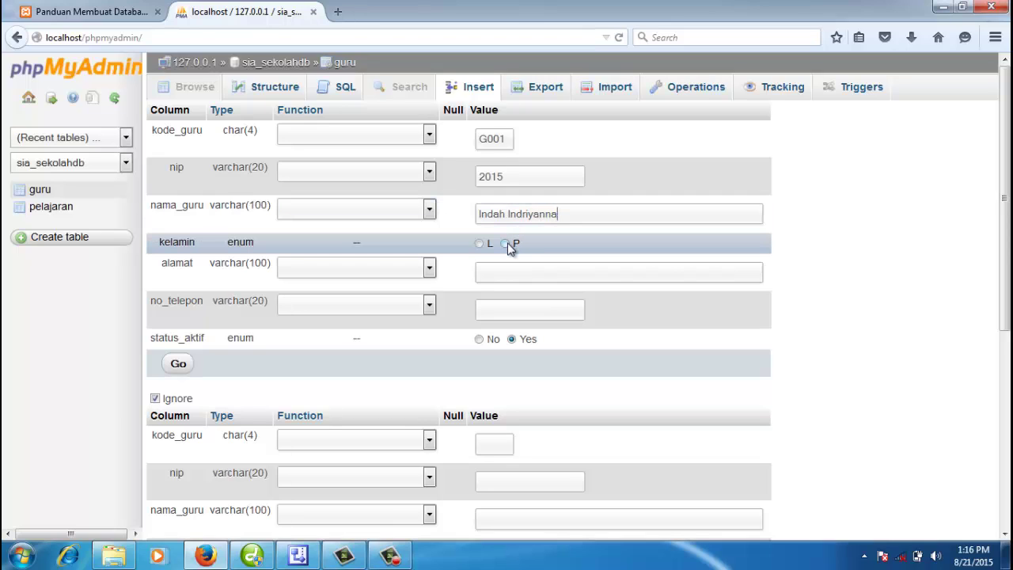
{"action": "left_click", "coordinate": [506, 243]}
{"action": "left_click", "coordinate": [500, 271]}
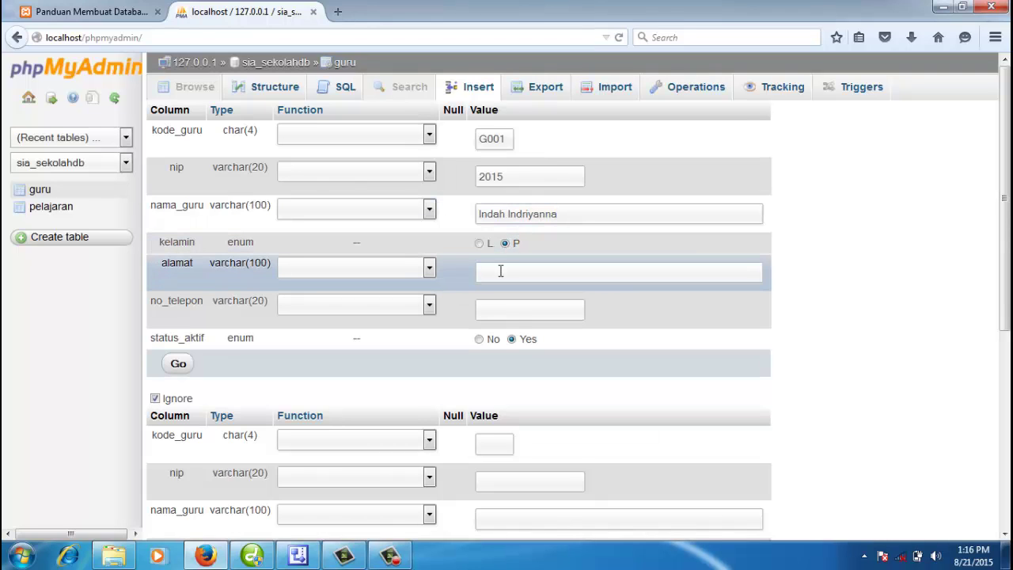
{"action": "type", "text": "Way Abung, Tulang Bawang Barat"}
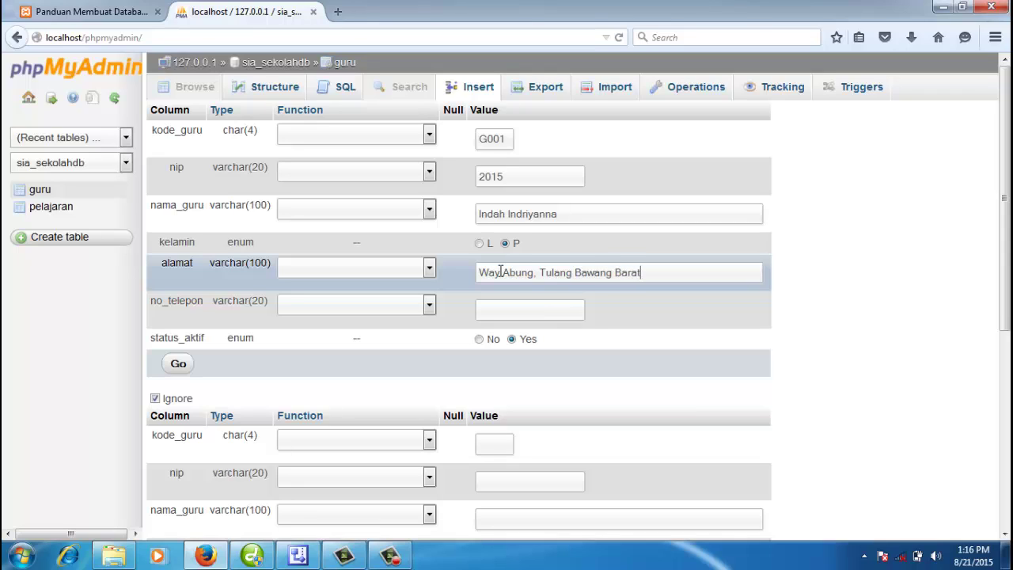
{"action": "type", "text": ", Lampung"}
{"action": "left_click", "coordinate": [492, 315]}
{"action": "type", "text": "0"}
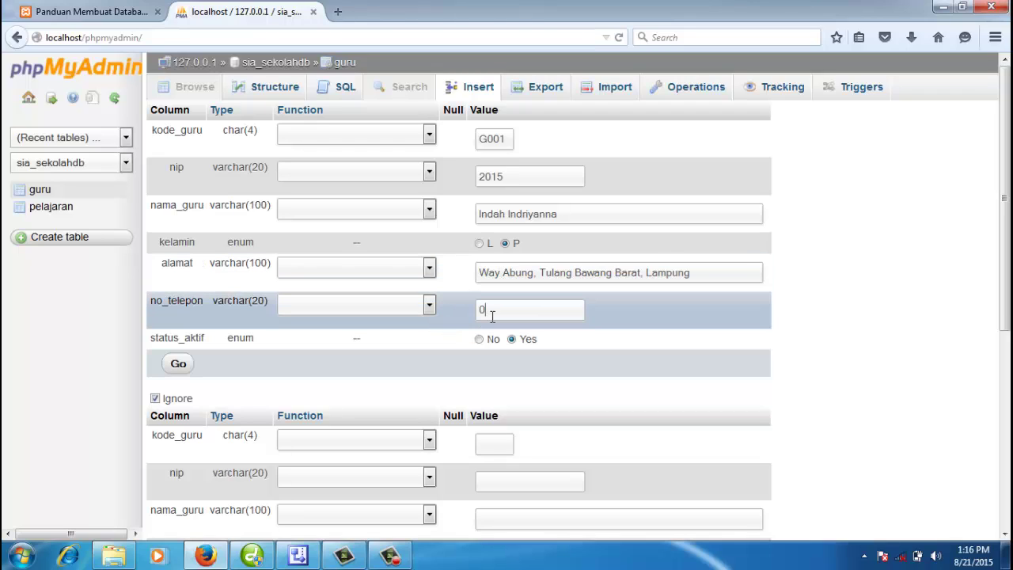
{"action": "type", "text": "81922222"}
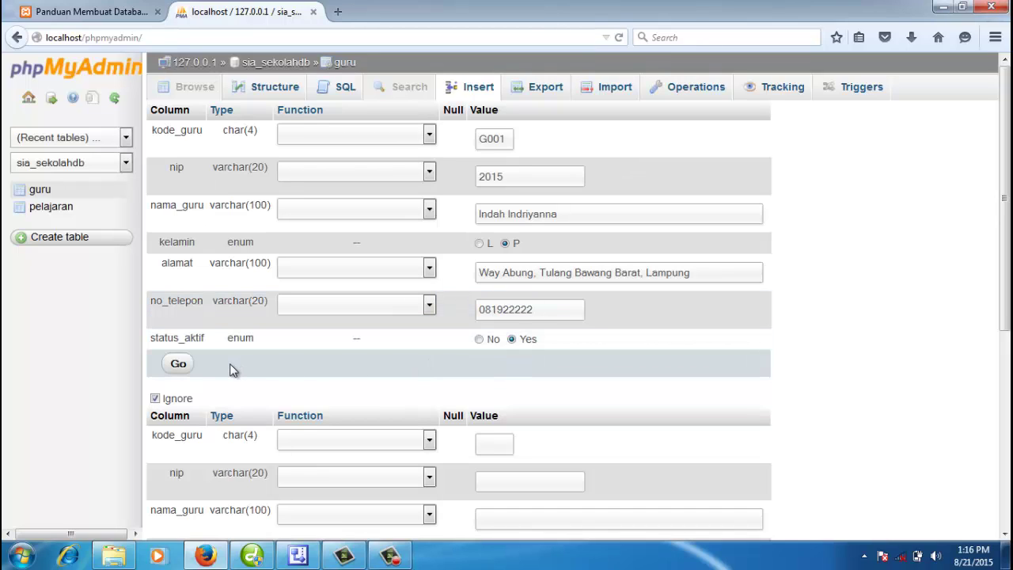
Step: Insert the G001 row, browse guru to confirm it, then open a fresh insert form
{"action": "left_click", "coordinate": [178, 365]}
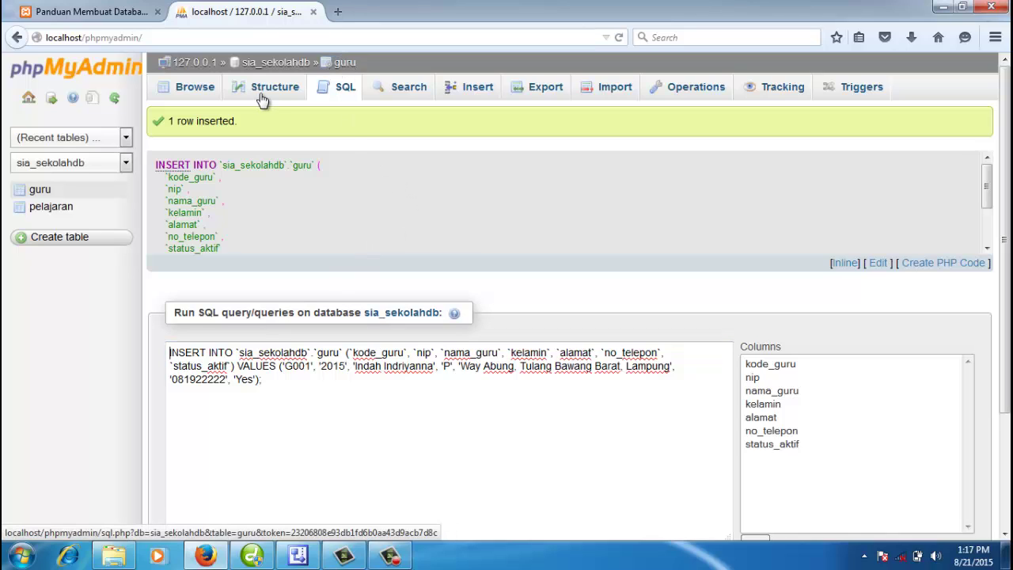
{"action": "left_click", "coordinate": [195, 91]}
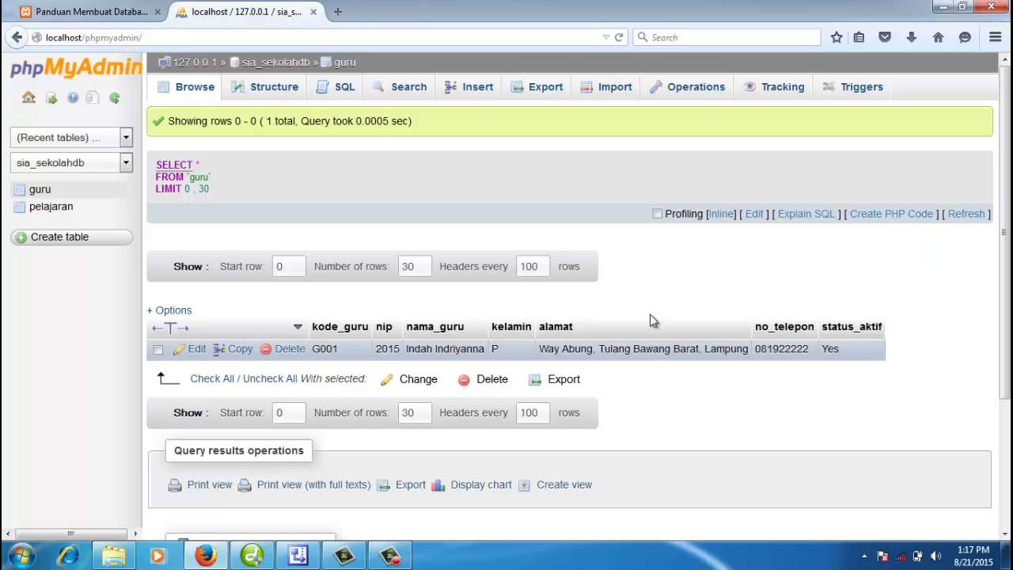
{"action": "left_click", "coordinate": [280, 64]}
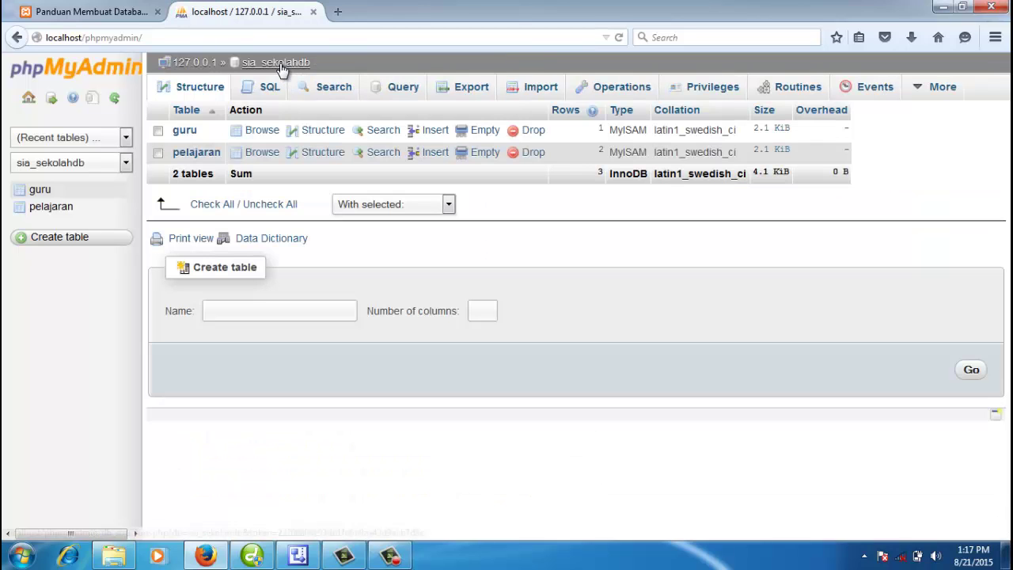
{"action": "left_click", "coordinate": [256, 133]}
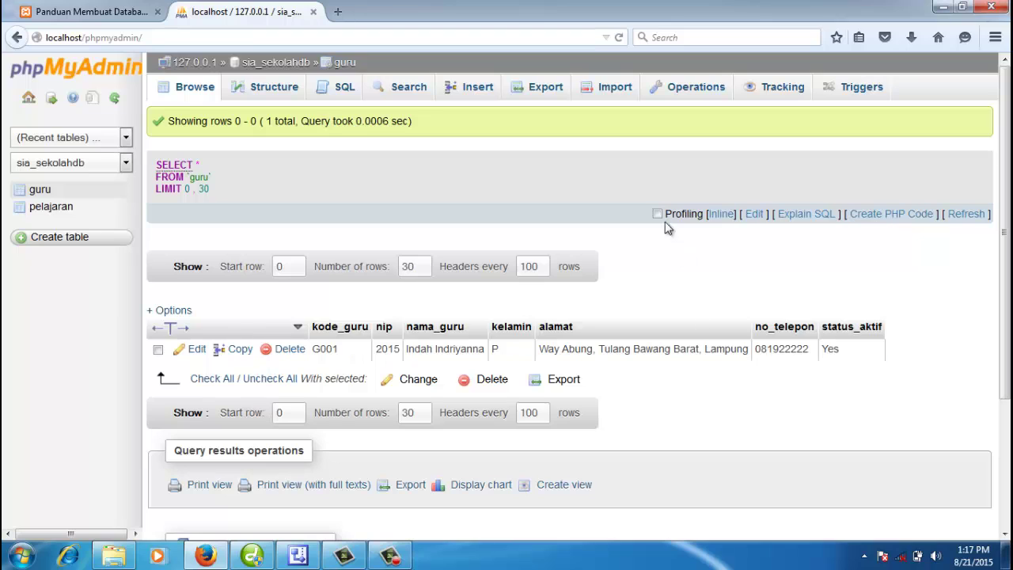
{"action": "left_click", "coordinate": [475, 89]}
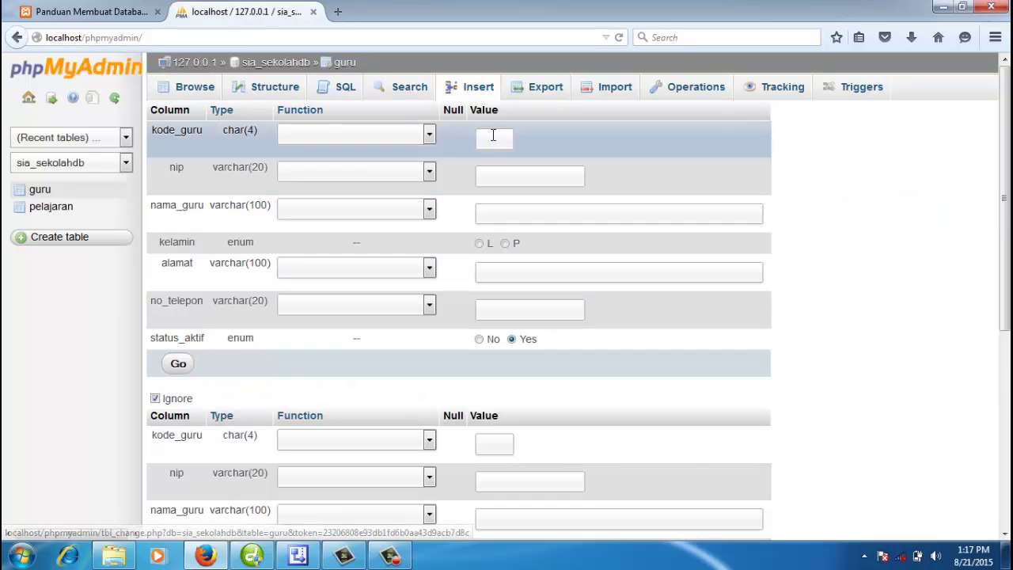
{"action": "left_click", "coordinate": [493, 140]}
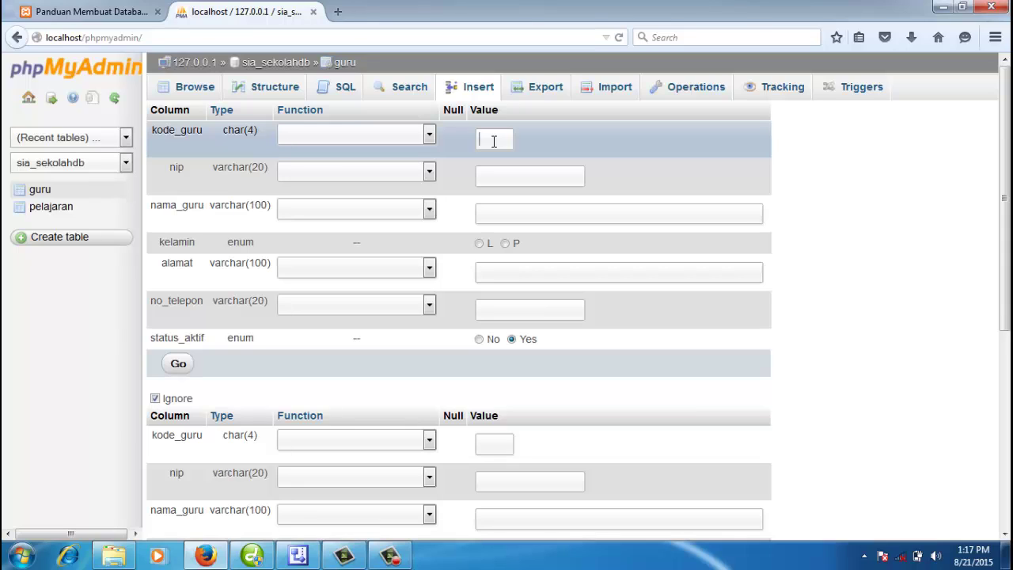
{"action": "type", "text": "G002"}
{"action": "type", "text": "2015"}
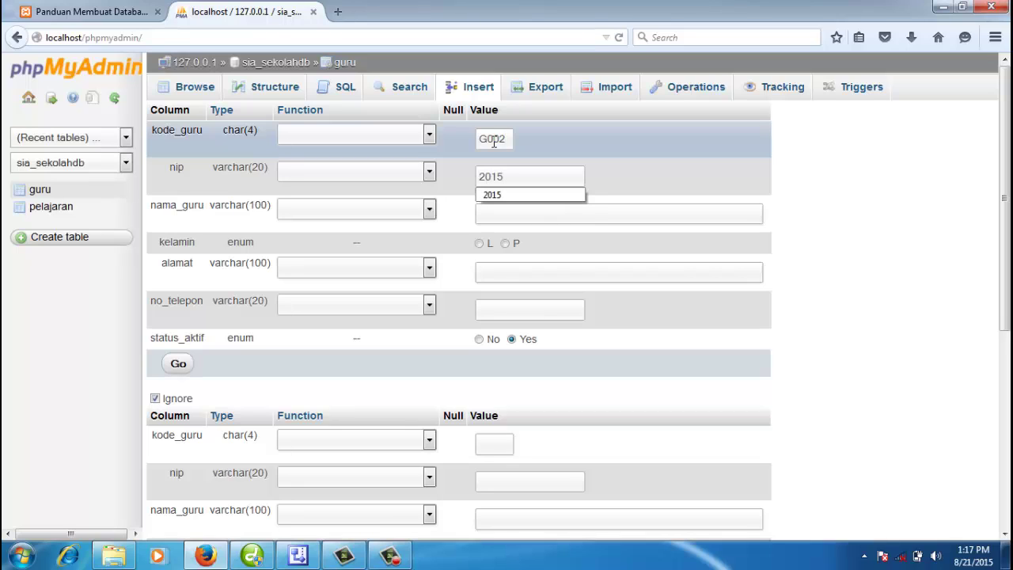
{"action": "type", "text": "343434"}
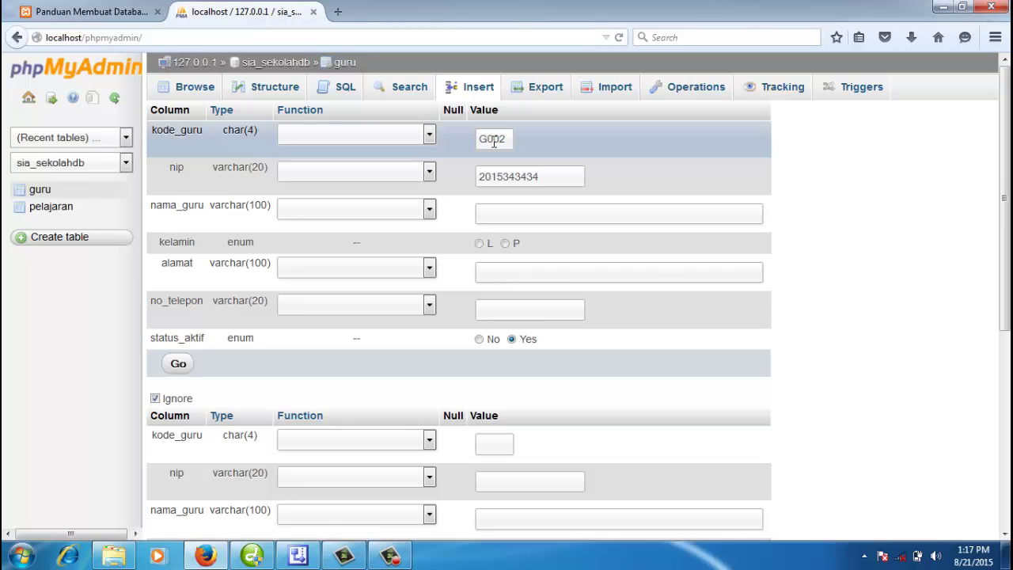
{"action": "left_click", "coordinate": [506, 245]}
Step: Add the address and phone number, keep status_aktif Yes, and save the record
{"action": "left_click", "coordinate": [511, 272]}
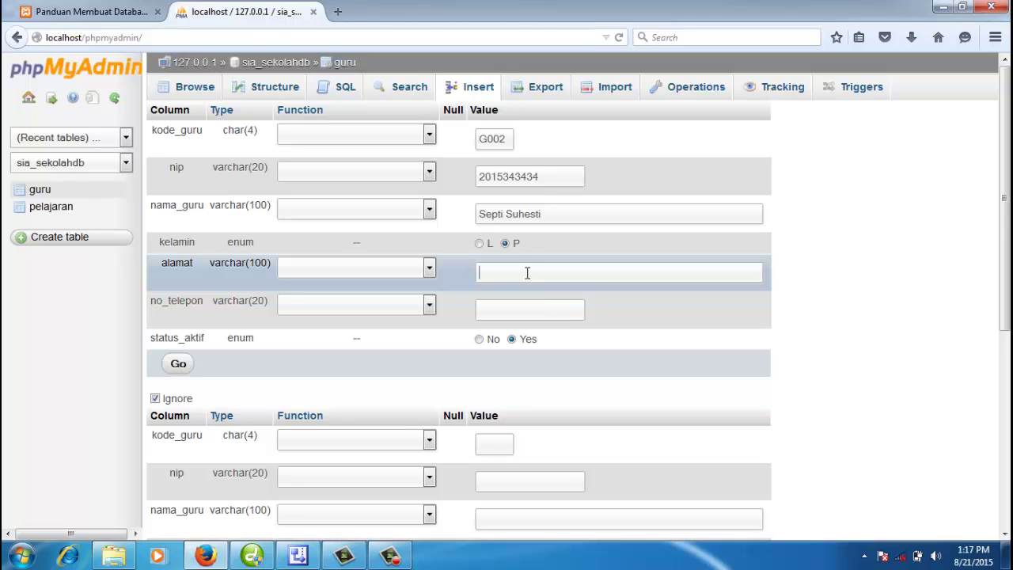
{"action": "type", "text": "Labuhan Ratu Baru, Way Jepar"}
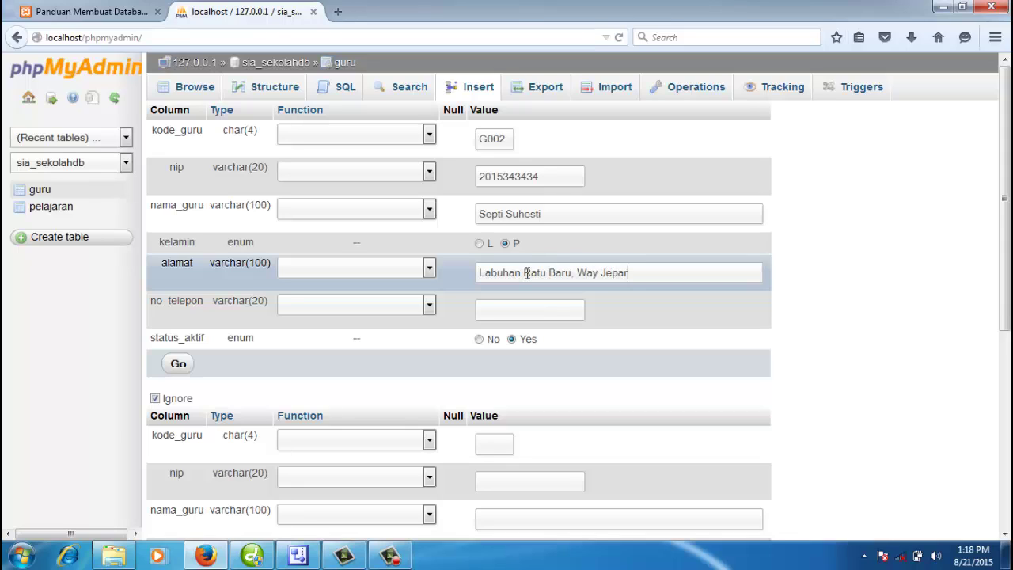
{"action": "type", "text": "a, Lampung"}
{"action": "left_click", "coordinate": [494, 317]}
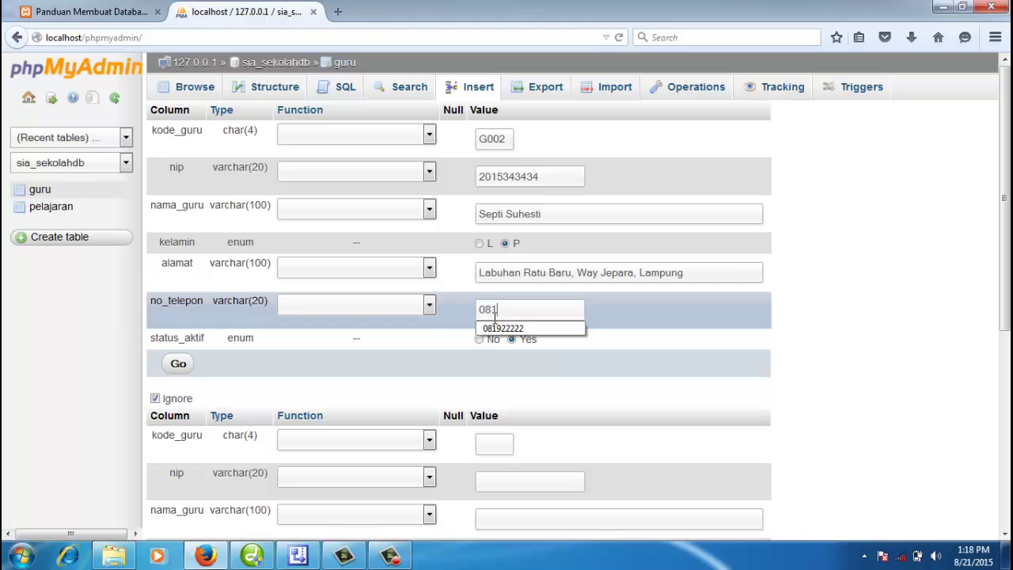
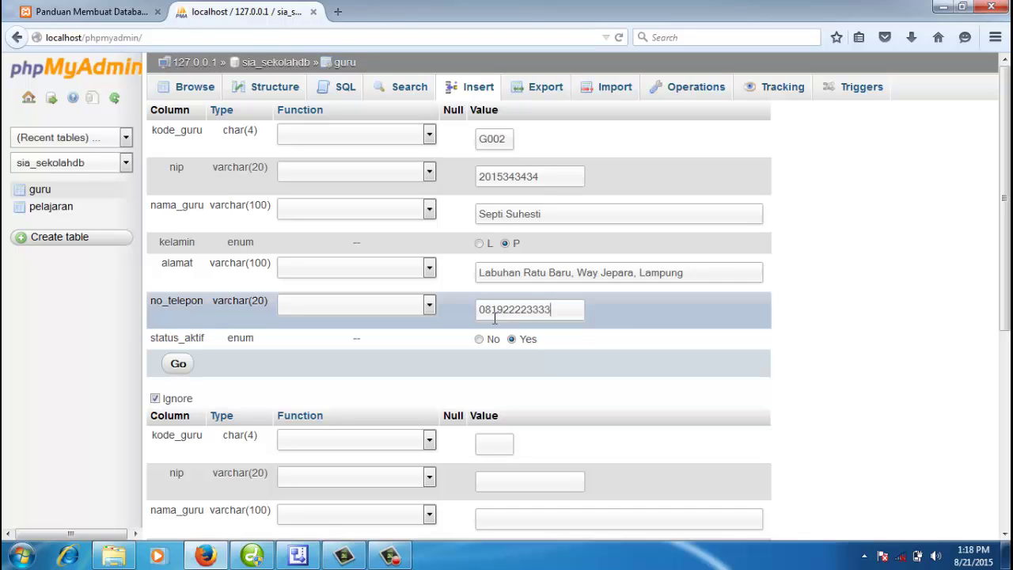
{"action": "left_click", "coordinate": [510, 338]}
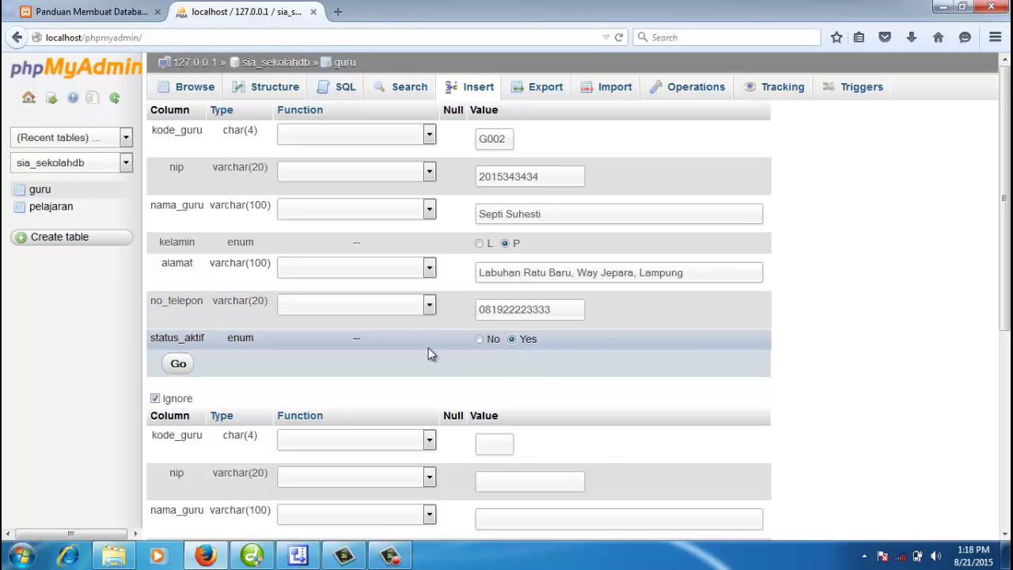
{"action": "left_click", "coordinate": [177, 367]}
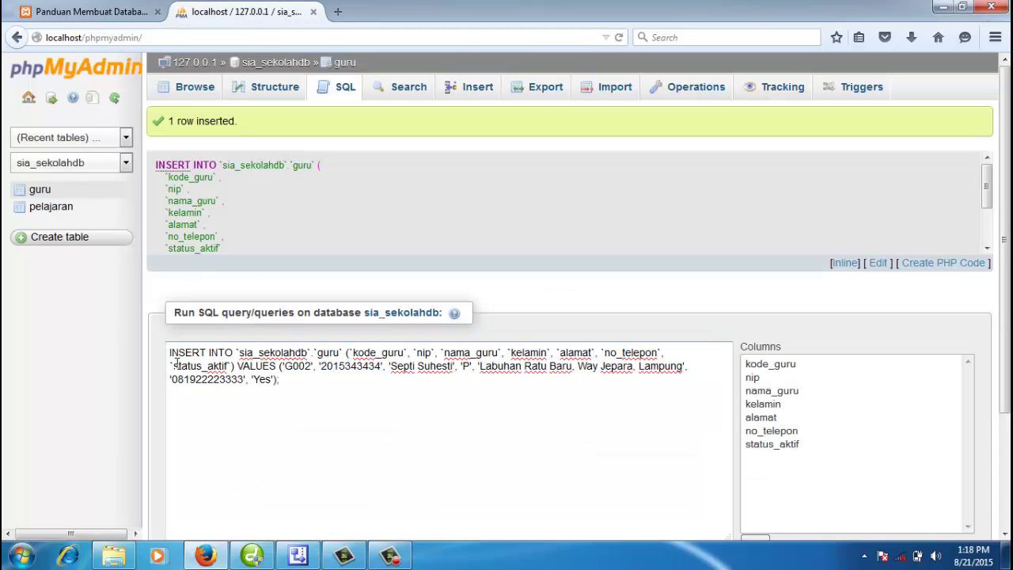
Step: Browse both guru rows and cancel an inline edit of G001's nip
{"action": "left_click", "coordinate": [203, 92]}
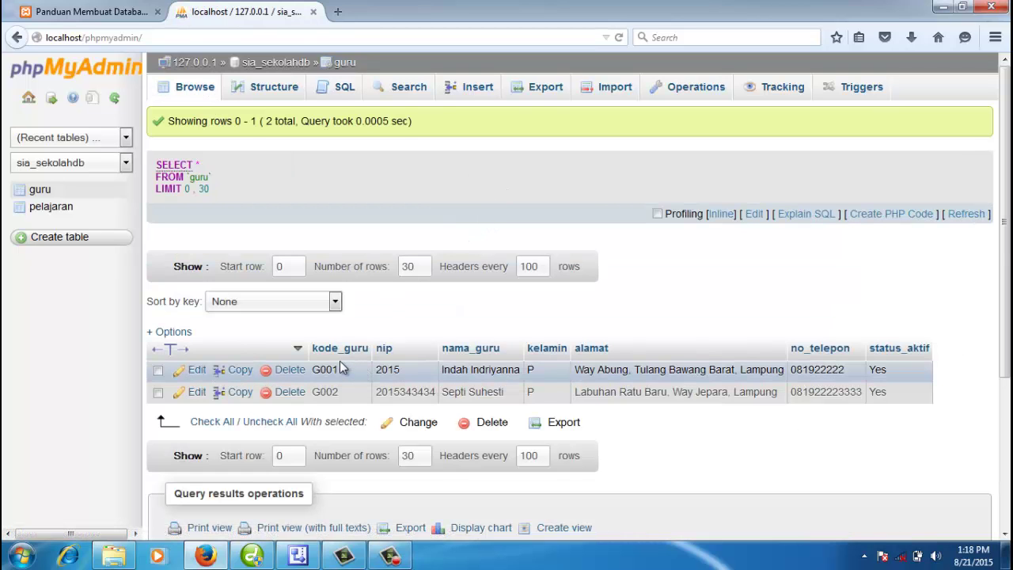
{"action": "left_click", "coordinate": [402, 370]}
{"action": "left_click", "coordinate": [636, 430]}
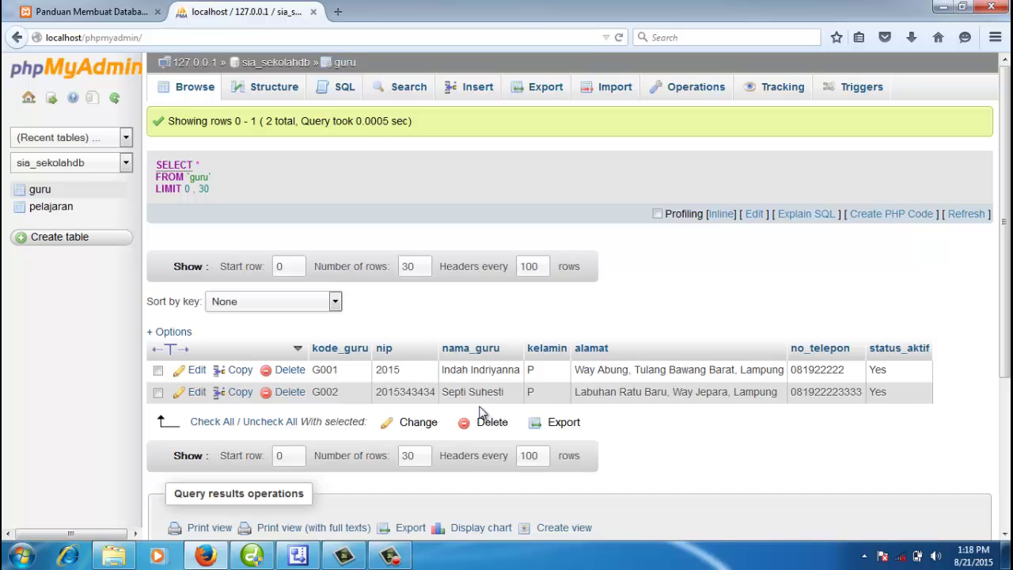
Step: Update G001's nip with 66665 in its edit form, save, and return to the database overview
{"action": "left_click", "coordinate": [196, 371]}
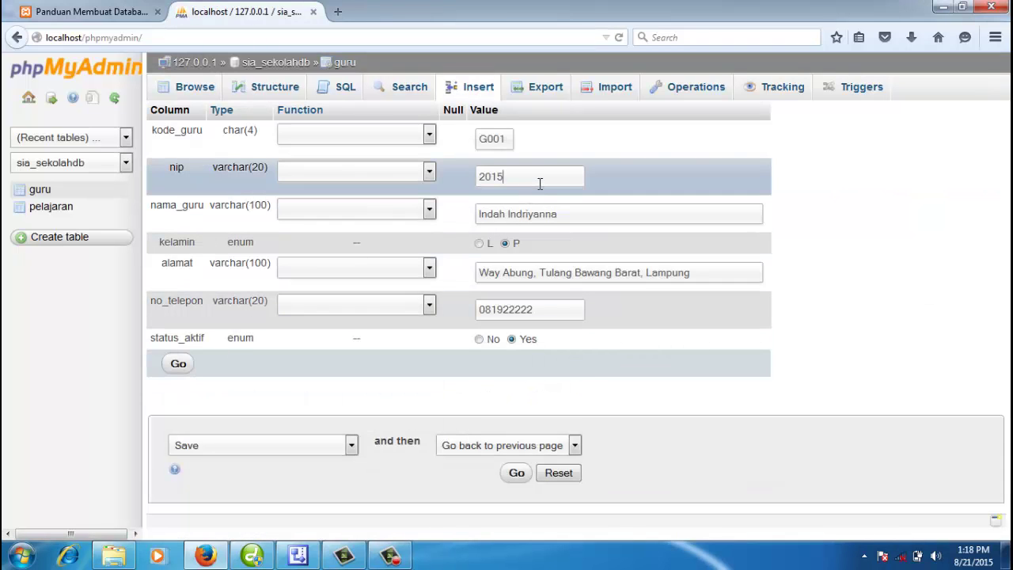
{"action": "type", "text": "66665"}
{"action": "left_click", "coordinate": [179, 364]}
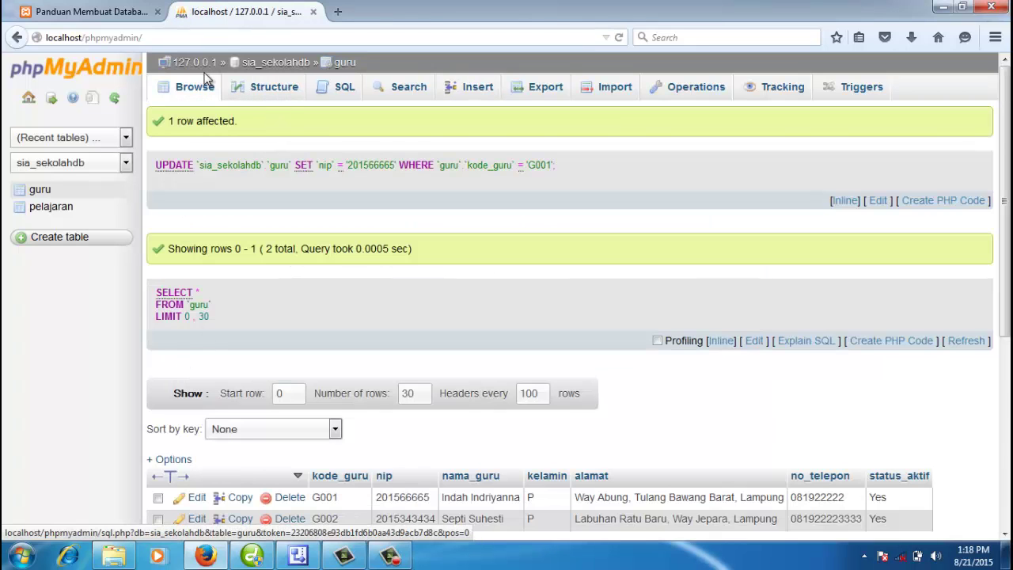
{"action": "left_click", "coordinate": [200, 91]}
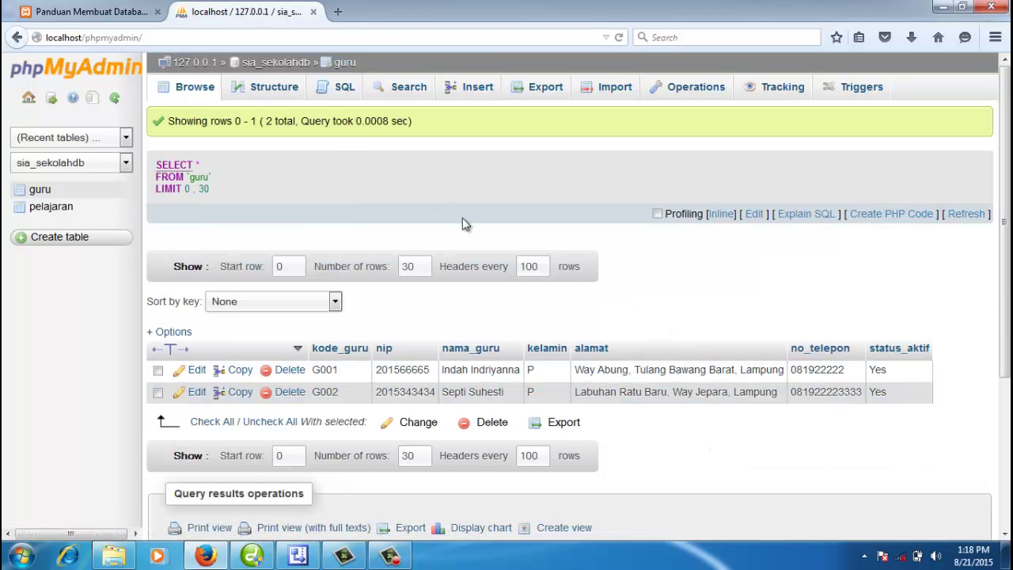
{"action": "left_click", "coordinate": [299, 64]}
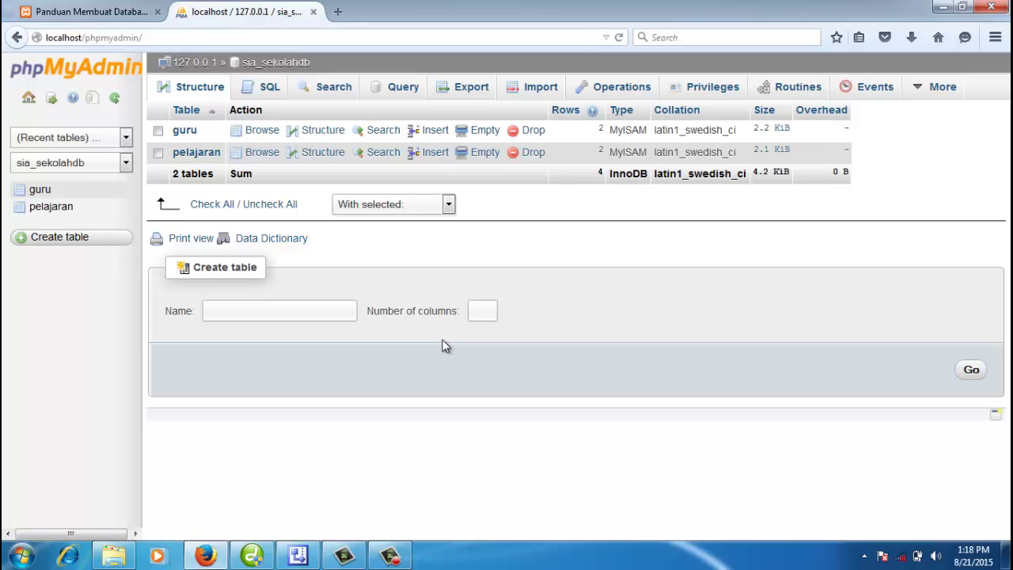
{"action": "left_click", "coordinate": [311, 558]}
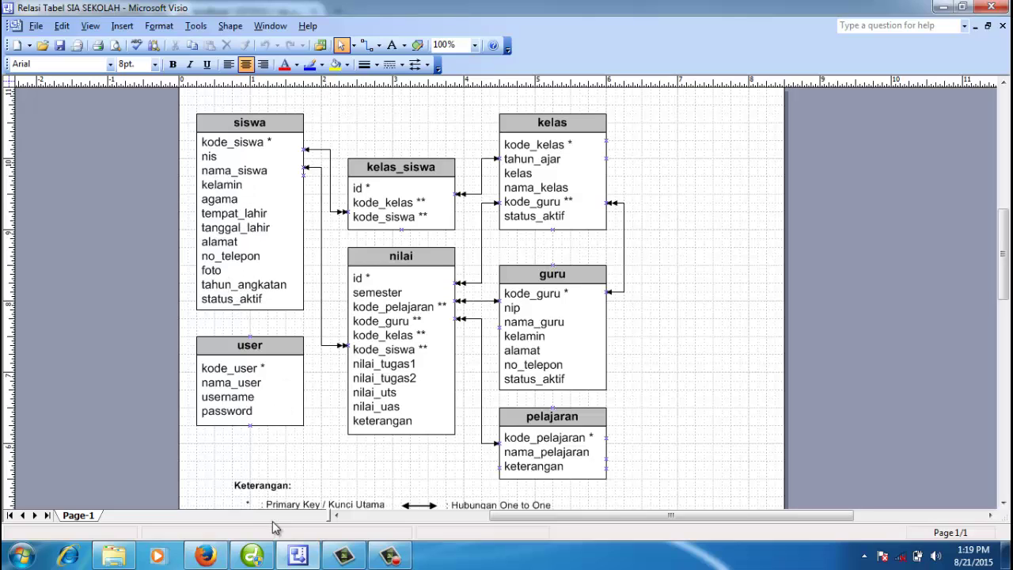
{"action": "left_click", "coordinate": [206, 556]}
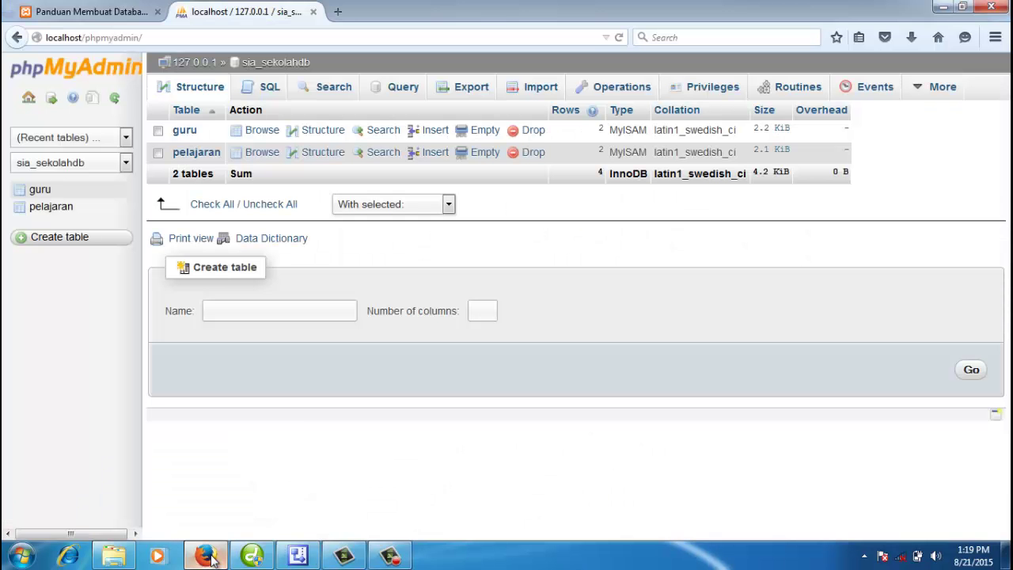
{"action": "left_click", "coordinate": [135, 13]}
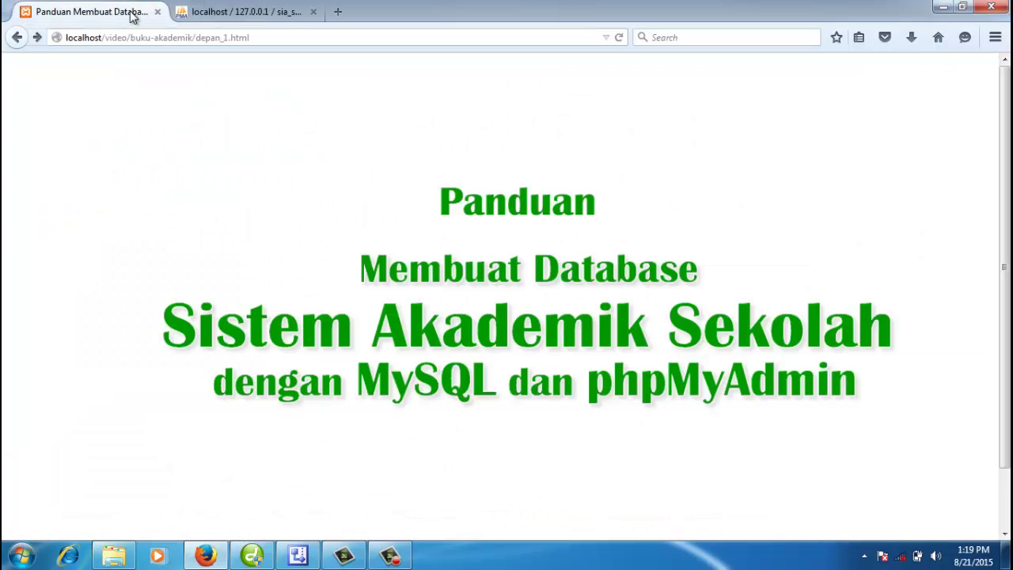
{"action": "left_click", "coordinate": [237, 12]}
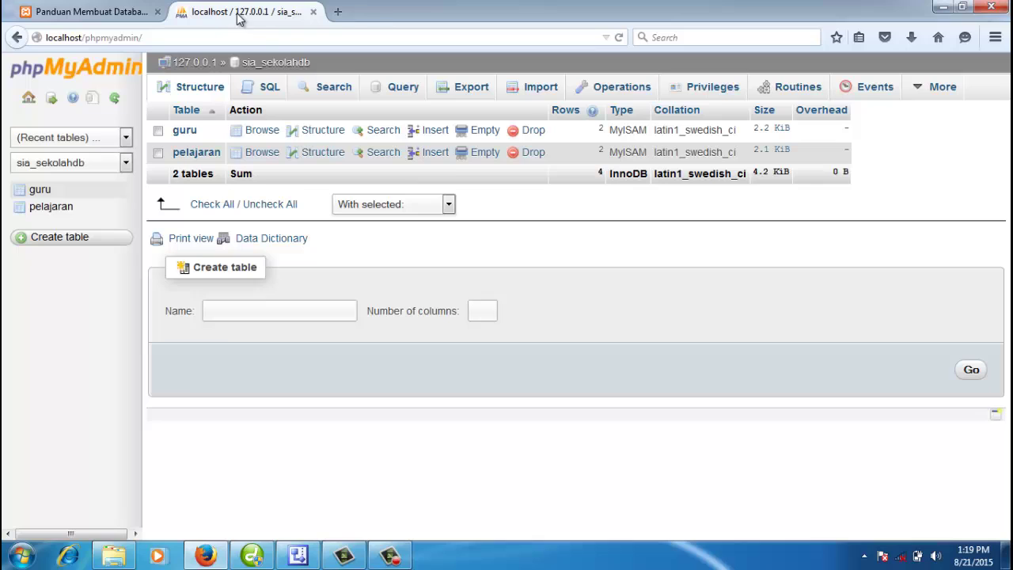
{"action": "left_click", "coordinate": [269, 64]}
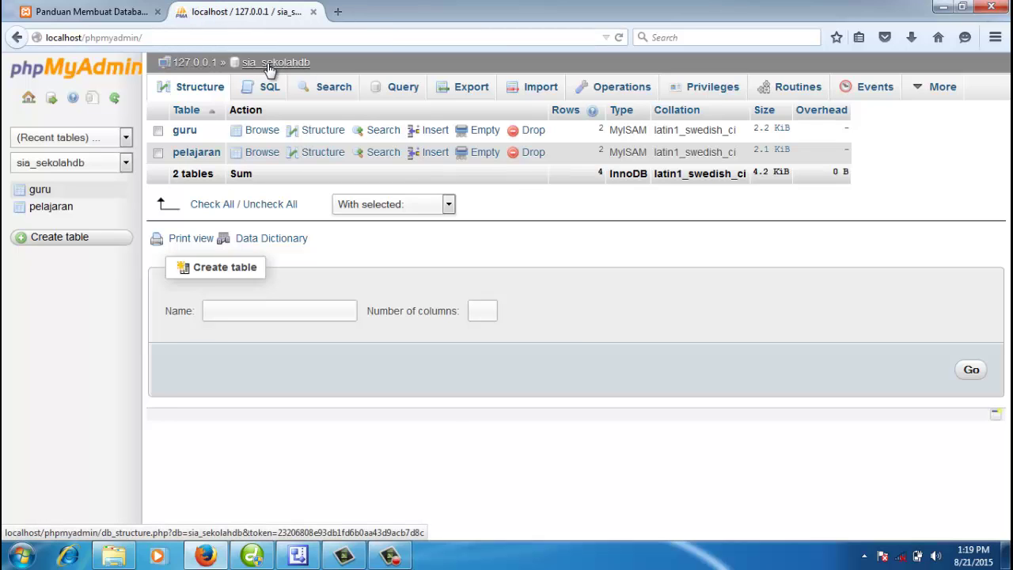
{"action": "left_click", "coordinate": [288, 309]}
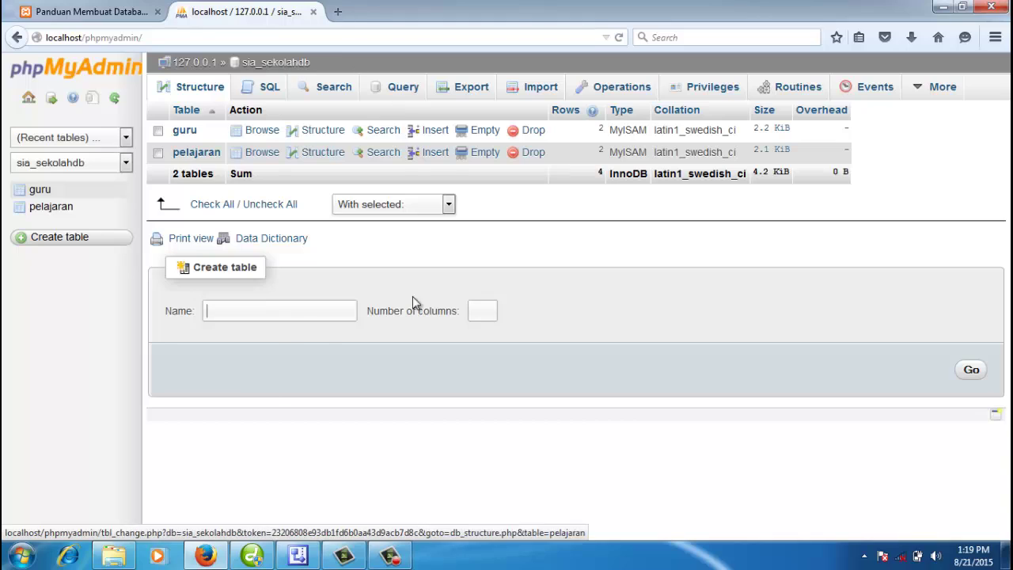
Step: Enter table name siswa with 12 columns in Create table and submit
{"action": "left_click", "coordinate": [291, 313]}
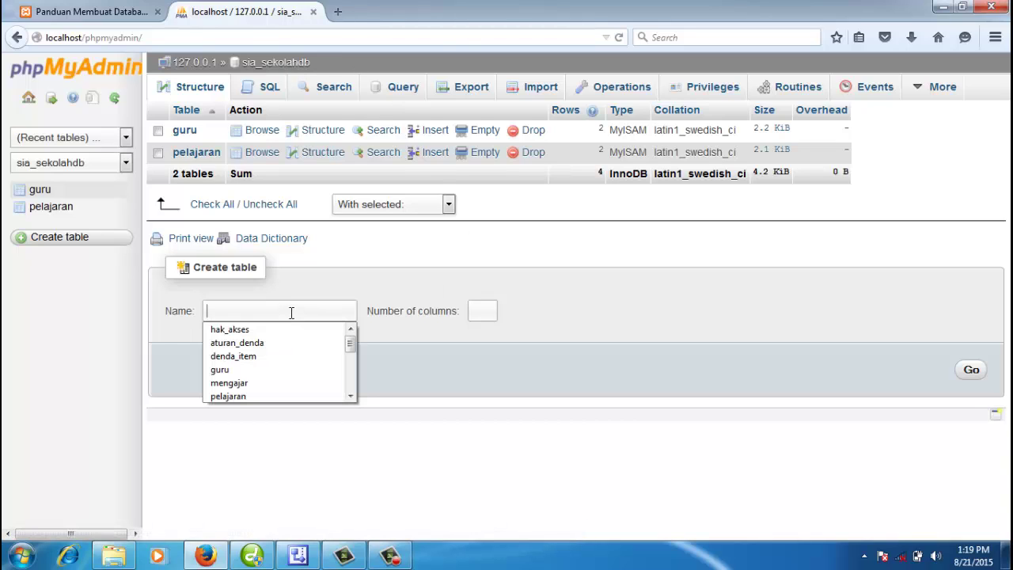
{"action": "type", "text": "siswa"}
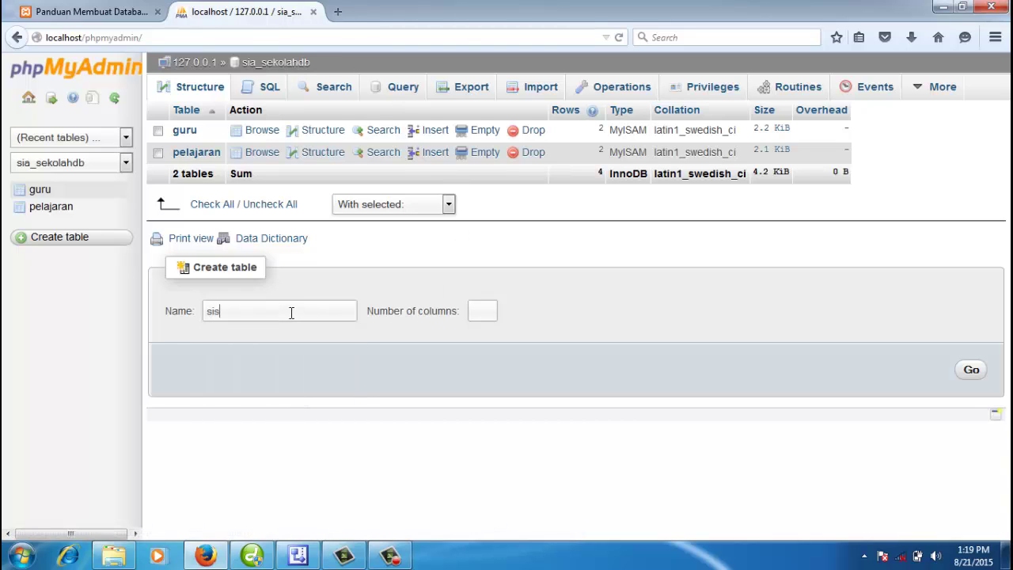
{"action": "left_click", "coordinate": [483, 312]}
{"action": "type", "text": "12"}
{"action": "left_click", "coordinate": [971, 371]}
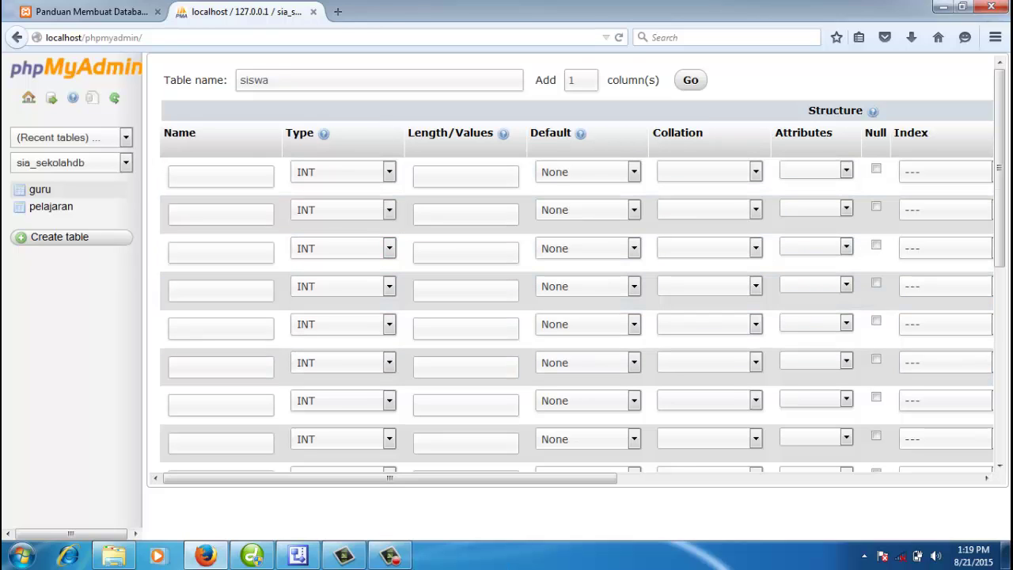
Step: Name the first five siswa columns kode_siswa, nis, nama_siswa, kelamin and agama
{"action": "left_click", "coordinate": [304, 558]}
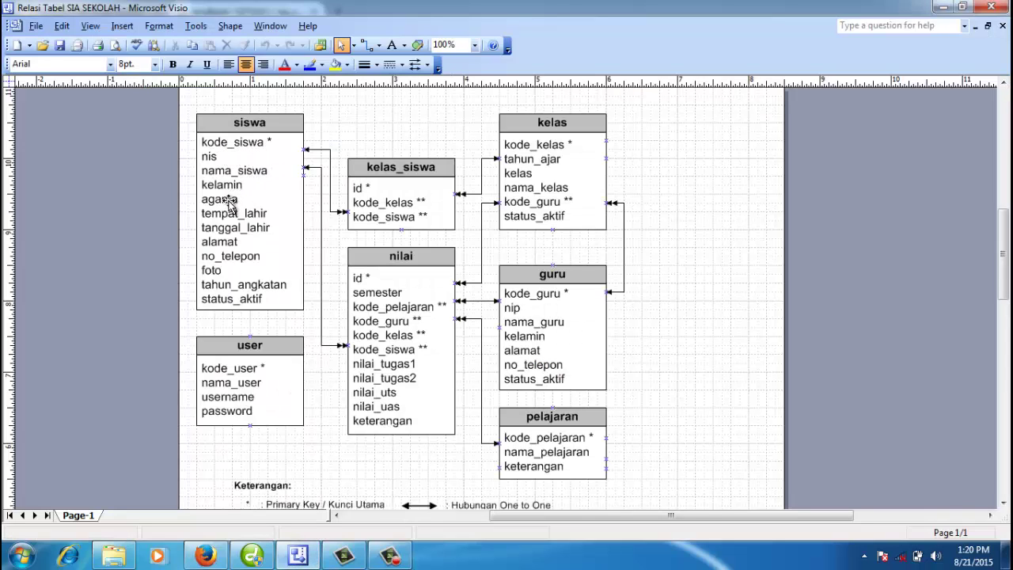
{"action": "left_click", "coordinate": [205, 556]}
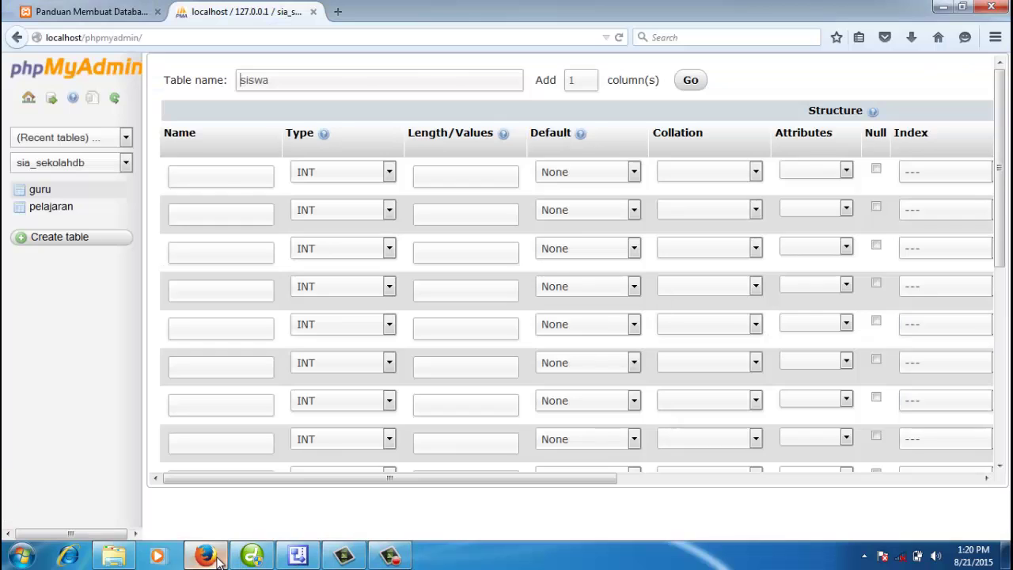
{"action": "left_click", "coordinate": [227, 182]}
{"action": "type", "text": "kode"}
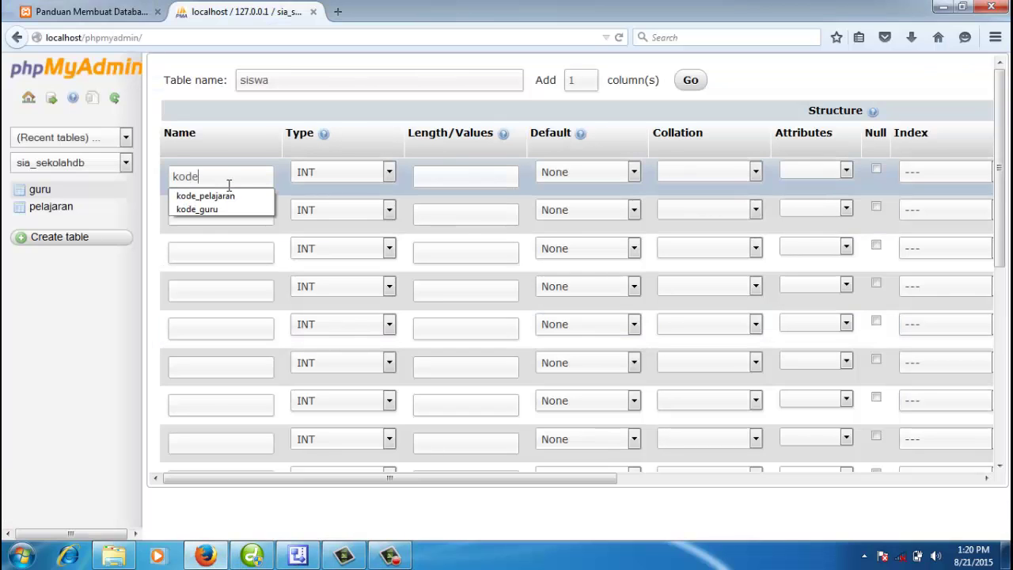
{"action": "type", "text": "_siswa"}
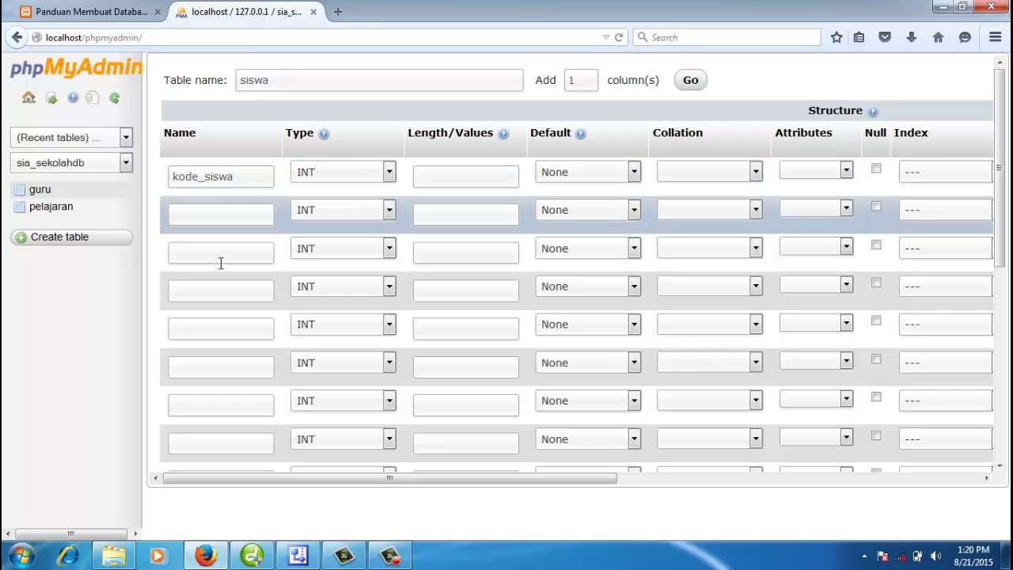
{"action": "type", "text": "nis"}
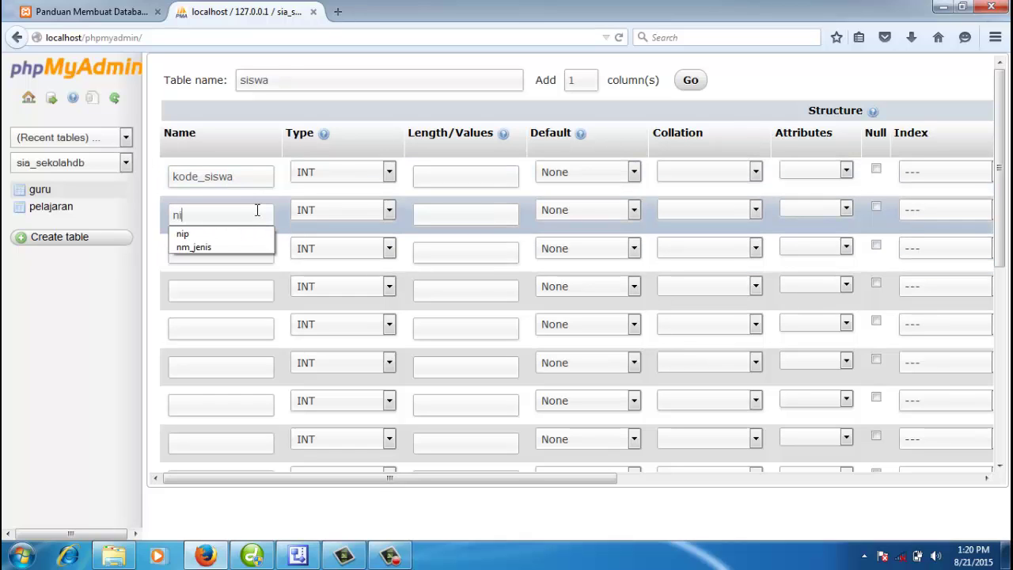
{"action": "left_click", "coordinate": [241, 259]}
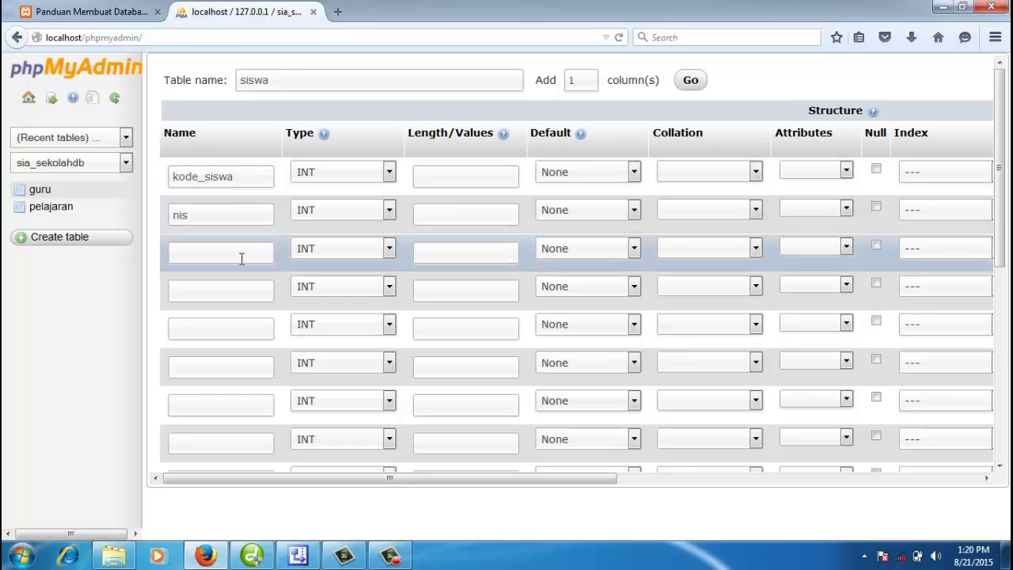
{"action": "type", "text": "nama_siswa"}
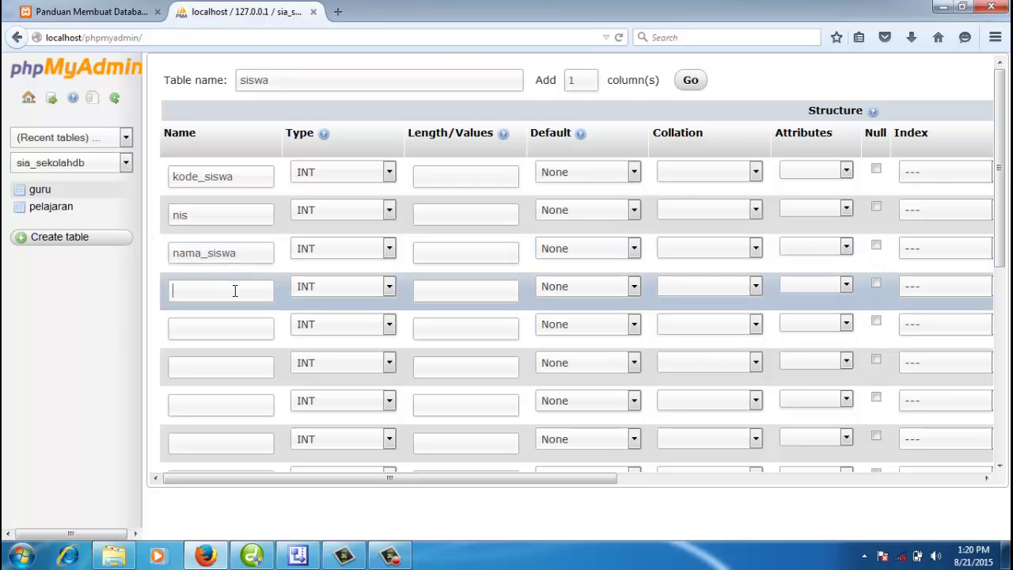
{"action": "left_click", "coordinate": [235, 291]}
{"action": "type", "text": "kelamin"}
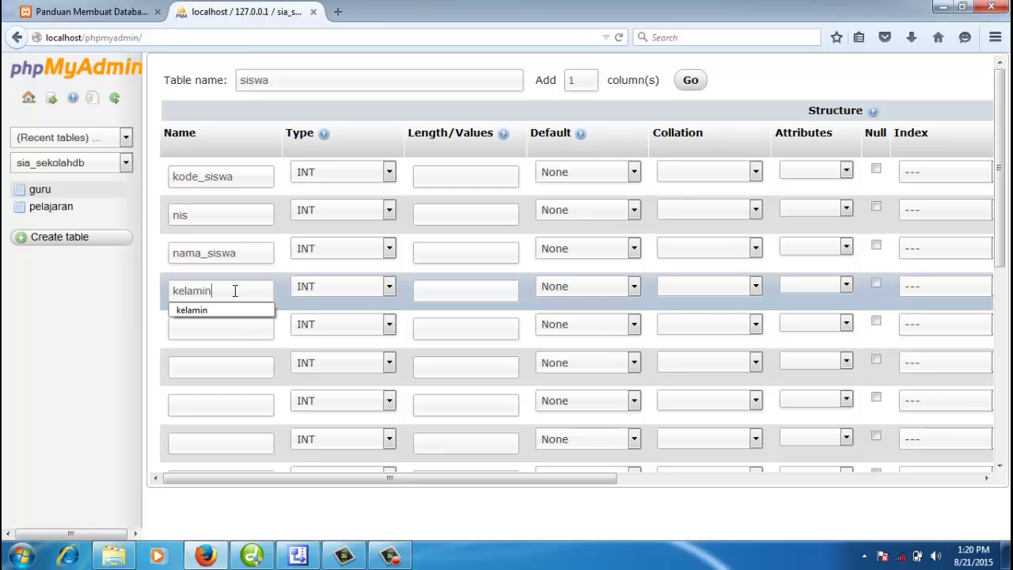
{"action": "left_click", "coordinate": [238, 327]}
{"action": "type", "text": "agama"}
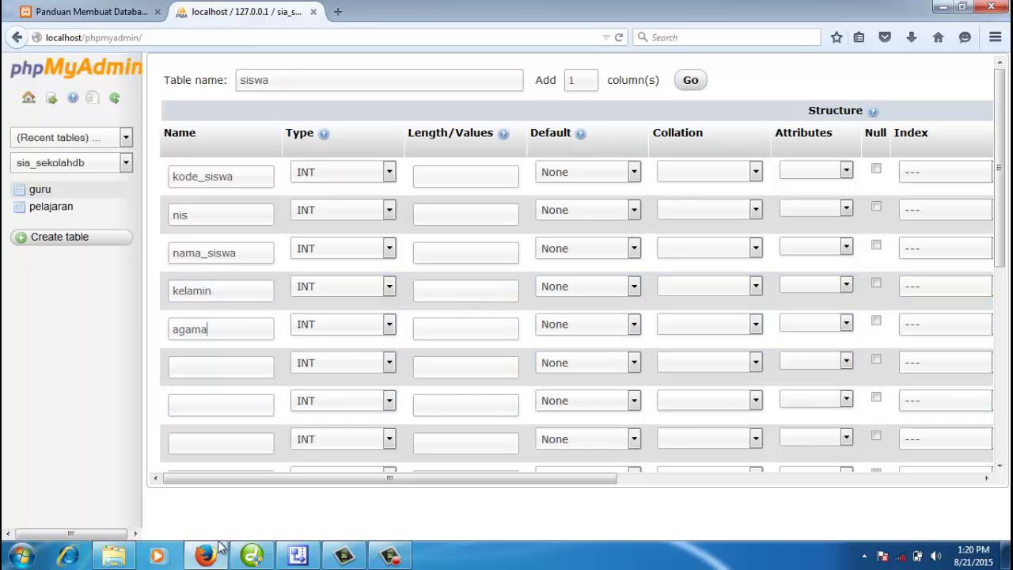
Step: Name the remaining columns tempat_lahir, tanggal_lahir, alamat and no_telepon, checking the Visio diagram
{"action": "left_click", "coordinate": [298, 556]}
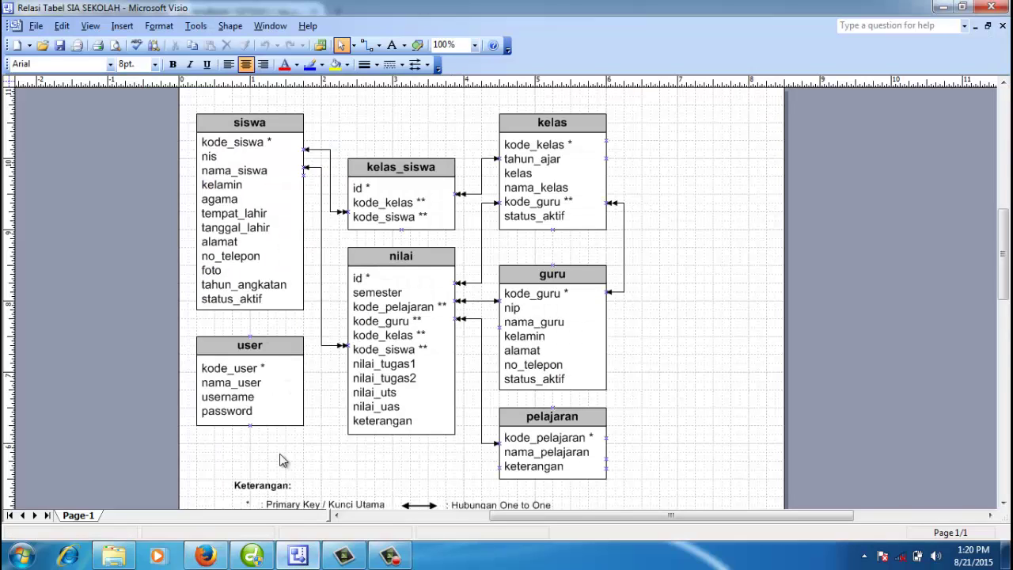
{"action": "left_click", "coordinate": [207, 557]}
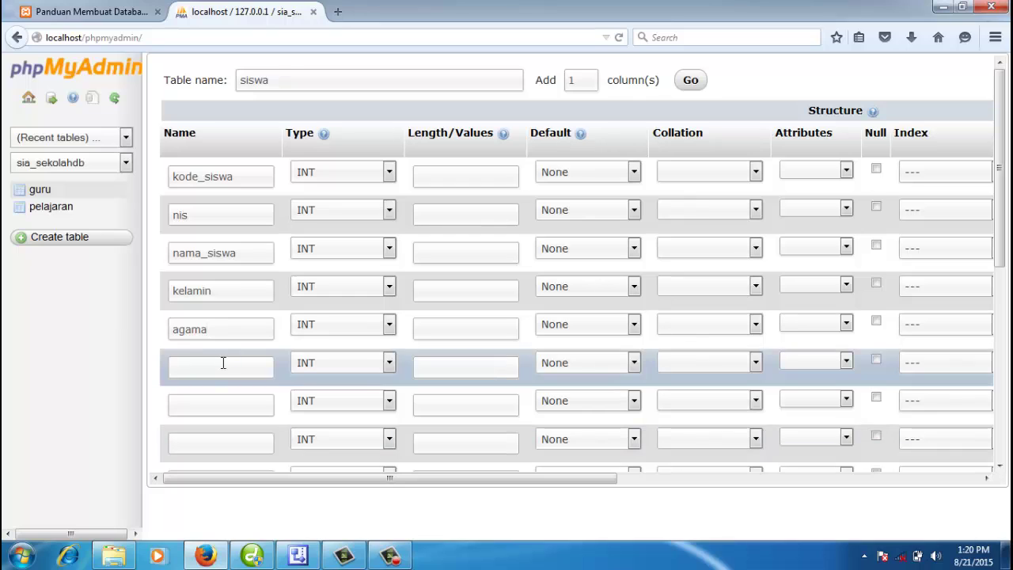
{"action": "type", "text": "tempat_lahirta"}
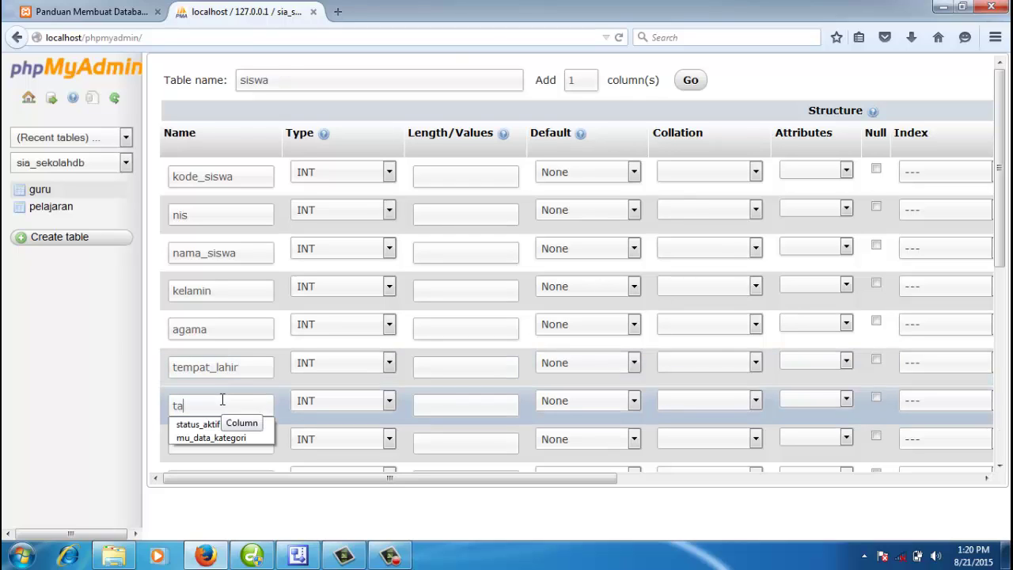
{"action": "type", "text": "nggal_"}
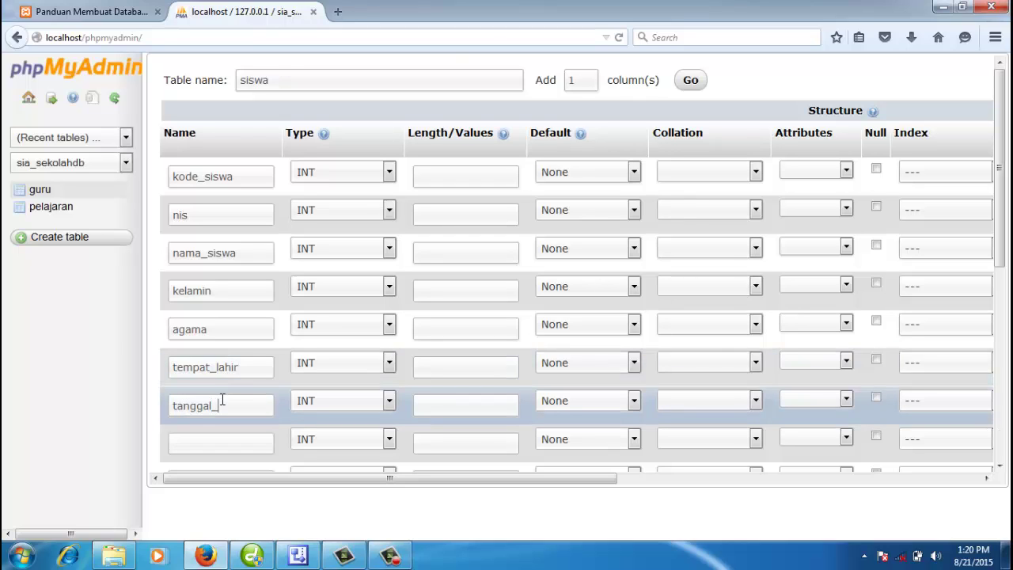
{"action": "type", "text": "lahir"}
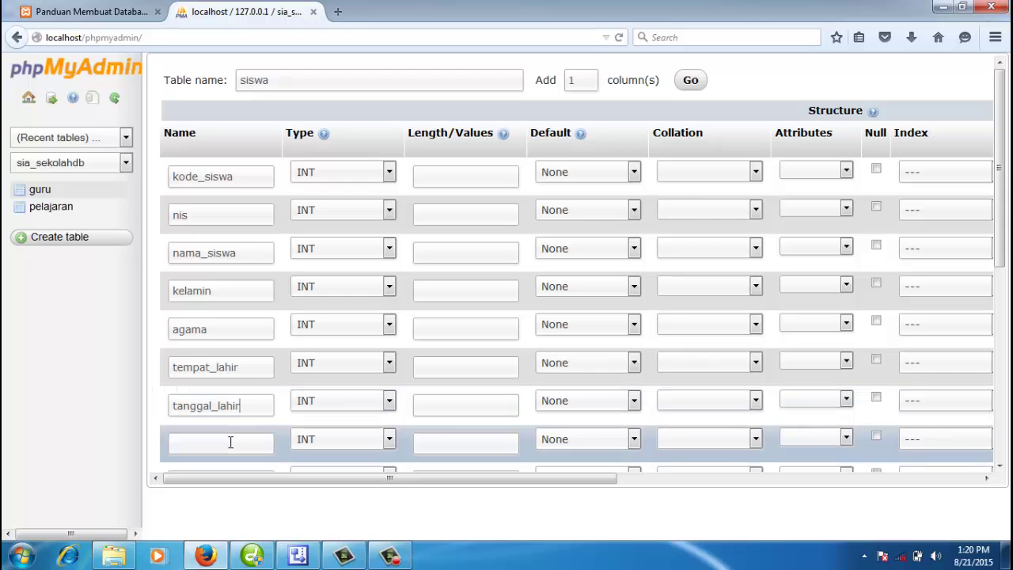
{"action": "left_click", "coordinate": [236, 438]}
{"action": "scroll", "coordinate": [236, 435], "scroll_direction": "down", "scroll_amount": 2}
{"action": "type", "text": "alamat"}
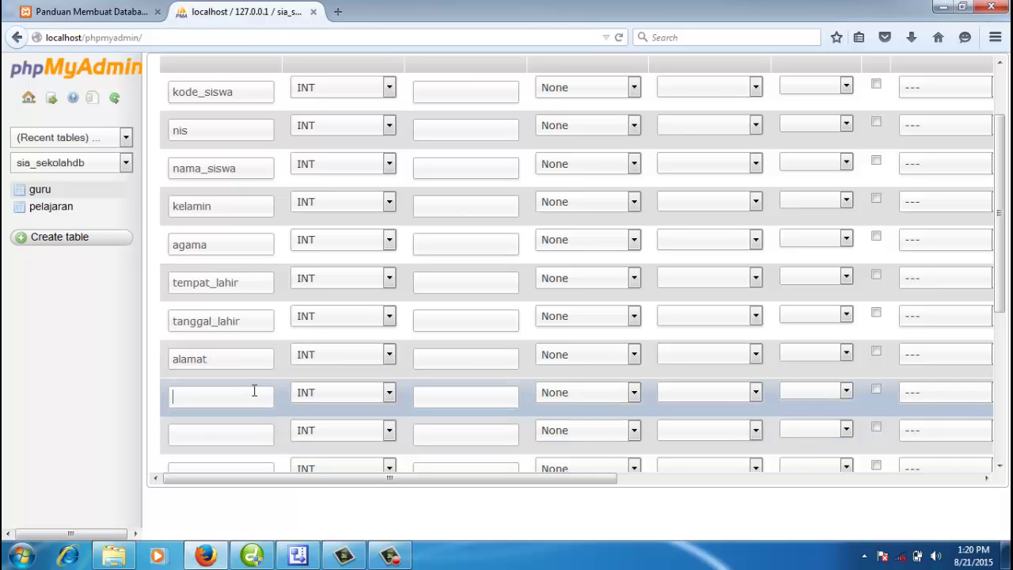
{"action": "type", "text": "no_telepon"}
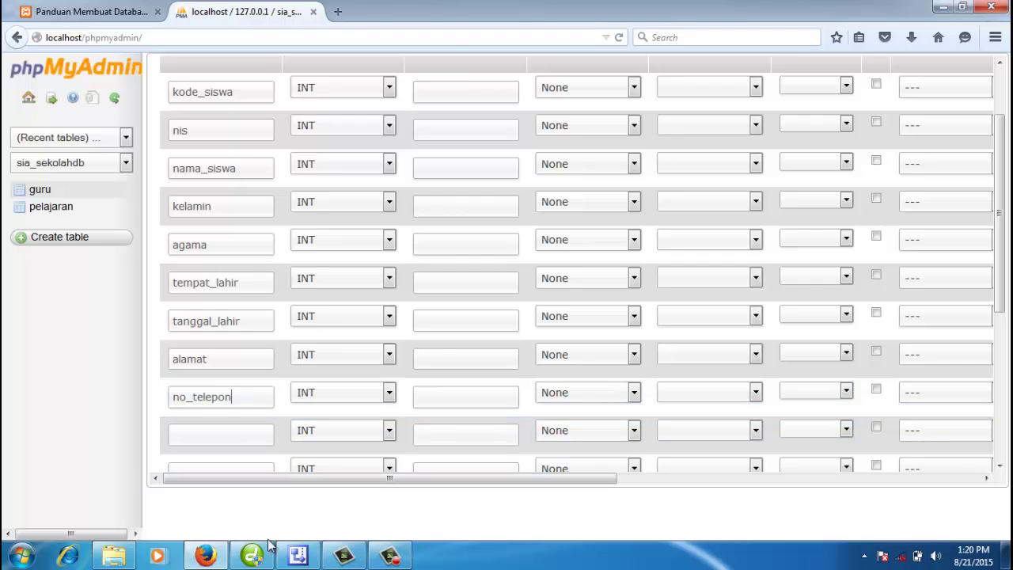
{"action": "left_click", "coordinate": [297, 556]}
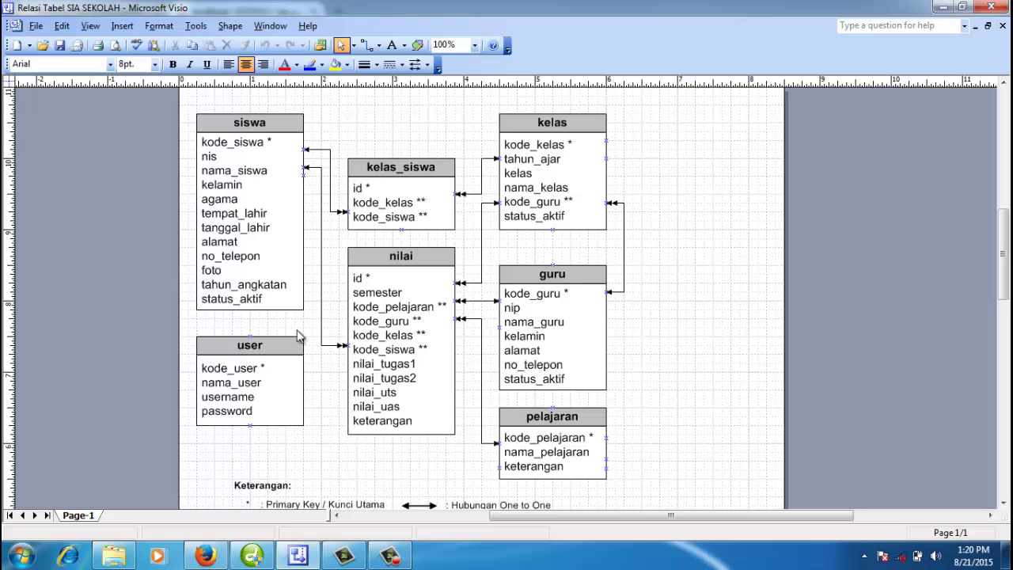
Step: Name the last three siswa columns foto, tahun_angkatan and status_aktif
{"action": "left_click", "coordinate": [206, 556]}
{"action": "left_click", "coordinate": [239, 436]}
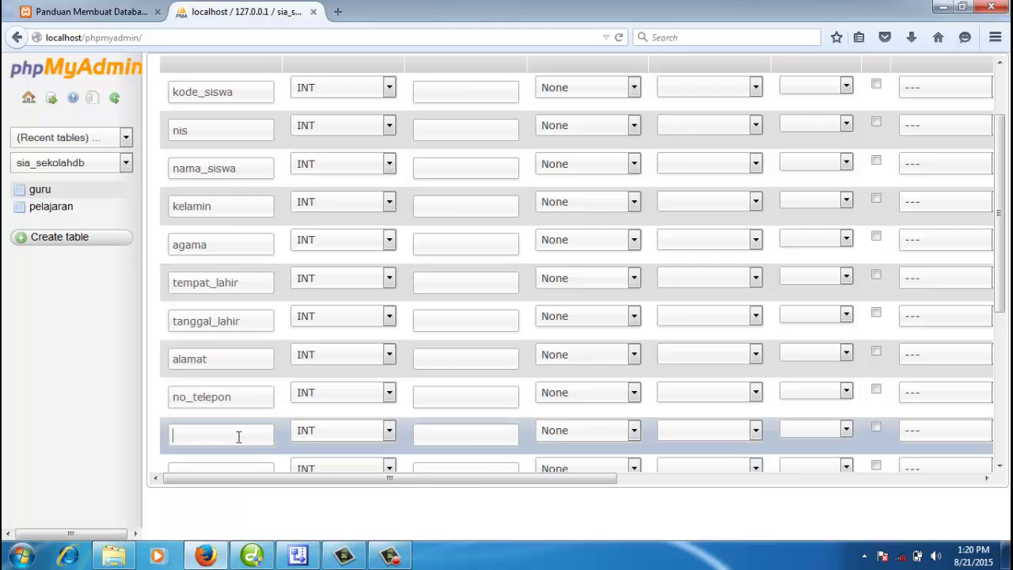
{"action": "type", "text": "foto"}
{"action": "scroll", "coordinate": [230, 419], "scroll_direction": "down", "scroll_amount": 2}
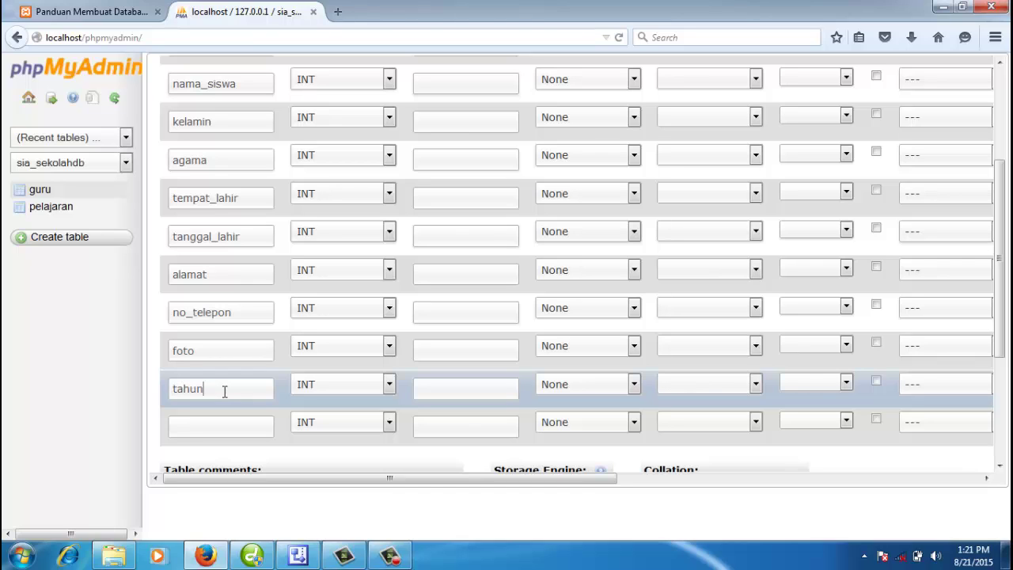
{"action": "left_click", "coordinate": [224, 391]}
{"action": "type", "text": "tahun_angkatan"}
{"action": "left_click", "coordinate": [222, 421]}
{"action": "type", "text": "s"}
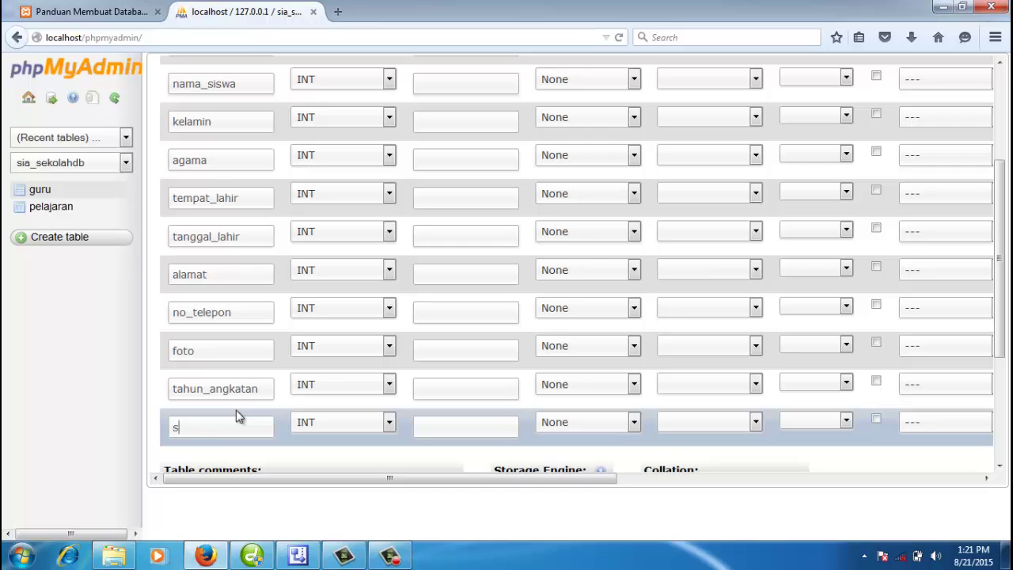
{"action": "type", "text": "tatus_aktif"}
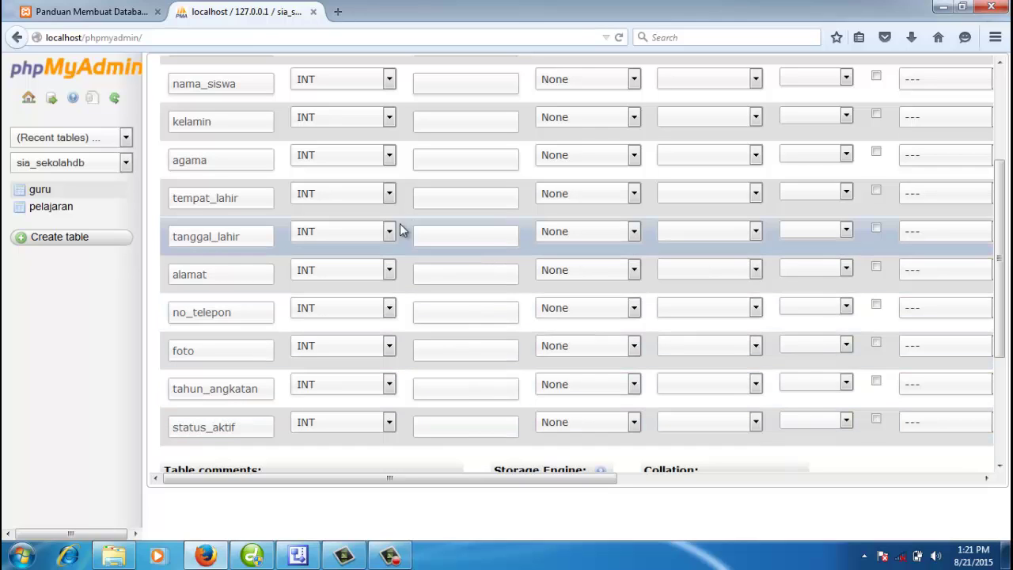
{"action": "scroll", "coordinate": [387, 230], "scroll_direction": "up", "scroll_amount": 4}
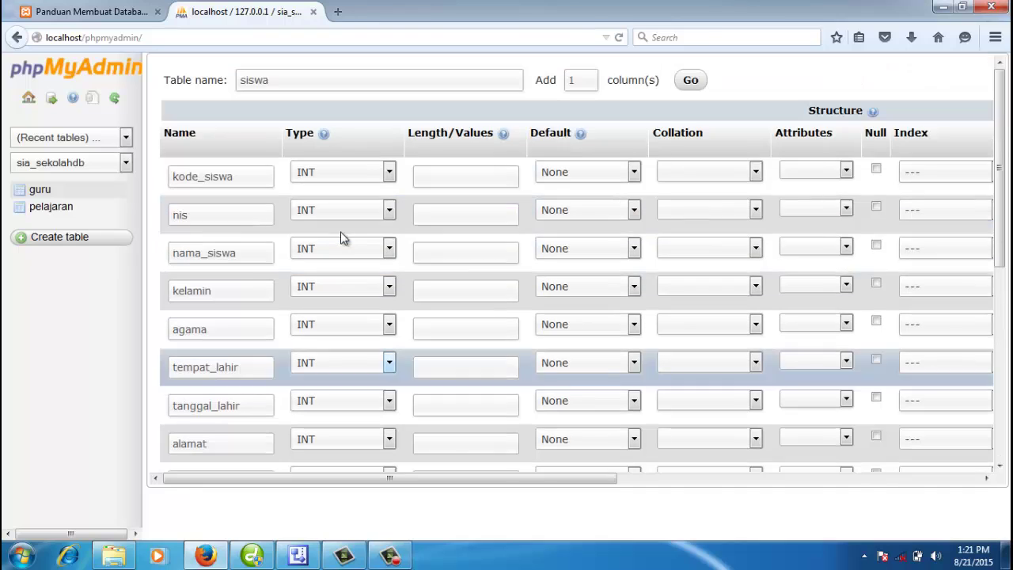
Step: Make kode_siswa a CHAR(5) column and set it as the PRIMARY key
{"action": "left_click", "coordinate": [252, 179]}
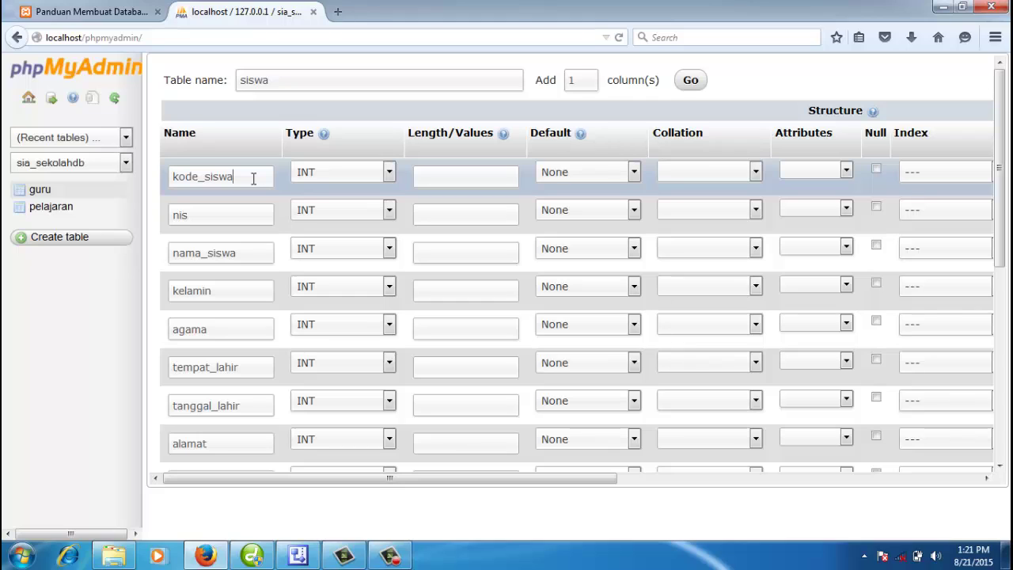
{"action": "key", "text": "Tab"}
{"action": "key", "text": "c"}
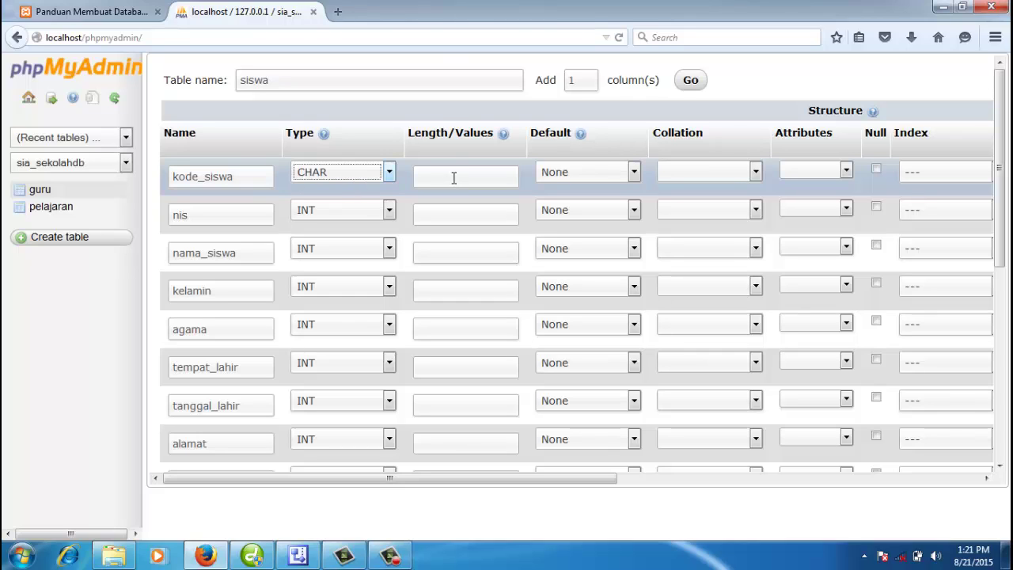
{"action": "left_click", "coordinate": [454, 177]}
{"action": "type", "text": "5"}
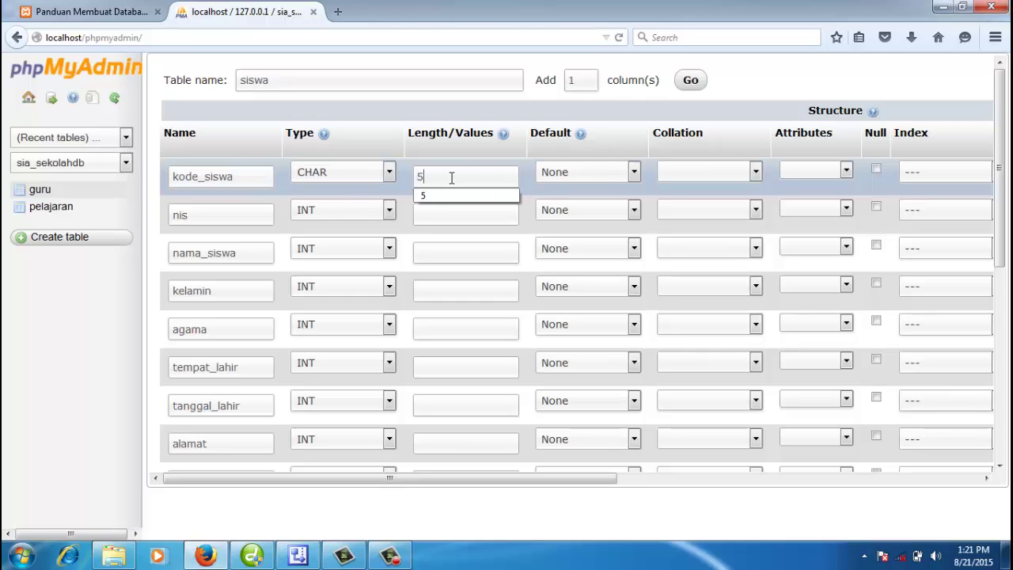
{"action": "left_click", "coordinate": [946, 174]}
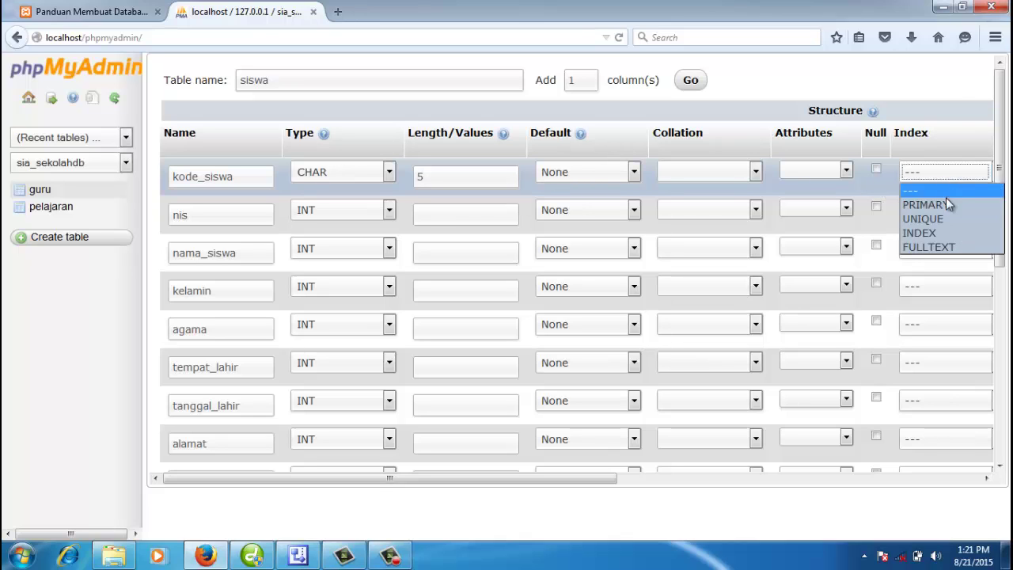
{"action": "left_click", "coordinate": [947, 205]}
Step: Set nis to VARCHAR(20) and nama_siswa to VARCHAR(100)
{"action": "left_click", "coordinate": [260, 214]}
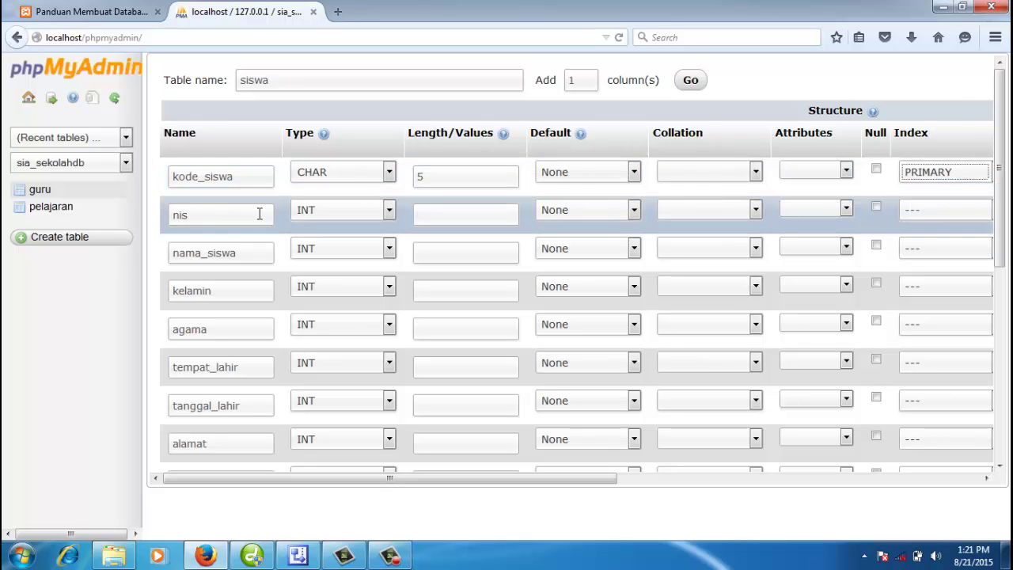
{"action": "left_click", "coordinate": [330, 212]}
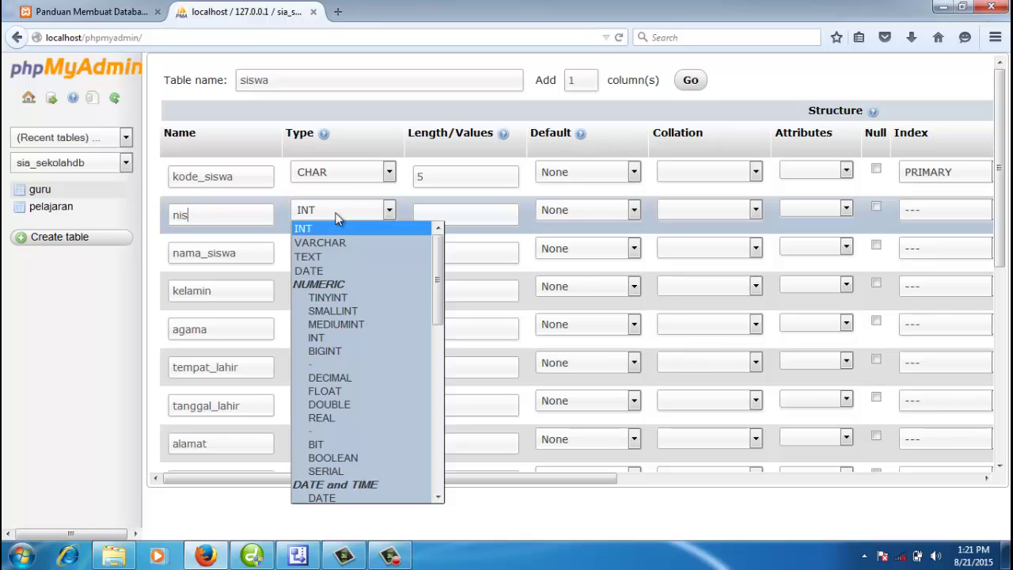
{"action": "left_click", "coordinate": [361, 242]}
{"action": "left_click", "coordinate": [482, 220]}
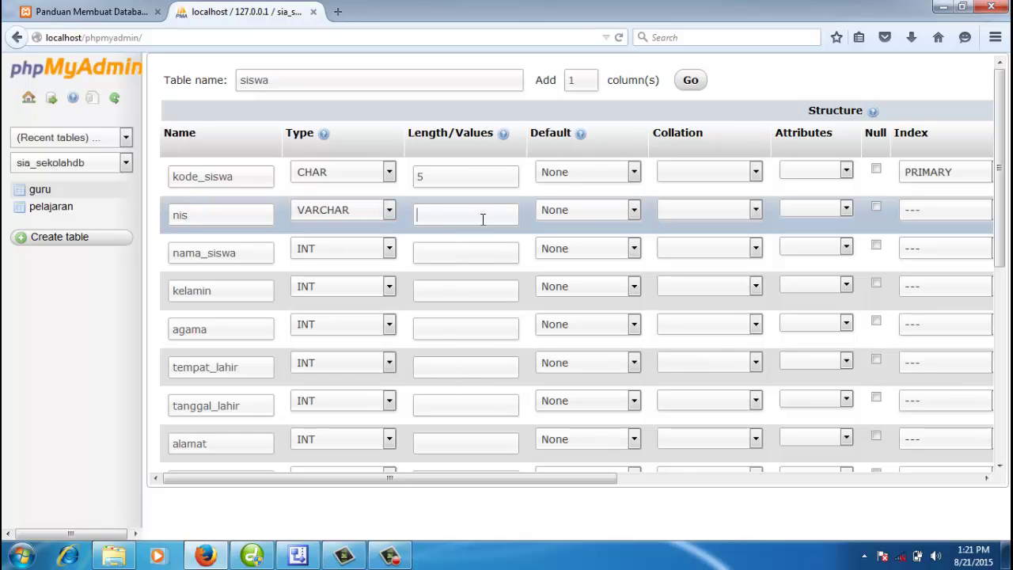
{"action": "type", "text": "20"}
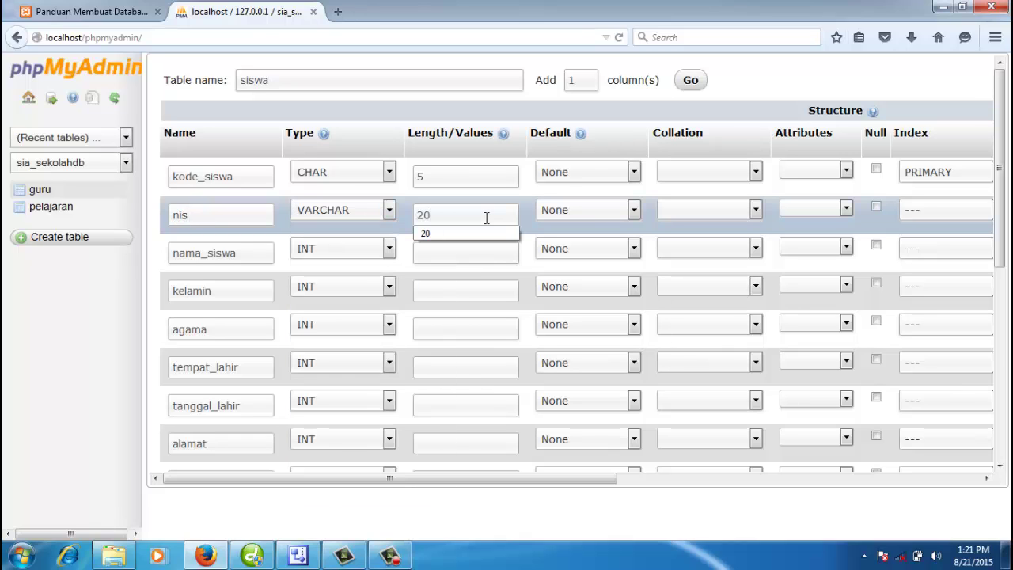
{"action": "left_click", "coordinate": [255, 255]}
{"action": "left_click", "coordinate": [344, 247]}
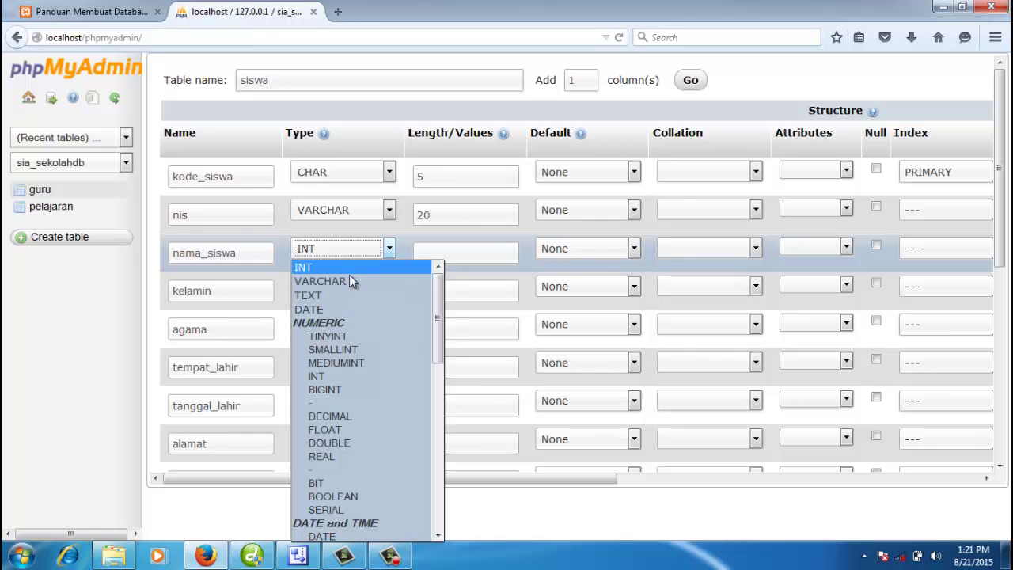
{"action": "left_click", "coordinate": [349, 279]}
{"action": "left_click", "coordinate": [476, 260]}
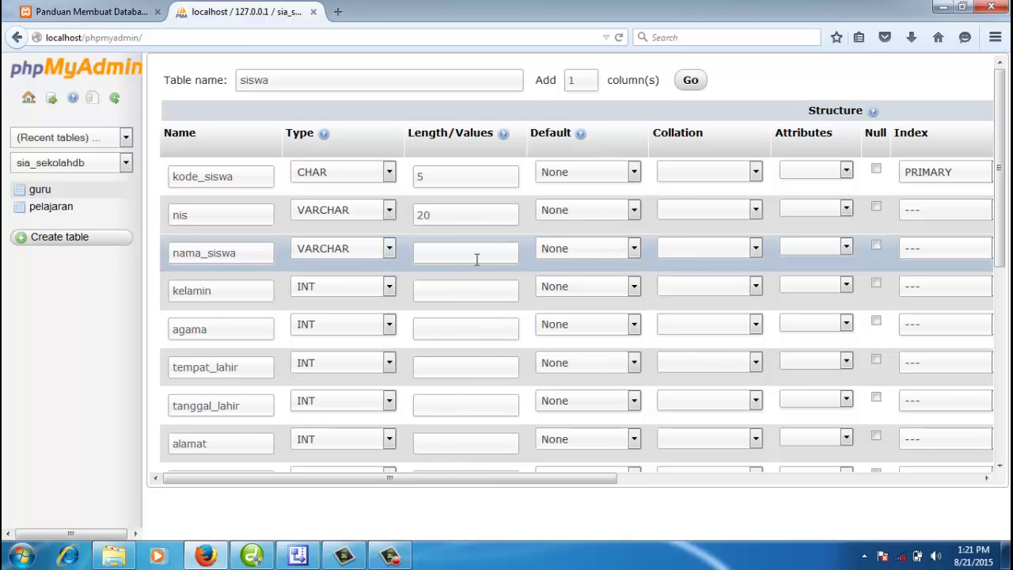
{"action": "type", "text": "100"}
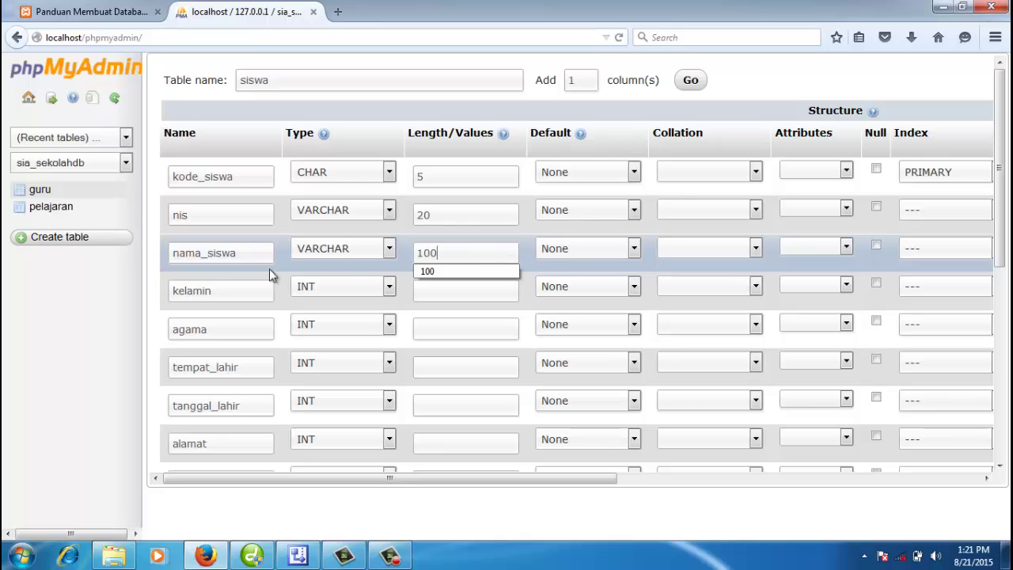
Step: Make kelamin an ENUM column with values 'L','P'
{"action": "left_click", "coordinate": [226, 292]}
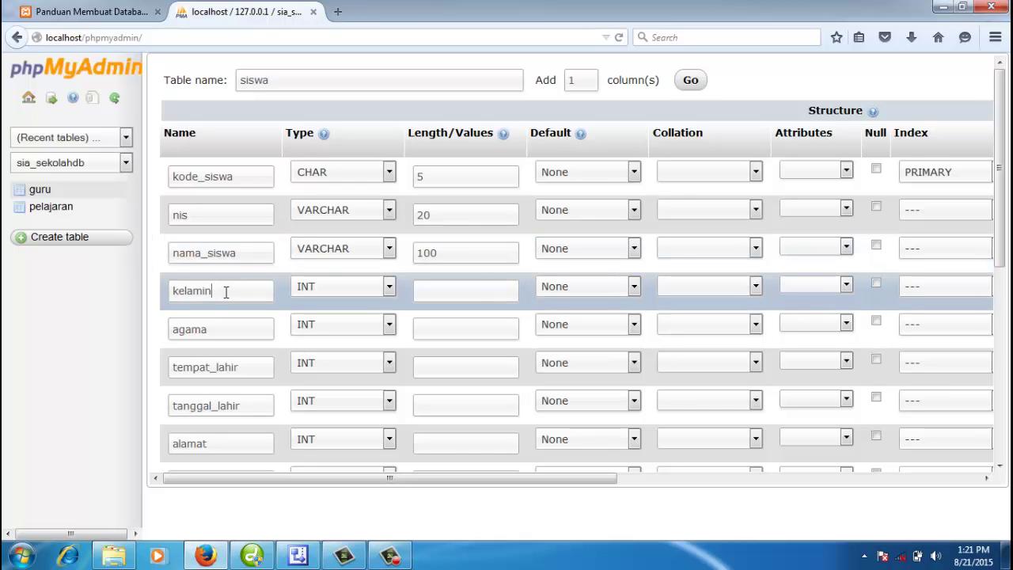
{"action": "left_click", "coordinate": [308, 290]}
{"action": "key", "text": "e"}
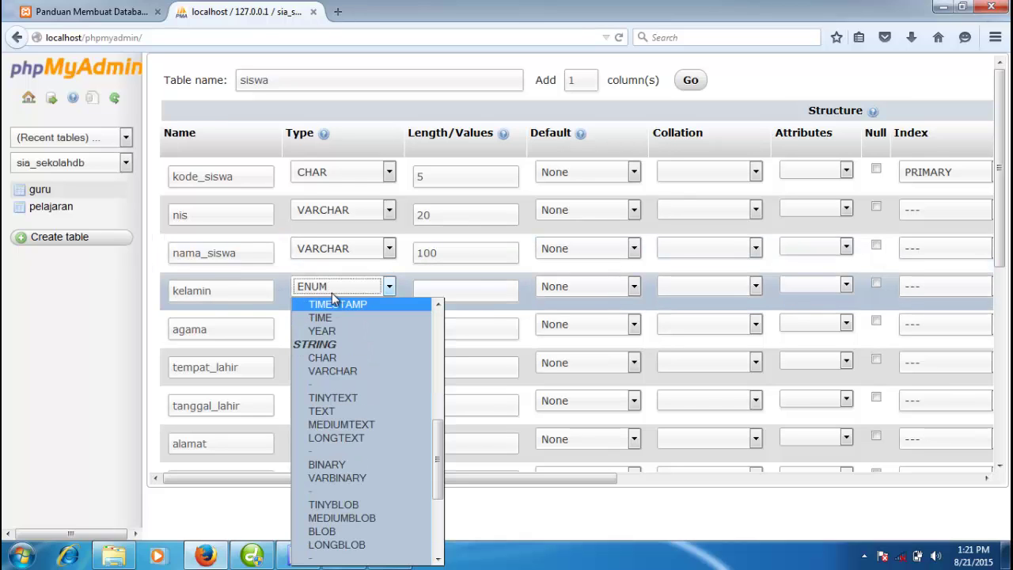
{"action": "key", "text": "e"}
{"action": "left_click", "coordinate": [413, 288]}
{"action": "left_click", "coordinate": [434, 291]}
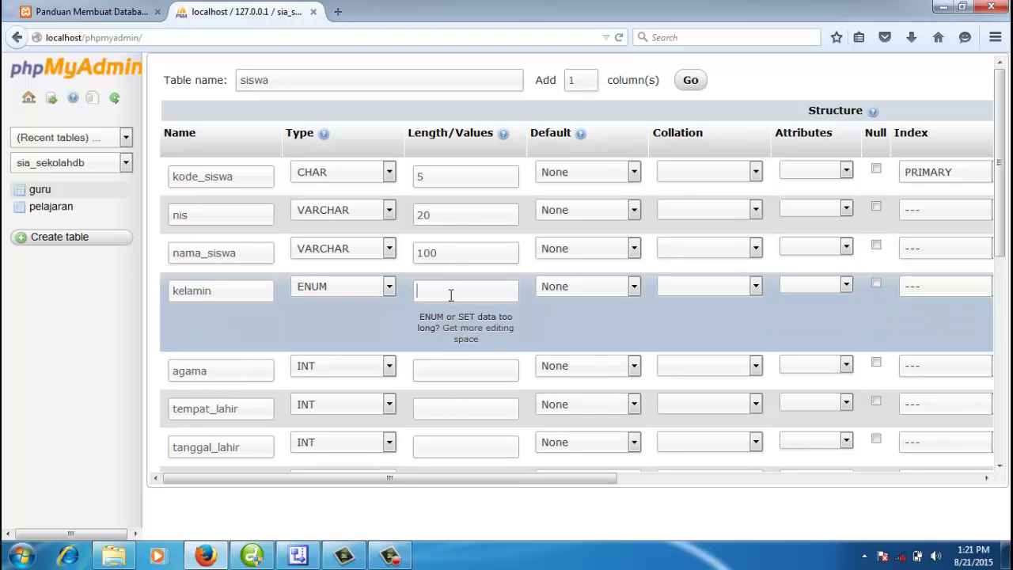
{"action": "type", "text": "'L','P"}
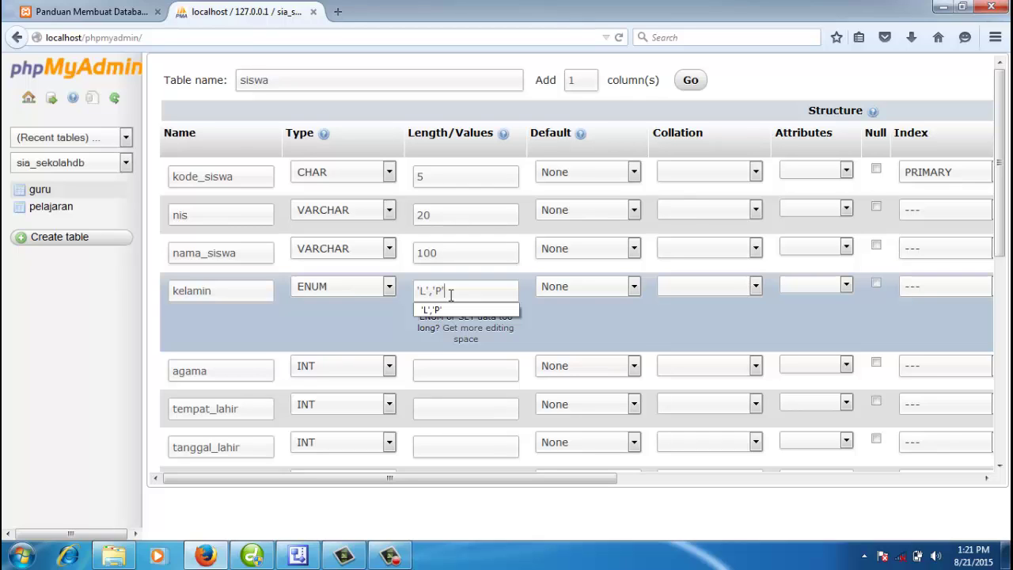
{"action": "left_click", "coordinate": [616, 315]}
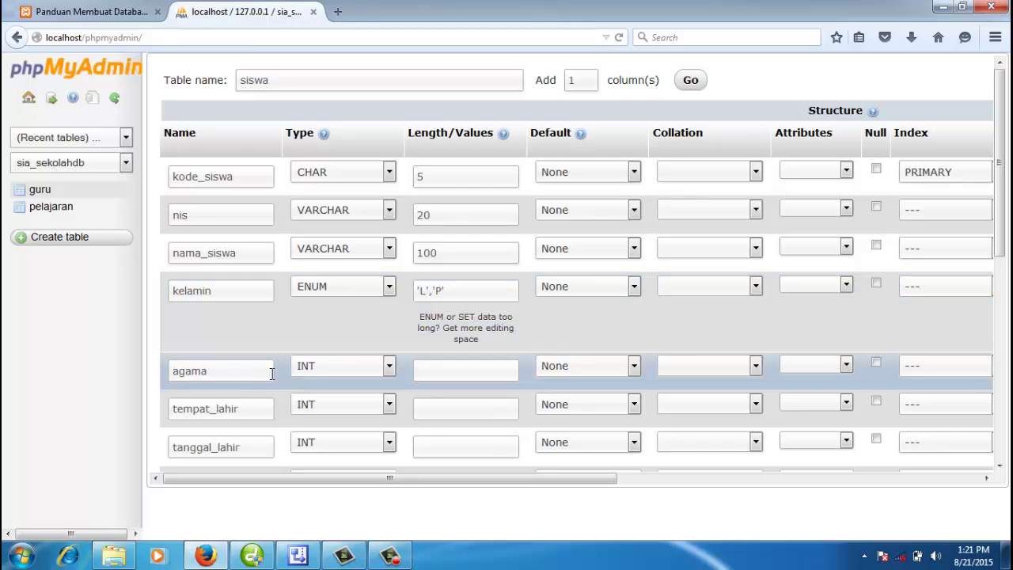
Step: Set agama to VARCHAR(20) and tempat_lahir to VARCHAR(100)
{"action": "key", "text": "Tab"}
{"action": "key", "text": "v"}
{"action": "left_click", "coordinate": [456, 377]}
{"action": "type", "text": "20"}
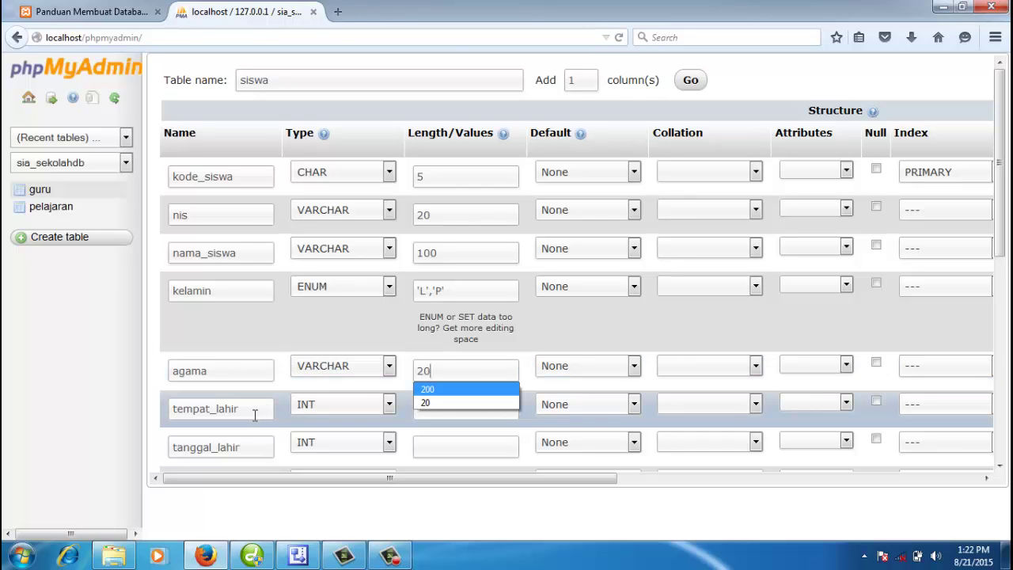
{"action": "left_click", "coordinate": [254, 411]}
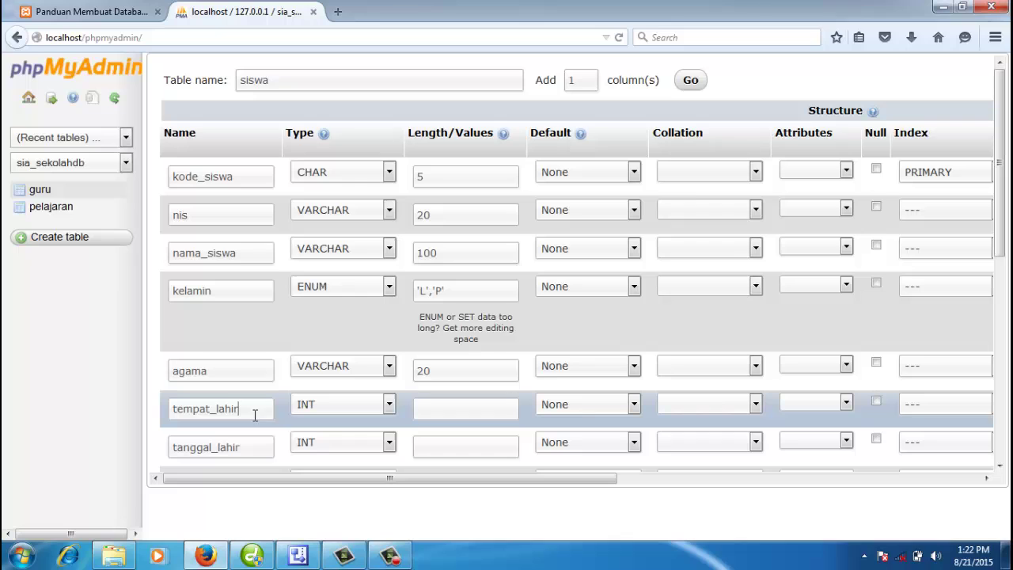
{"action": "left_click", "coordinate": [318, 410]}
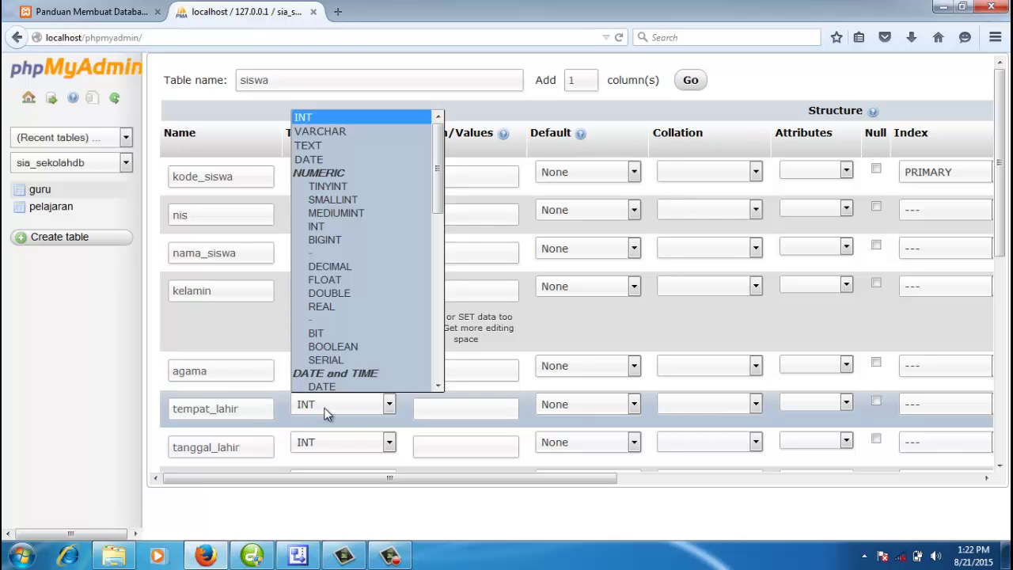
{"action": "left_click", "coordinate": [365, 132]}
{"action": "left_click", "coordinate": [432, 406]}
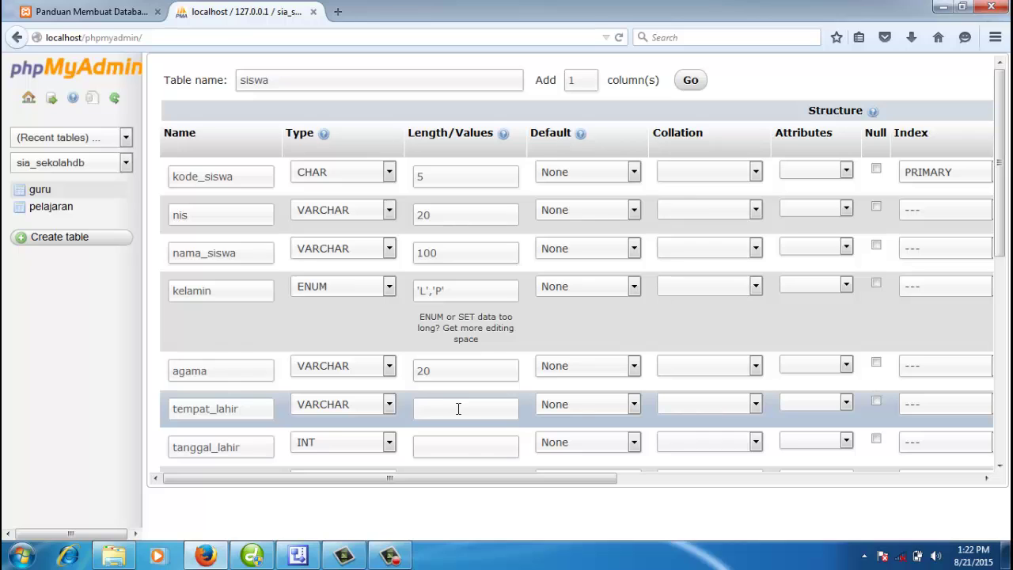
{"action": "type", "text": "100"}
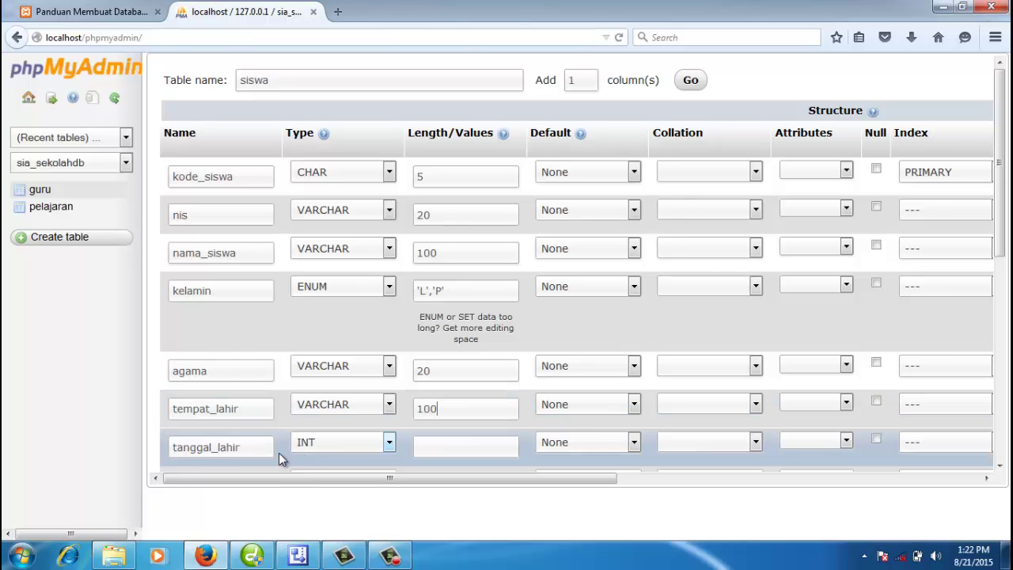
Step: Make tanggal_lahir a DATE column and alamat VARCHAR(200)
{"action": "scroll", "coordinate": [255, 442], "scroll_direction": "down", "scroll_amount": 1}
{"action": "scroll", "coordinate": [256, 442], "scroll_direction": "down", "scroll_amount": 2}
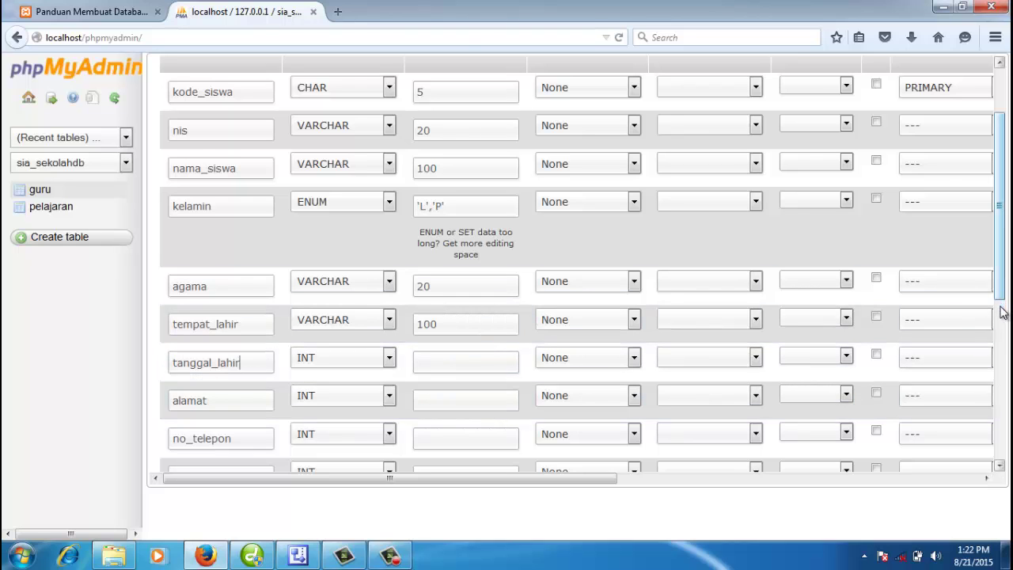
{"action": "left_click_drag", "start_coordinate": [1003, 308], "coordinate": [1004, 332]}
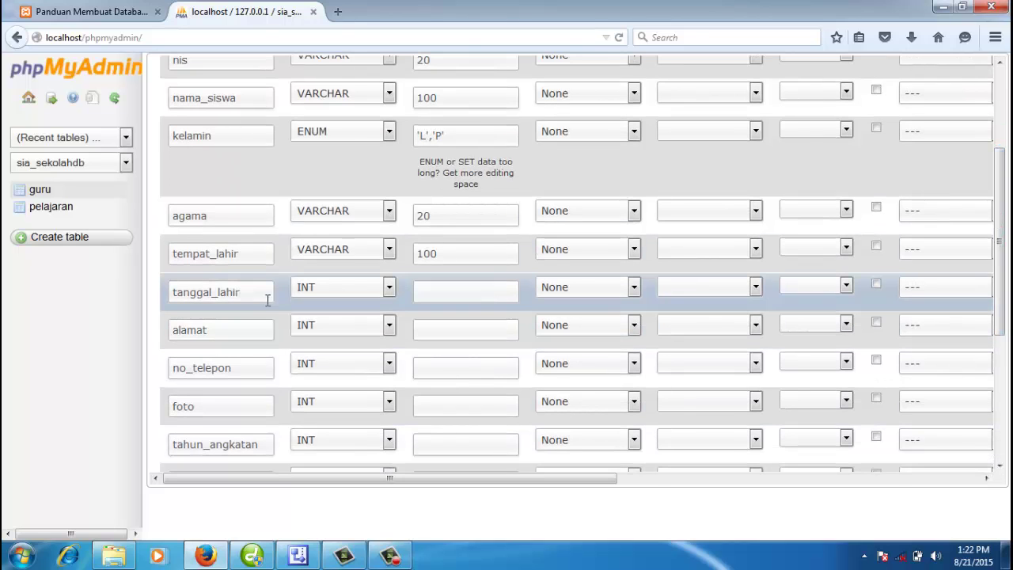
{"action": "left_click", "coordinate": [243, 294]}
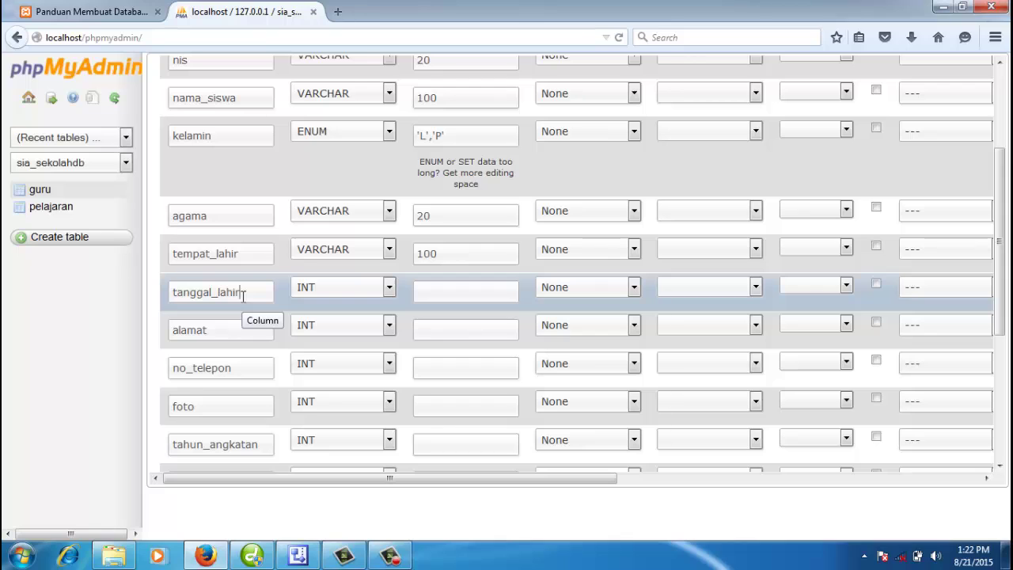
{"action": "left_click", "coordinate": [314, 291]}
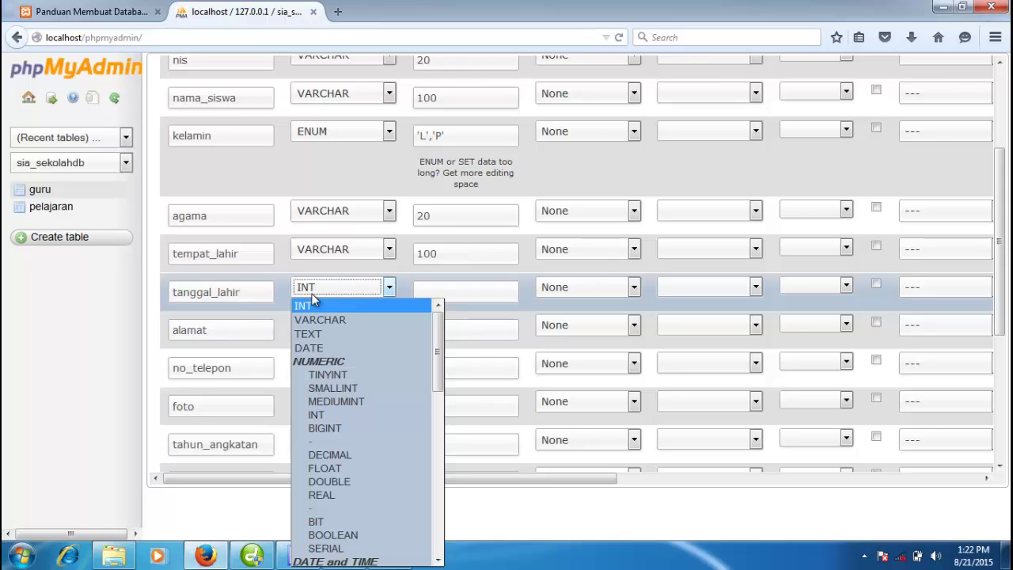
{"action": "left_click", "coordinate": [324, 350]}
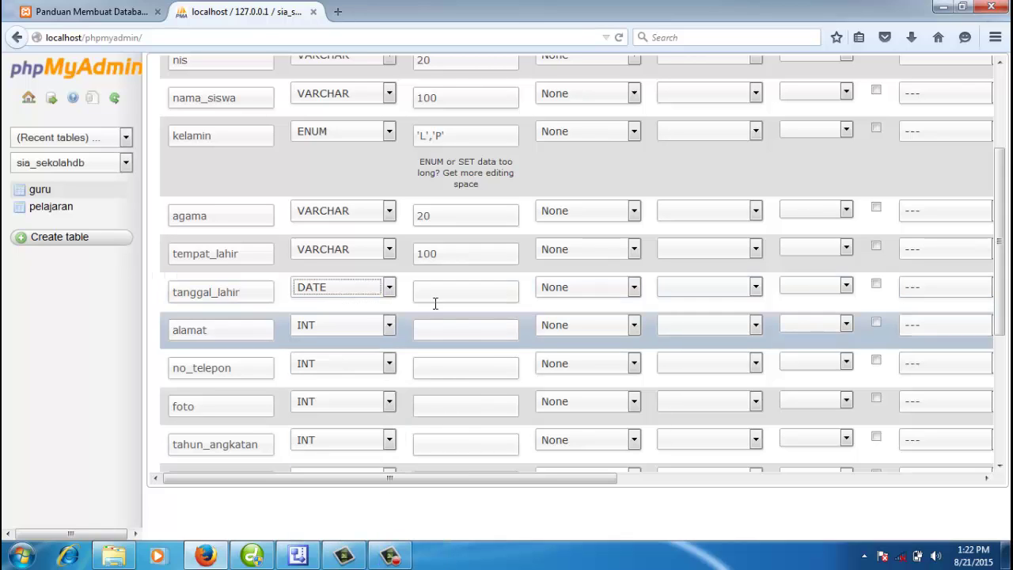
{"action": "left_click", "coordinate": [452, 294]}
{"action": "left_click", "coordinate": [314, 328]}
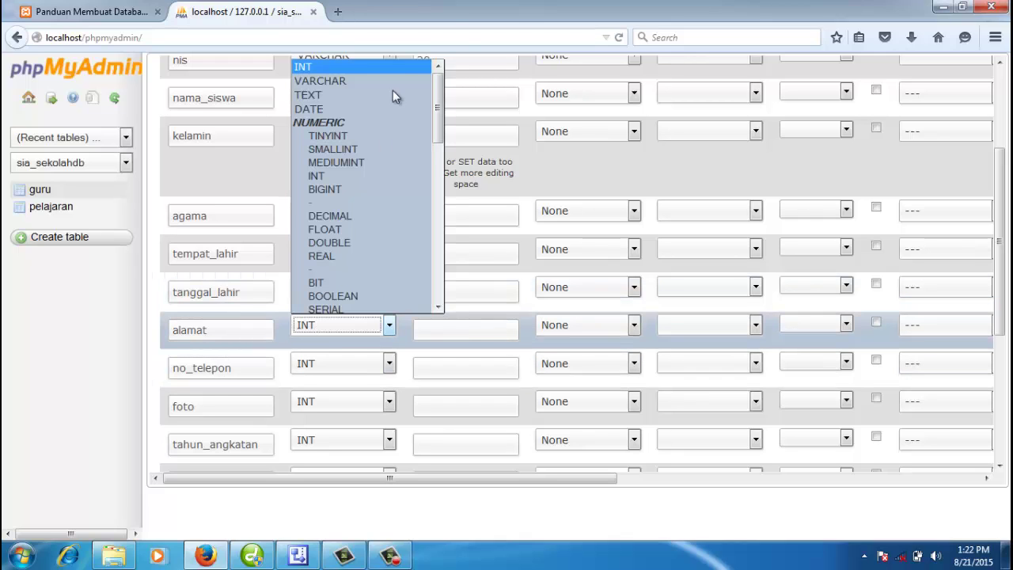
{"action": "left_click", "coordinate": [350, 81]}
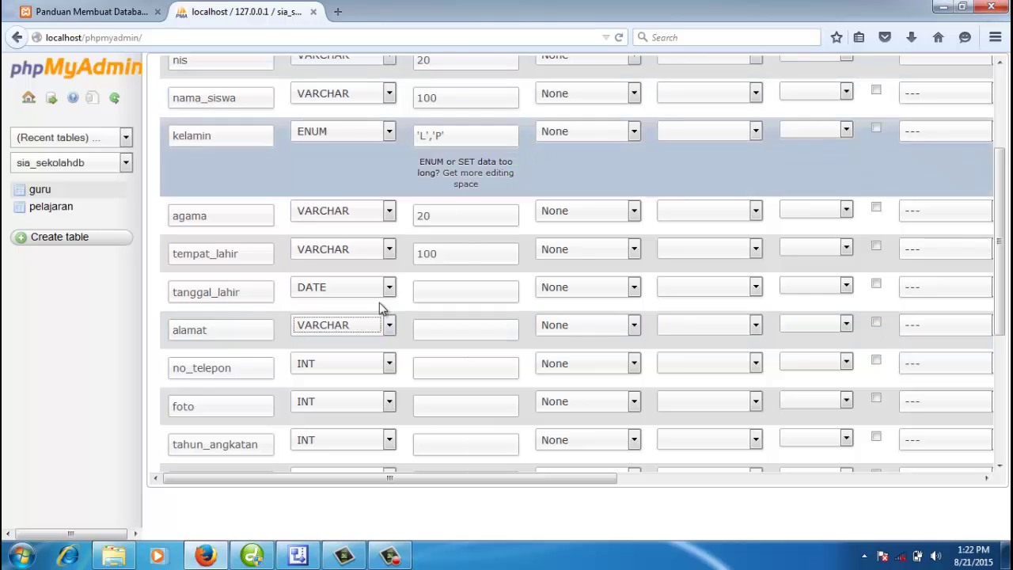
{"action": "left_click", "coordinate": [447, 331]}
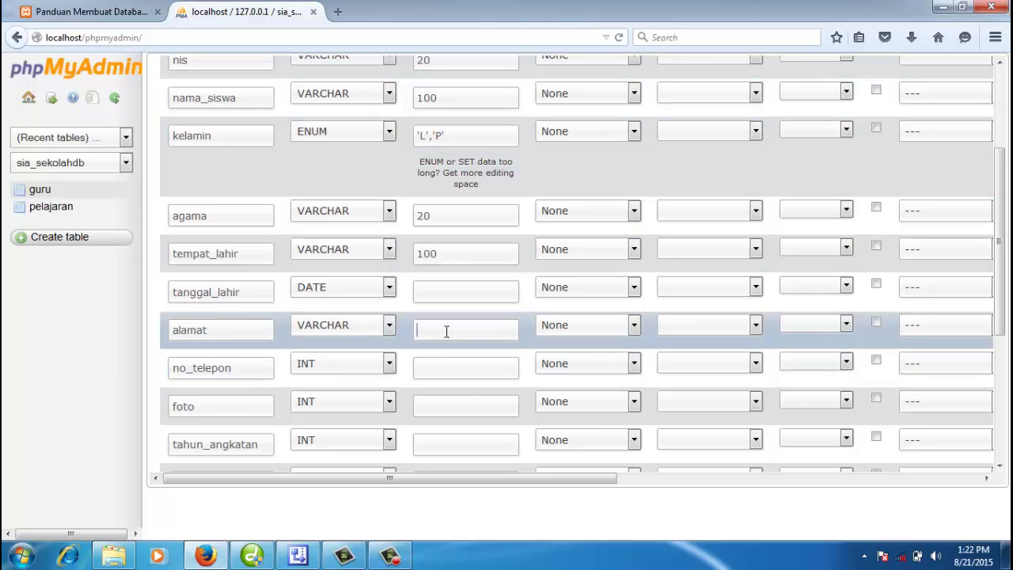
{"action": "type", "text": "200"}
Step: Set no_telepon to VARCHAR(20) and foto to VARCHAR(100)
{"action": "left_click", "coordinate": [312, 365]}
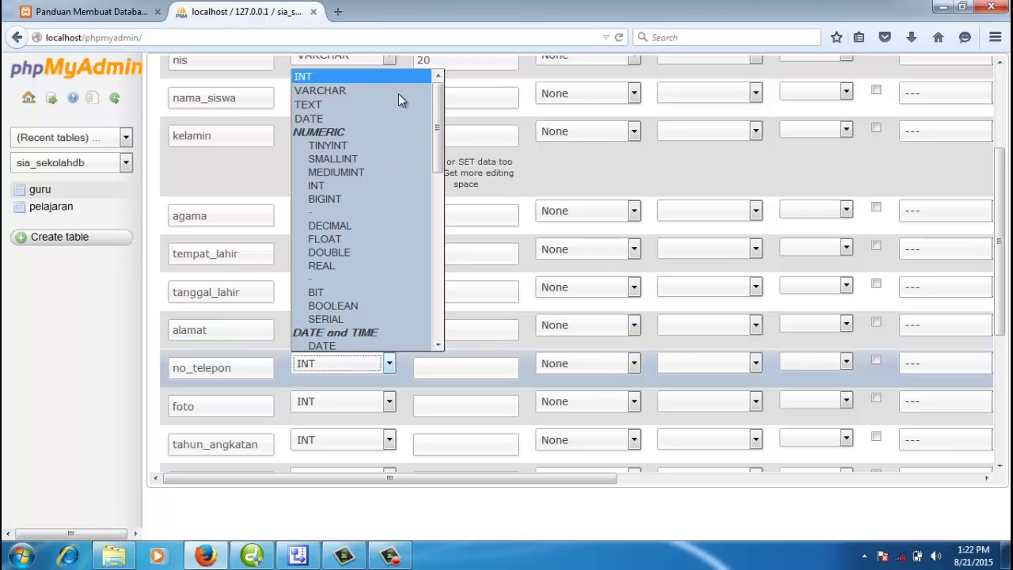
{"action": "left_click", "coordinate": [378, 89]}
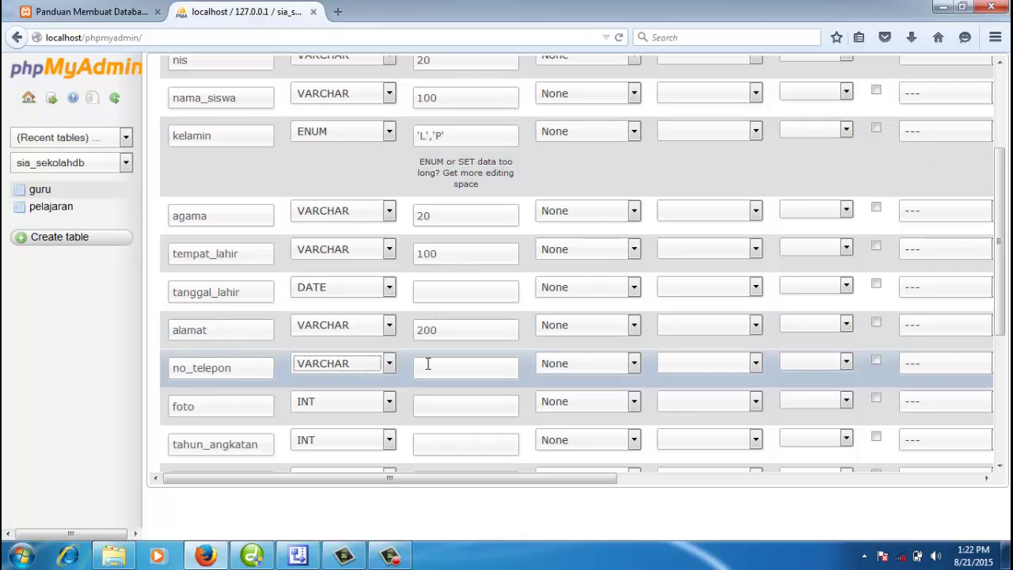
{"action": "left_click", "coordinate": [430, 367]}
{"action": "type", "text": "20"}
{"action": "left_click", "coordinate": [256, 410]}
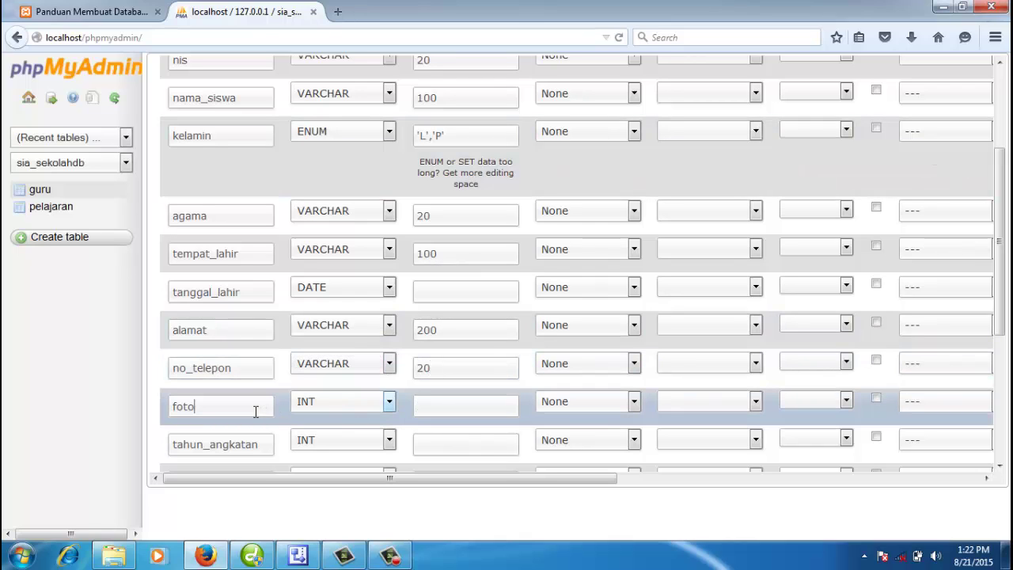
{"action": "left_click", "coordinate": [339, 405]}
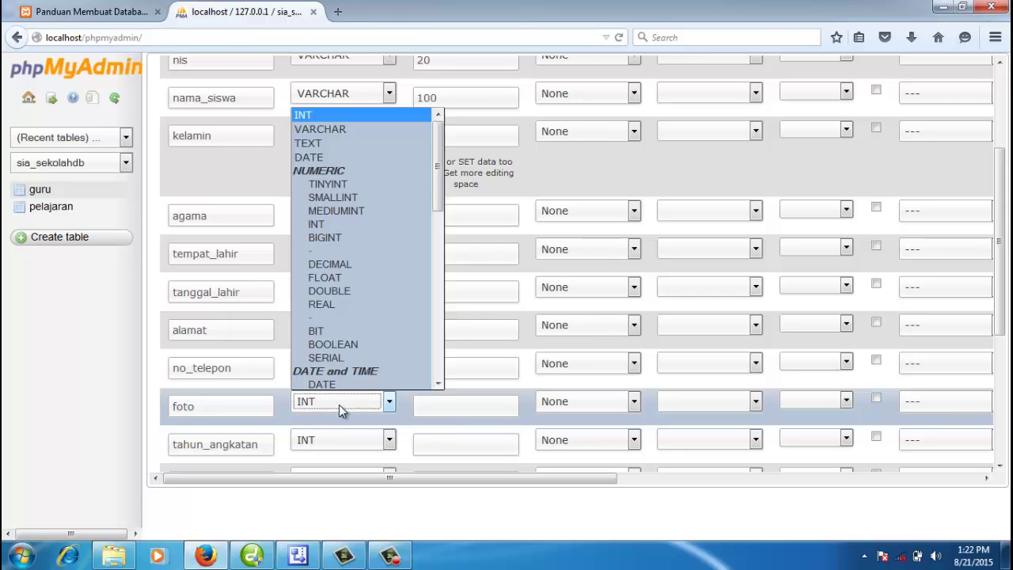
{"action": "left_click", "coordinate": [338, 130]}
{"action": "left_click", "coordinate": [431, 407]}
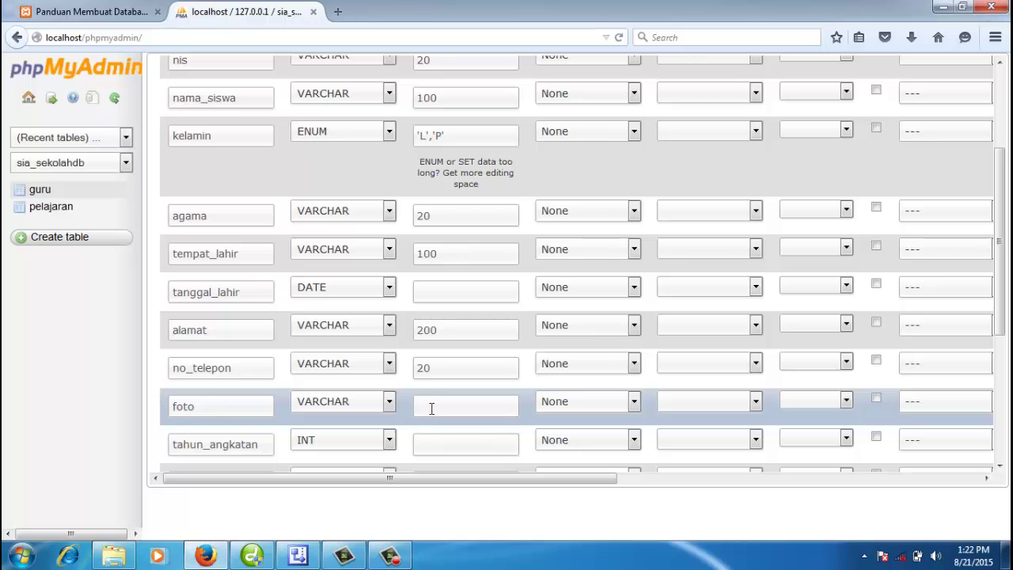
{"action": "type", "text": "100"}
Step: Set tahun_angkatan to VARCHAR(4)
{"action": "scroll", "coordinate": [408, 364], "scroll_direction": "down", "scroll_amount": 1}
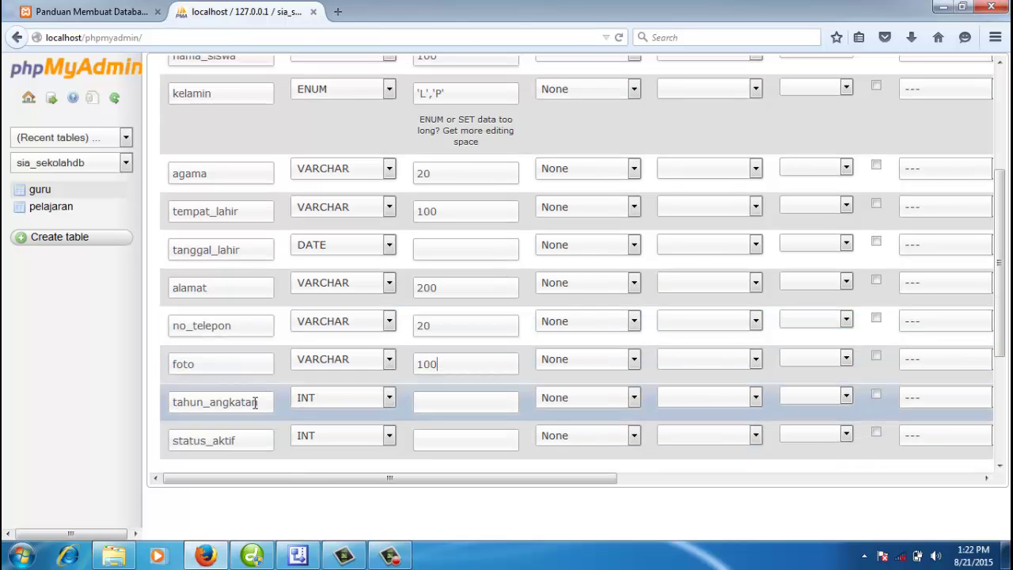
{"action": "left_click", "coordinate": [311, 401]}
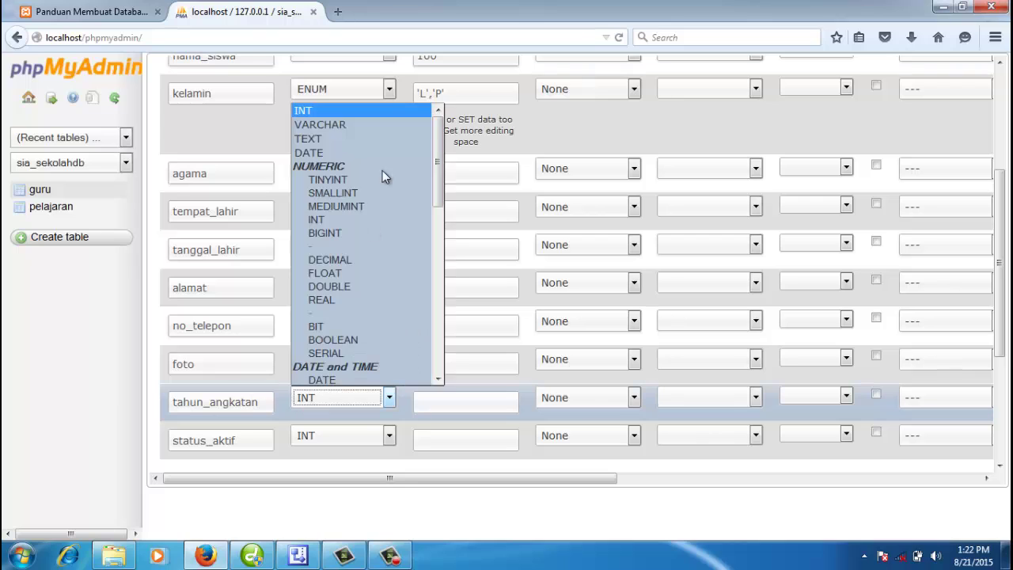
{"action": "left_click", "coordinate": [370, 126]}
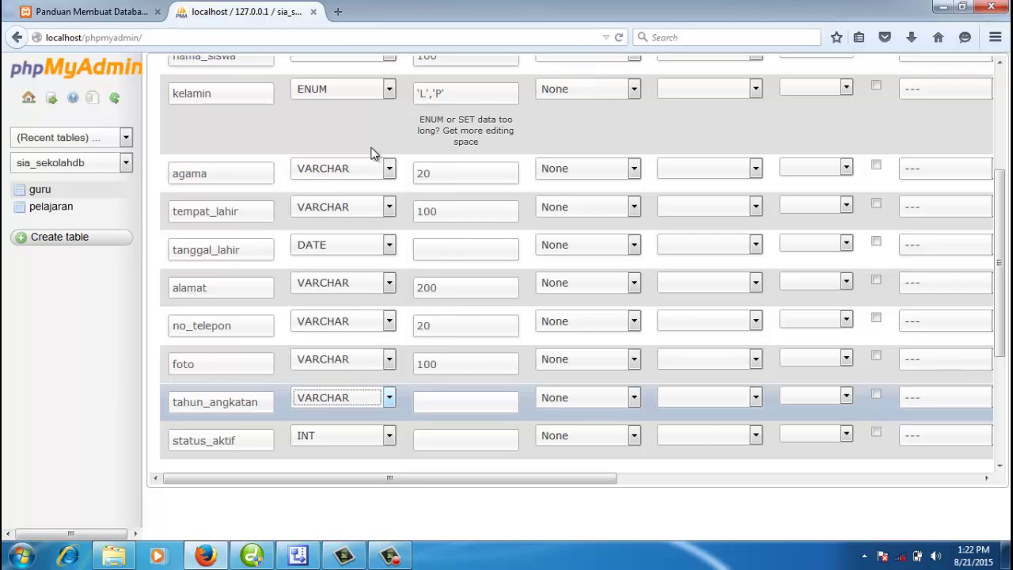
{"action": "left_click", "coordinate": [427, 405]}
{"action": "type", "text": "4"}
Step: Make status_aktif an ENUM of 'No','Yes' with a defined default of Yes
{"action": "left_click", "coordinate": [261, 440]}
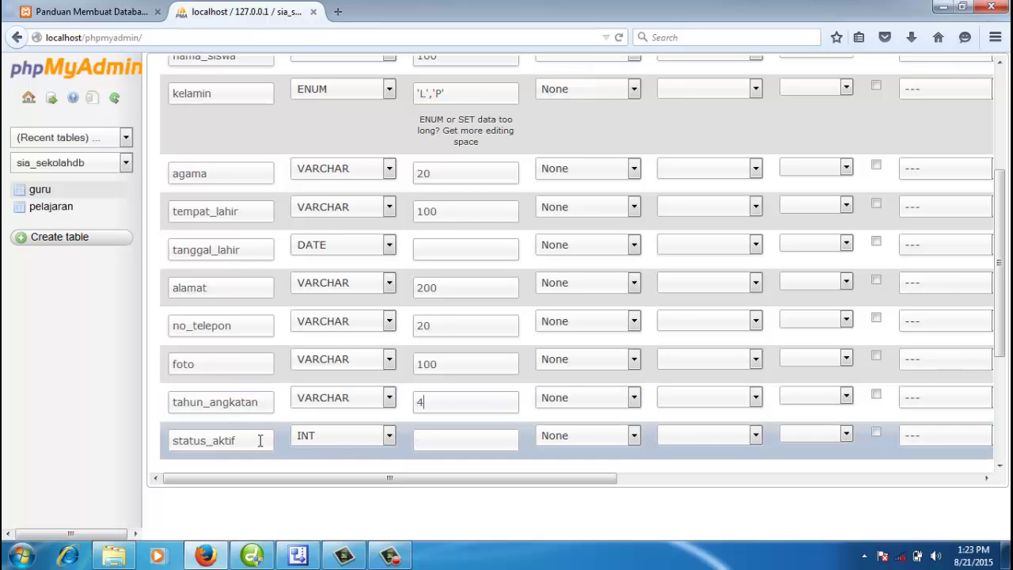
{"action": "left_click", "coordinate": [334, 437]}
{"action": "key", "text": "e"}
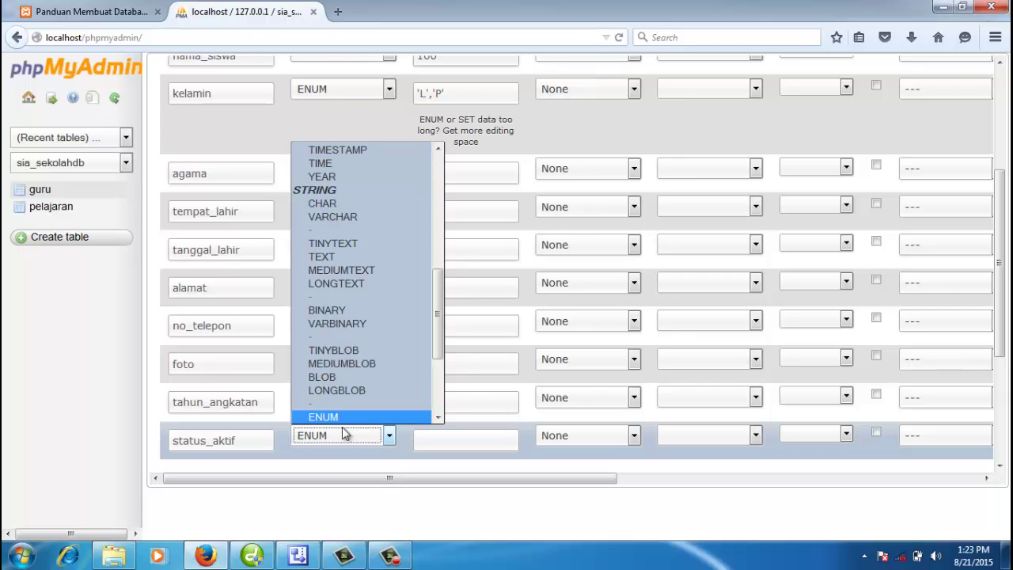
{"action": "left_click", "coordinate": [341, 417]}
{"action": "left_click", "coordinate": [438, 438]}
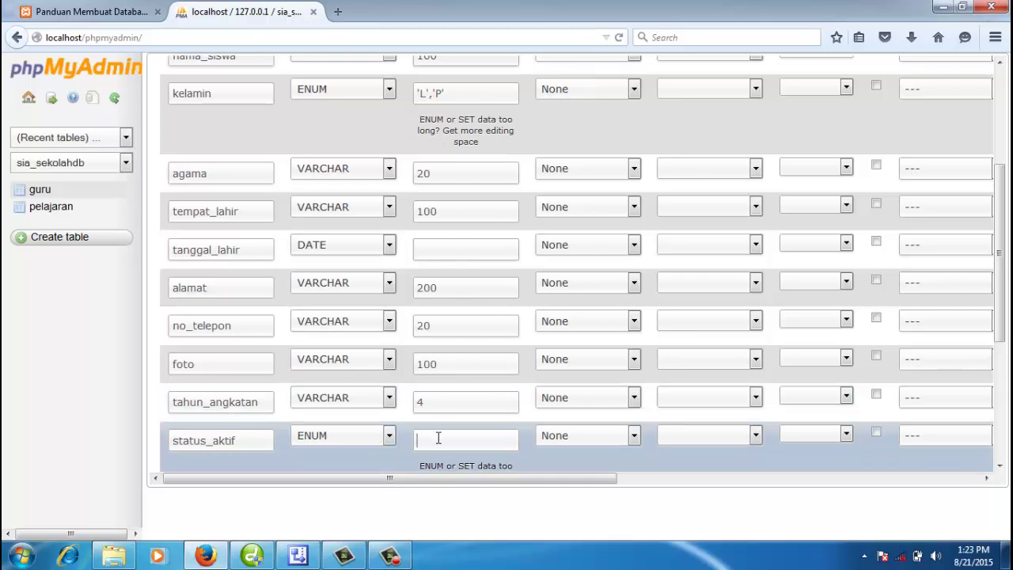
{"action": "type", "text": "'"}
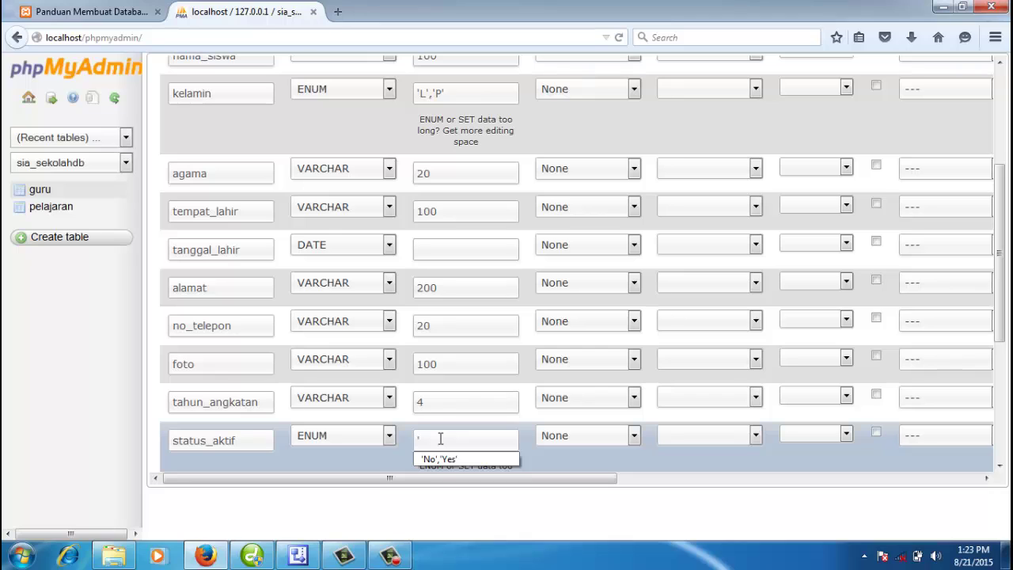
{"action": "left_click", "coordinate": [446, 459]}
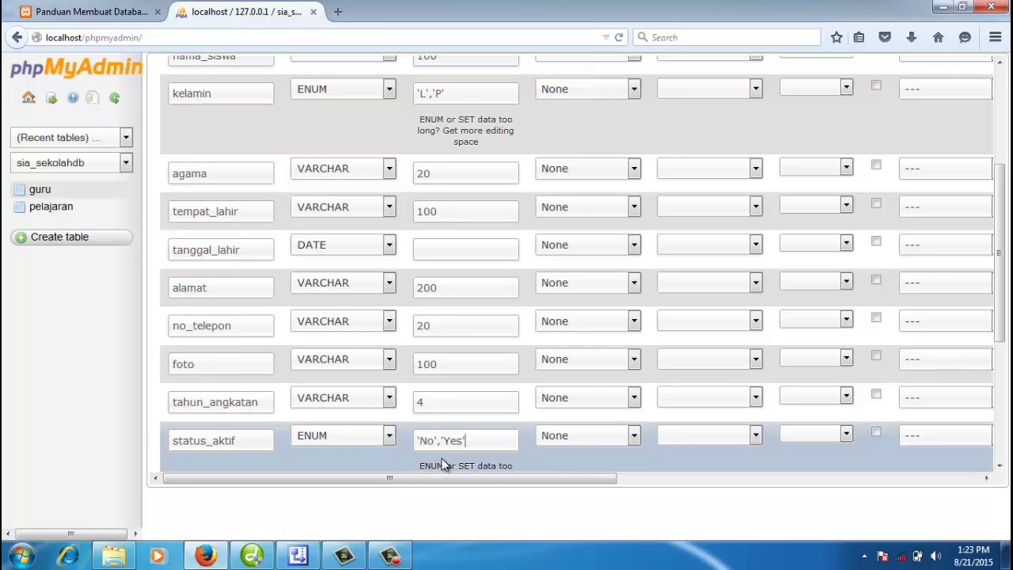
{"action": "left_click", "coordinate": [580, 441]}
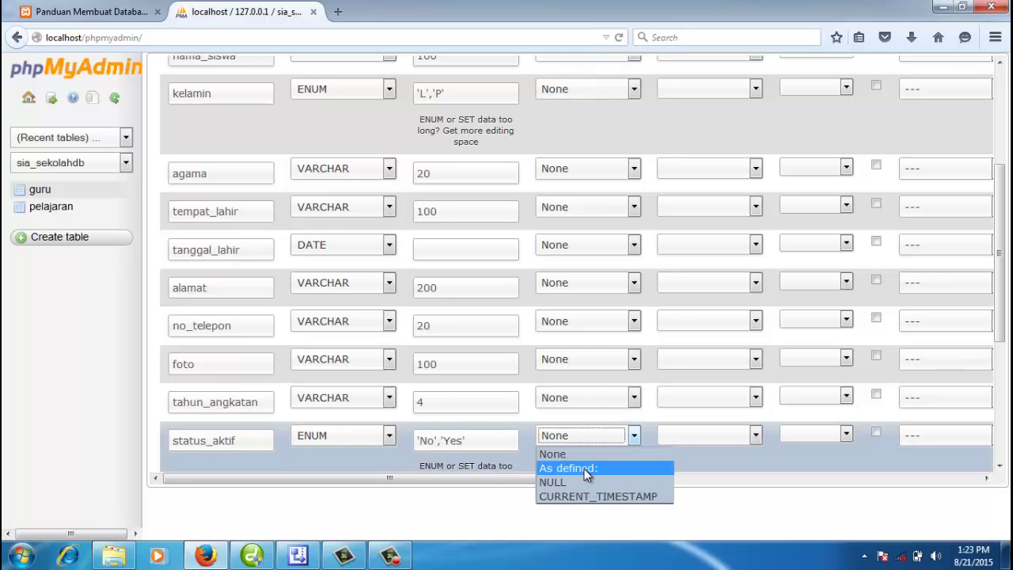
{"action": "left_click", "coordinate": [584, 468]}
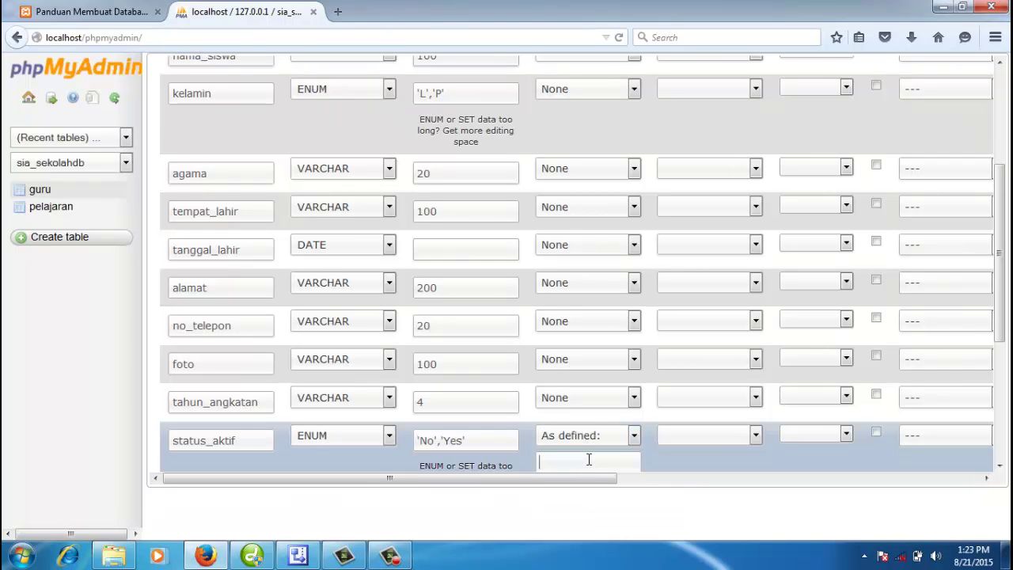
{"action": "scroll", "coordinate": [588, 459], "scroll_direction": "down", "scroll_amount": 2}
{"action": "type", "text": "Yes"}
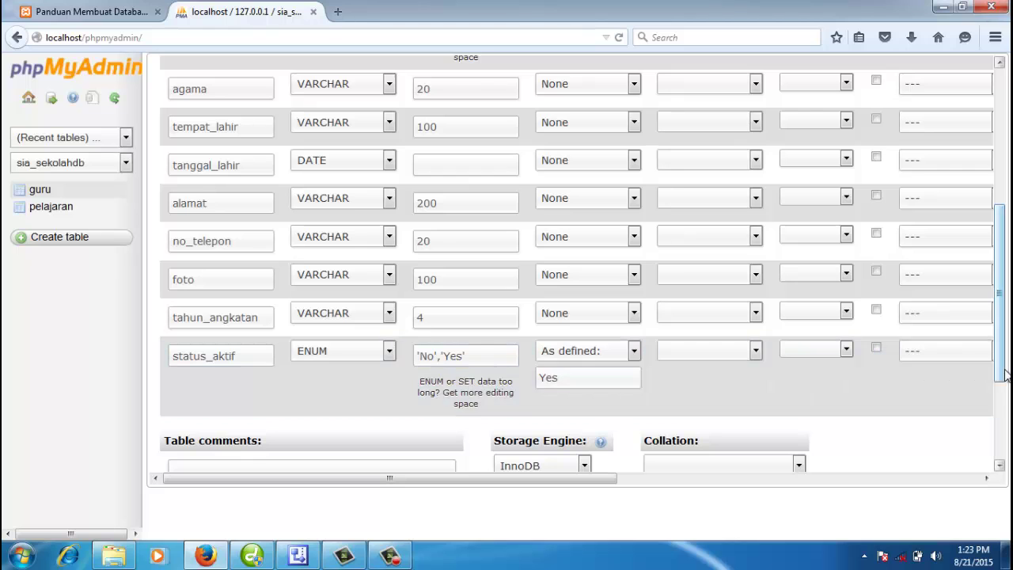
Step: Choose the MyISAM storage engine and save the siswa table
{"action": "left_click_drag", "start_coordinate": [1005, 373], "coordinate": [1005, 291]}
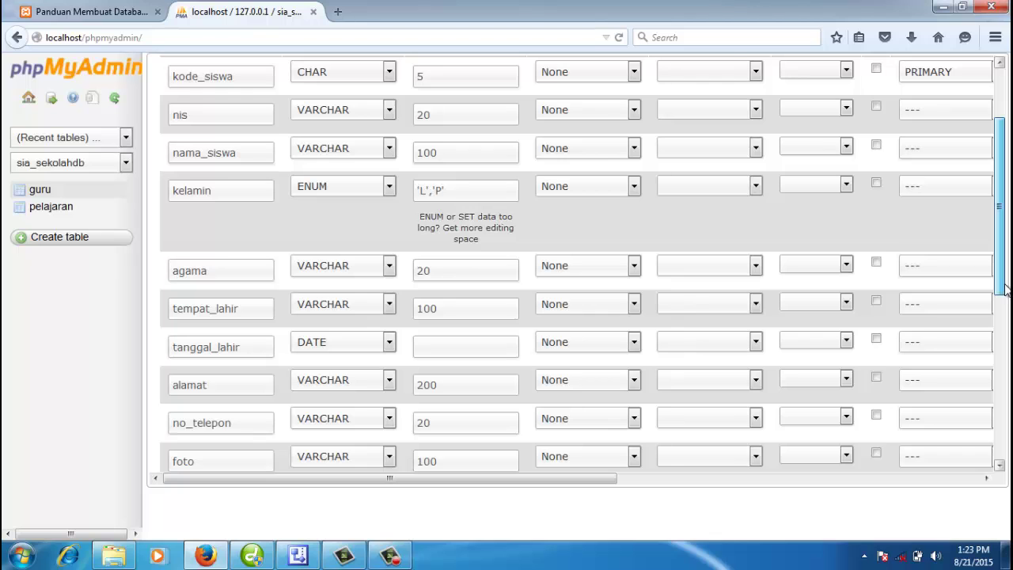
{"action": "left_click_drag", "start_coordinate": [1005, 291], "coordinate": [1004, 401]}
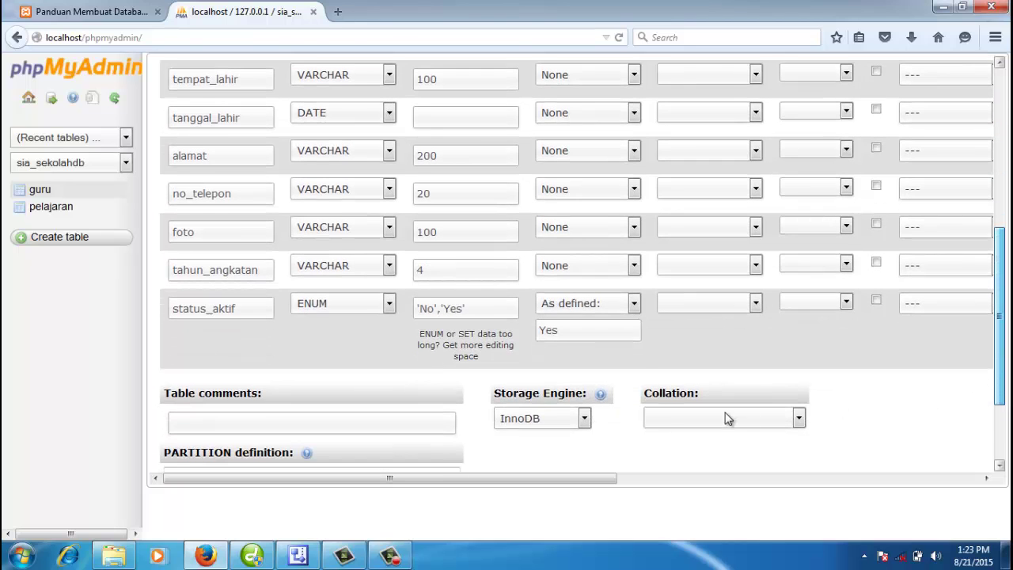
{"action": "left_click", "coordinate": [584, 418]}
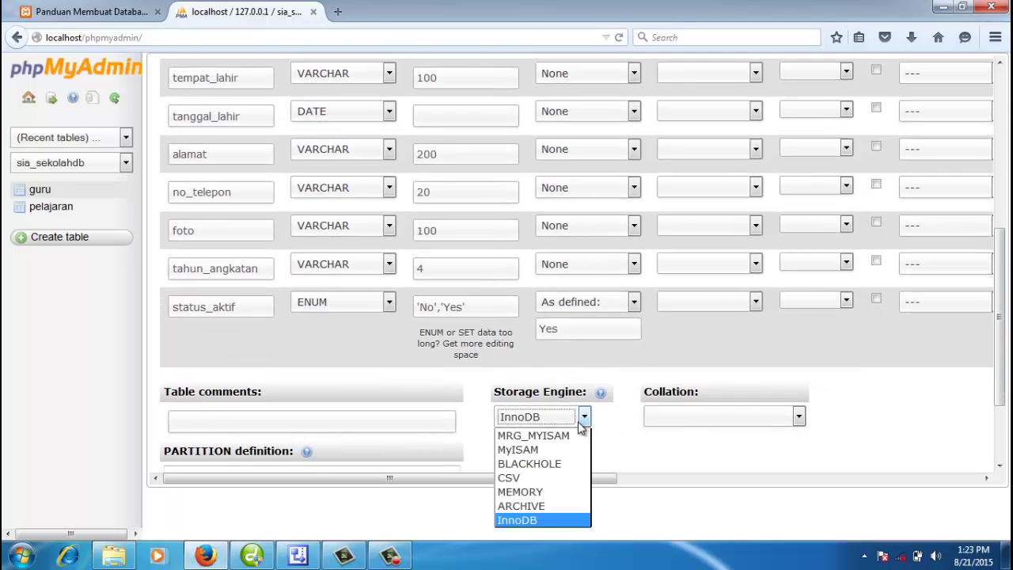
{"action": "left_click", "coordinate": [531, 450]}
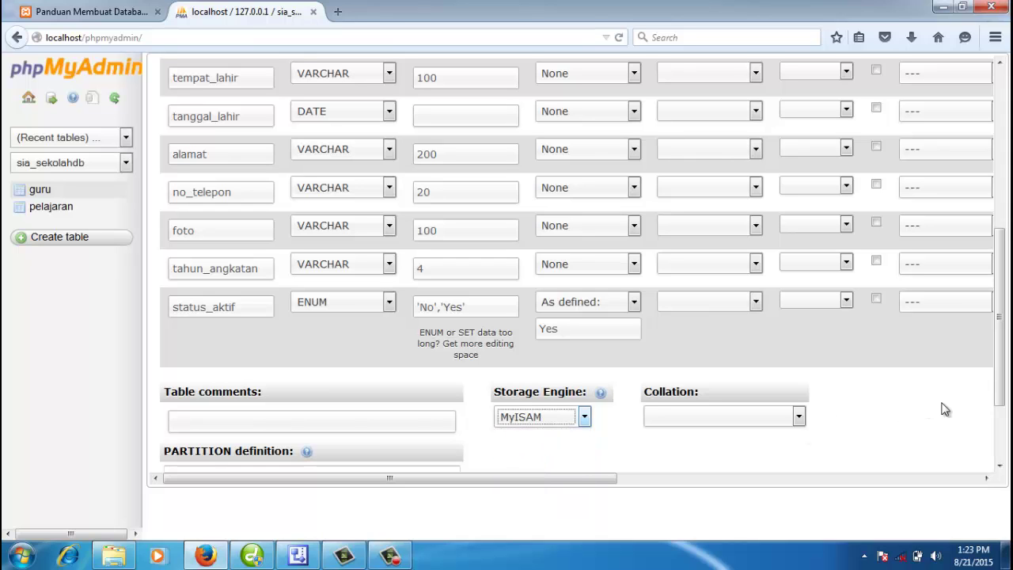
{"action": "left_click_drag", "start_coordinate": [1004, 400], "coordinate": [999, 454]}
{"action": "left_click", "coordinate": [884, 452]}
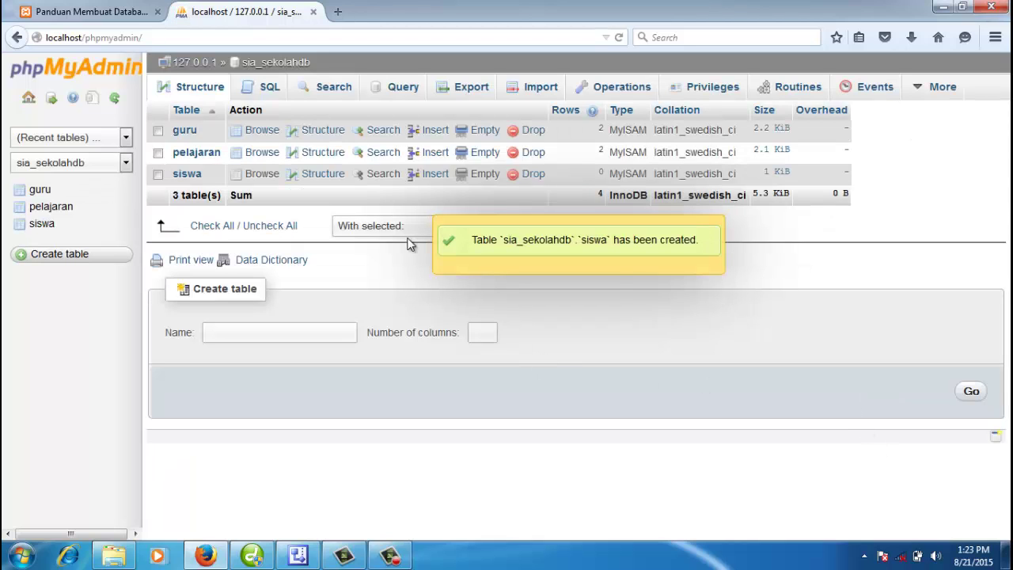
Step: Review siswa's twelve columns, go back to sia_sekolahdb, and reopen siswa
{"action": "left_click", "coordinate": [44, 225]}
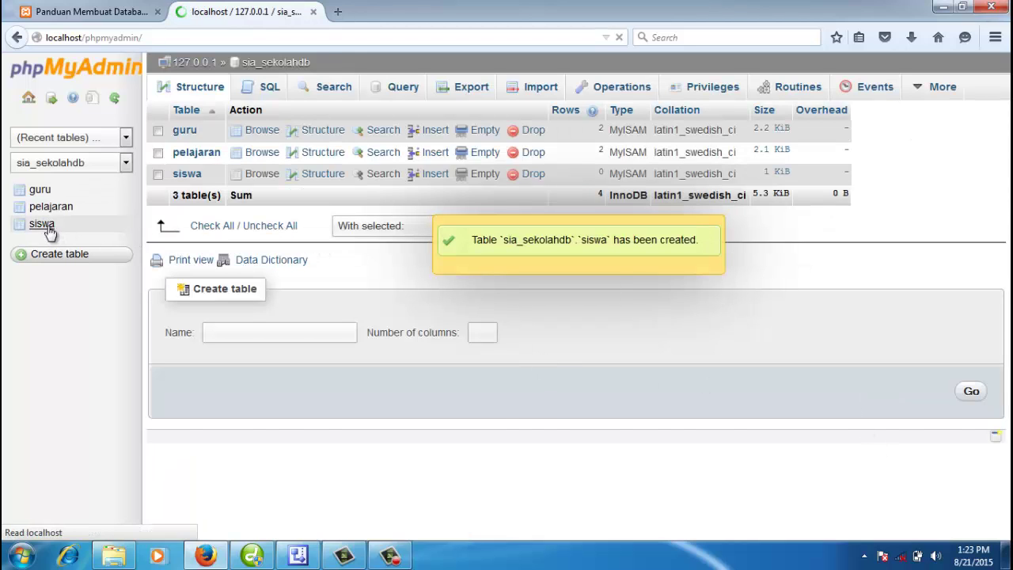
{"action": "scroll", "coordinate": [225, 212], "scroll_direction": "down", "scroll_amount": 4}
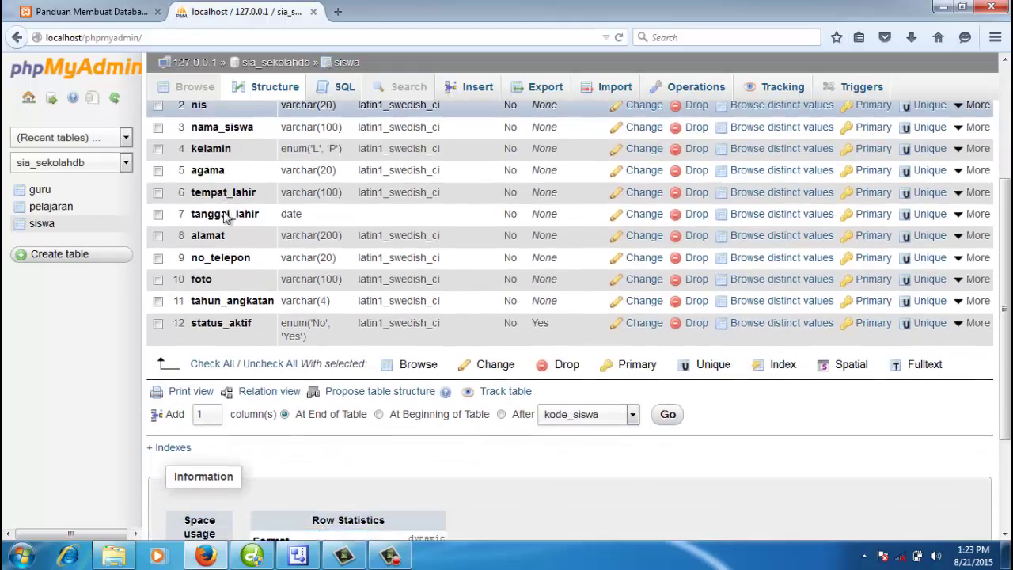
{"action": "scroll", "coordinate": [223, 212], "scroll_direction": "up", "scroll_amount": 4}
{"action": "scroll", "coordinate": [222, 241], "scroll_direction": "down", "scroll_amount": 1}
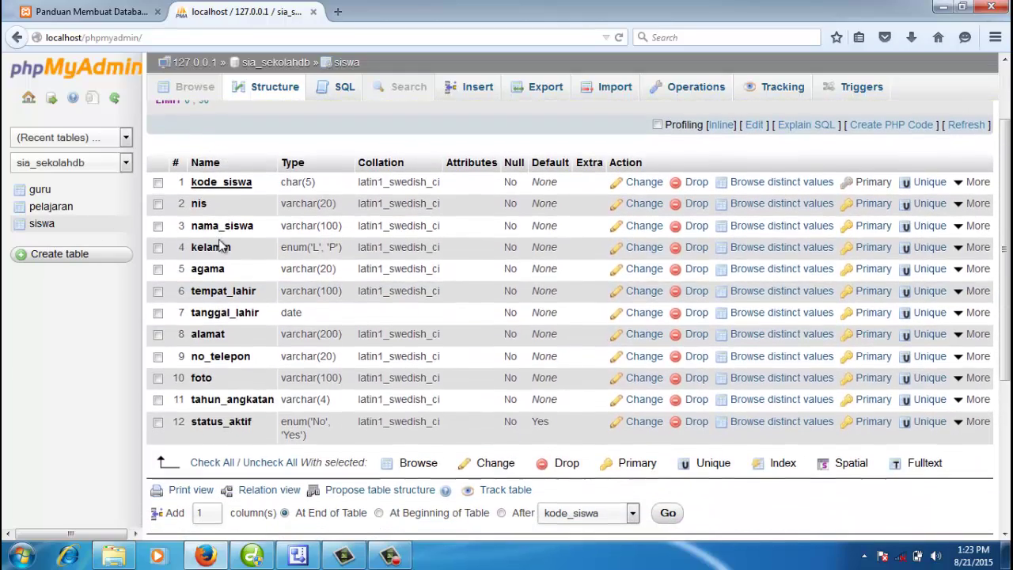
{"action": "scroll", "coordinate": [248, 334], "scroll_direction": "up", "scroll_amount": 2}
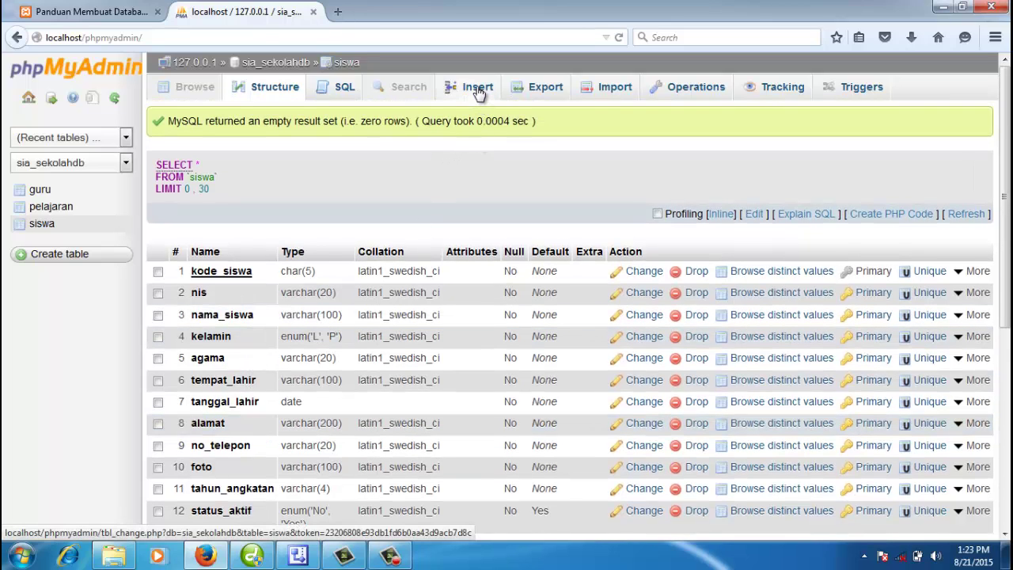
{"action": "left_click", "coordinate": [281, 62]}
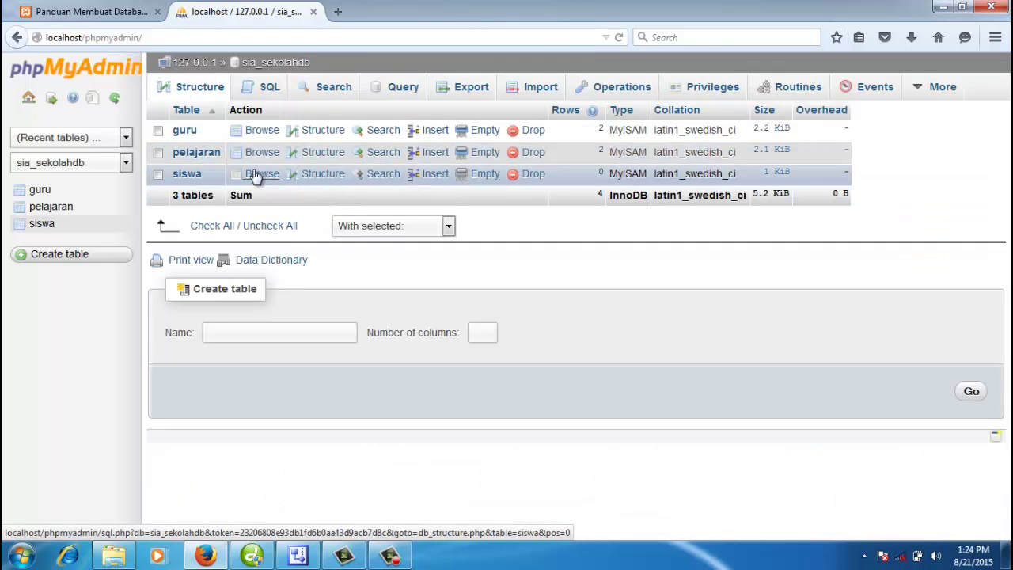
{"action": "left_click", "coordinate": [46, 225]}
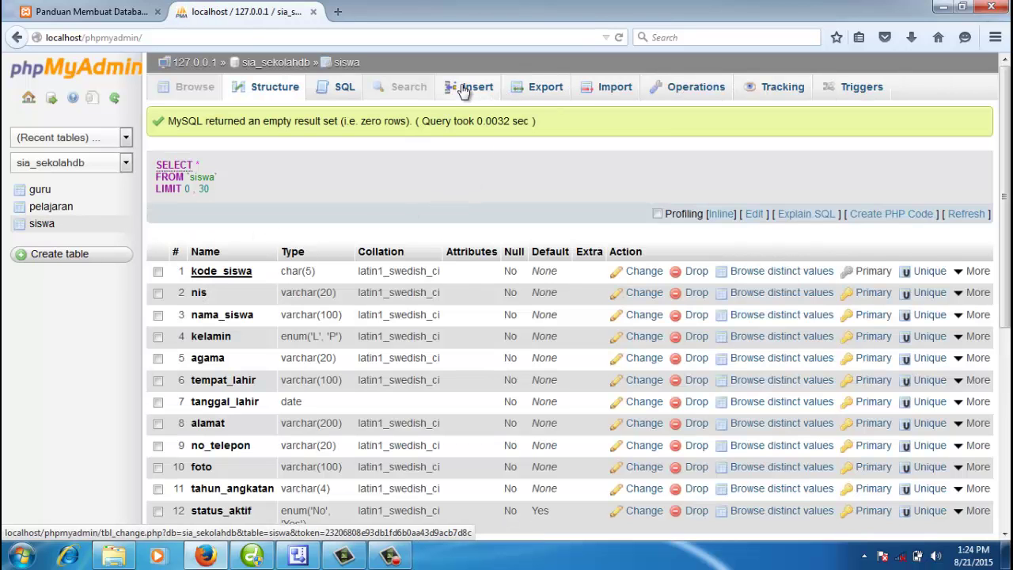
Step: In a new siswa row, enter kode_siswa S0001 and put the student's name in nama_siswa
{"action": "left_click", "coordinate": [464, 90]}
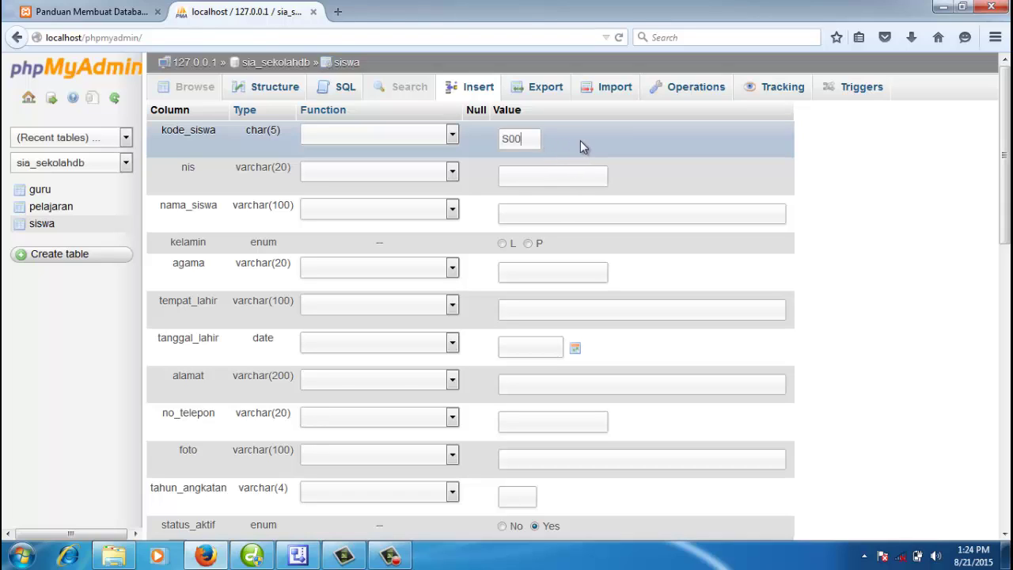
{"action": "type", "text": "S0001"}
{"action": "left_click", "coordinate": [565, 178]}
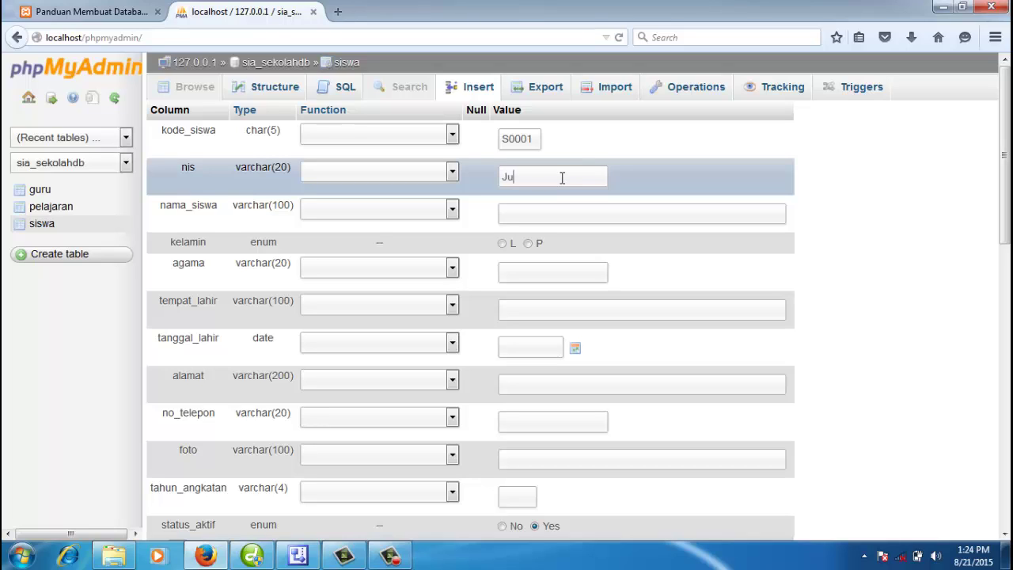
{"action": "type", "text": "Juwant"}
{"action": "left_click_drag", "start_coordinate": [555, 175], "coordinate": [497, 174]}
{"action": "key", "text": "ctrl+x"}
{"action": "left_click", "coordinate": [554, 209]}
{"action": "key", "text": "ctrl+v"}
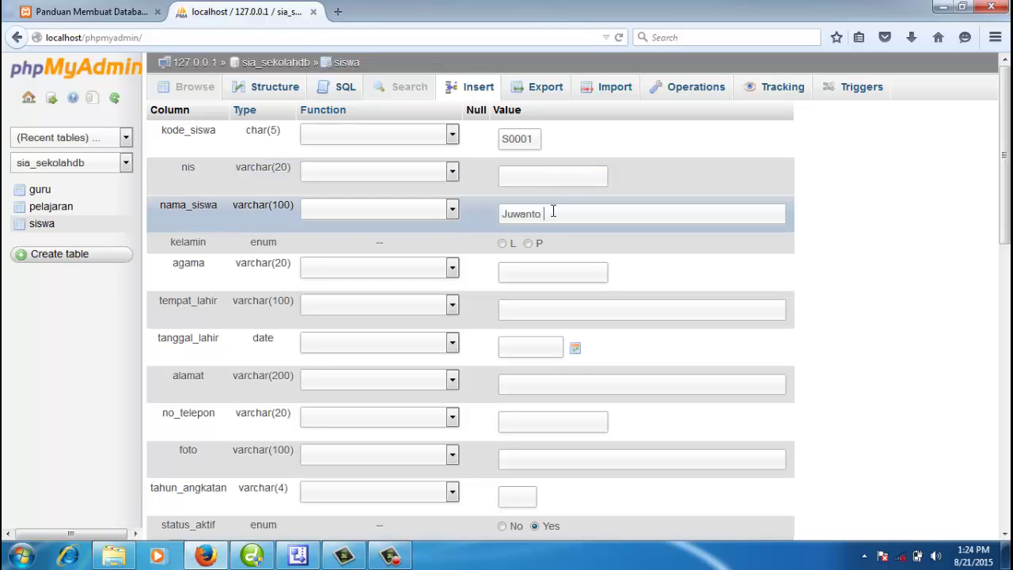
Step: Set the nis value to 20151001
{"action": "left_click", "coordinate": [553, 177]}
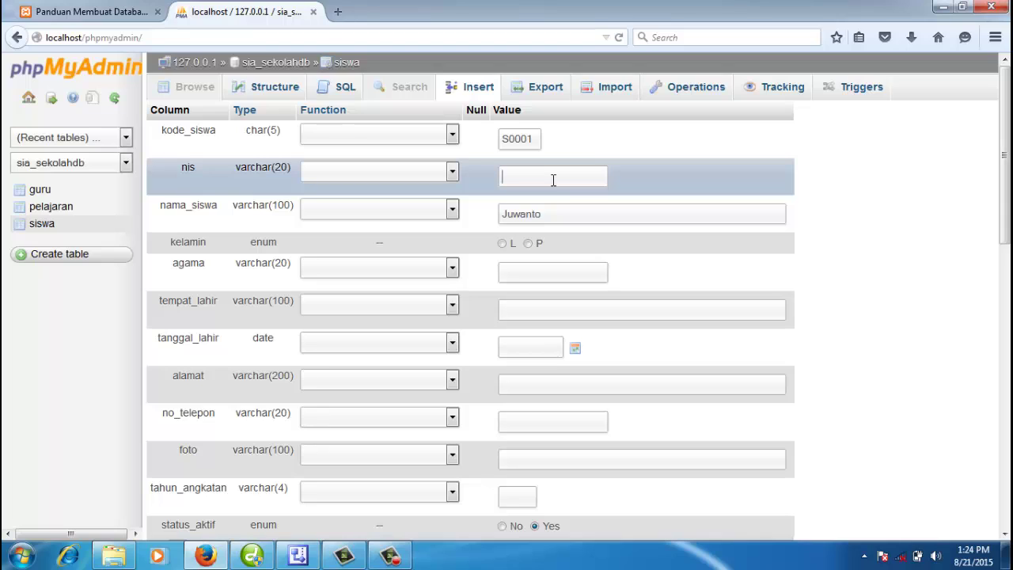
{"action": "type", "text": "20"}
{"action": "type", "text": "15333"}
{"action": "key", "text": "Left"}
{"action": "key", "text": "Left"}
{"action": "key", "text": "Left"}
{"action": "key", "text": "Left"}
{"action": "key", "text": "shift+End"}
{"action": "type", "text": "10"}
Step: Choose gender L, agama Islam and tempat_lahir Way Jepara
{"action": "left_click", "coordinate": [502, 244]}
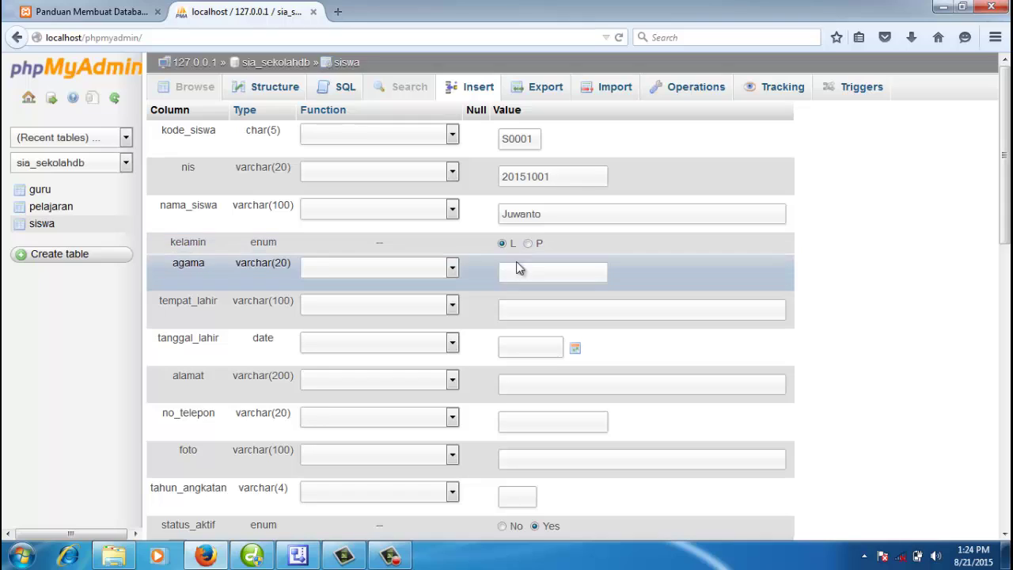
{"action": "left_click", "coordinate": [518, 275]}
{"action": "type", "text": "Islam"}
{"action": "left_click", "coordinate": [537, 307]}
{"action": "type", "text": "Way Jepara"}
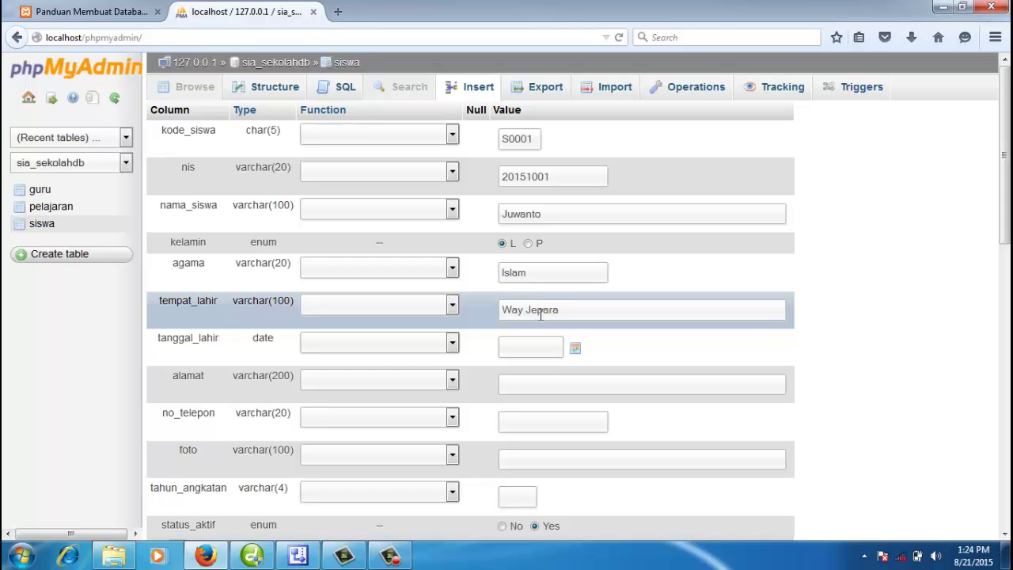
Step: Set tanggal_lahir to 1990-08-03 using the calendar and correcting the year
{"action": "left_click", "coordinate": [539, 345]}
{"action": "left_click", "coordinate": [574, 350]}
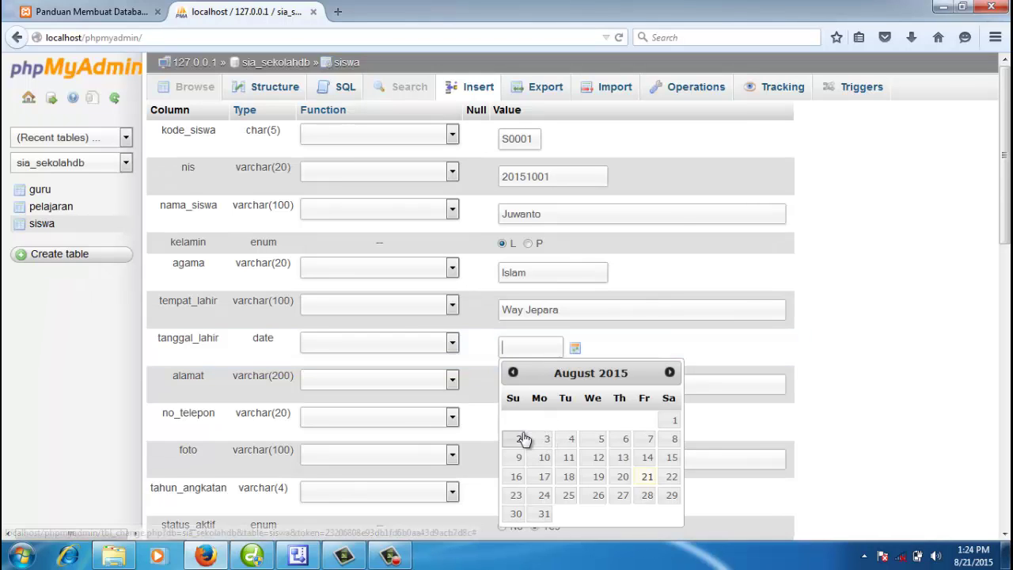
{"action": "left_click", "coordinate": [547, 441]}
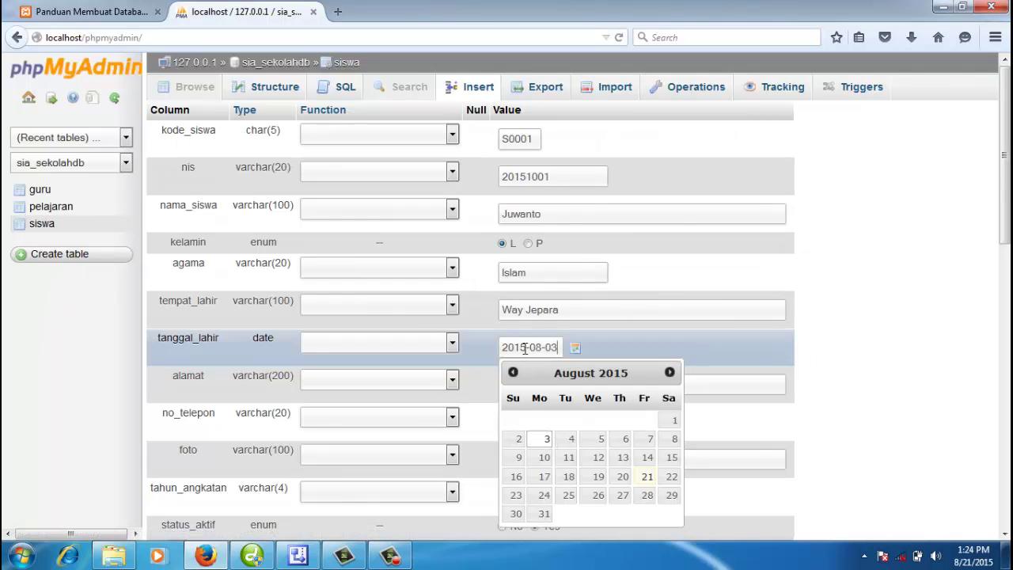
{"action": "left_click_drag", "start_coordinate": [527, 348], "coordinate": [499, 348]}
{"action": "type", "text": "2019"}
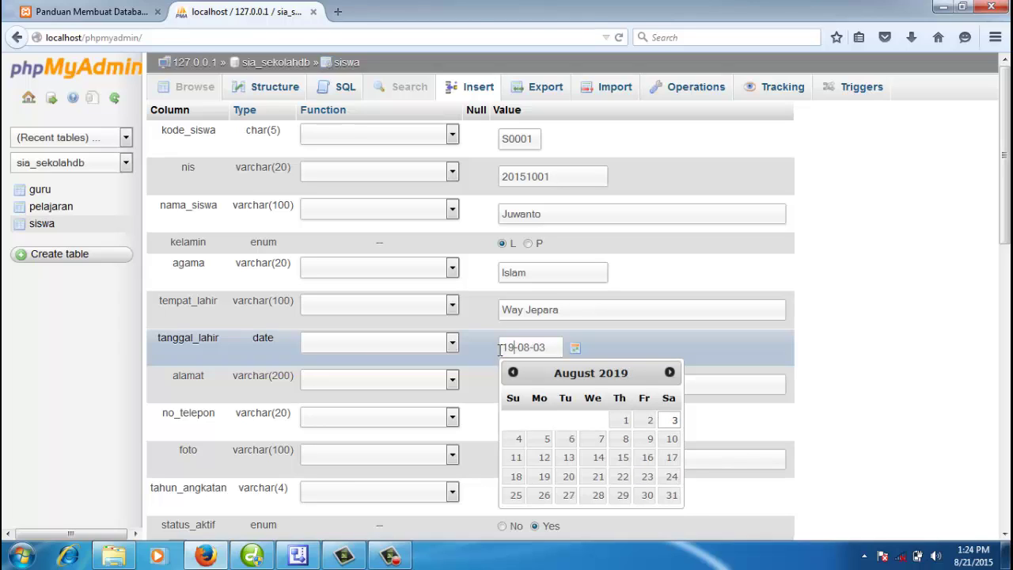
{"action": "type", "text": "90"}
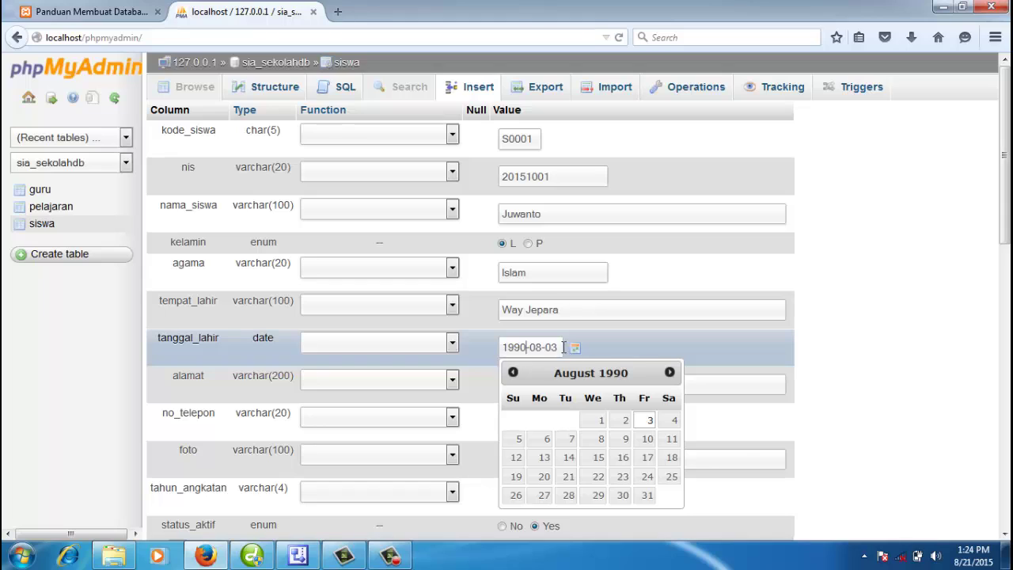
Step: Enter the student's home address and phone number
{"action": "left_click", "coordinate": [615, 341]}
{"action": "left_click", "coordinate": [565, 383]}
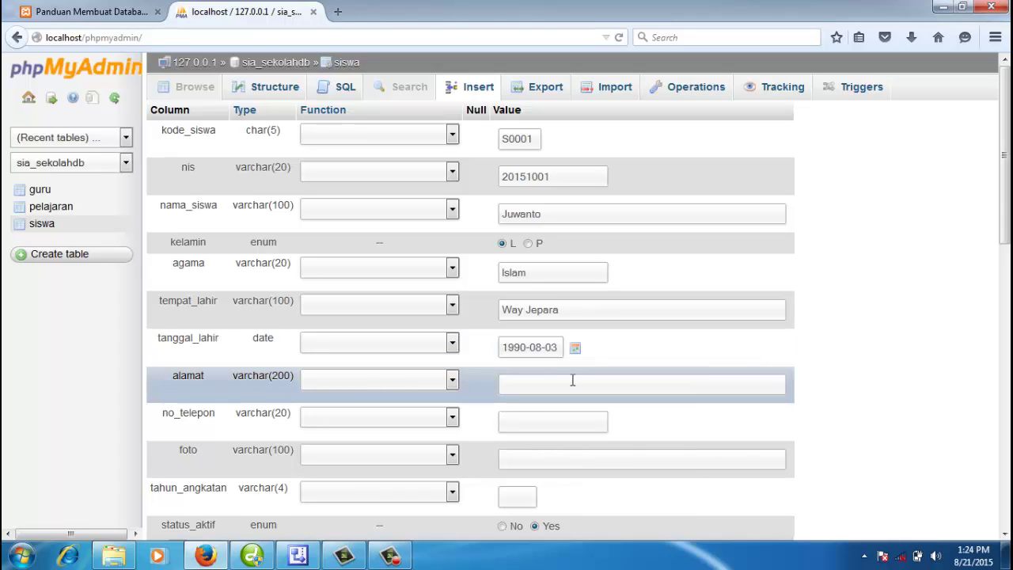
{"action": "type", "text": "Siliragung, Way Jepara, Lampung Timur"}
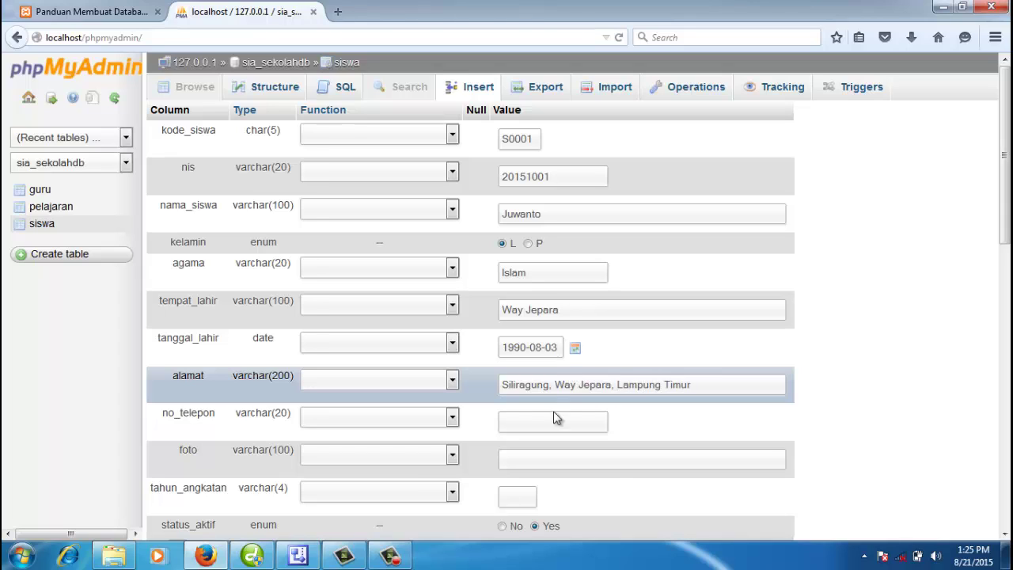
{"action": "left_click", "coordinate": [554, 414]}
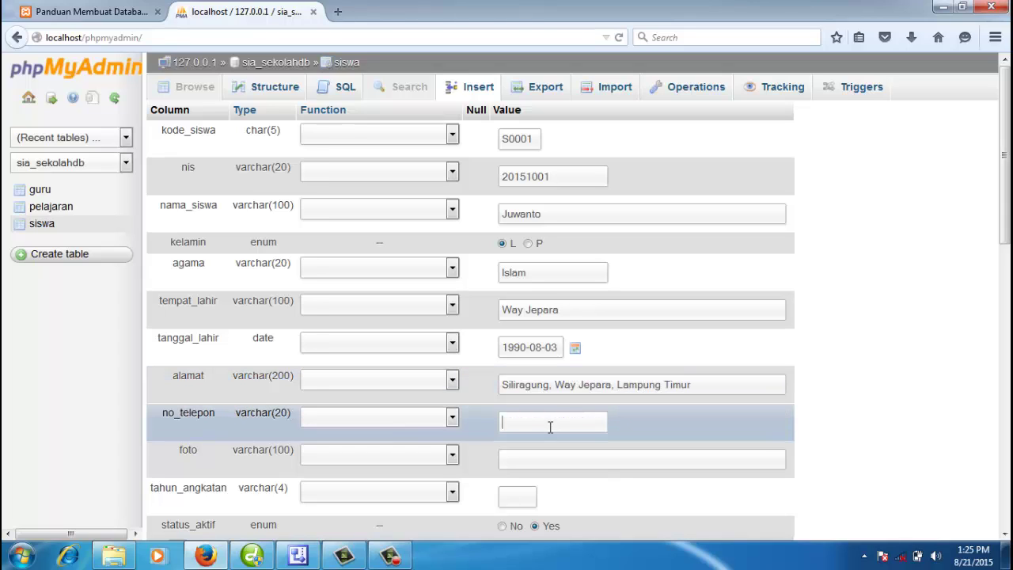
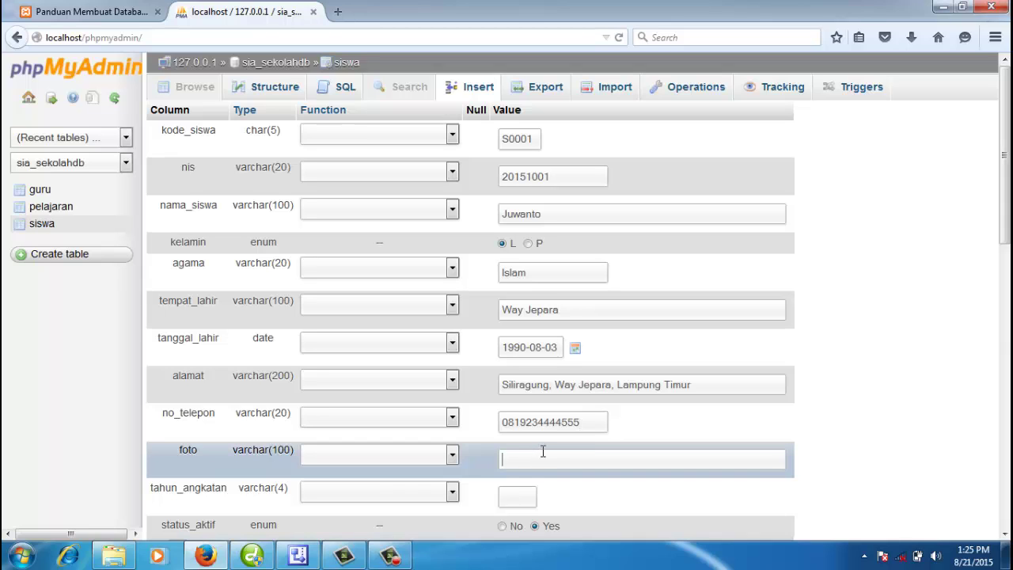
Step: Fill in tahun_angkatan 2015, verify kode_siswa S0001, and insert the row
{"action": "scroll", "coordinate": [528, 454], "scroll_direction": "down", "scroll_amount": 2}
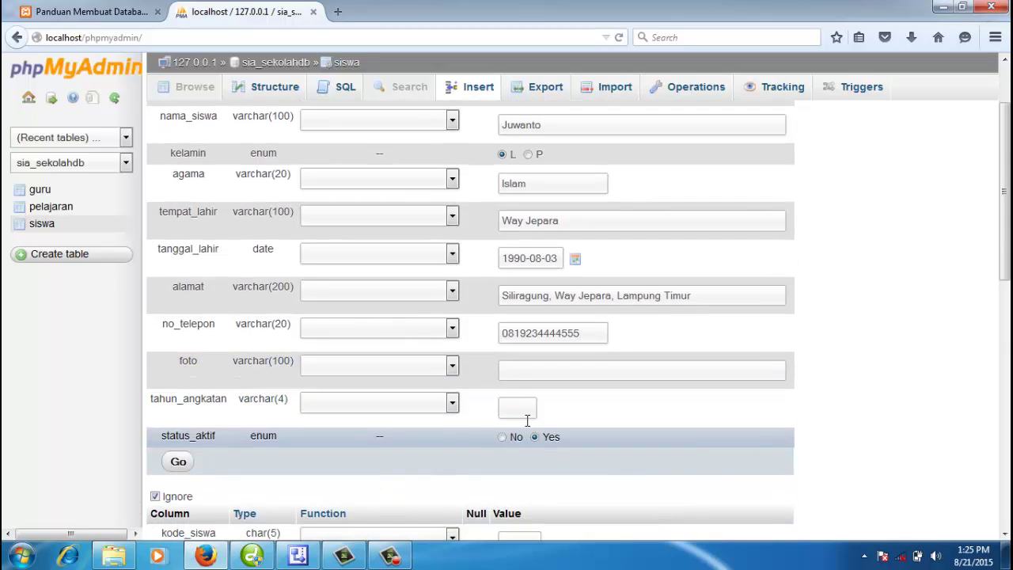
{"action": "left_click", "coordinate": [524, 406]}
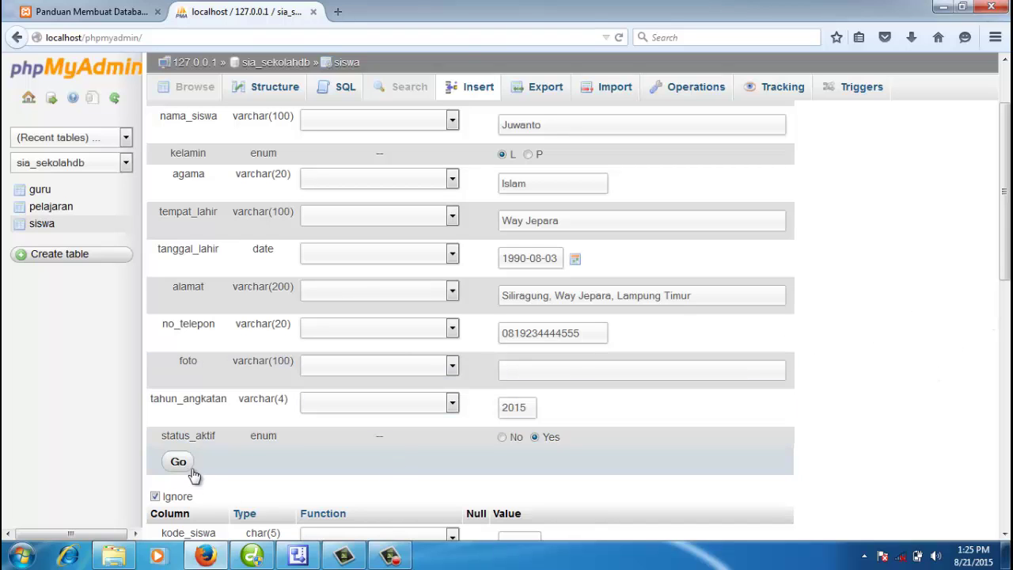
{"action": "scroll", "coordinate": [451, 439], "scroll_direction": "up", "scroll_amount": 2}
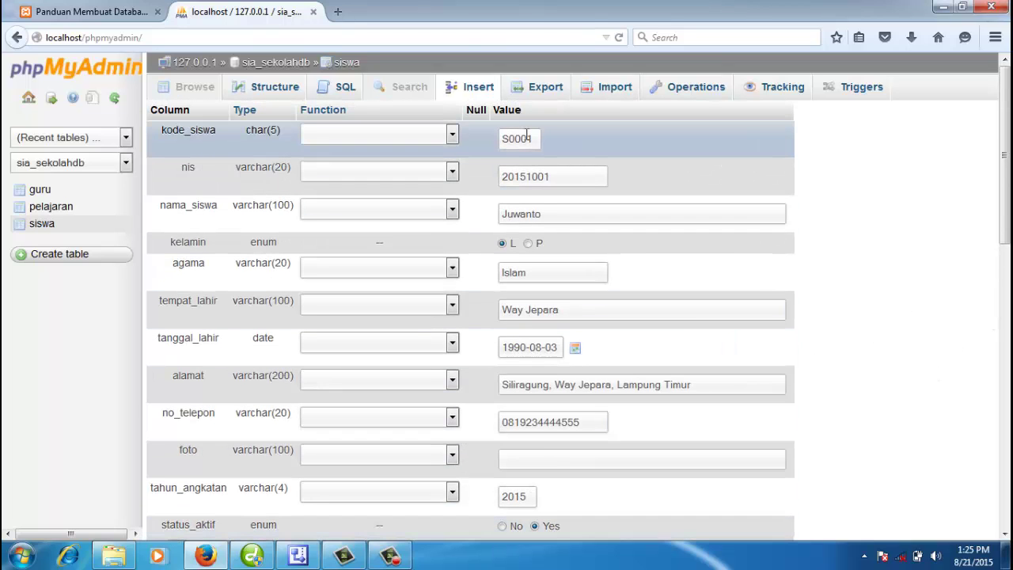
{"action": "double_click", "coordinate": [526, 136]}
{"action": "scroll", "coordinate": [385, 242], "scroll_direction": "down", "scroll_amount": 6}
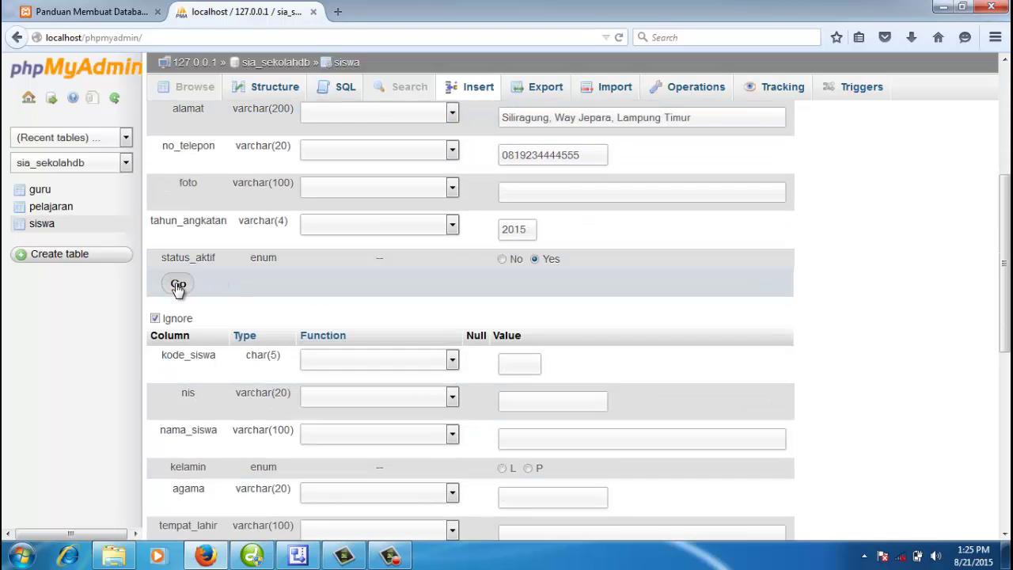
{"action": "left_click", "coordinate": [178, 283]}
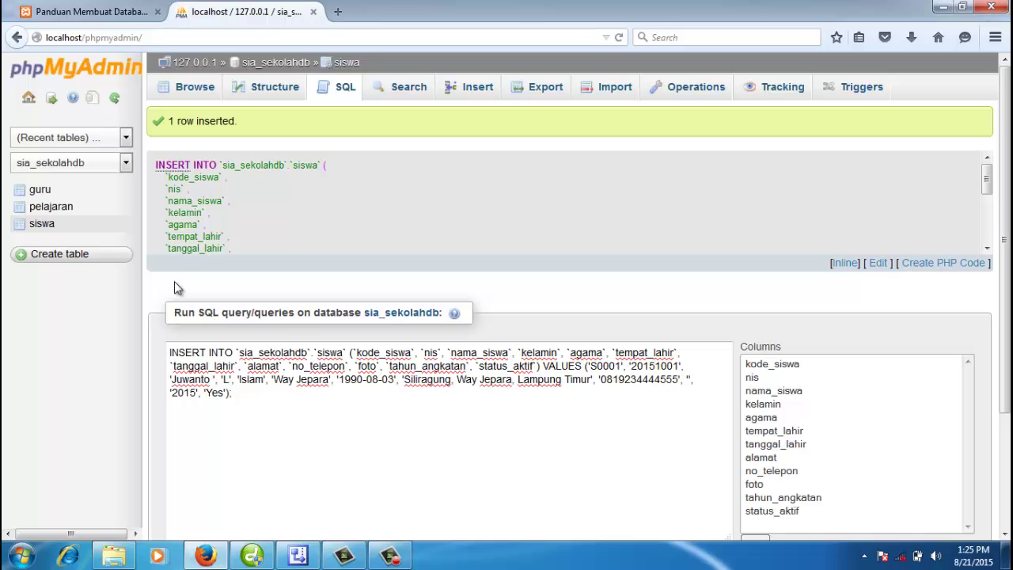
Step: Browse the inserted S0001 row in siswa, then return to the sia_sekolahdb table list
{"action": "left_click", "coordinate": [187, 89]}
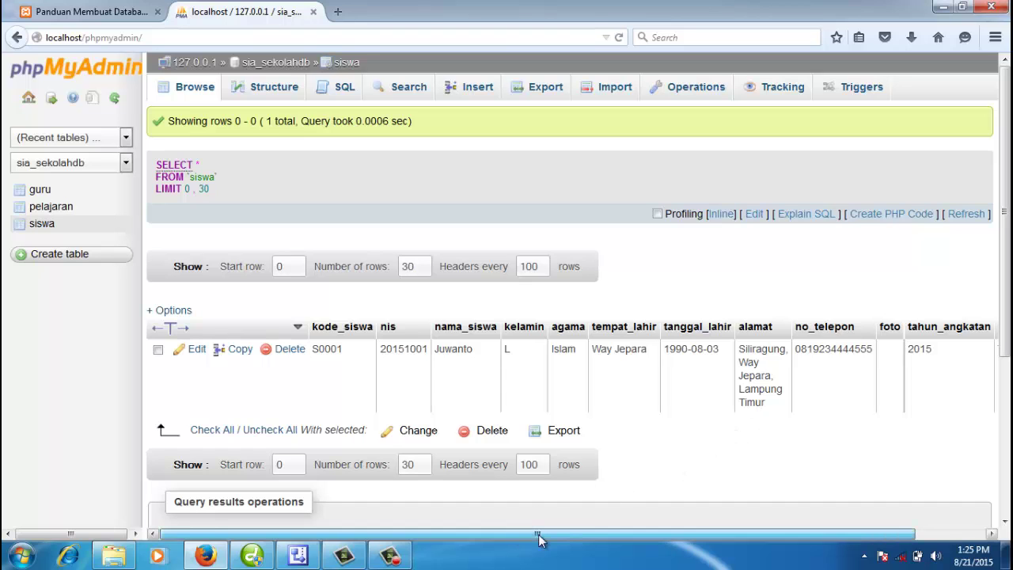
{"action": "left_click_drag", "start_coordinate": [527, 535], "coordinate": [594, 539]}
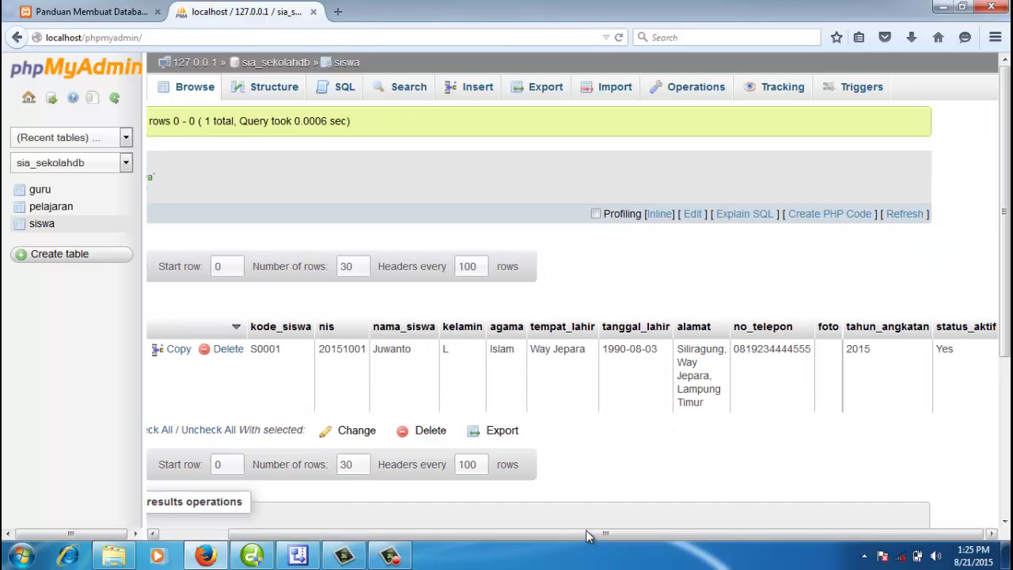
{"action": "left_click", "coordinate": [281, 67]}
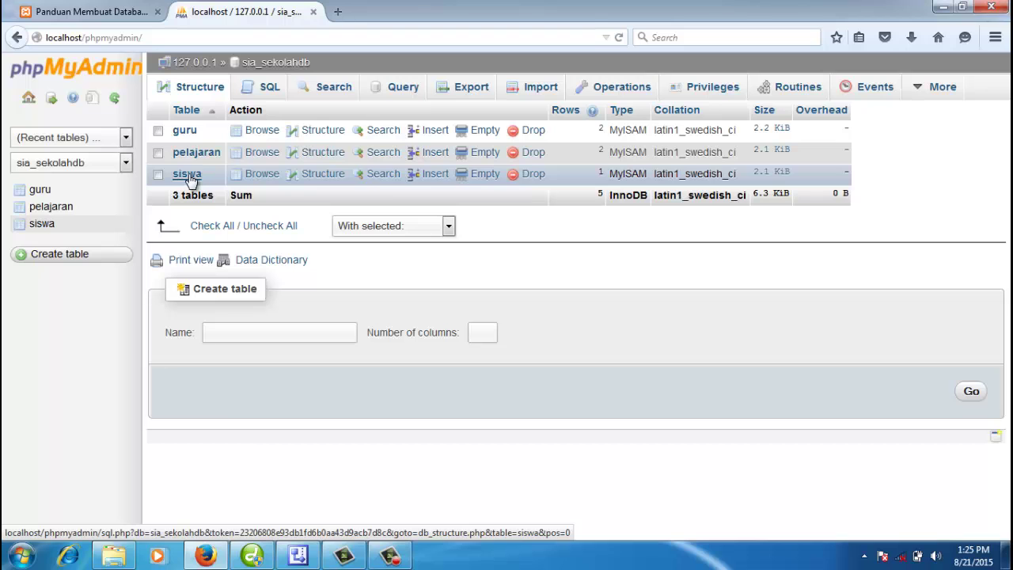
Step: Compare the guide's title page with the sia_sekolahdb overview, then show the Visio relation diagram
{"action": "left_click", "coordinate": [116, 14]}
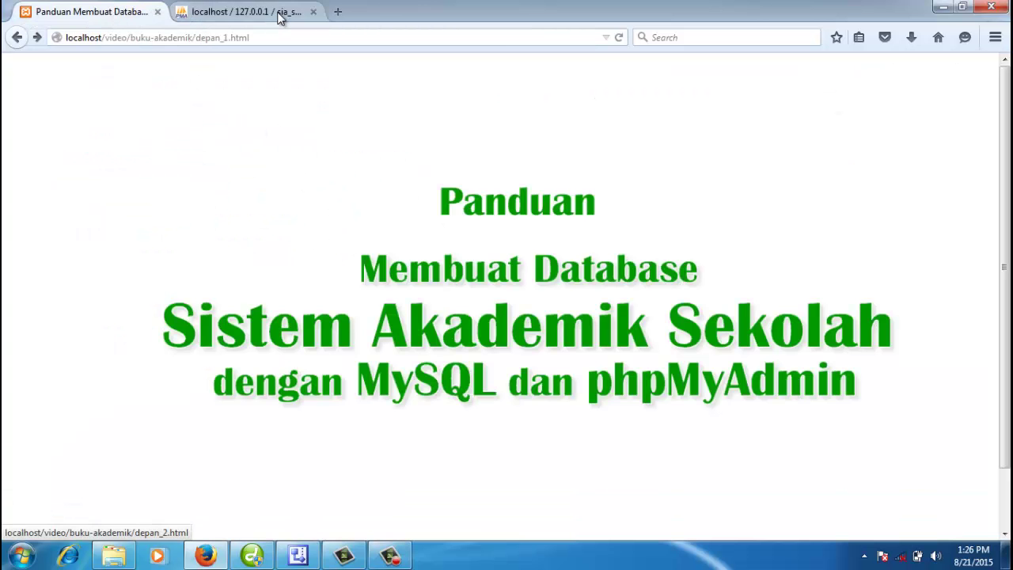
{"action": "left_click", "coordinate": [279, 16]}
{"action": "left_click", "coordinate": [133, 16]}
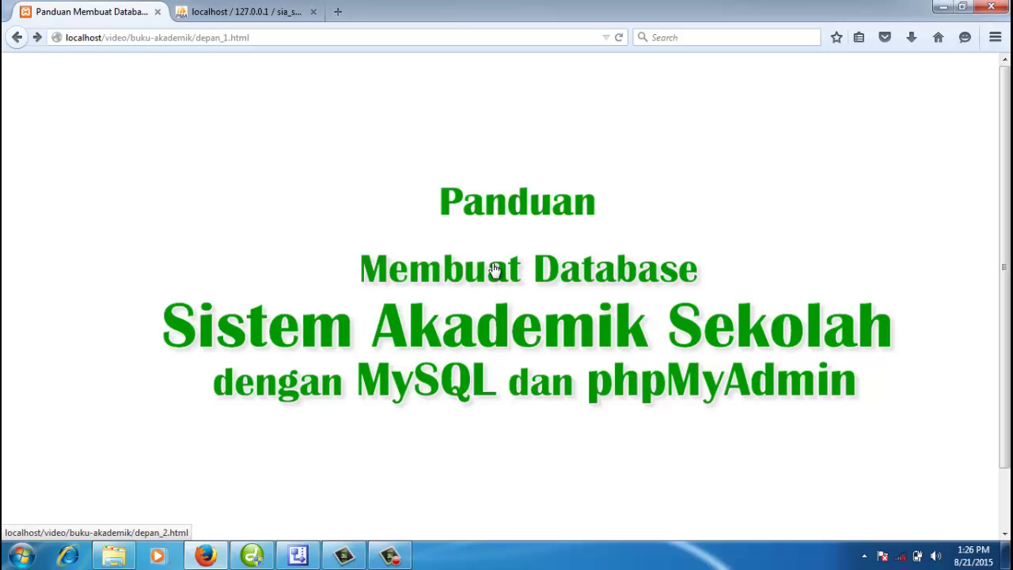
{"action": "left_click", "coordinate": [271, 11]}
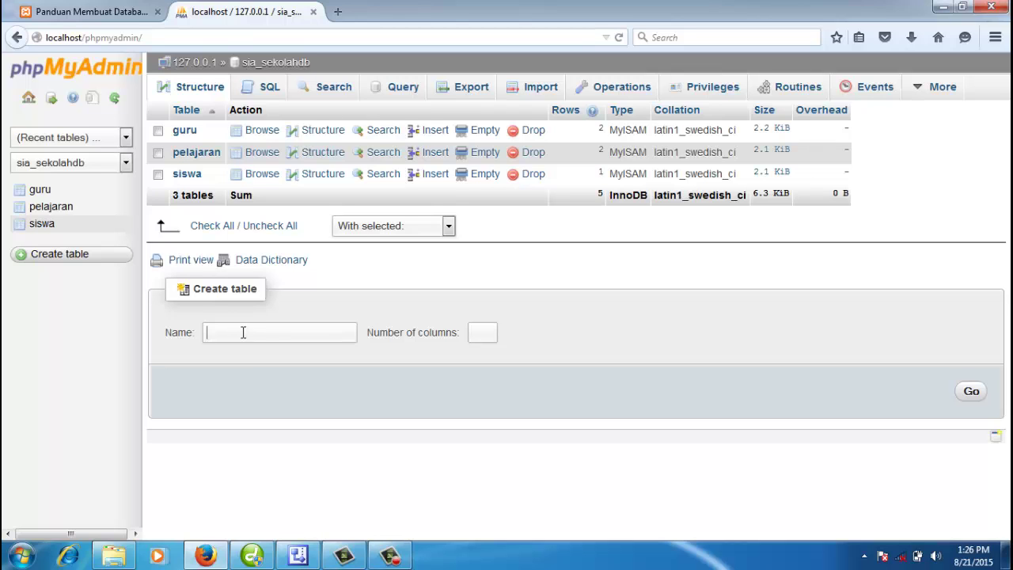
{"action": "left_click", "coordinate": [104, 13]}
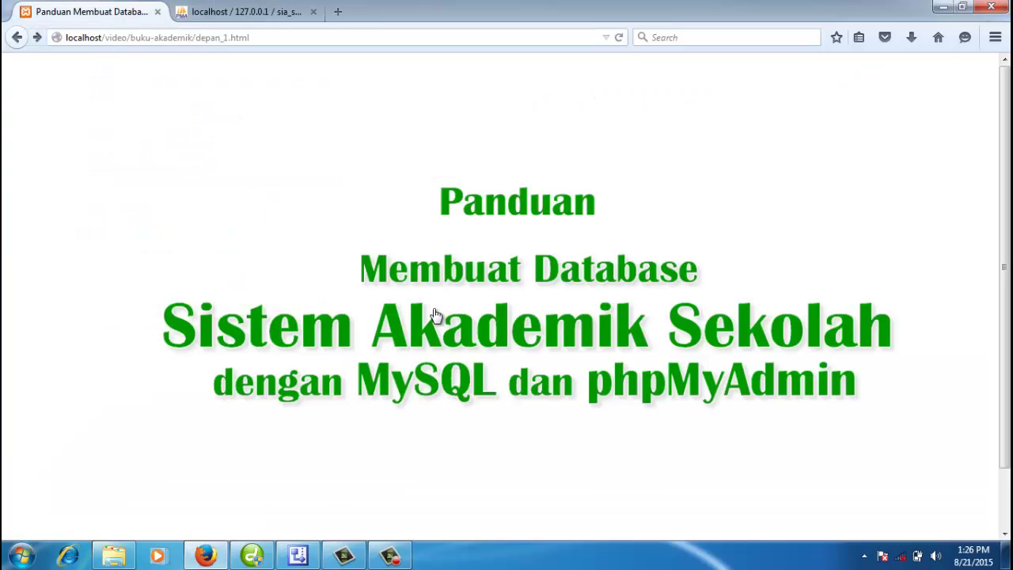
{"action": "left_click", "coordinate": [265, 13]}
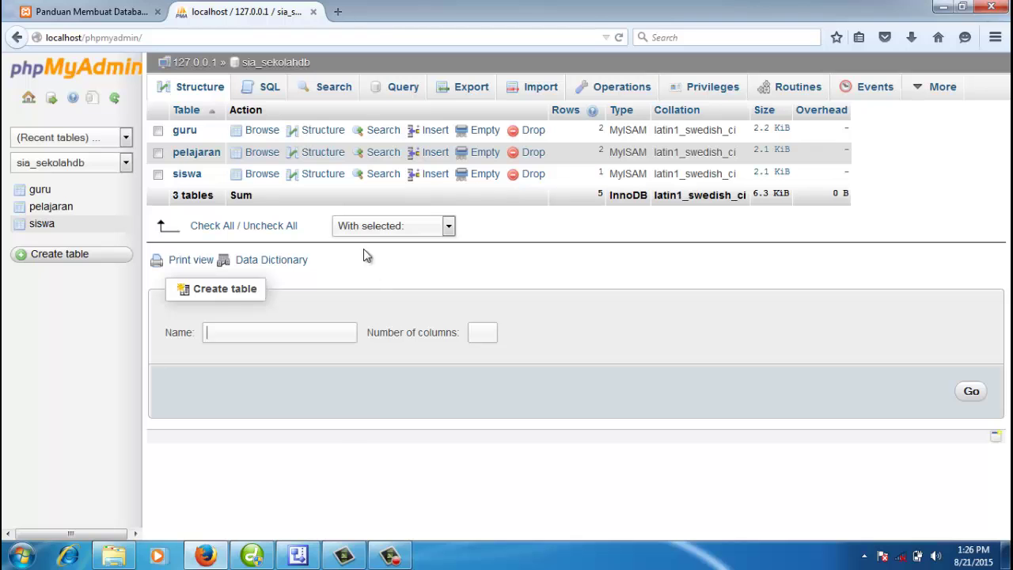
{"action": "left_click", "coordinate": [297, 555]}
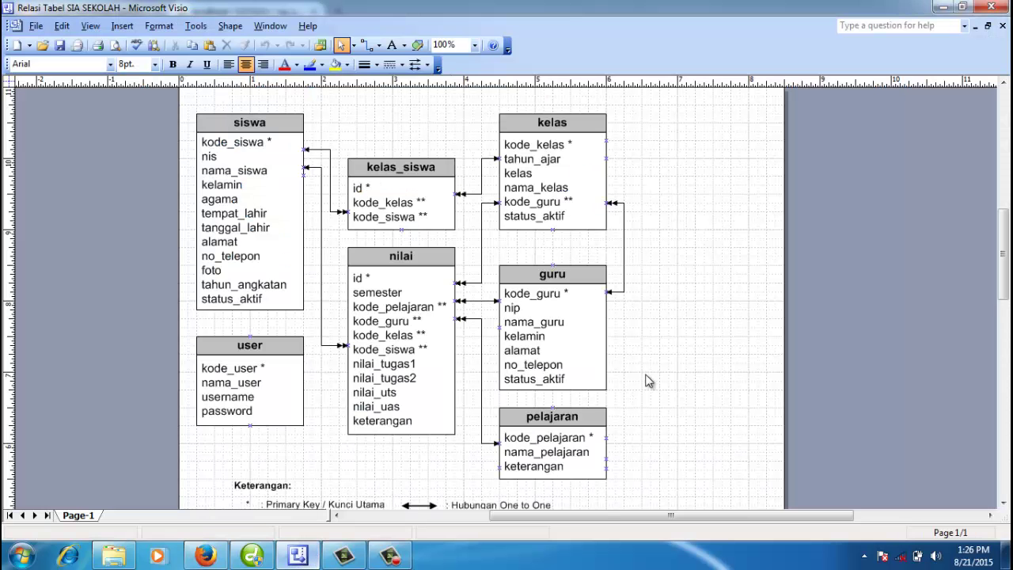
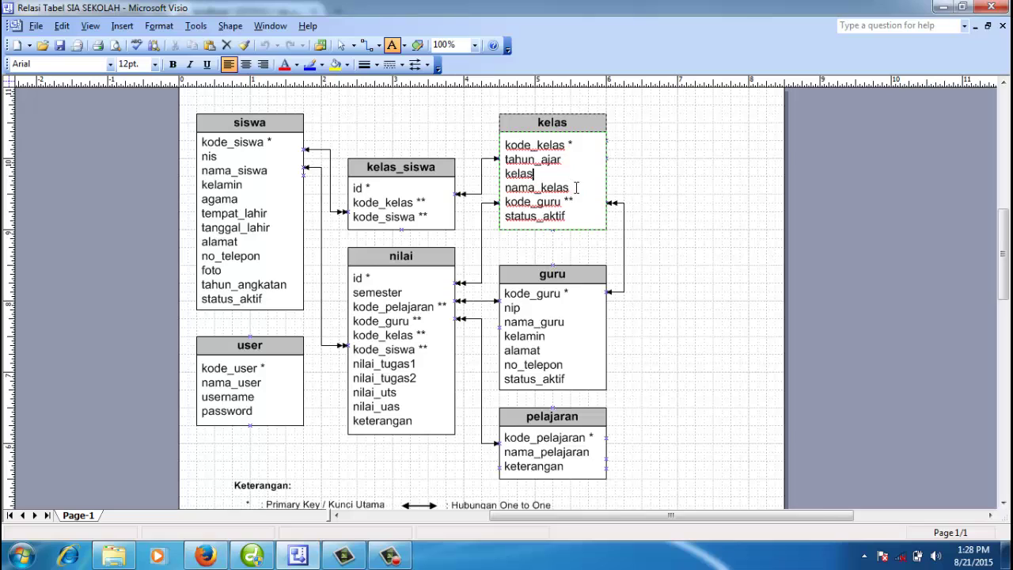
{"action": "left_click_drag", "start_coordinate": [572, 188], "coordinate": [506, 191]}
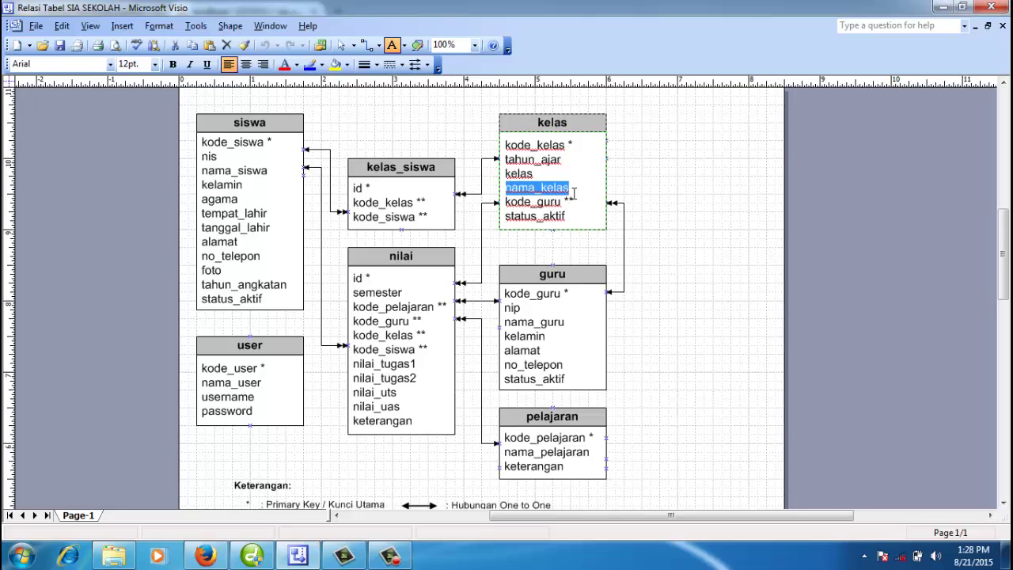
{"action": "left_click_drag", "start_coordinate": [588, 200], "coordinate": [506, 202]}
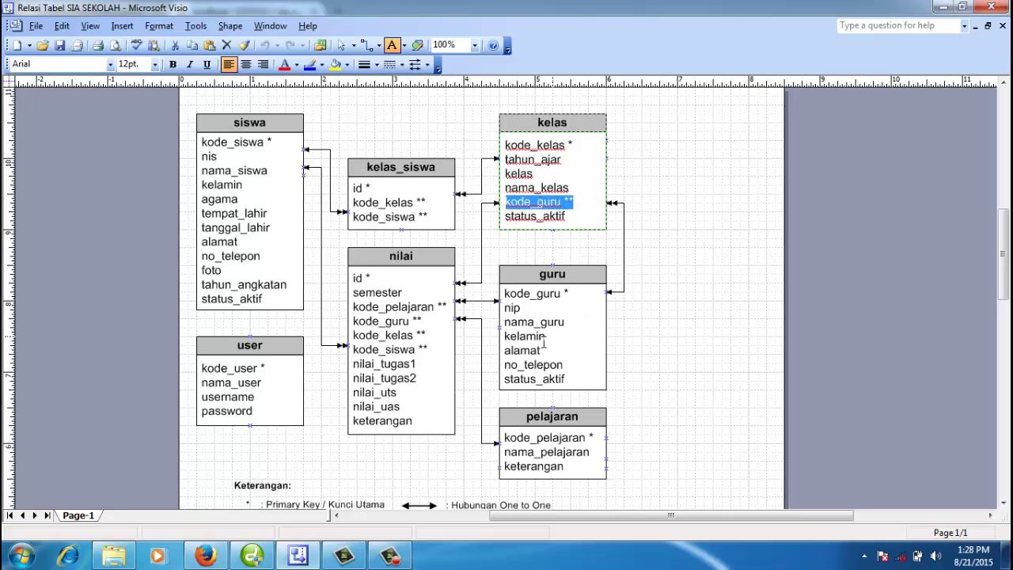
{"action": "double_click", "coordinate": [543, 294]}
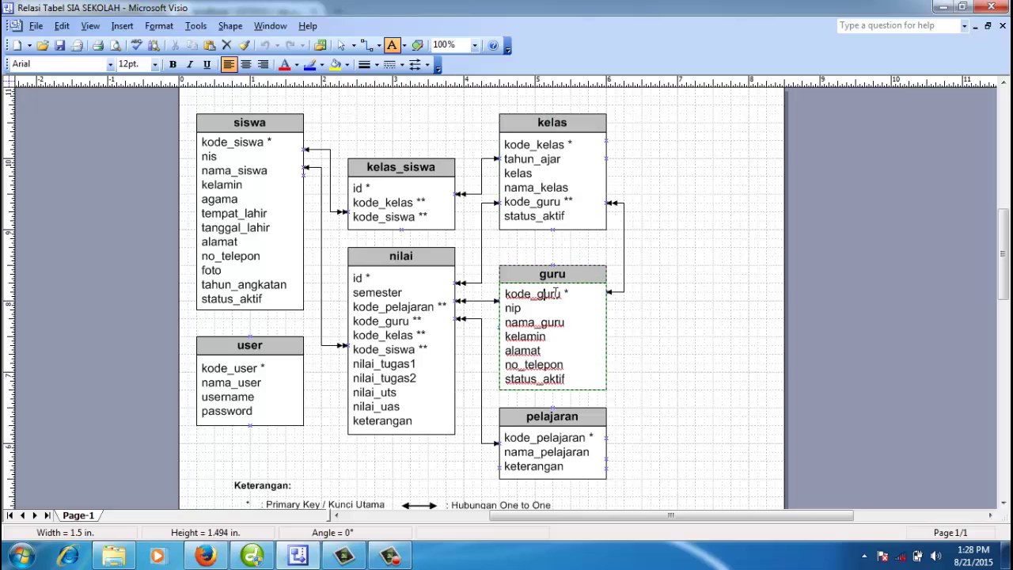
{"action": "left_click_drag", "start_coordinate": [574, 296], "coordinate": [505, 294]}
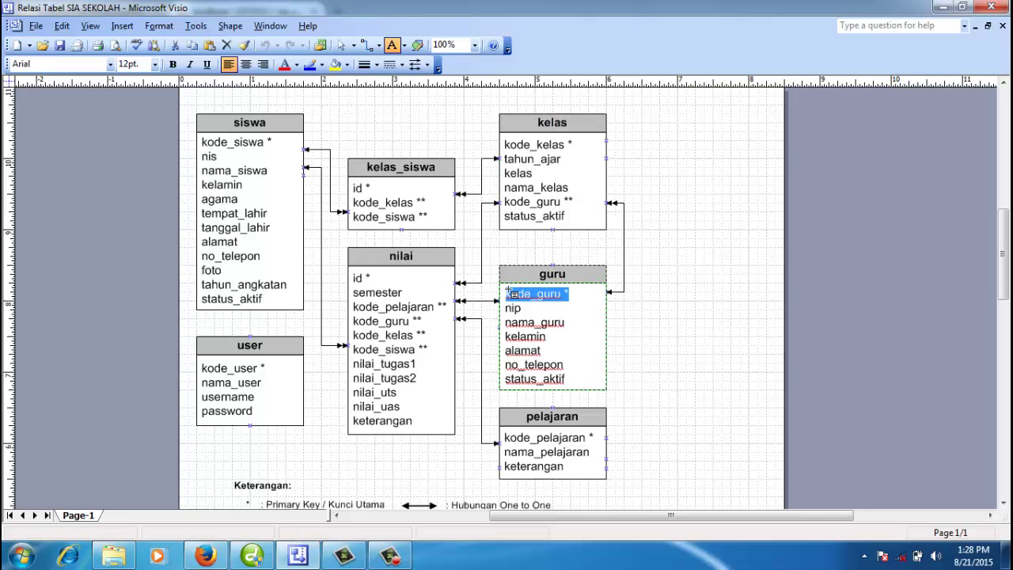
{"action": "double_click", "coordinate": [577, 202]}
{"action": "left_click_drag", "start_coordinate": [577, 202], "coordinate": [509, 207]}
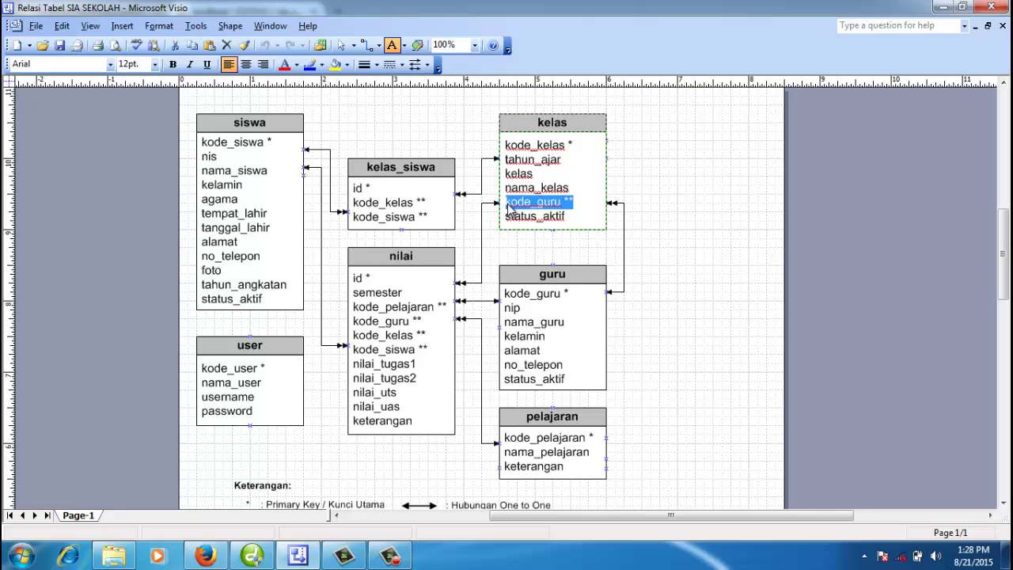
{"action": "left_click", "coordinate": [576, 211]}
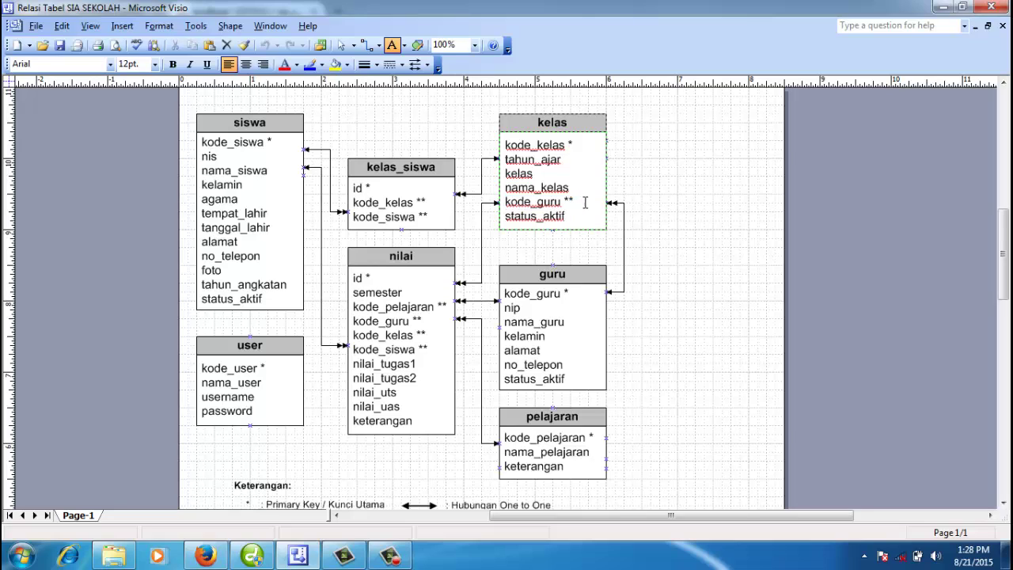
{"action": "left_click_drag", "start_coordinate": [577, 202], "coordinate": [507, 202]}
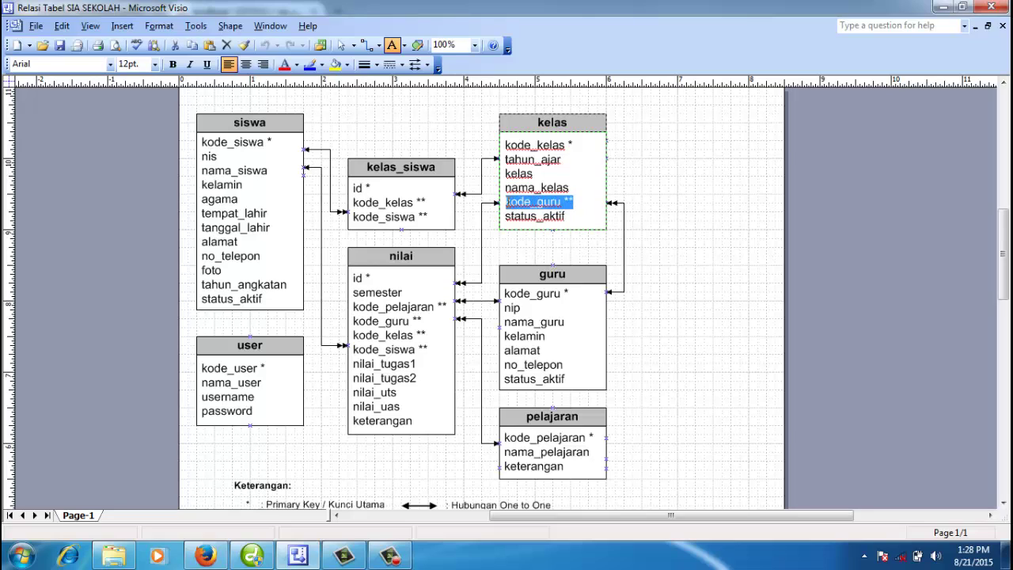
{"action": "left_click", "coordinate": [578, 205]}
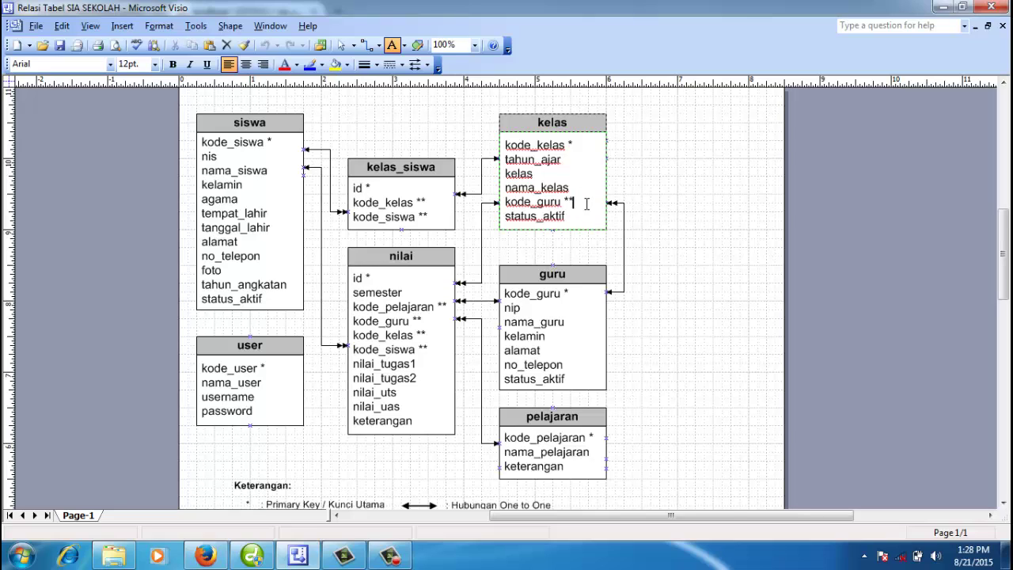
{"action": "left_click_drag", "start_coordinate": [587, 203], "coordinate": [507, 203]}
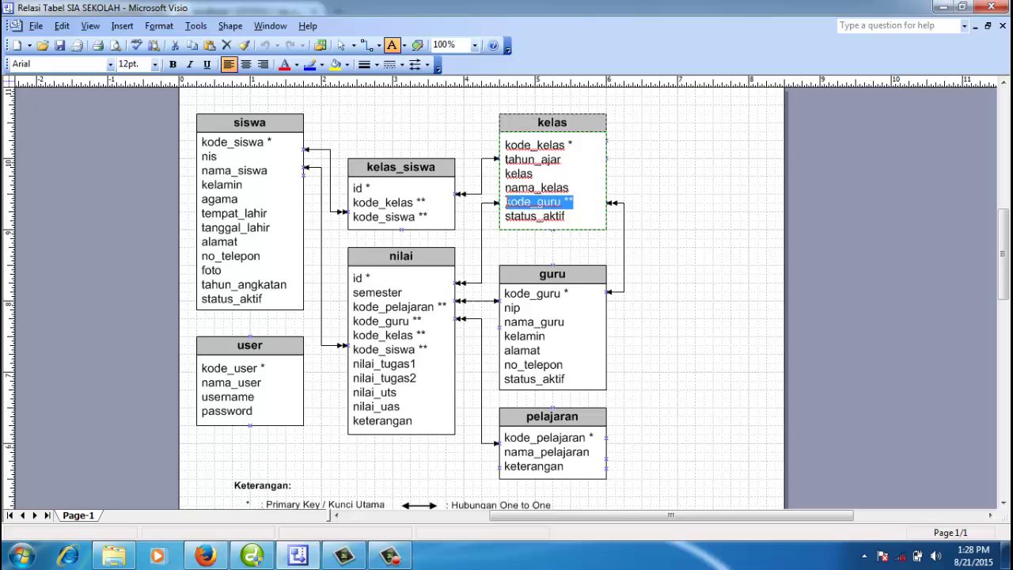
{"action": "left_click", "coordinate": [543, 216]}
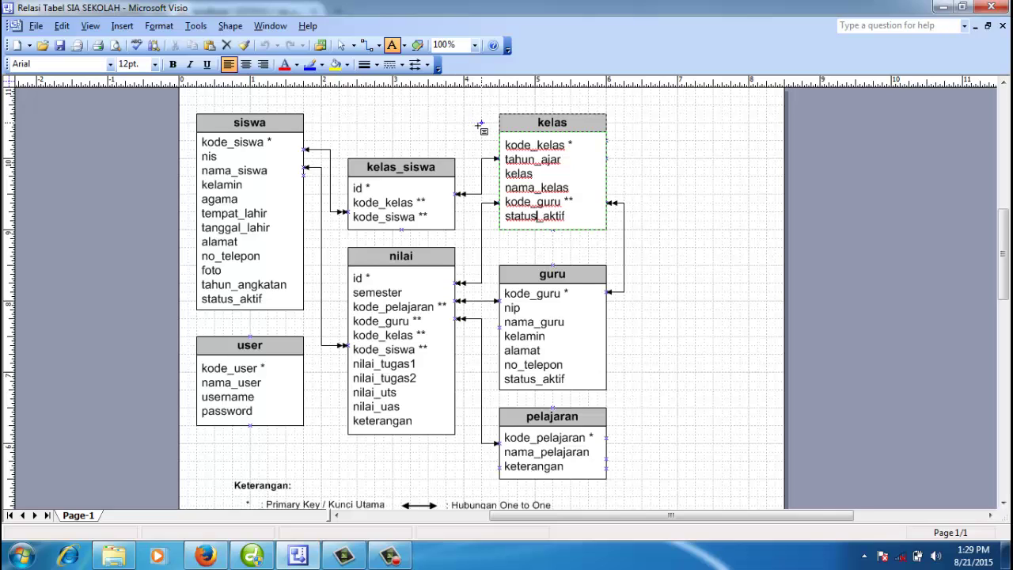
Step: From the sia_sekolahdb overview, create a table named kelas with 6 columns
{"action": "left_click", "coordinate": [205, 553]}
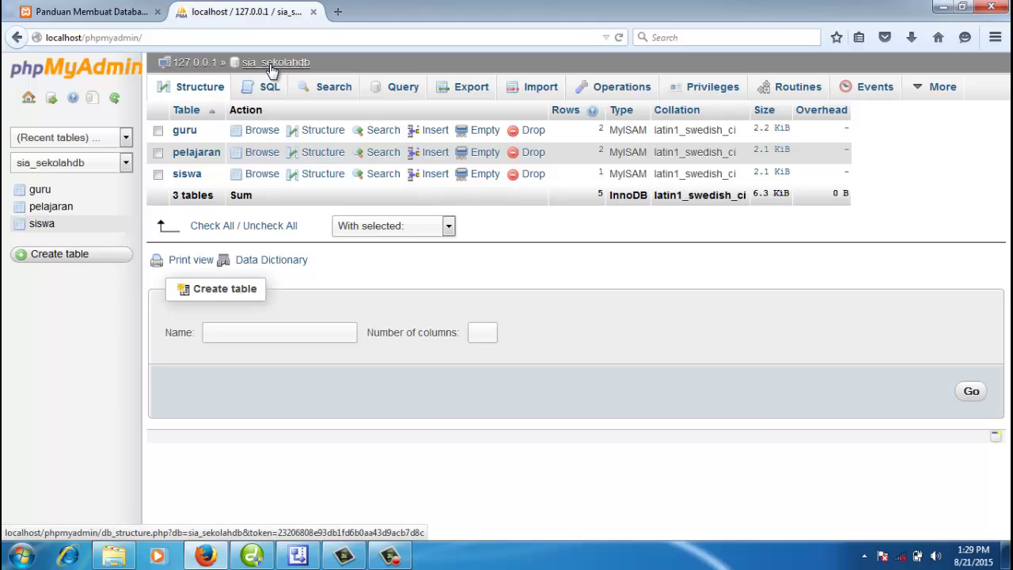
{"action": "left_click", "coordinate": [269, 68]}
{"action": "left_click", "coordinate": [259, 67]}
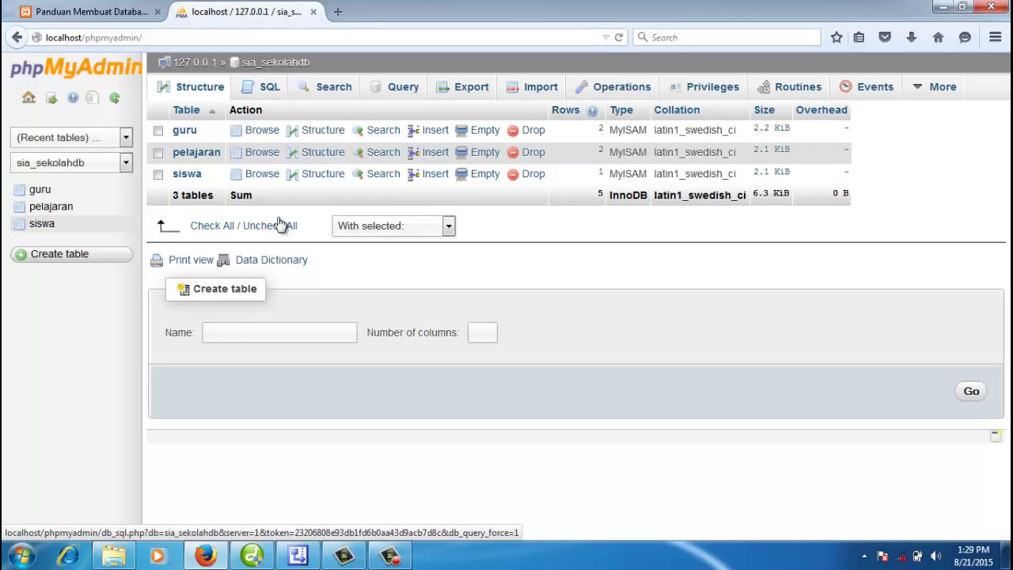
{"action": "left_click", "coordinate": [272, 332]}
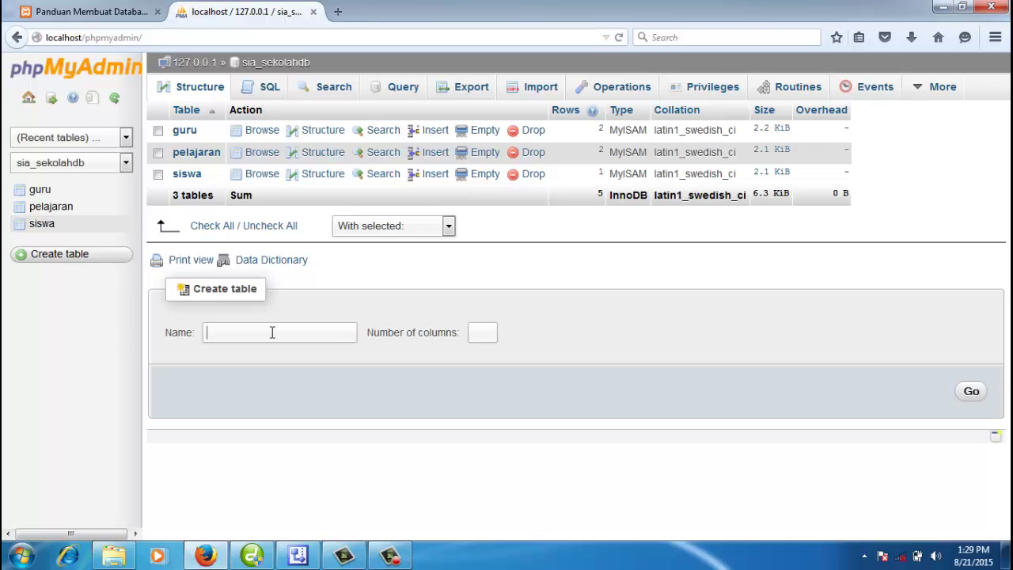
{"action": "type", "text": "kelas"}
{"action": "left_click", "coordinate": [297, 556]}
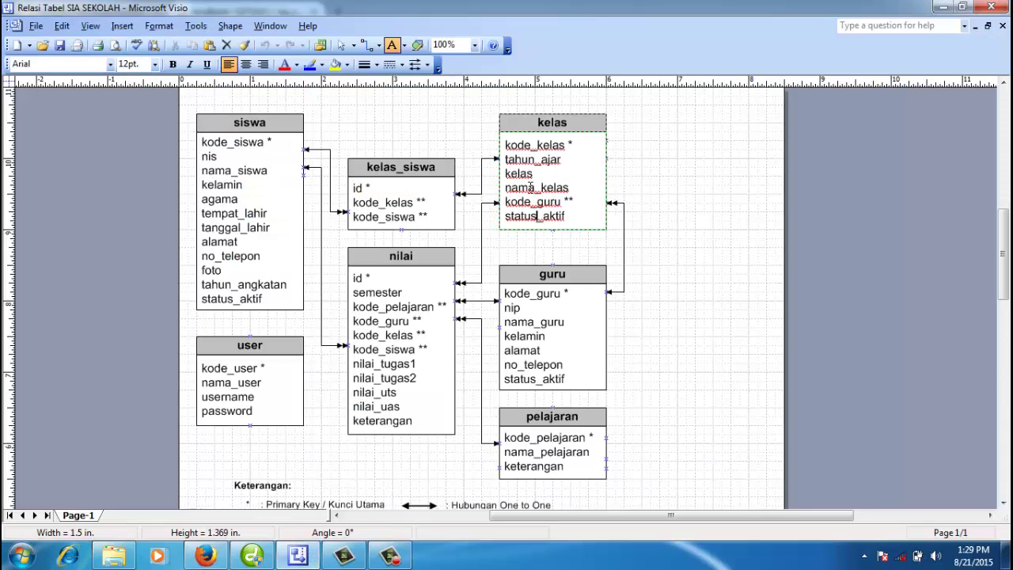
{"action": "left_click", "coordinate": [213, 556]}
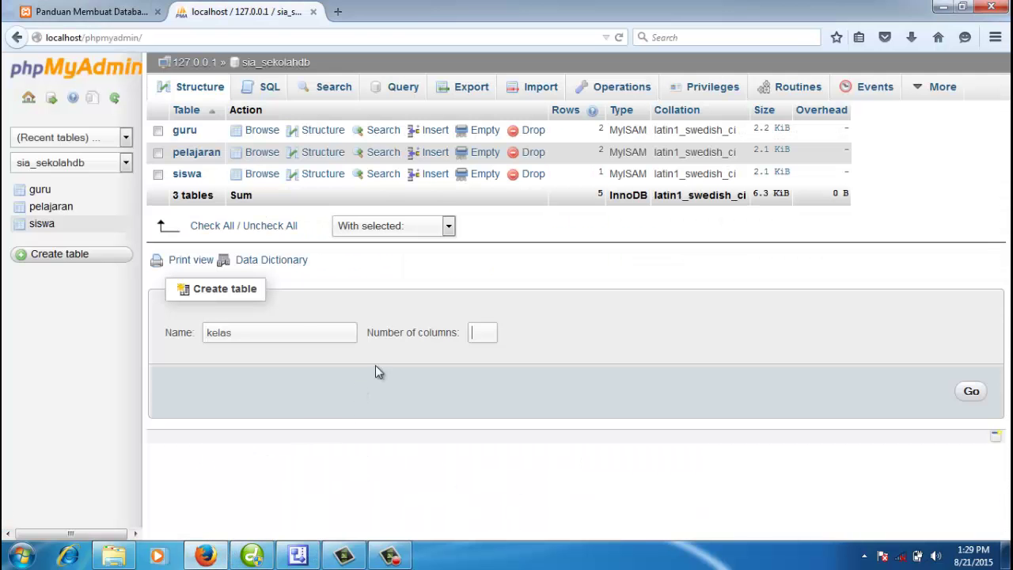
{"action": "type", "text": "6"}
{"action": "left_click", "coordinate": [326, 333]}
{"action": "left_click", "coordinate": [973, 392]}
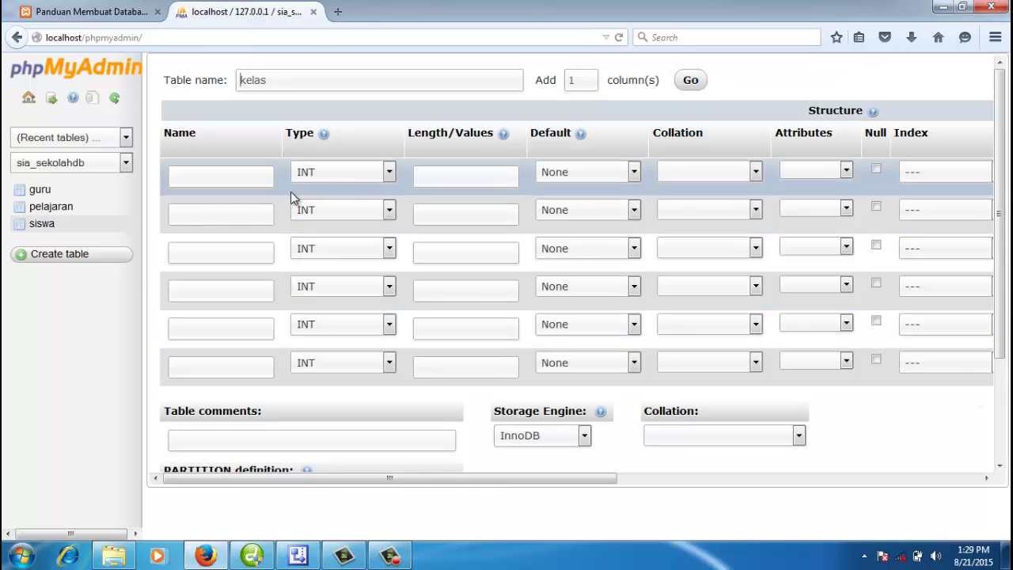
Step: Name the first two columns kode_kelas and tahun_ajar, checking the Visio diagram
{"action": "left_click", "coordinate": [298, 556]}
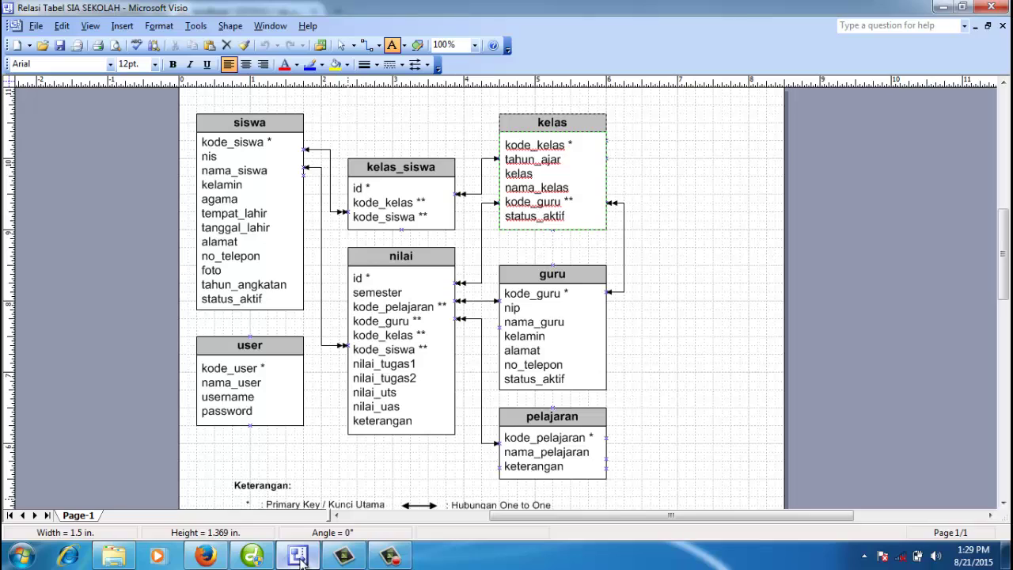
{"action": "left_click", "coordinate": [299, 557]}
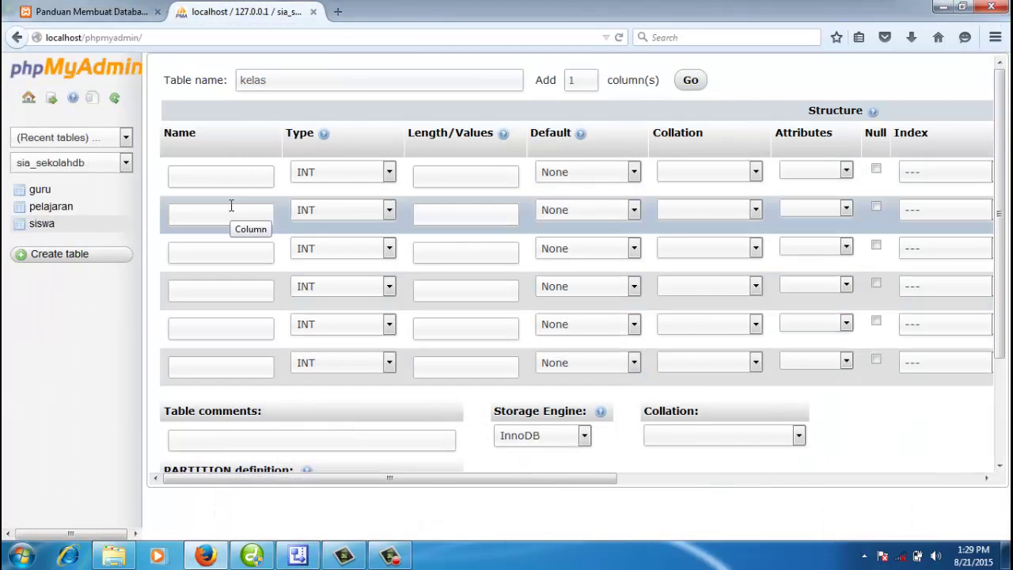
{"action": "type", "text": "kode_kelas"}
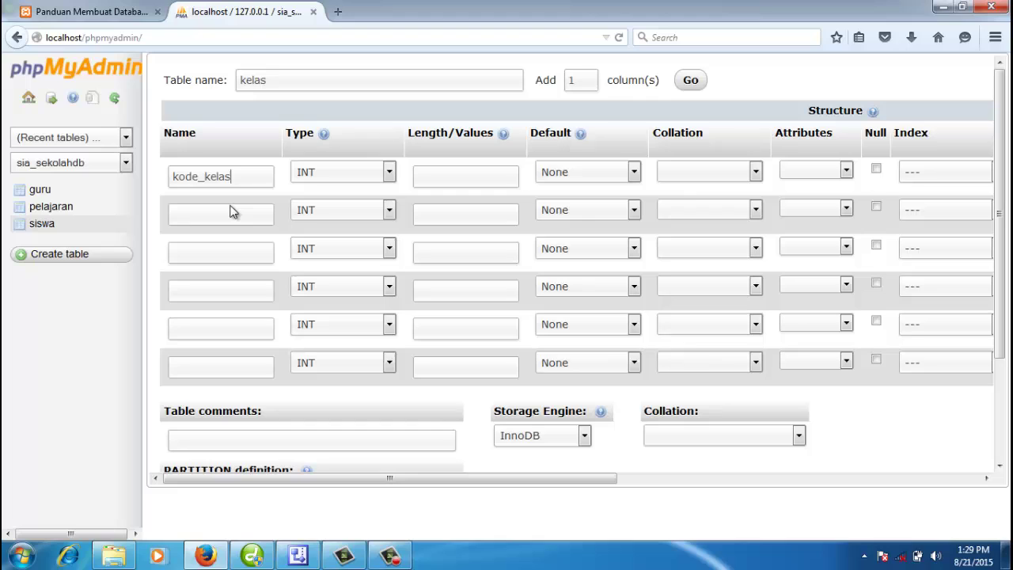
{"action": "key", "text": "Tab"}
{"action": "left_click", "coordinate": [231, 212]}
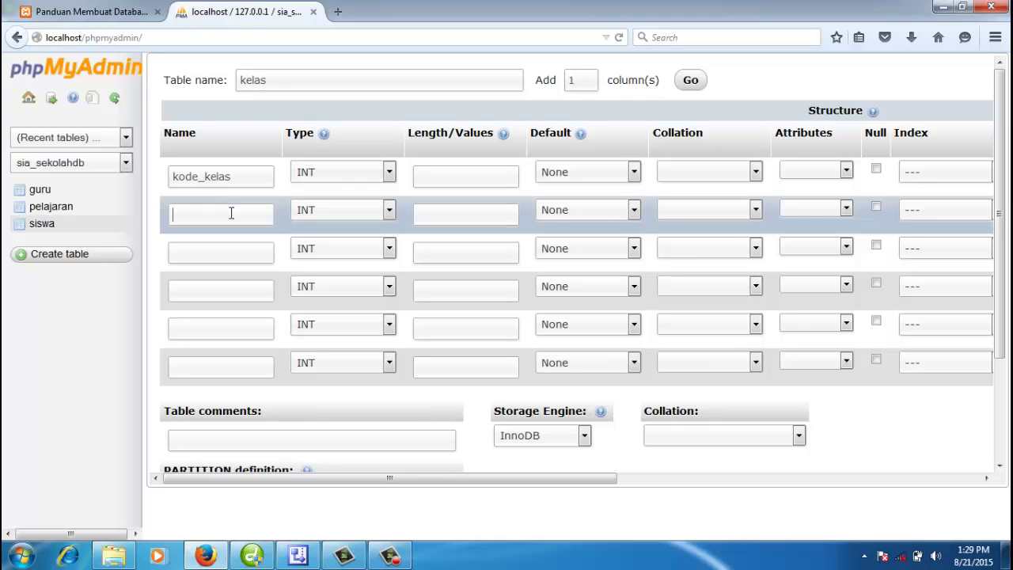
{"action": "type", "text": "tahun_ajar"}
Step: Name the remaining columns kelas, nama_kelas, kd_guru and status_aktif
{"action": "left_click", "coordinate": [242, 251]}
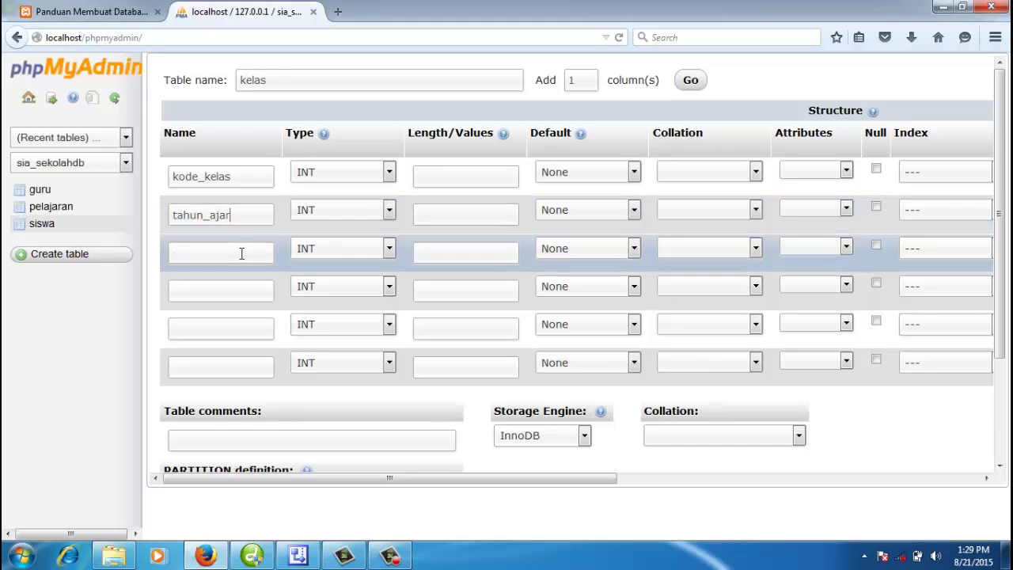
{"action": "left_click", "coordinate": [298, 556]}
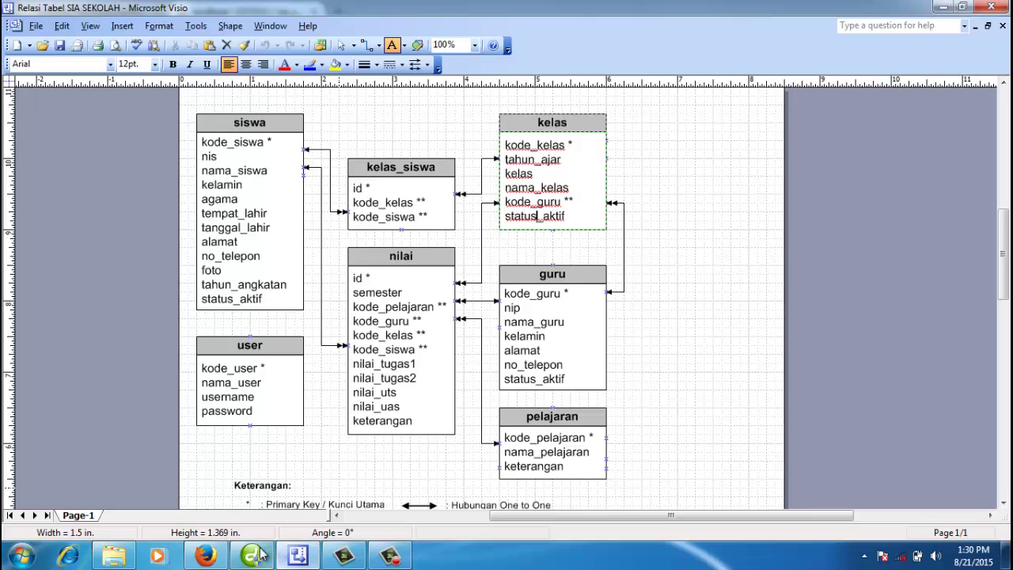
{"action": "left_click", "coordinate": [205, 483]}
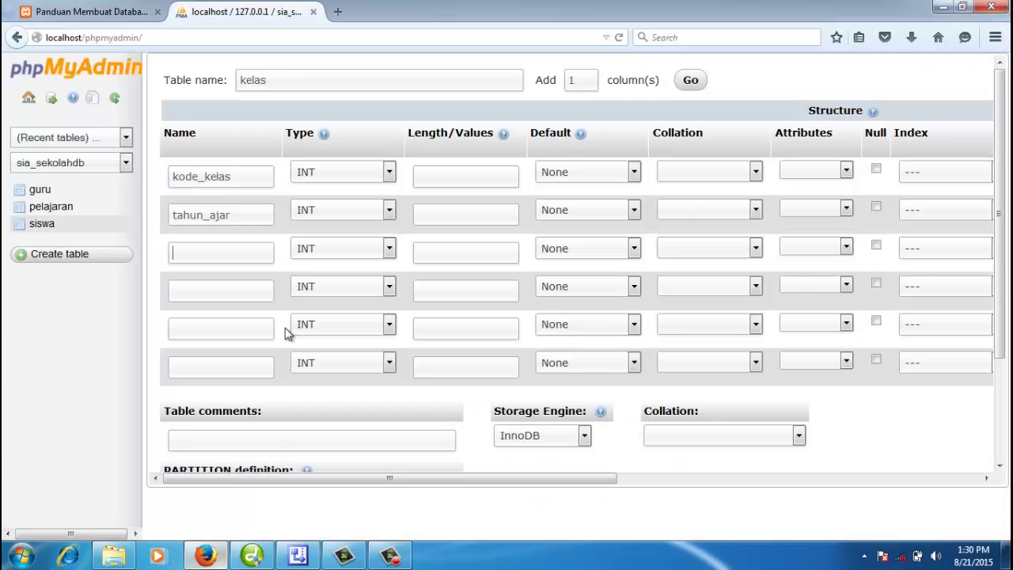
{"action": "left_click", "coordinate": [236, 261]}
{"action": "type", "text": "kelas"}
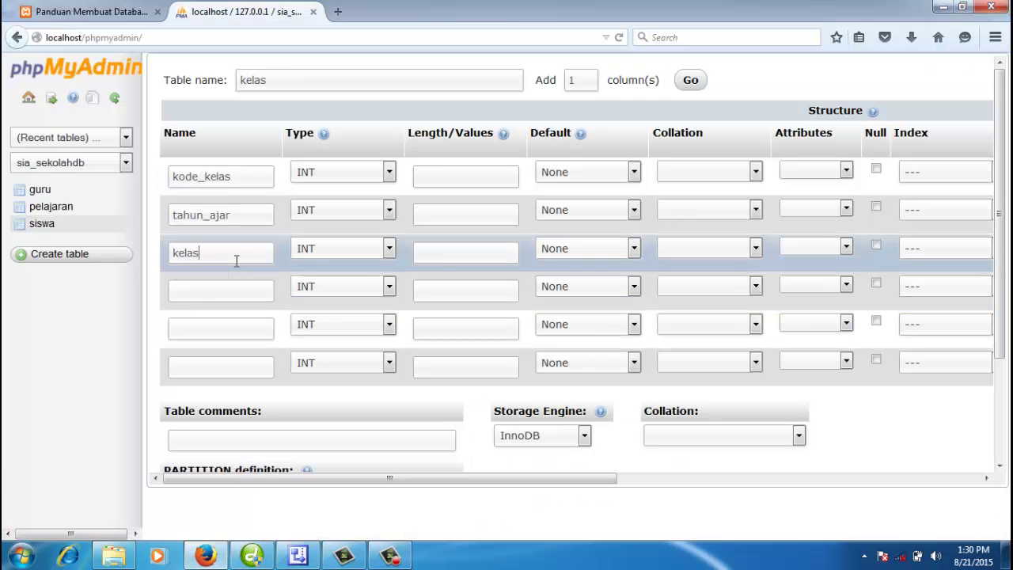
{"action": "type", "text": "na"}
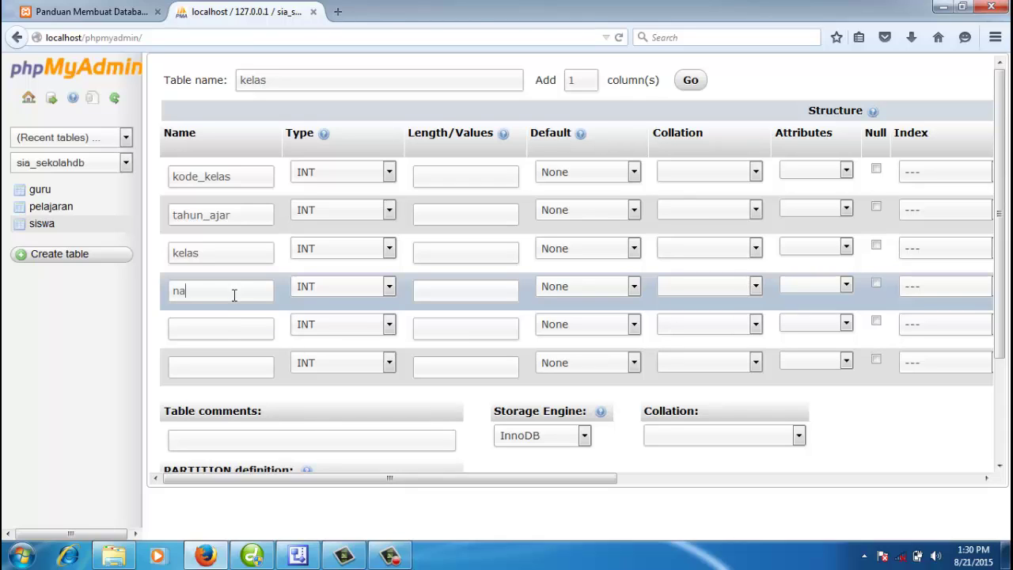
{"action": "type", "text": "ma_kelas"}
{"action": "left_click", "coordinate": [227, 325]}
{"action": "type", "text": "kd"}
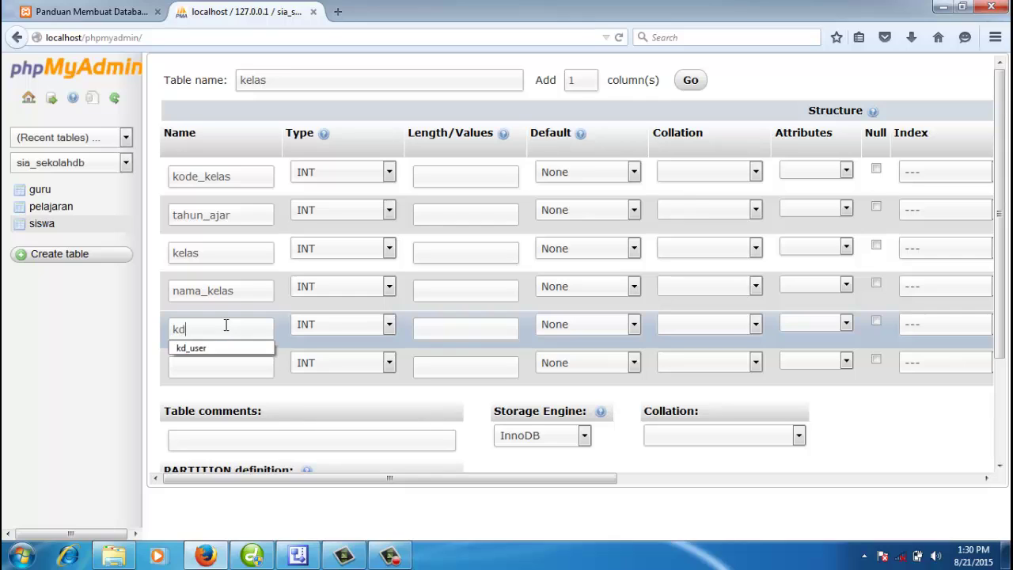
{"action": "type", "text": "_guru"}
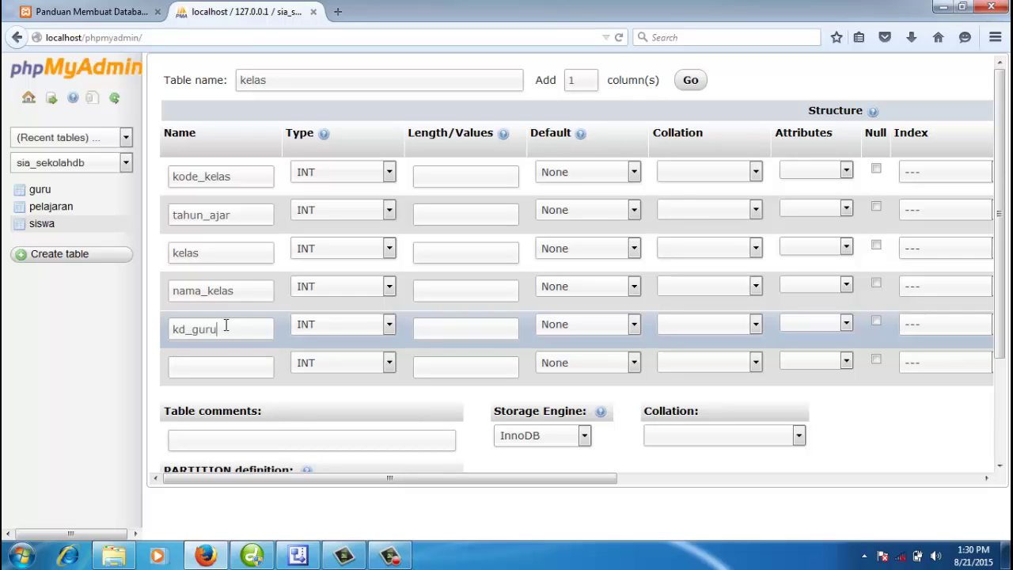
{"action": "type", "text": "s"}
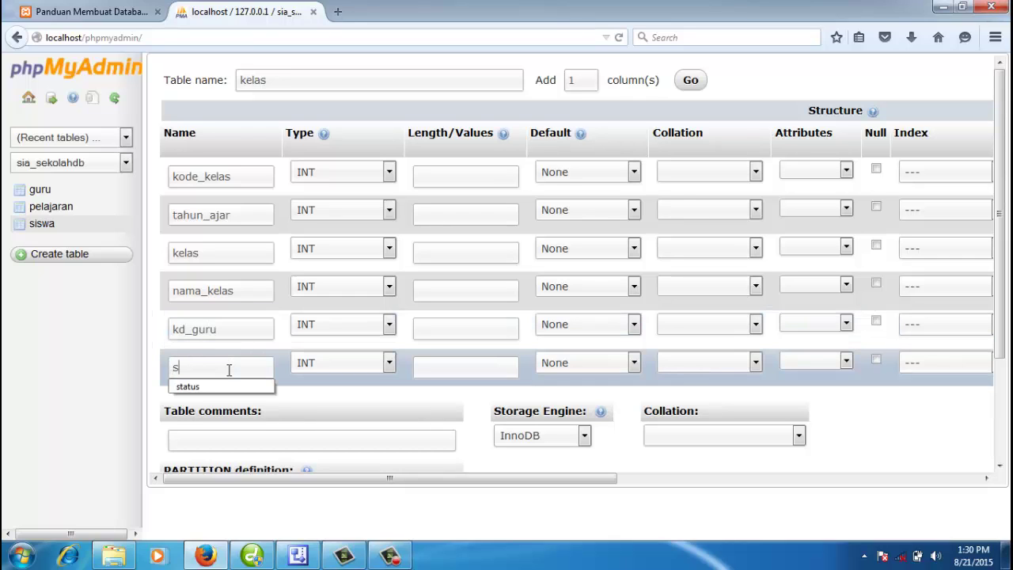
{"action": "type", "text": "tatus_akti"}
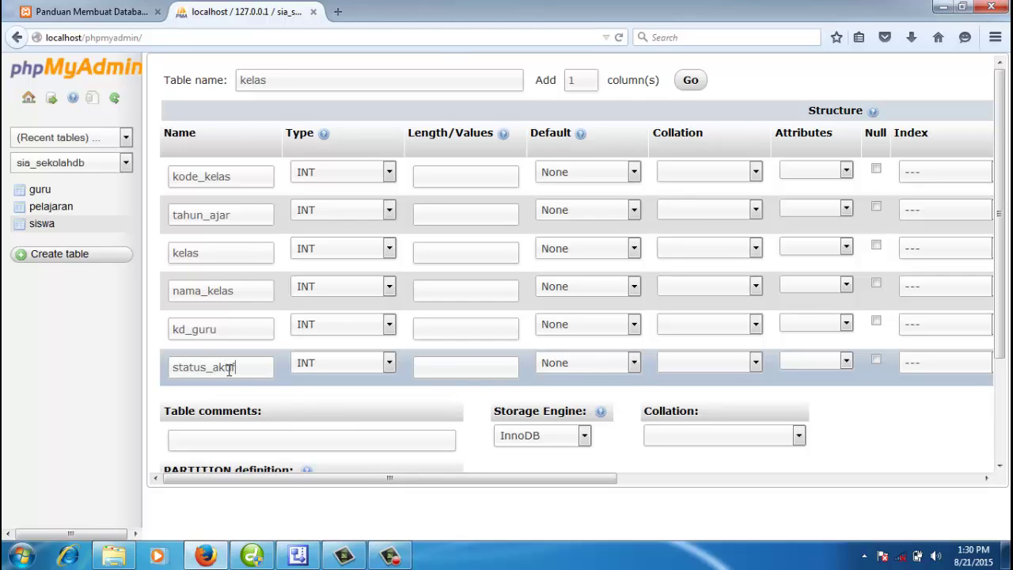
{"action": "type", "text": "f"}
Step: Set status_aktif's type to ENUM and kode_kelas to CHAR with length 5
{"action": "key", "text": "Tab"}
{"action": "key", "text": "e"}
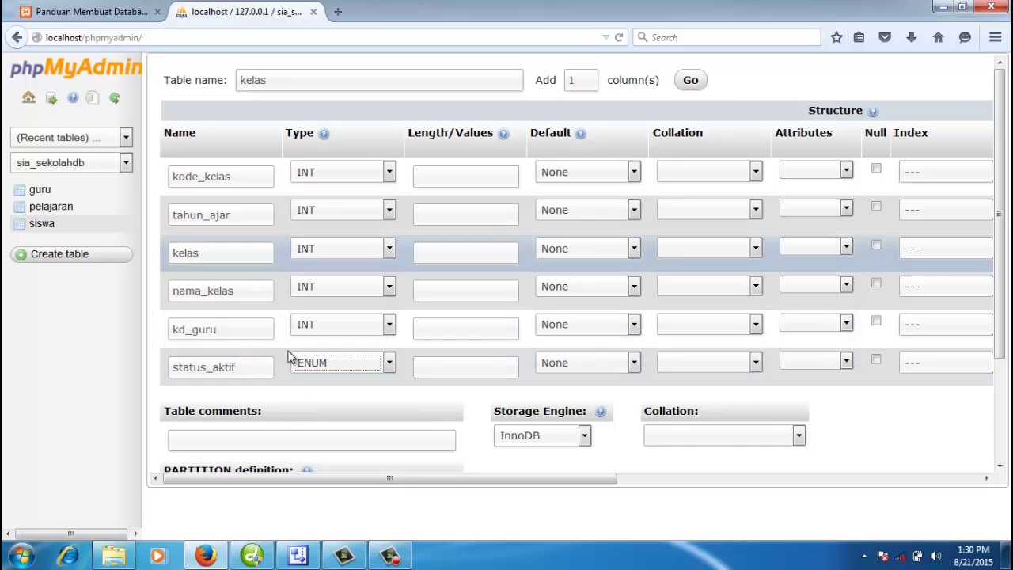
{"action": "left_click", "coordinate": [441, 367]}
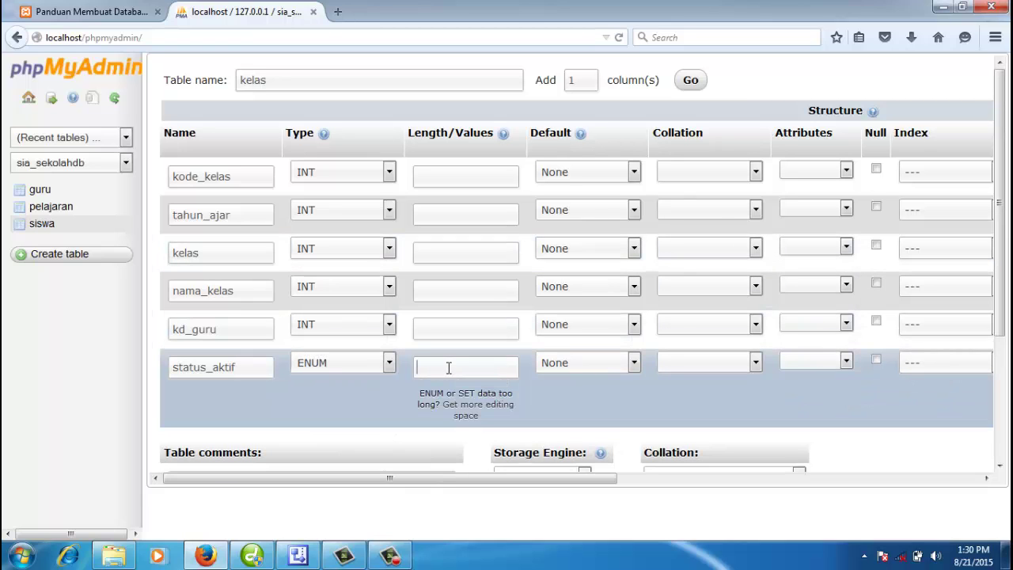
{"action": "left_click", "coordinate": [245, 178]}
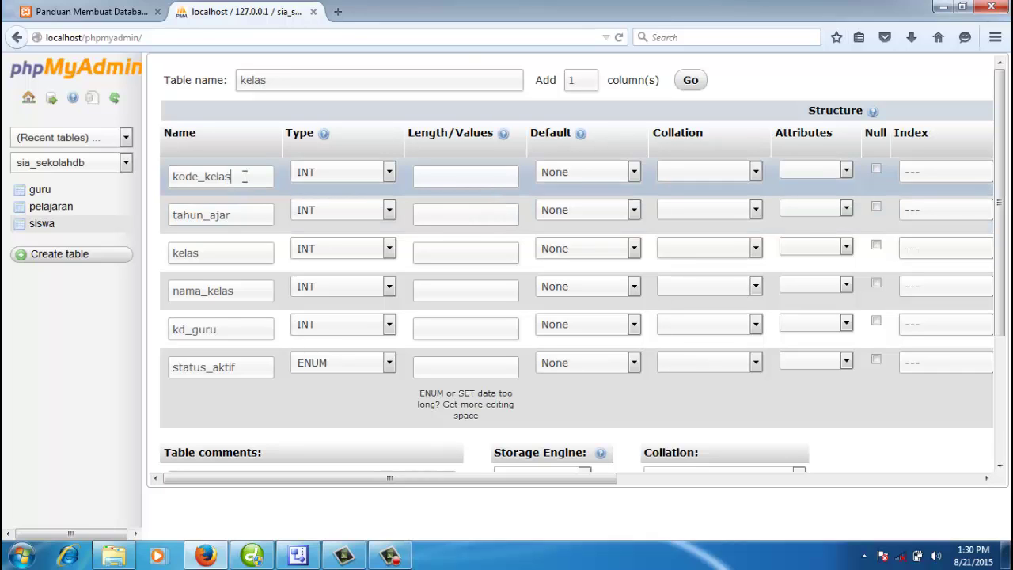
{"action": "left_click_drag", "start_coordinate": [245, 178], "coordinate": [173, 178]}
{"action": "left_click", "coordinate": [306, 172]}
{"action": "key", "text": "c"}
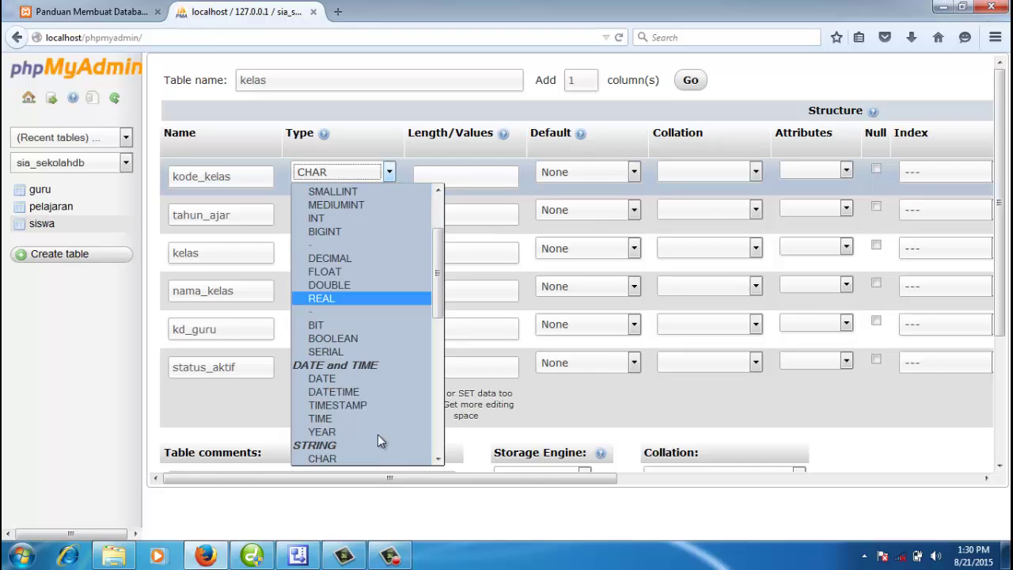
{"action": "left_click", "coordinate": [338, 461]}
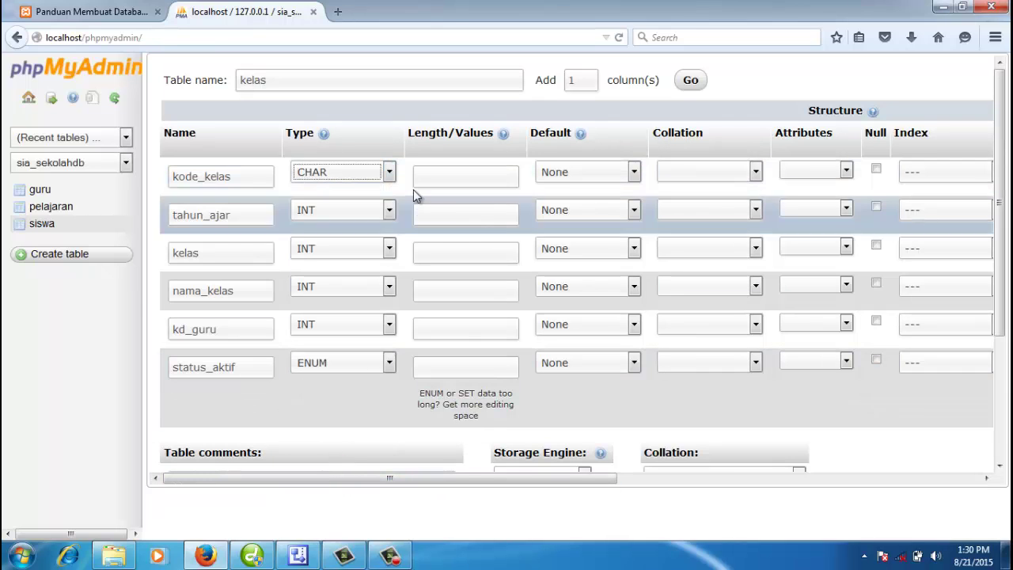
{"action": "left_click", "coordinate": [430, 181]}
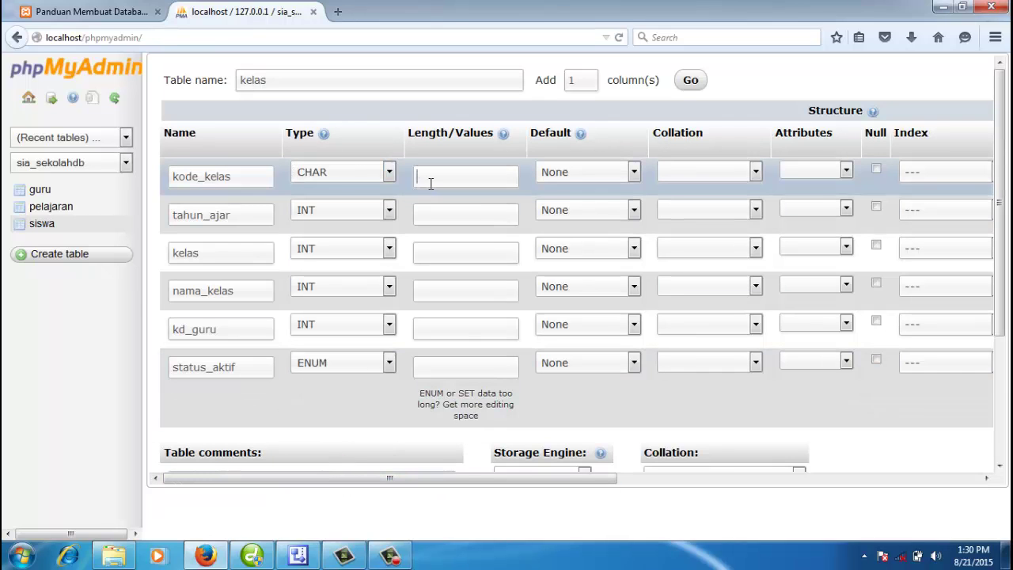
{"action": "type", "text": "5"}
Step: Make tahun_ajar, kelas and nama_kelas VARCHAR columns of length 10
{"action": "left_click", "coordinate": [258, 216]}
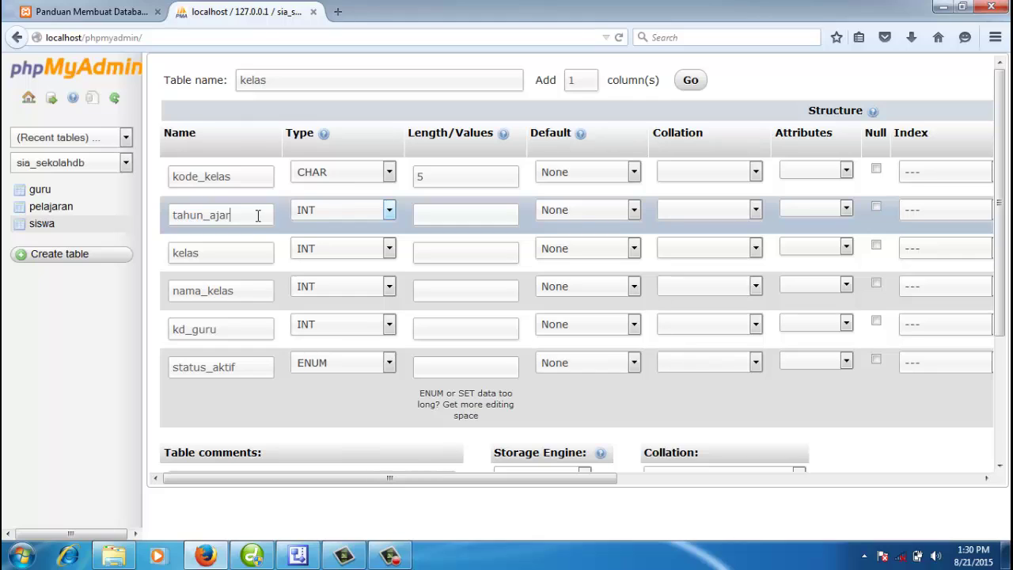
{"action": "key", "text": "Tab"}
{"action": "key", "text": "v"}
{"action": "left_click", "coordinate": [466, 209]}
{"action": "type", "text": "10"}
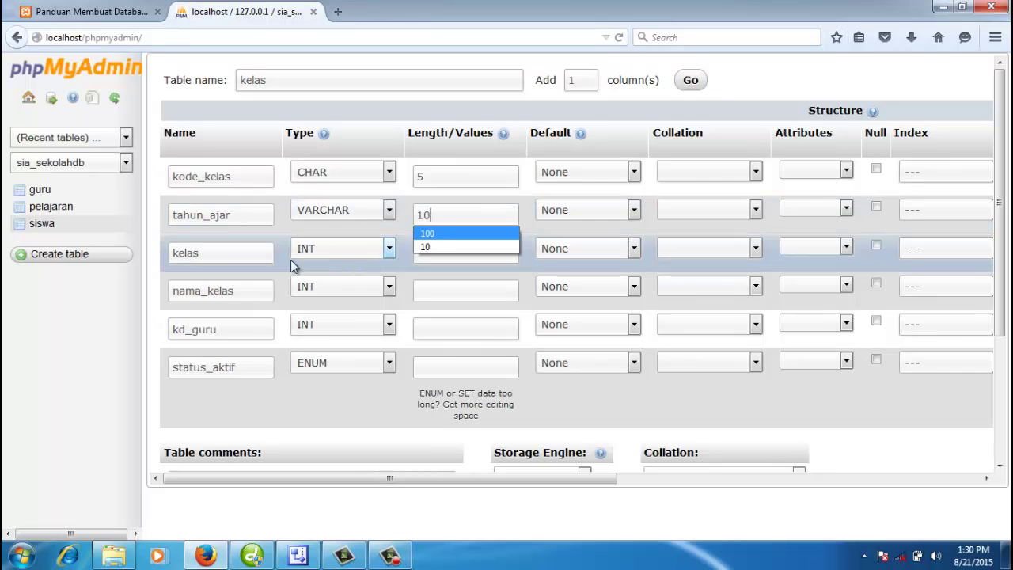
{"action": "left_click", "coordinate": [250, 259]}
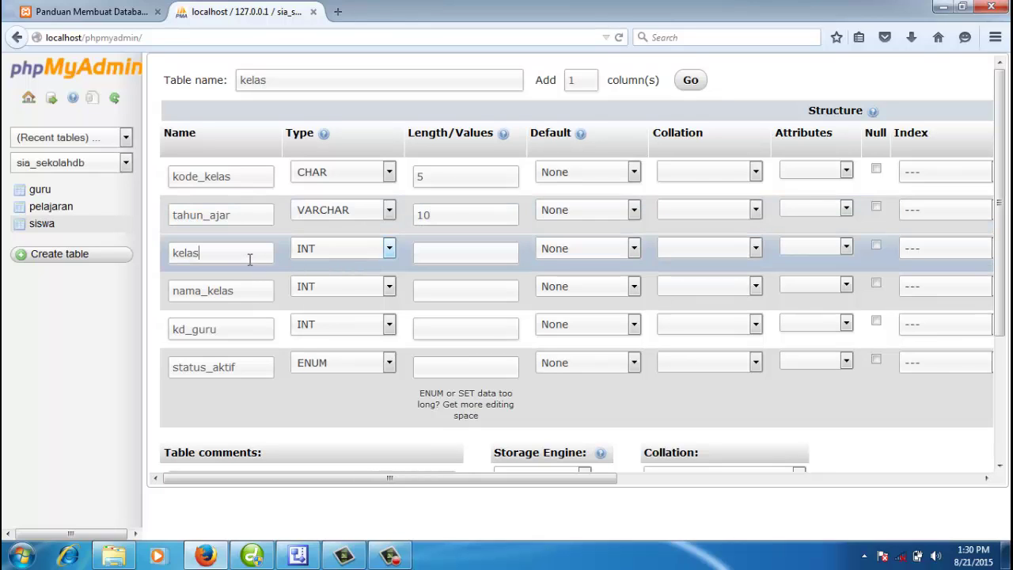
{"action": "key", "text": "Tab"}
{"action": "key", "text": "Down"}
{"action": "left_click", "coordinate": [447, 256]}
{"action": "type", "text": "10"}
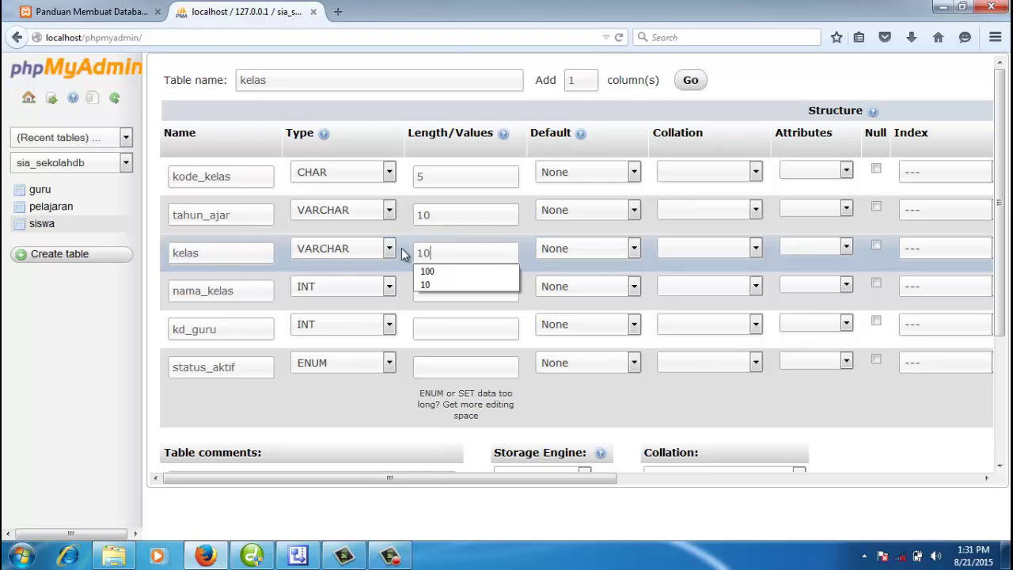
{"action": "left_click", "coordinate": [242, 292]}
{"action": "key", "text": "Tab"}
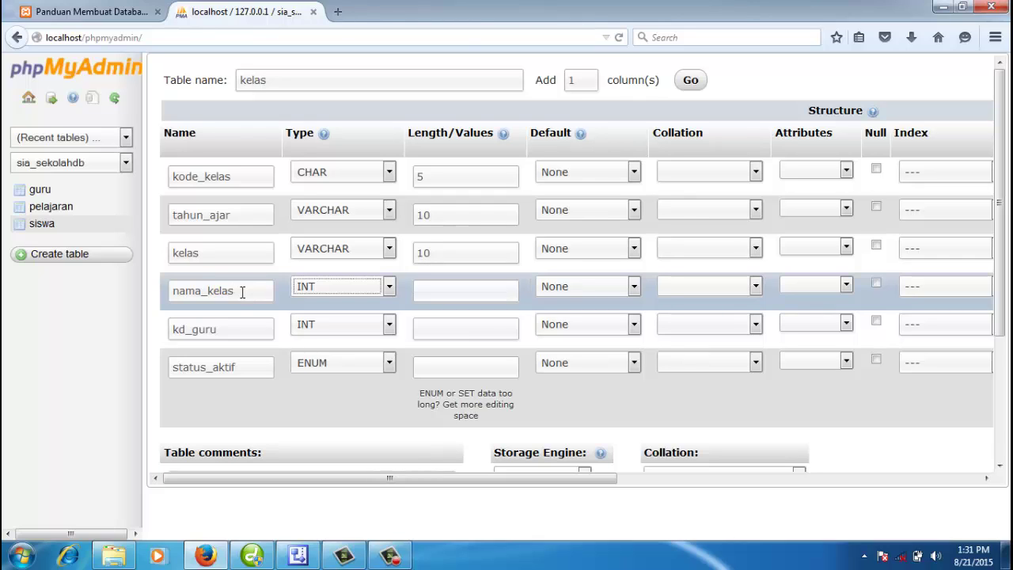
{"action": "key", "text": "Down"}
{"action": "left_click", "coordinate": [449, 289]}
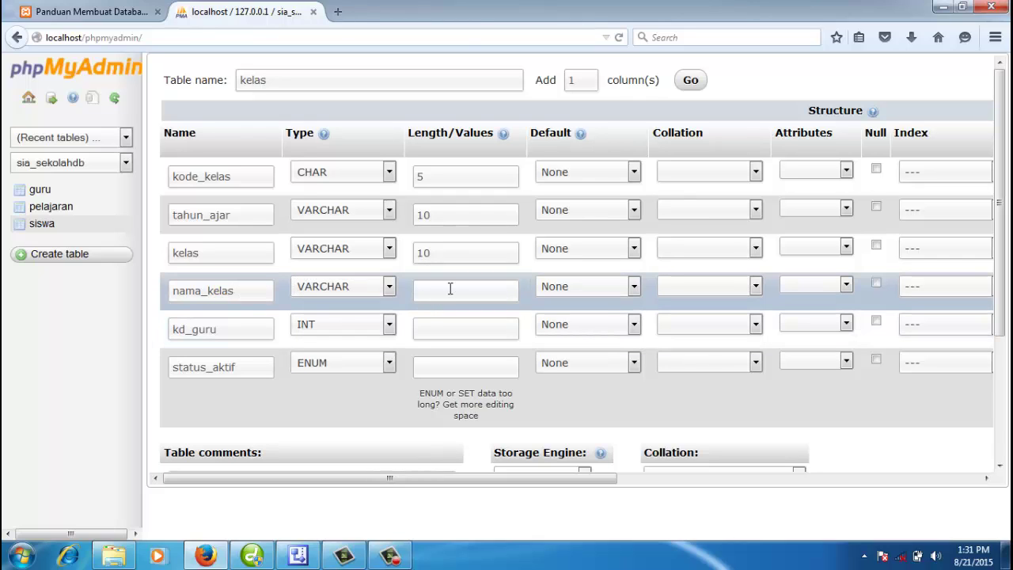
{"action": "type", "text": "10"}
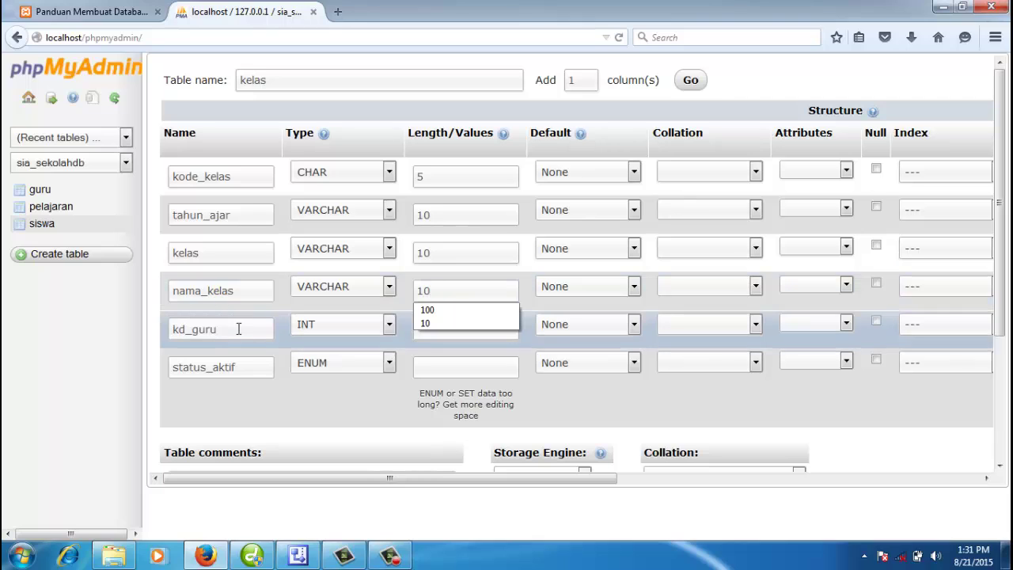
Step: Set kd_guru to CHAR with length 4
{"action": "left_click", "coordinate": [237, 329]}
{"action": "key", "text": "Tab"}
{"action": "key", "text": "c"}
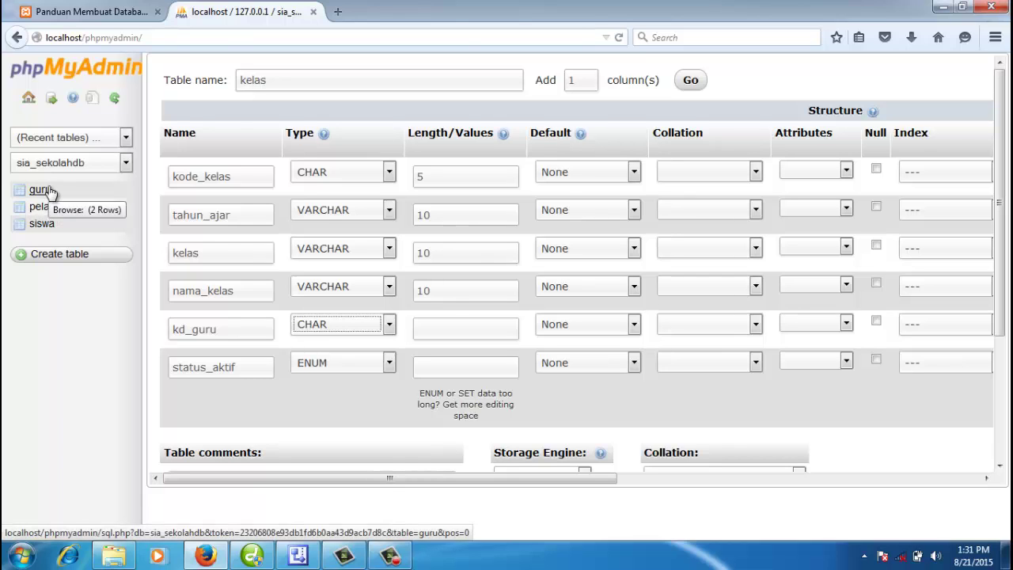
{"action": "left_click", "coordinate": [220, 327]}
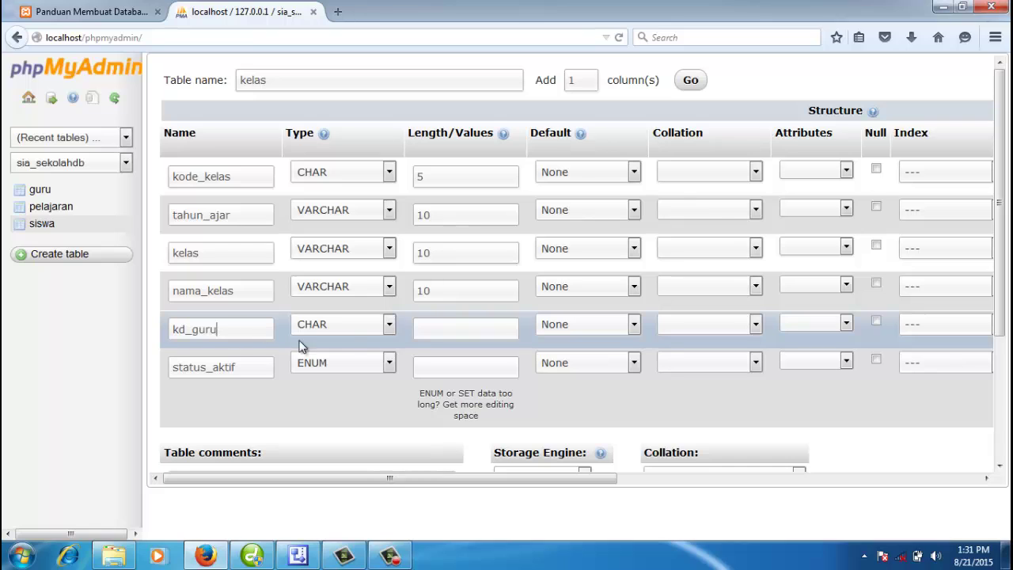
{"action": "left_click", "coordinate": [444, 333]}
{"action": "type", "text": "4"}
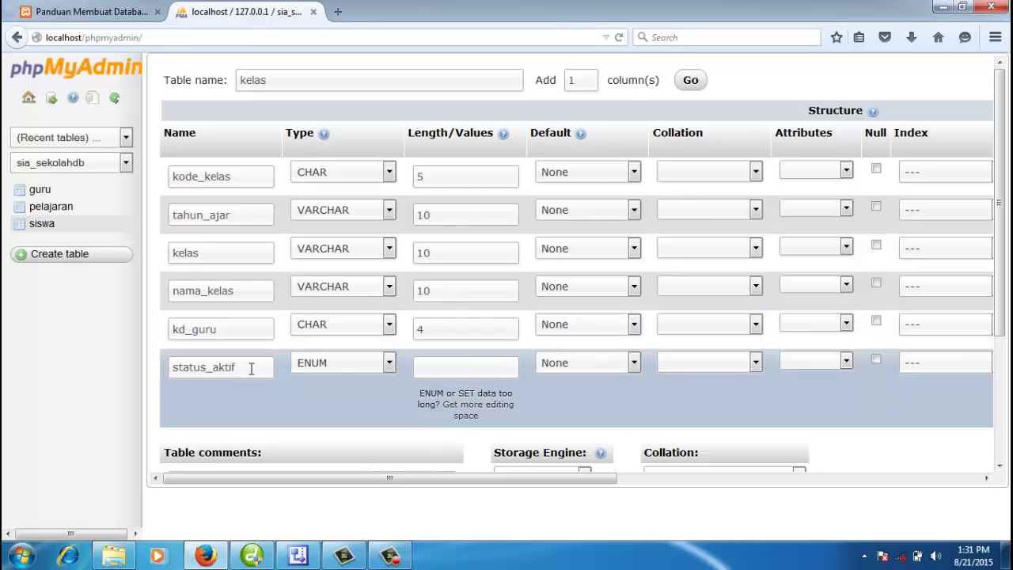
Step: Give status_aktif the allowed values 'No','Yes'
{"action": "left_click", "coordinate": [436, 370]}
{"action": "type", "text": "'Ye"}
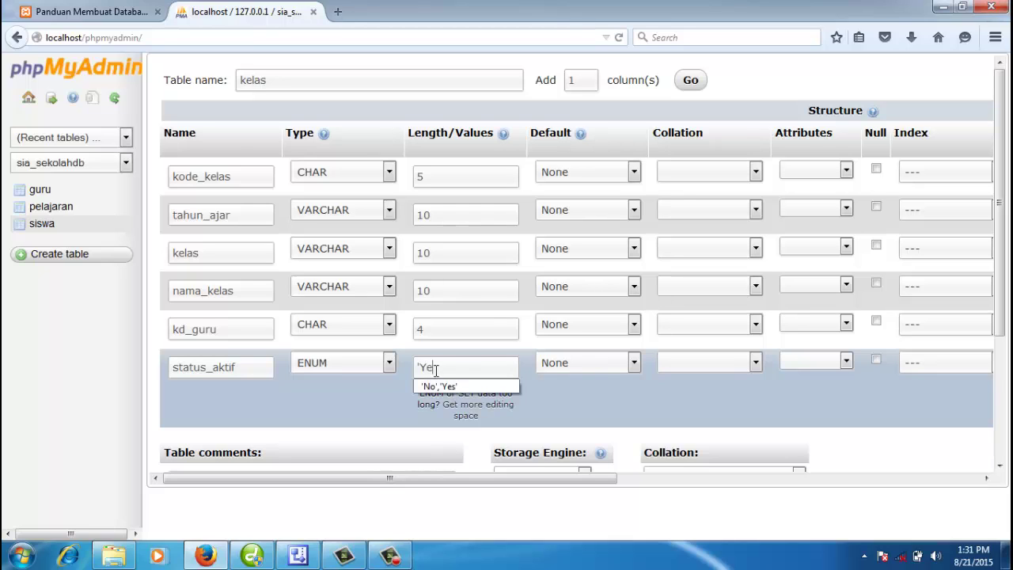
{"action": "key", "text": "BackSpace"}
{"action": "key", "text": "BackSpace"}
{"action": "type", "text": "N"}
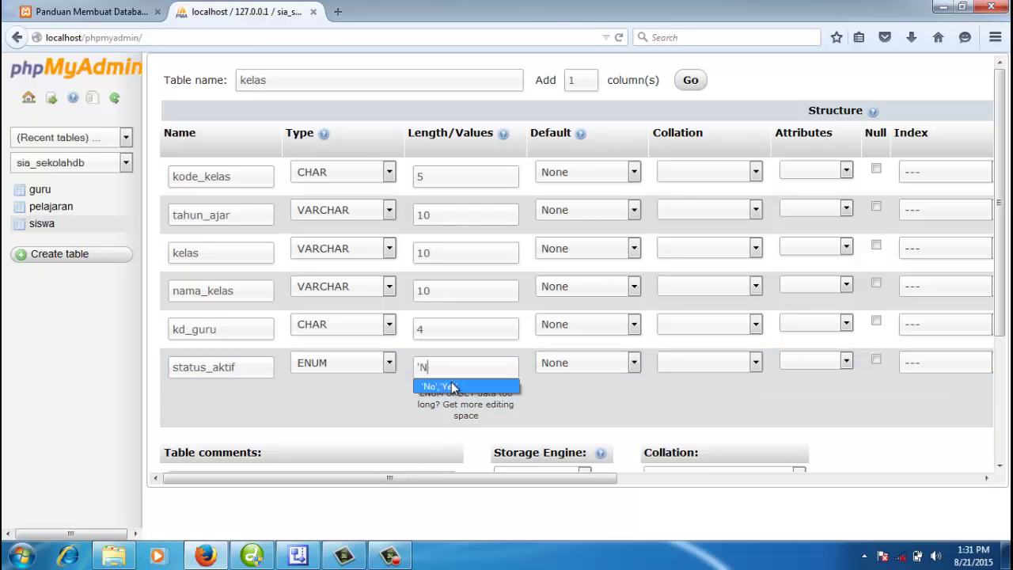
{"action": "left_click", "coordinate": [453, 386]}
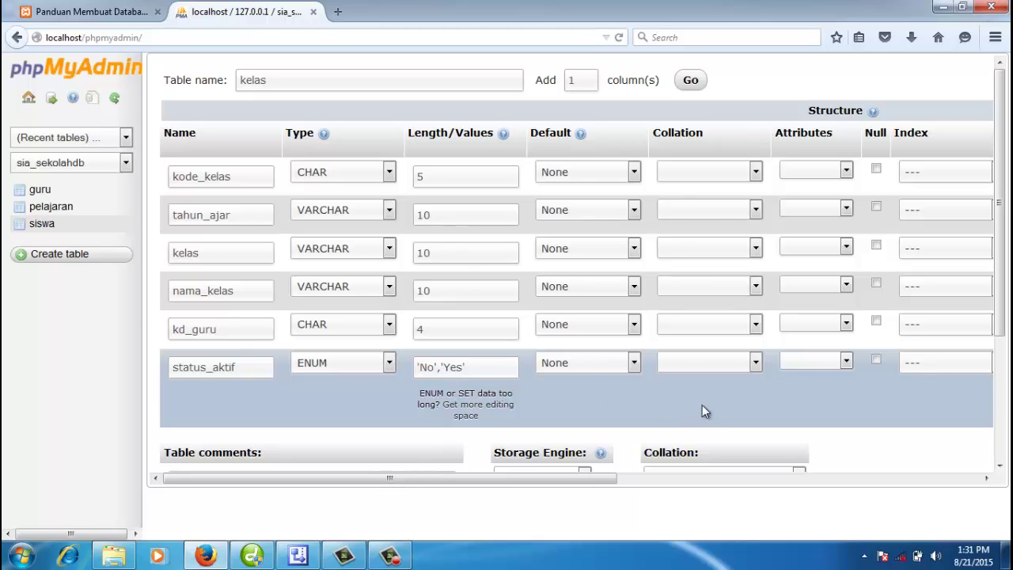
Step: Make kode_kelas the primary key, choose MyISAM storage, and save the table
{"action": "left_click", "coordinate": [936, 174]}
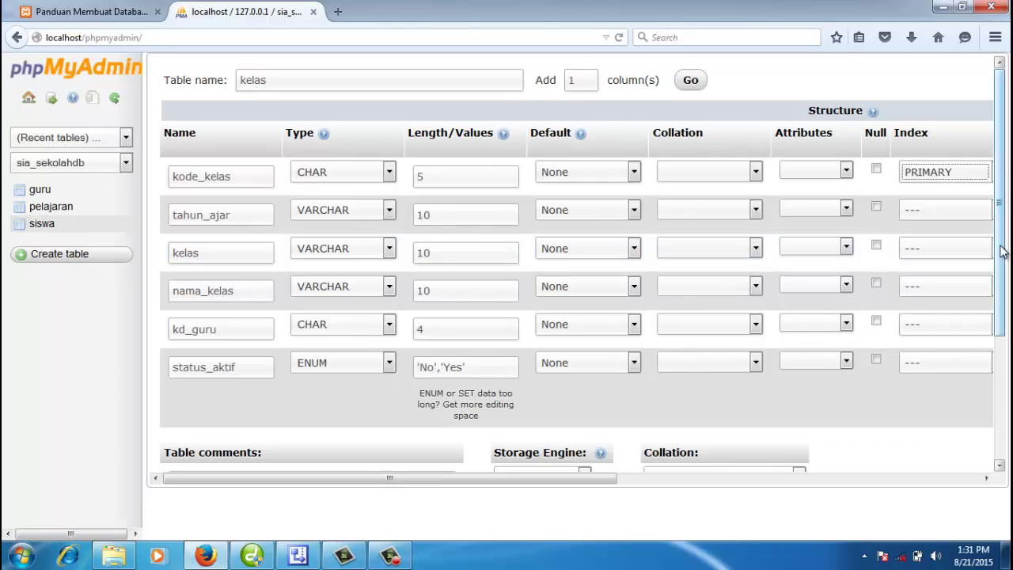
{"action": "left_click_drag", "start_coordinate": [998, 253], "coordinate": [1008, 319]}
{"action": "left_click", "coordinate": [572, 400]}
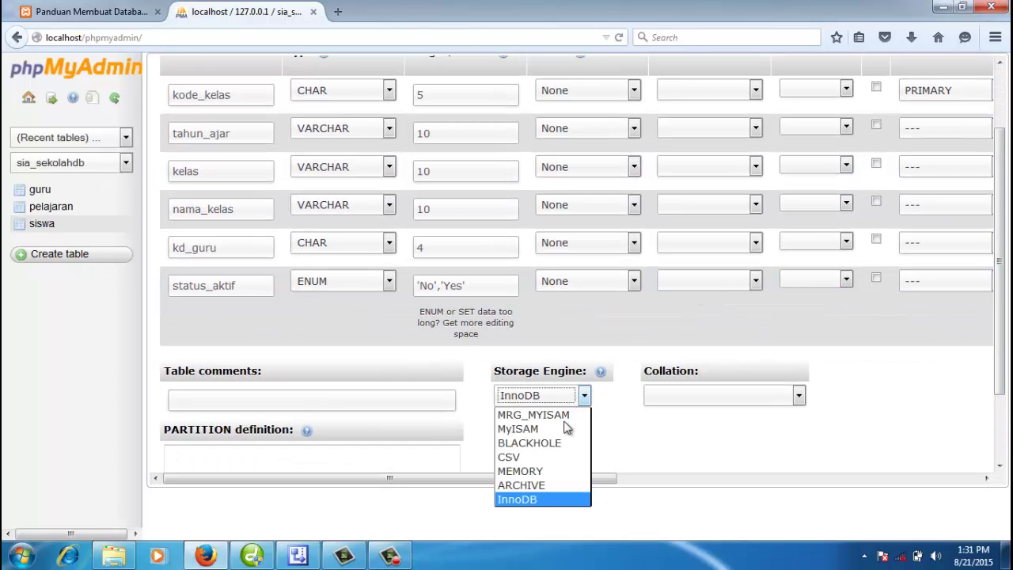
{"action": "left_click", "coordinate": [558, 428]}
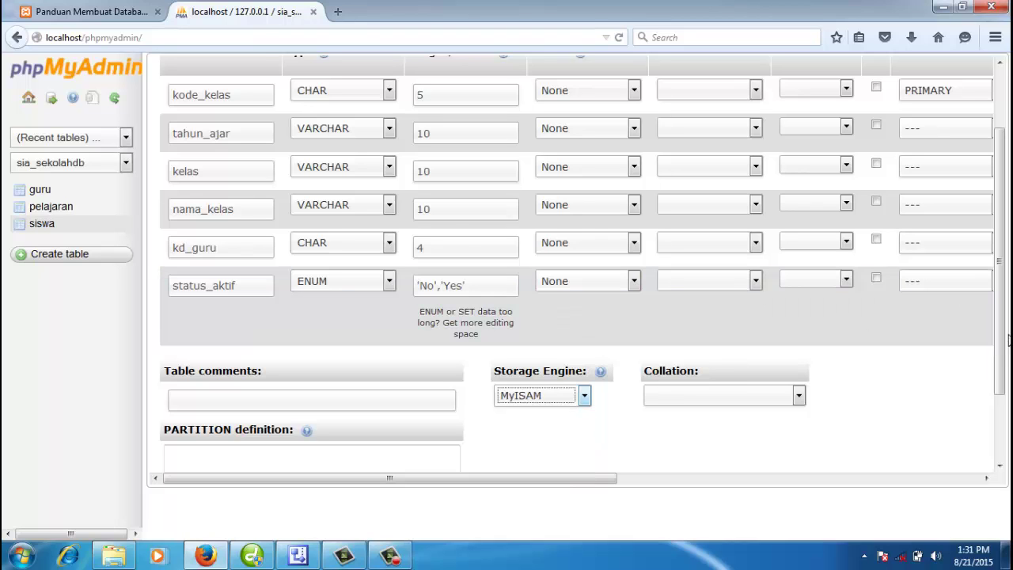
{"action": "left_click_drag", "start_coordinate": [1008, 342], "coordinate": [1007, 412]}
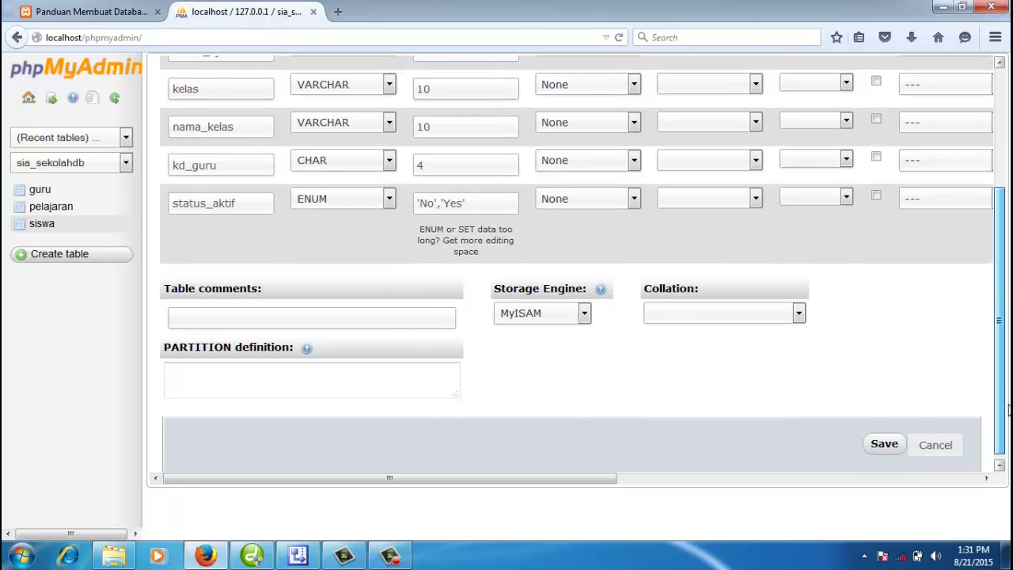
{"action": "left_click", "coordinate": [883, 442]}
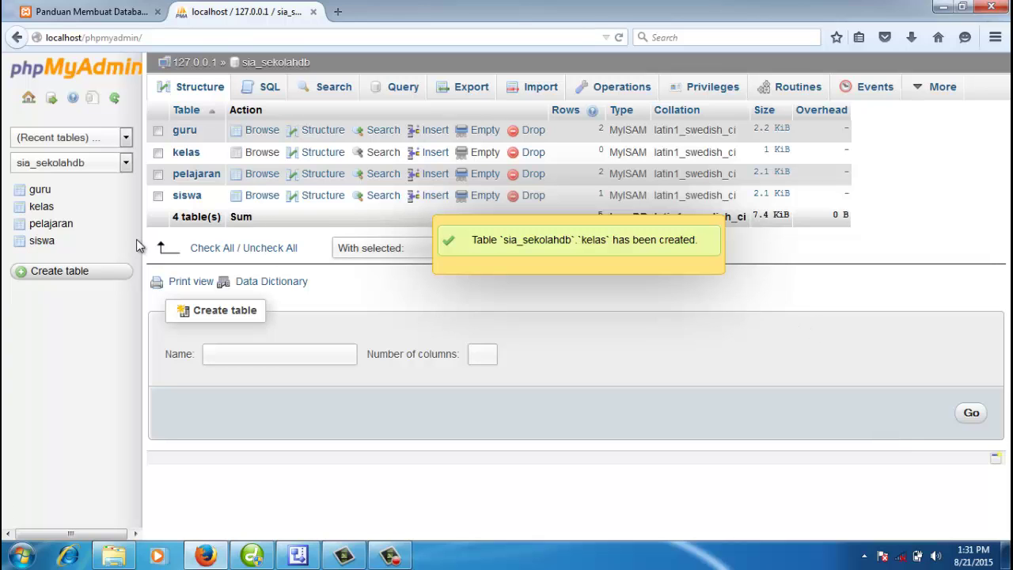
Step: Open kelas from the navigation tree to view its six-column structure
{"action": "left_click", "coordinate": [46, 211]}
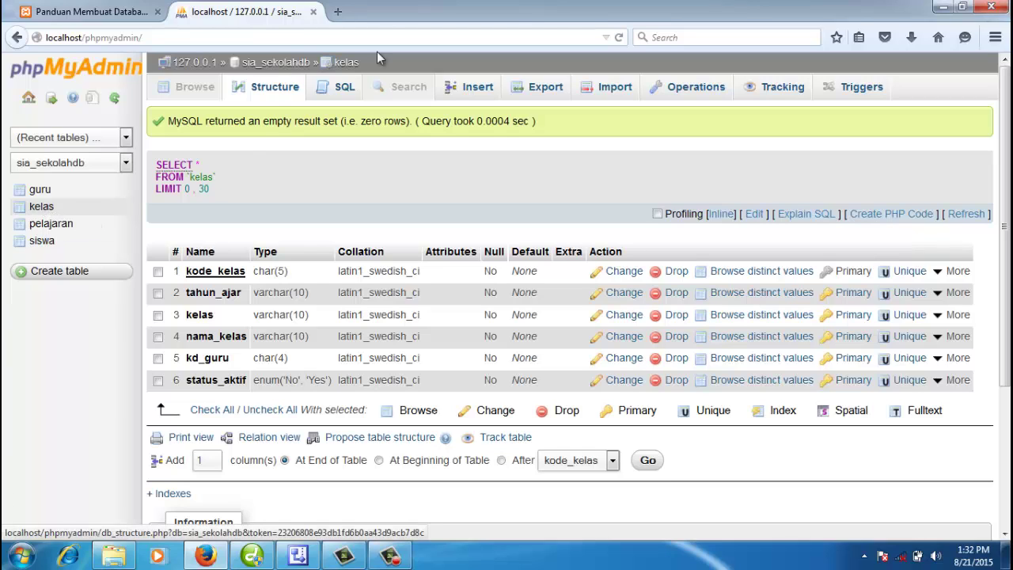
{"action": "left_click", "coordinate": [348, 63]}
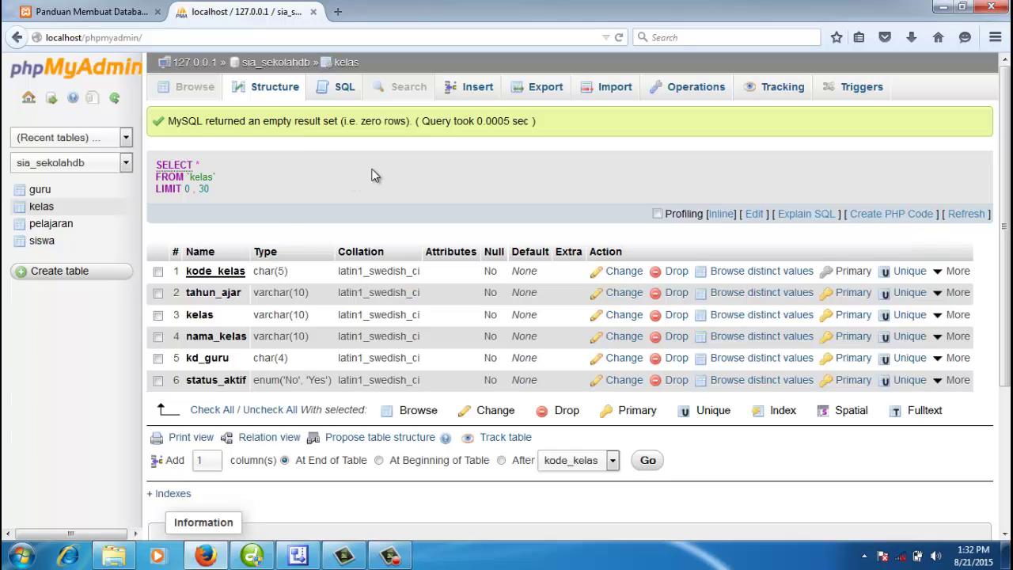
Step: In the kelas Insert form, enter kode_kelas K0001, tahun_ajar 2015/2016 and kelas X
{"action": "left_click", "coordinate": [481, 91]}
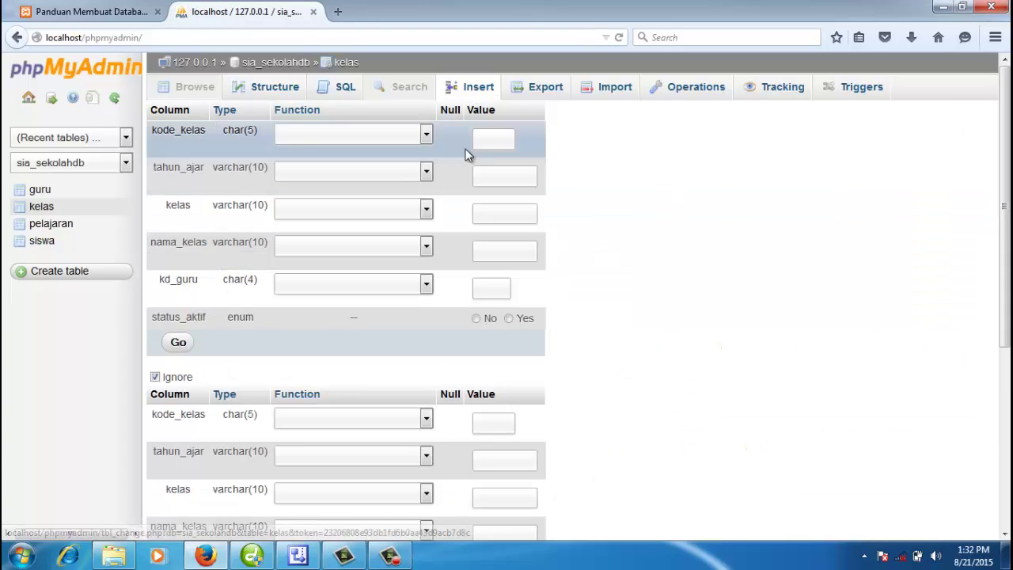
{"action": "left_click", "coordinate": [489, 141]}
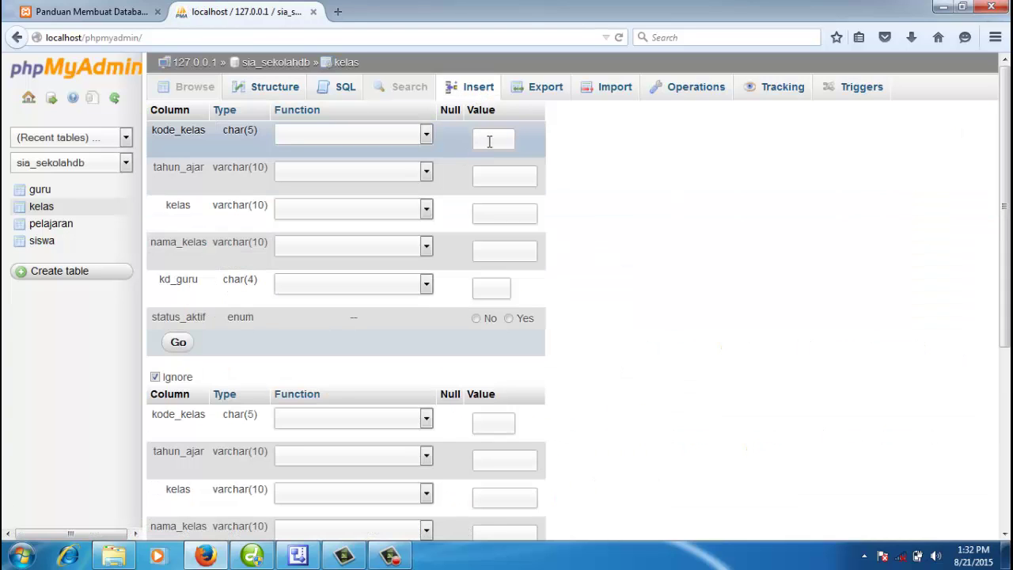
{"action": "type", "text": "K0001"}
{"action": "left_click", "coordinate": [516, 170]}
{"action": "type", "text": "201"}
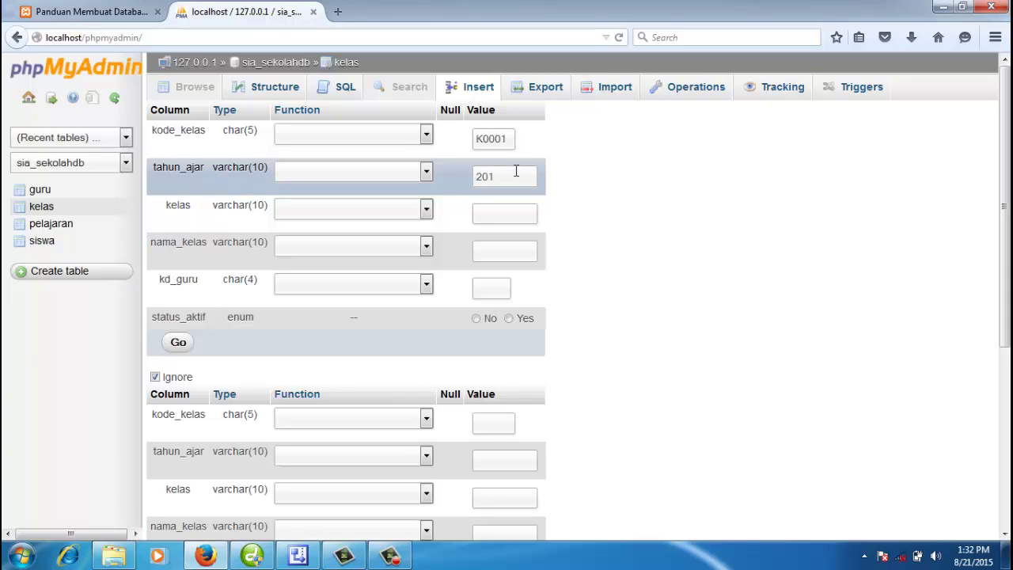
{"action": "type", "text": "5/2016"}
{"action": "left_click", "coordinate": [495, 214]}
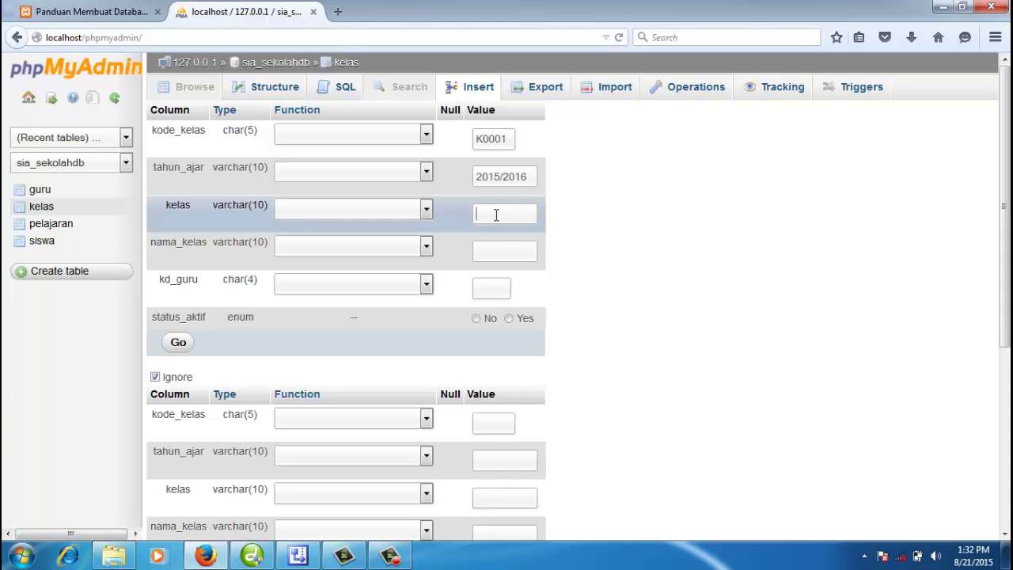
{"action": "type", "text": "X"}
Step: Enter nama_kelas as 1 A, replacing the mistyped X A
{"action": "left_click", "coordinate": [491, 252]}
{"action": "type", "text": "K"}
{"action": "key", "text": "BackSpace"}
{"action": "type", "text": "A"}
{"action": "key", "text": "BackSpace"}
{"action": "type", "text": "X A"}
{"action": "left_click_drag", "start_coordinate": [494, 250], "coordinate": [468, 250]}
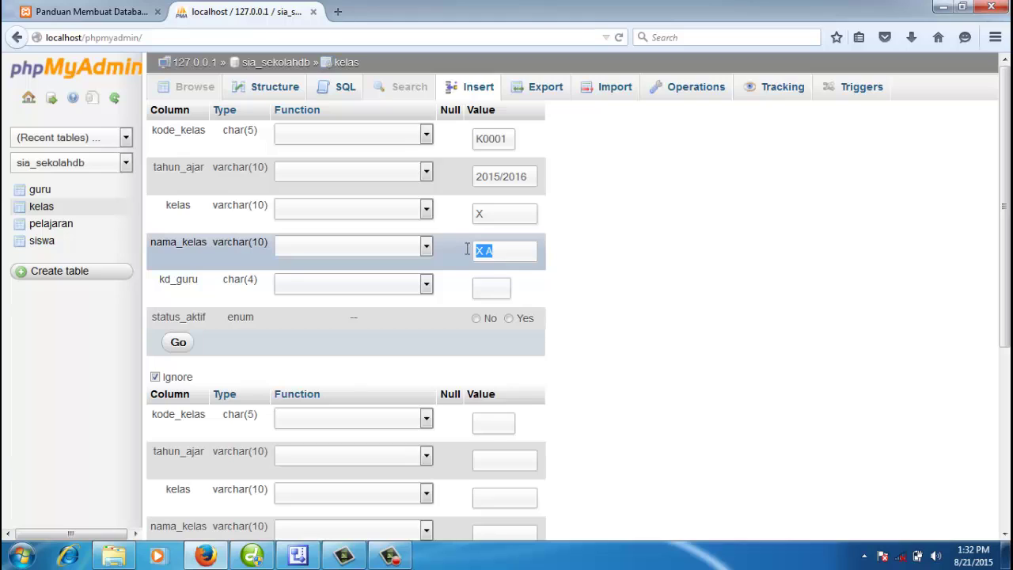
{"action": "type", "text": "1 A"}
{"action": "left_click", "coordinate": [490, 291]}
{"action": "left_click_drag", "start_coordinate": [505, 254], "coordinate": [480, 252]}
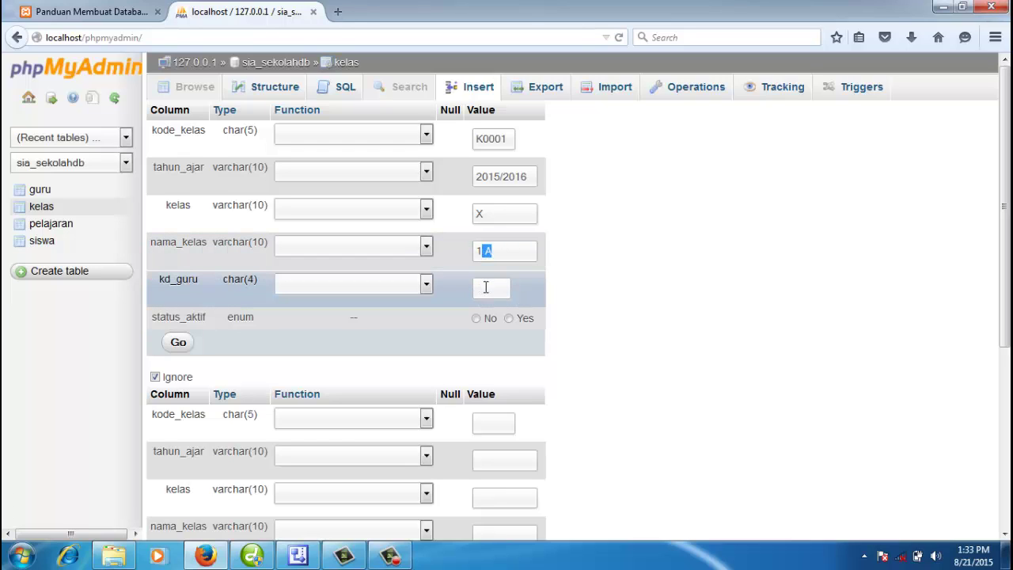
{"action": "left_click", "coordinate": [489, 290]}
Step: Open the guru table in a new tab and copy teacher code G001
{"action": "right_click", "coordinate": [38, 190]}
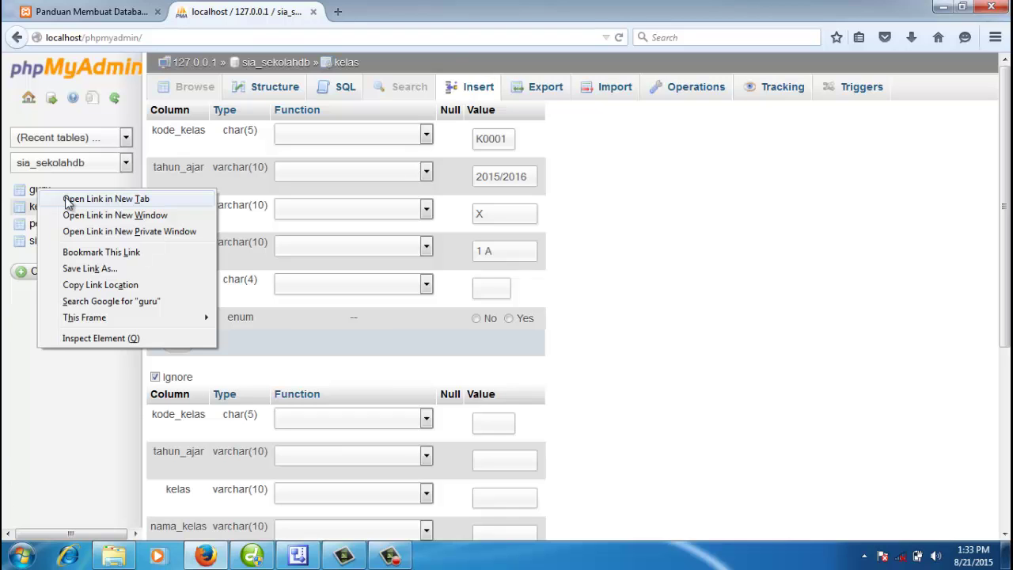
{"action": "left_click", "coordinate": [67, 198]}
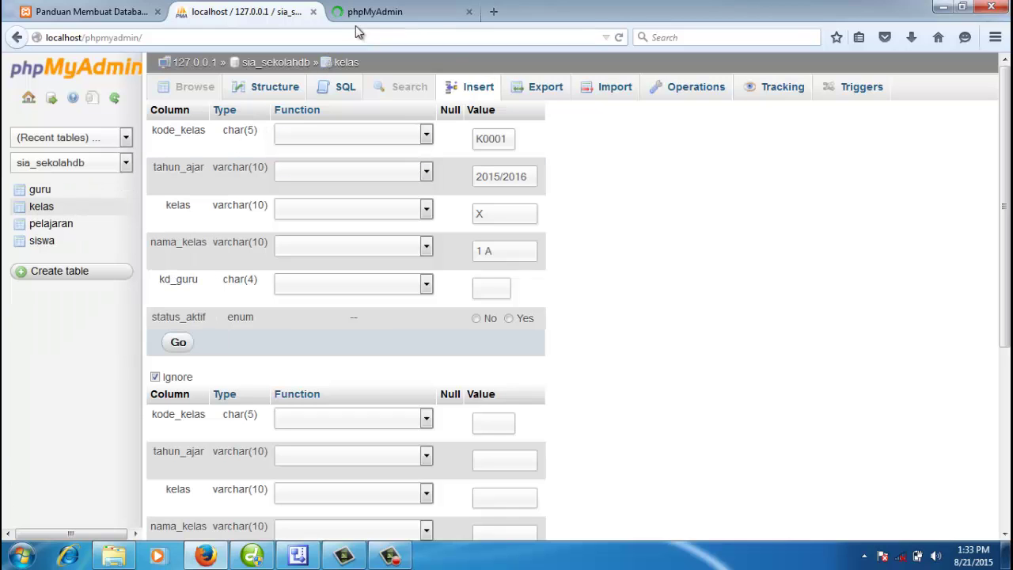
{"action": "left_click", "coordinate": [369, 17]}
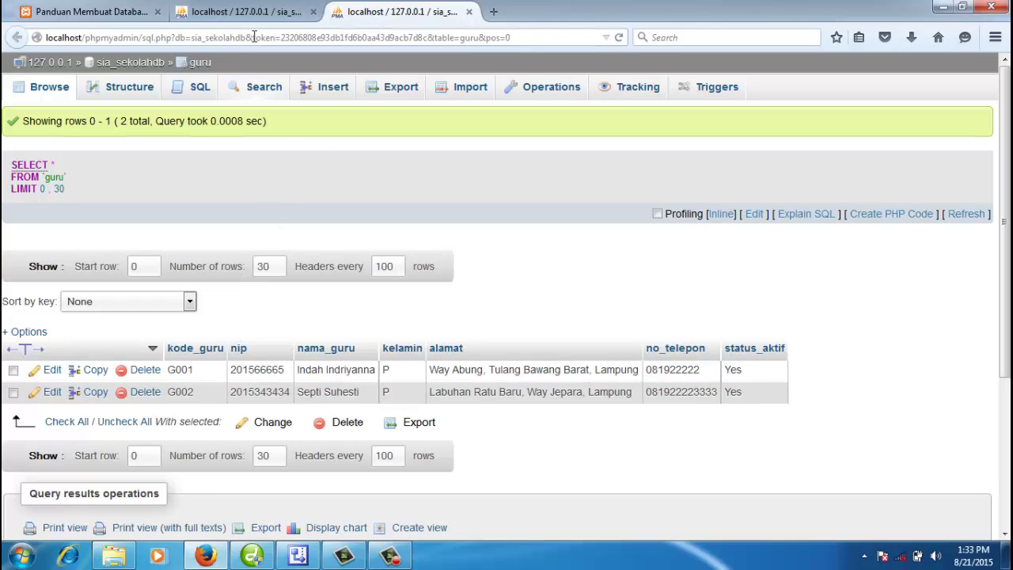
{"action": "left_click", "coordinate": [245, 11]}
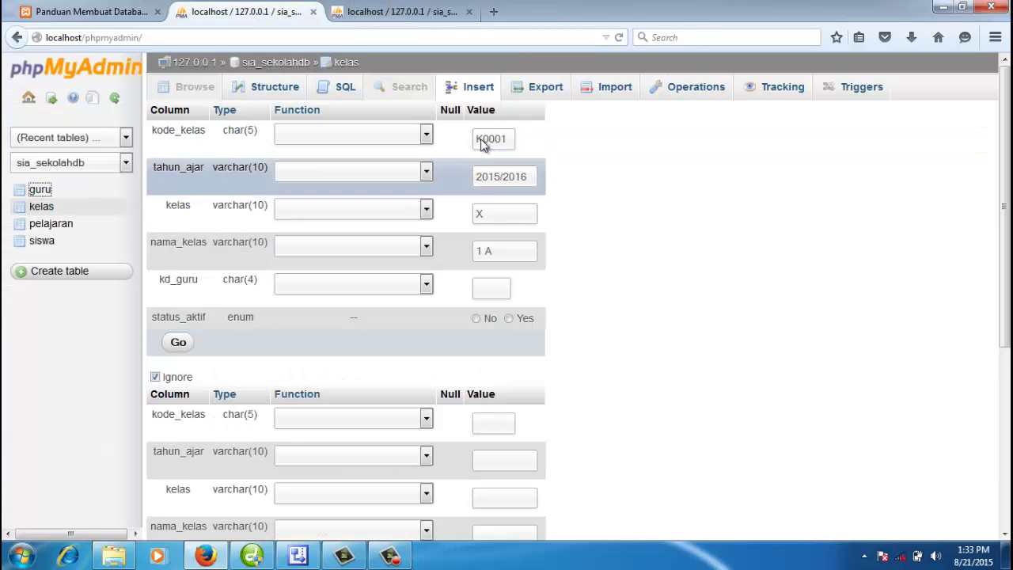
{"action": "left_click", "coordinate": [400, 12]}
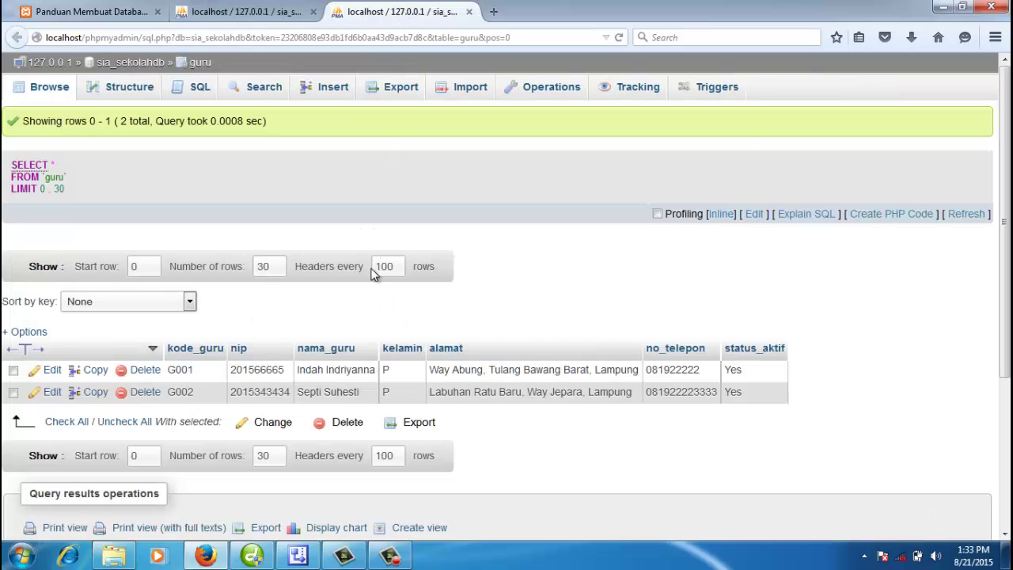
{"action": "double_click", "coordinate": [187, 369]}
{"action": "key", "text": "ctrl+c"}
Step: Paste G001 into the kelas form's kd_guru field
{"action": "left_click", "coordinate": [268, 11]}
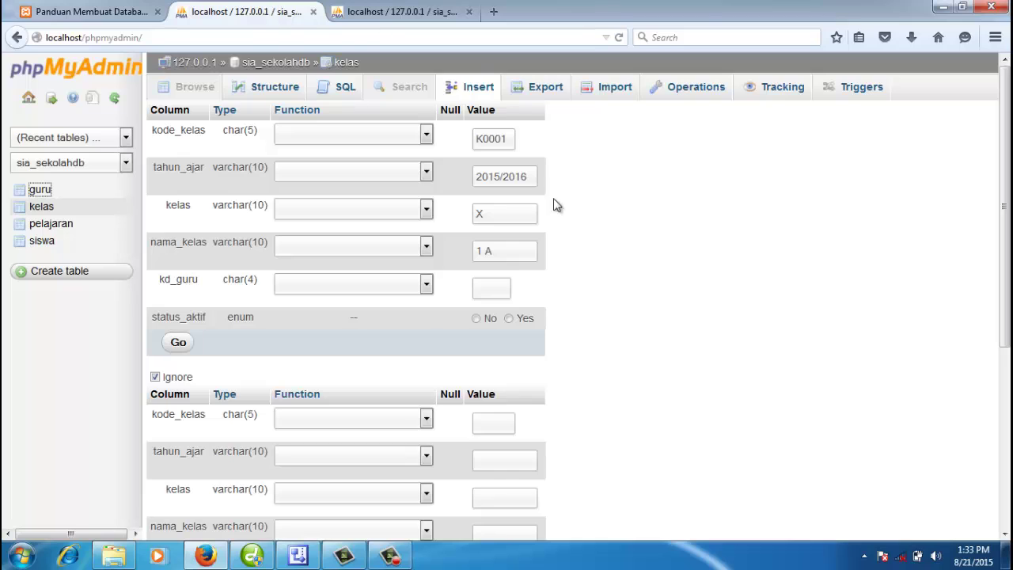
{"action": "left_click", "coordinate": [495, 290]}
{"action": "key", "text": "ctrl+v"}
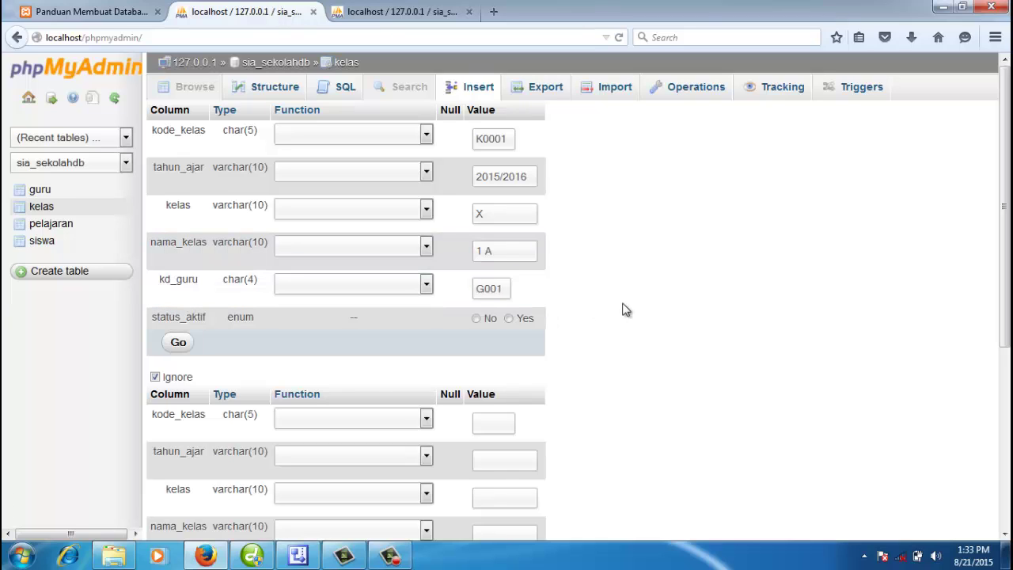
{"action": "left_click_drag", "start_coordinate": [505, 289], "coordinate": [470, 299]}
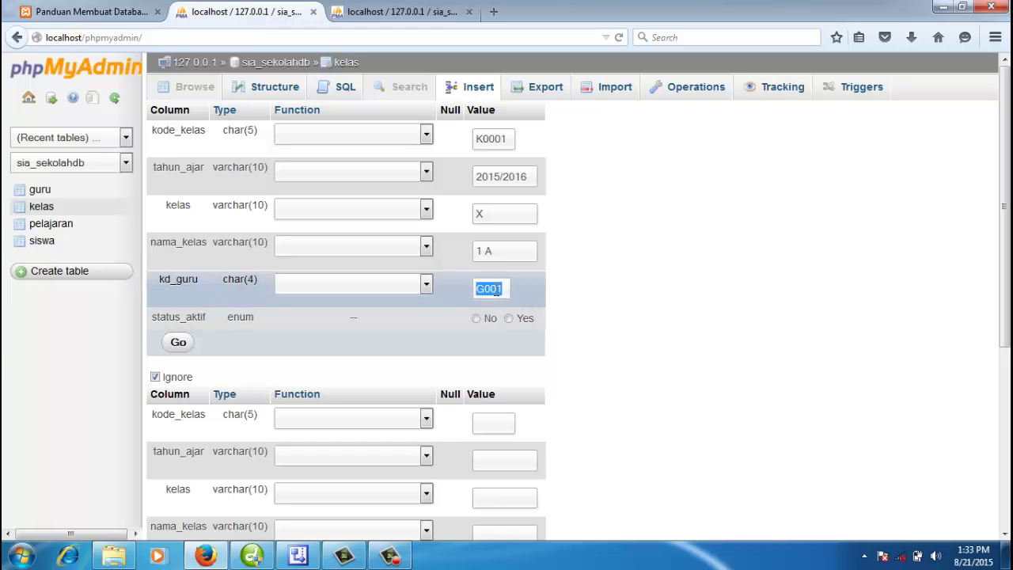
{"action": "left_click", "coordinate": [496, 290]}
{"action": "double_click", "coordinate": [496, 290]}
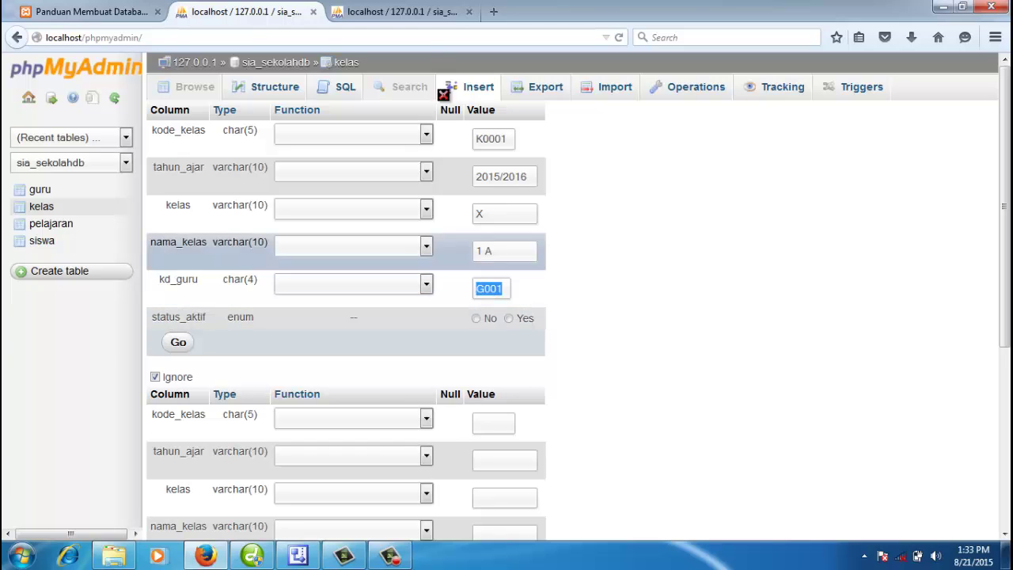
{"action": "left_click", "coordinate": [404, 12]}
{"action": "left_click", "coordinate": [243, 19]}
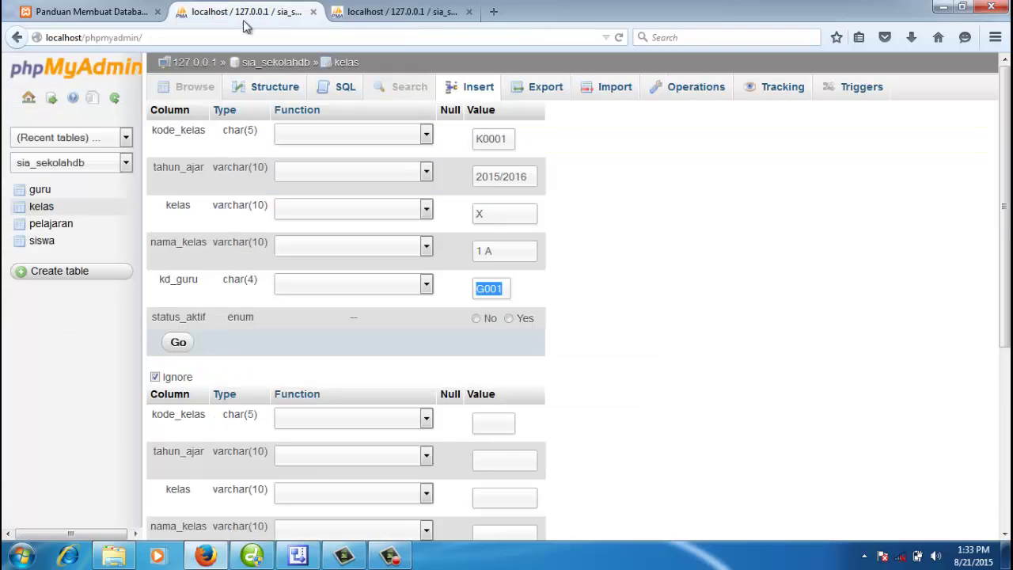
Step: Set status_aktif to Yes, insert the K0001 row, and browse the kelas table
{"action": "left_click", "coordinate": [508, 318]}
{"action": "left_click", "coordinate": [179, 343]}
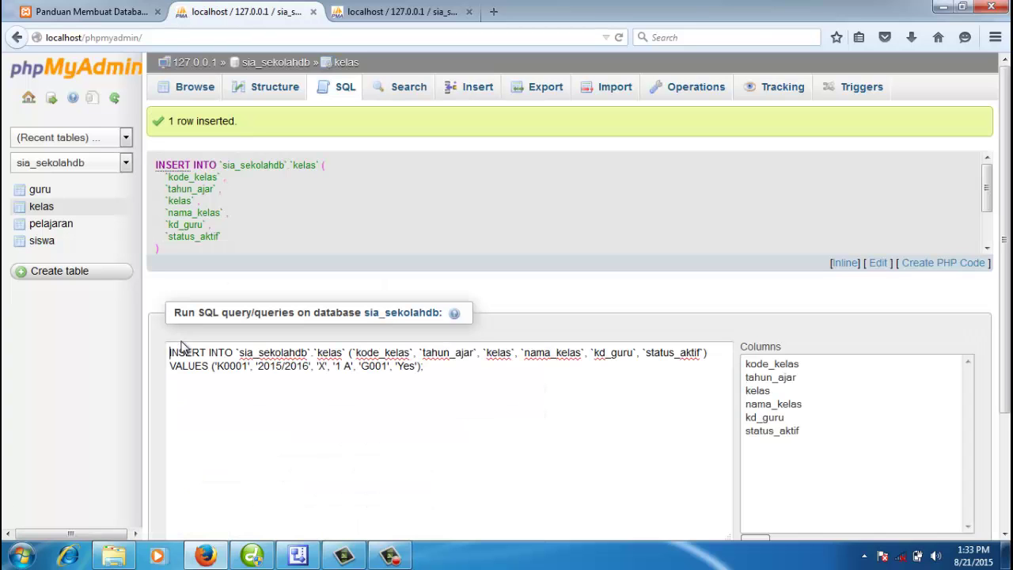
{"action": "left_click", "coordinate": [194, 88]}
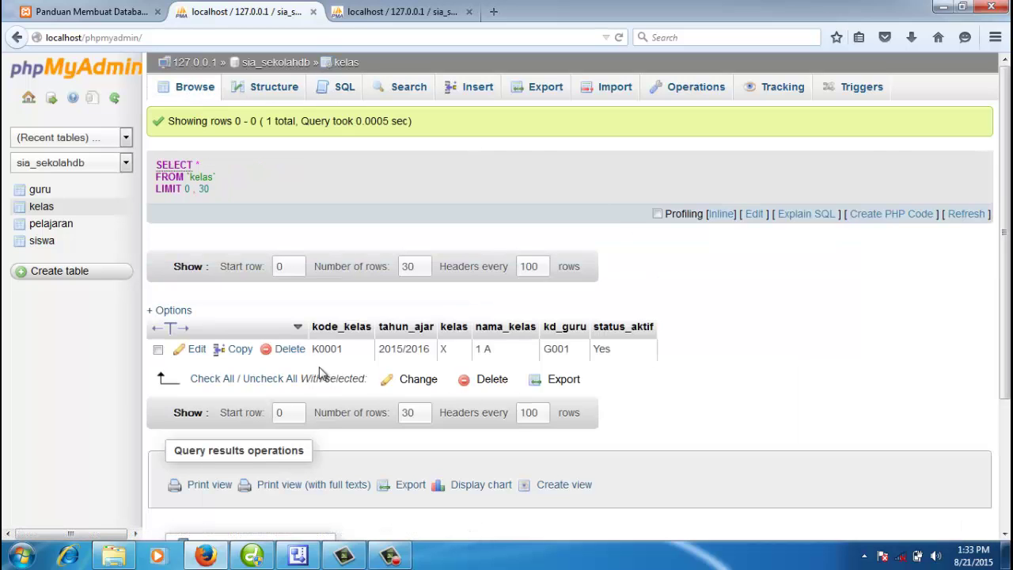
Step: In a new kelas row, enter K0002, tahun_ajar 2015/2016, kelas X and nama_kelas 2 B
{"action": "left_click", "coordinate": [476, 89]}
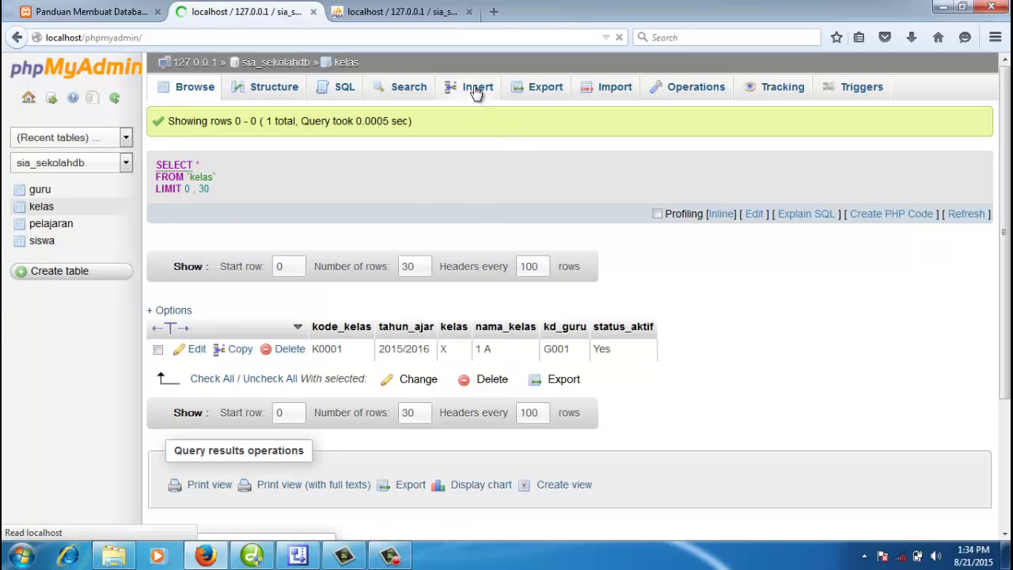
{"action": "type", "text": "K"}
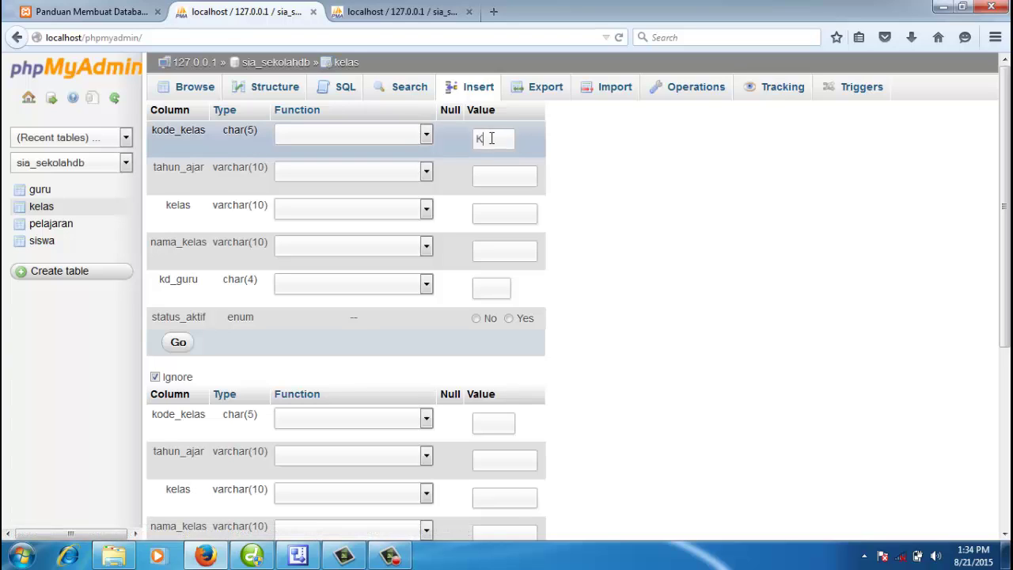
{"action": "type", "text": "00"}
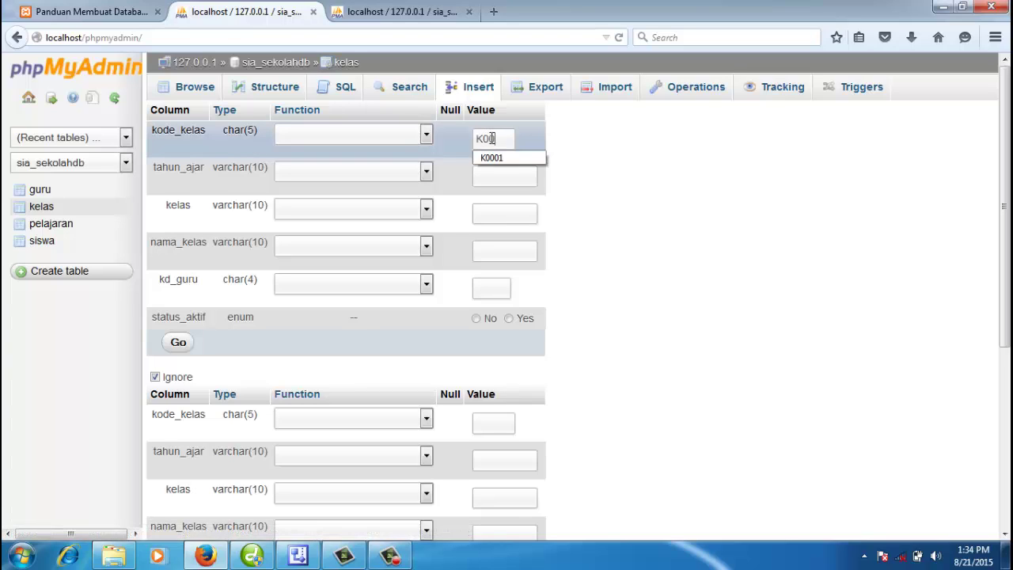
{"action": "type", "text": "02"}
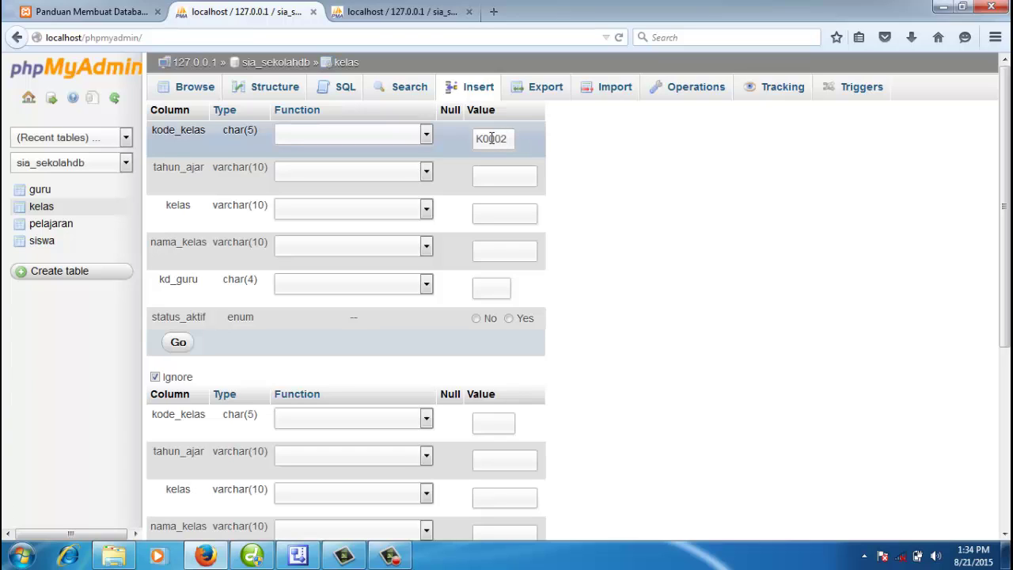
{"action": "key", "text": "BackSpace"}
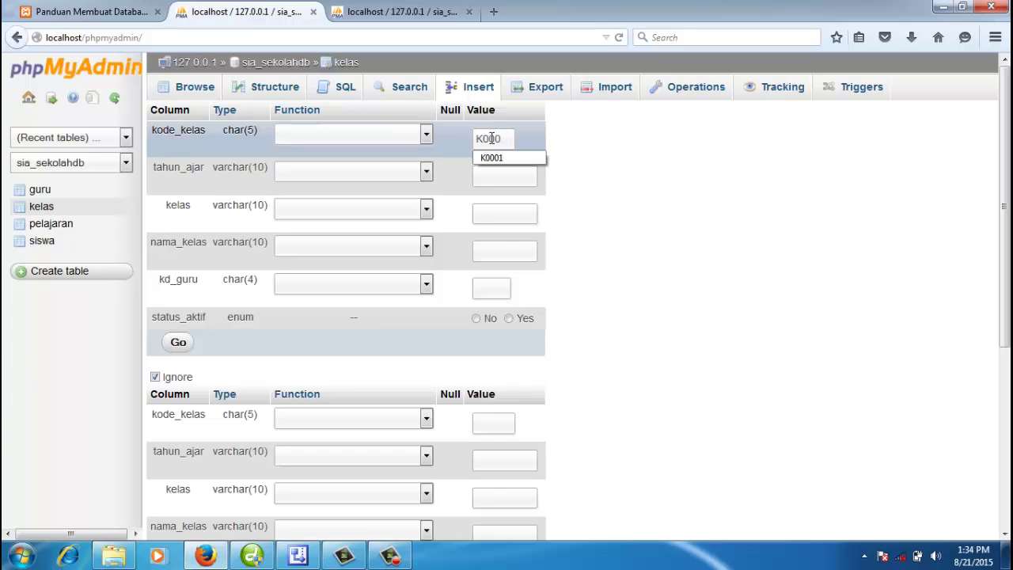
{"action": "type", "text": "2"}
{"action": "left_click", "coordinate": [504, 173]}
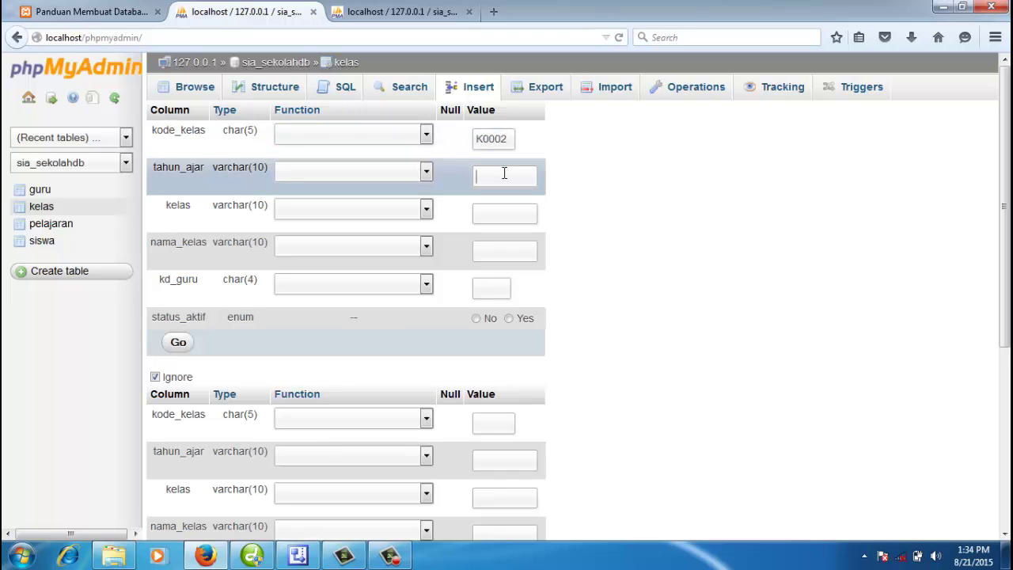
{"action": "left_click", "coordinate": [504, 173]}
{"action": "left_click", "coordinate": [516, 203]}
{"action": "left_click", "coordinate": [504, 211]}
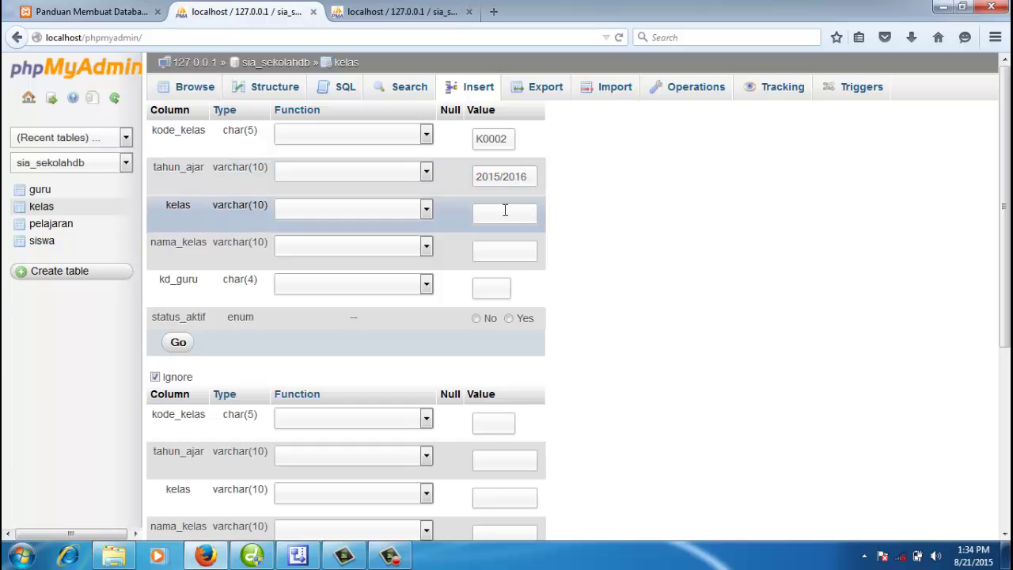
{"action": "type", "text": "X"}
{"action": "left_click", "coordinate": [603, 223]}
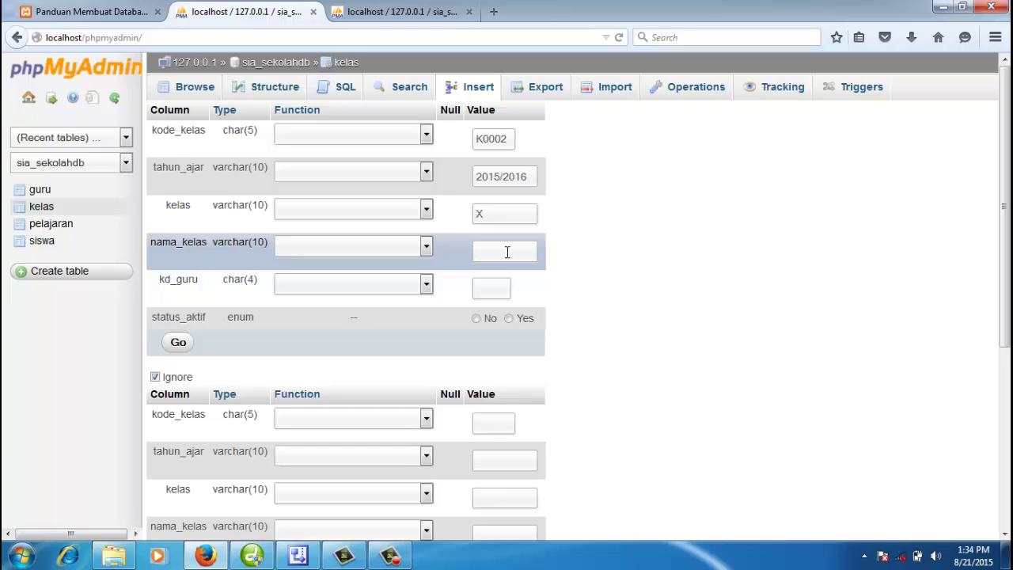
{"action": "type", "text": "2 B"}
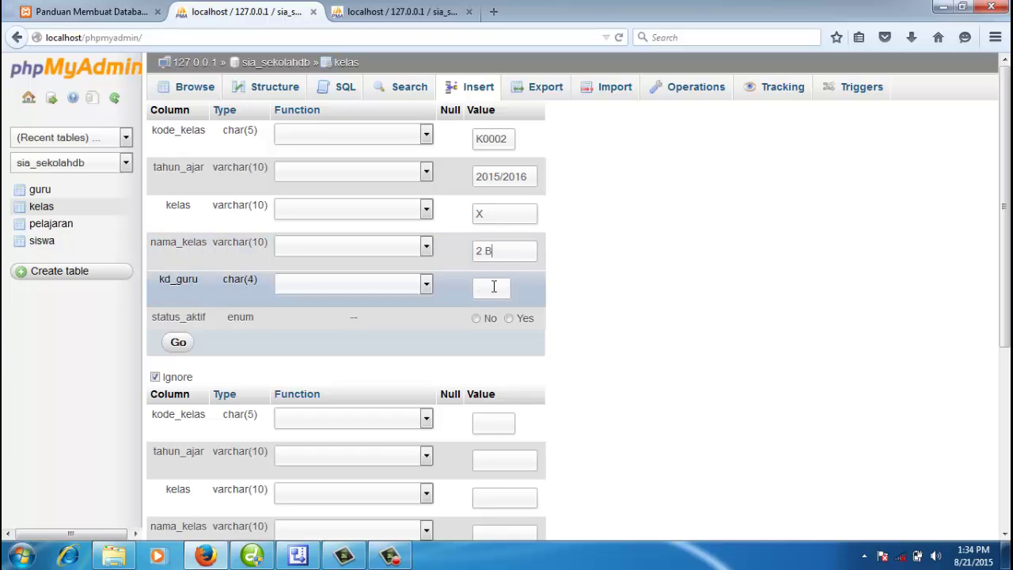
Step: Copy G002 from the guru tab into kd_guru, set status Yes, and insert the row
{"action": "left_click", "coordinate": [493, 287]}
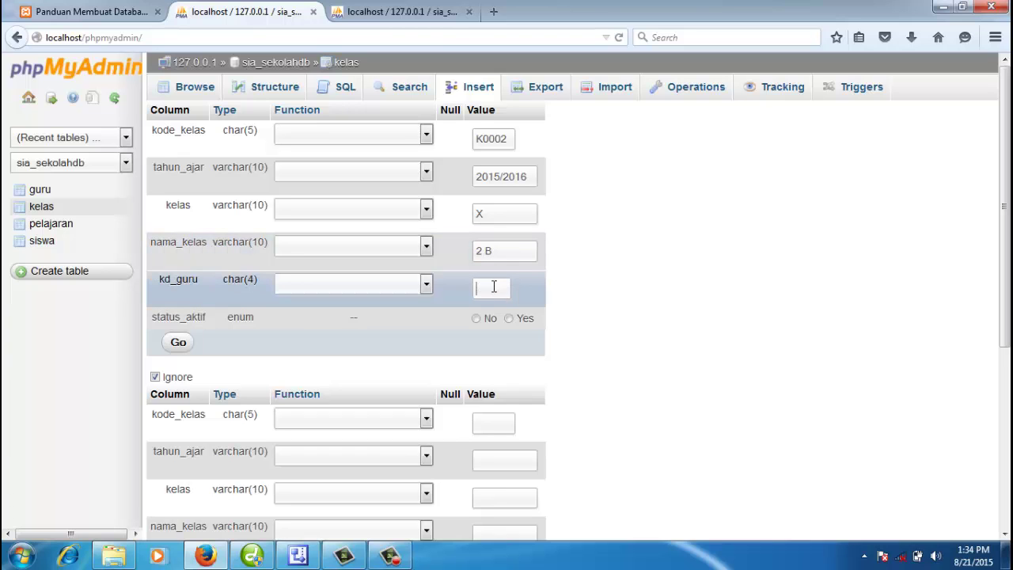
{"action": "left_click", "coordinate": [434, 13]}
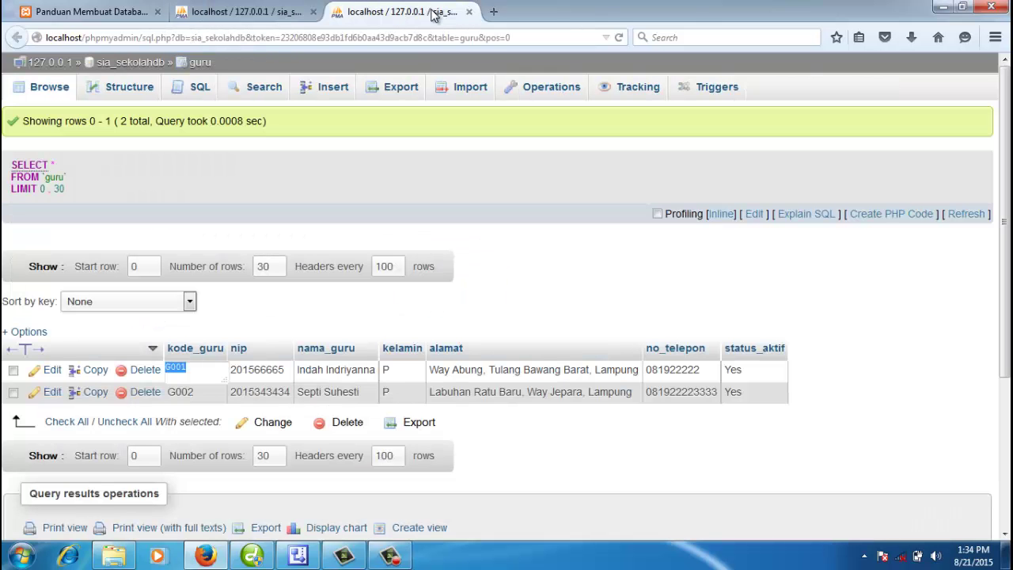
{"action": "left_click", "coordinate": [190, 391]}
{"action": "double_click", "coordinate": [189, 391]}
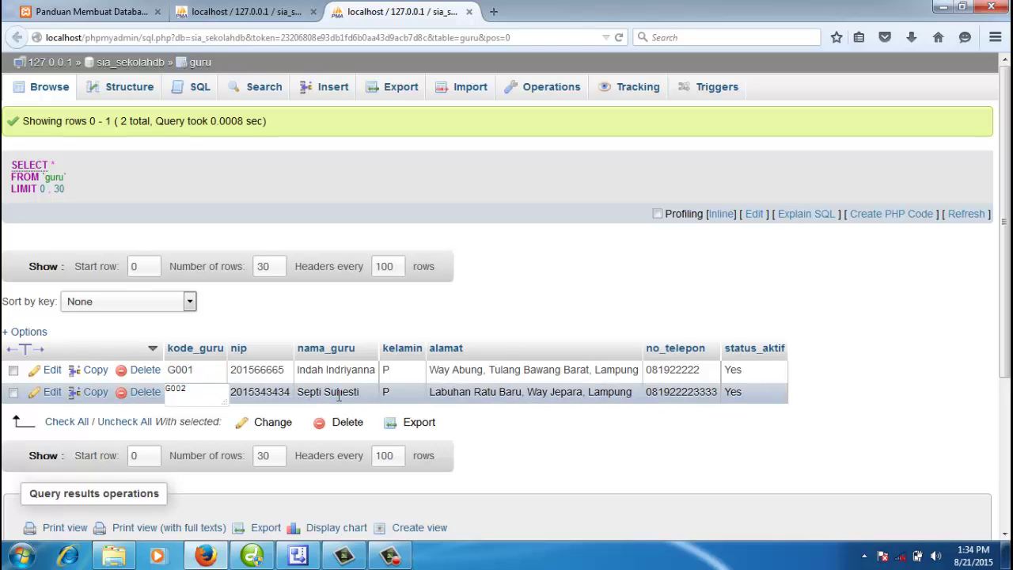
{"action": "double_click", "coordinate": [174, 390]}
{"action": "key", "text": "ctrl+c"}
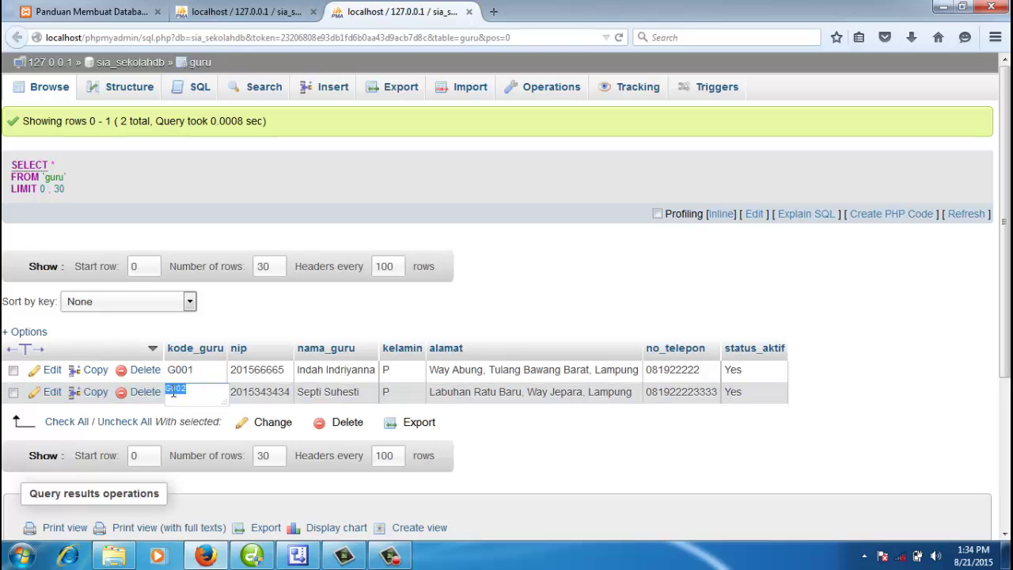
{"action": "left_click", "coordinate": [237, 11]}
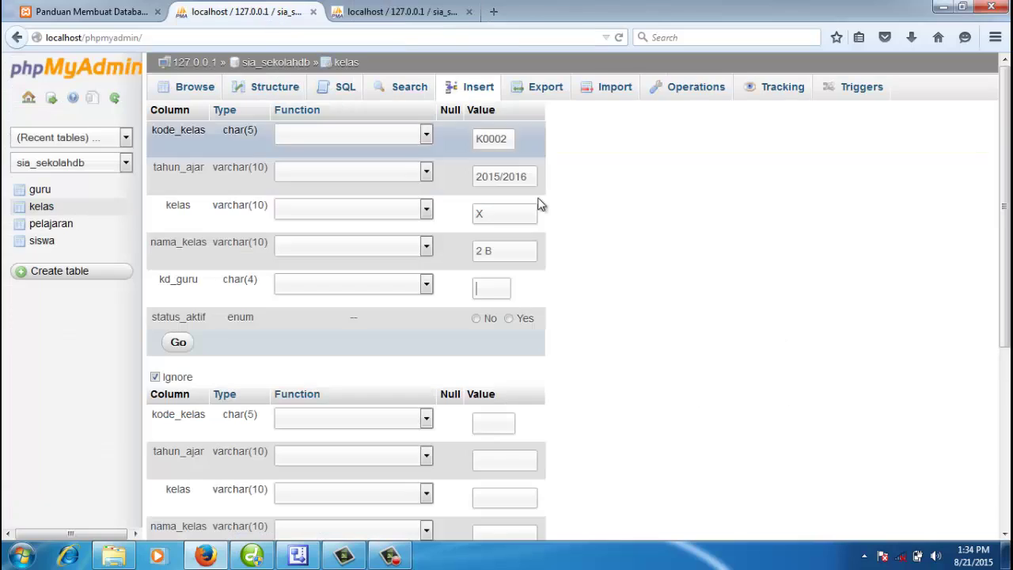
{"action": "left_click", "coordinate": [487, 288]}
{"action": "key", "text": "ctrl+v"}
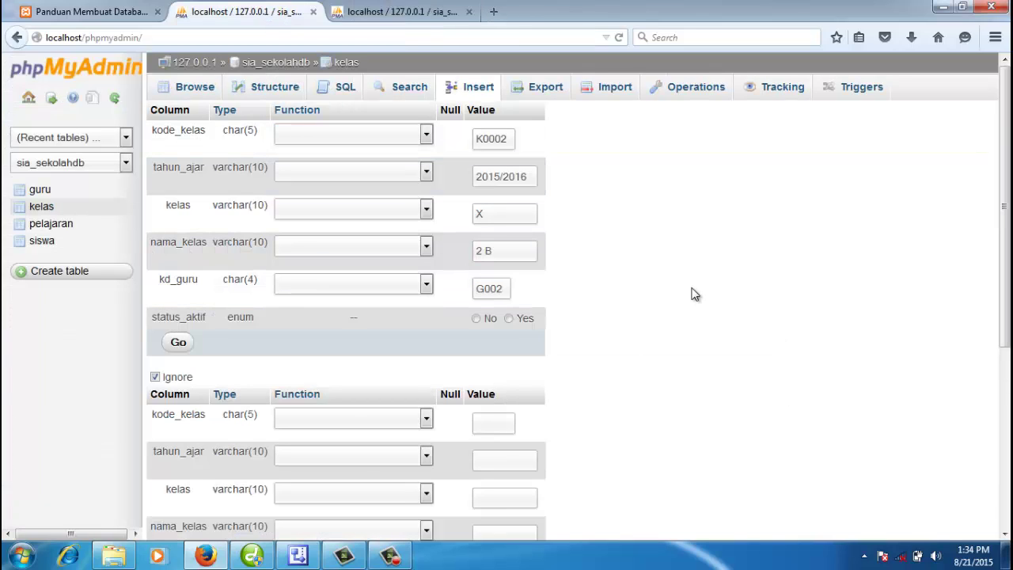
{"action": "left_click", "coordinate": [510, 319]}
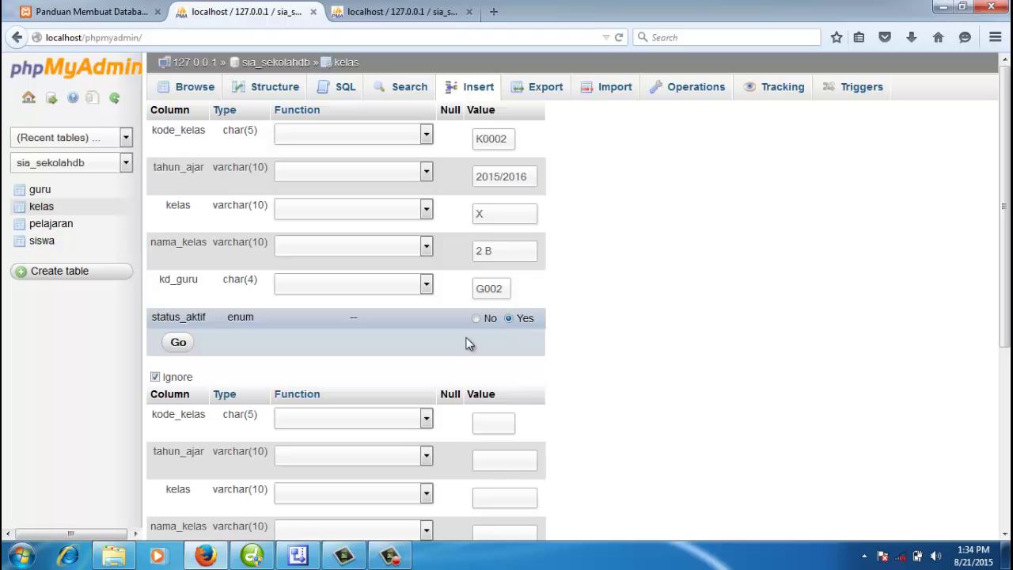
{"action": "left_click", "coordinate": [179, 345]}
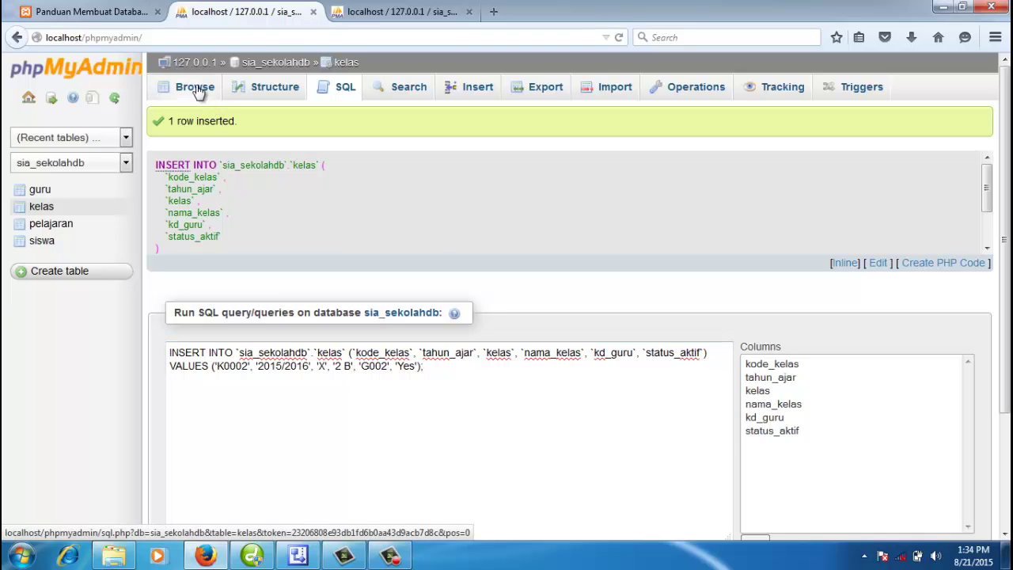
Step: Browse the kelas table to see rows K0001 (1 A, G001) and K0002 (2 B, G002)
{"action": "left_click", "coordinate": [197, 91]}
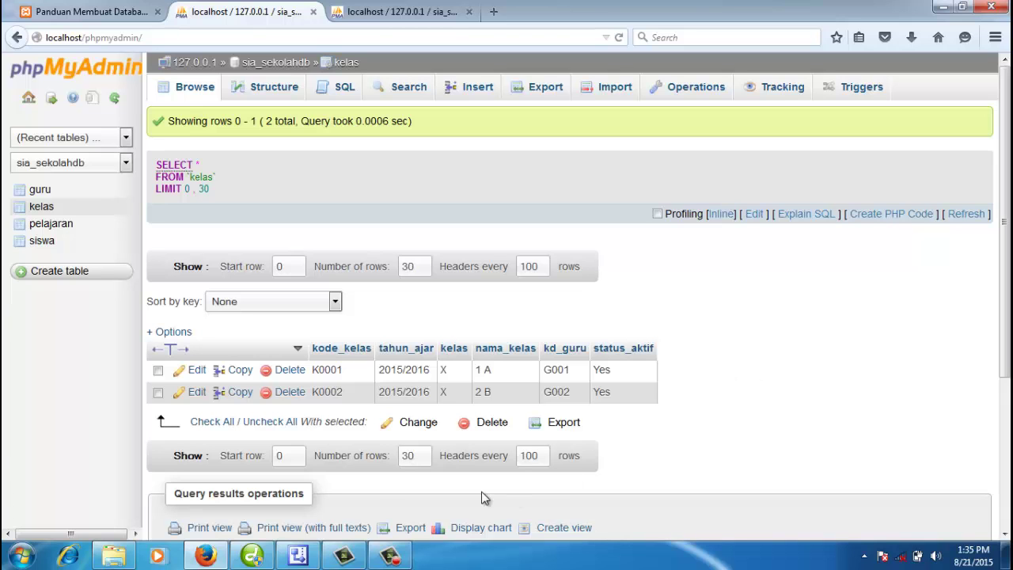
Step: Switch to Visio to view the kelas_siswa table with id, kode_kelas and kode_siswa
{"action": "left_click", "coordinate": [305, 558]}
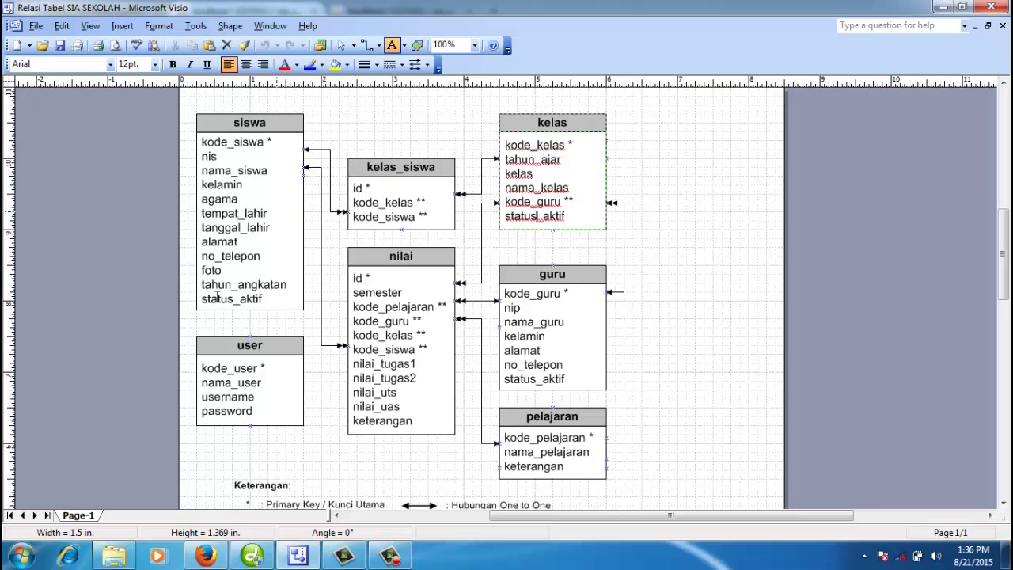
Step: In sia_sekolahdb, start a new table named kelas_siswa with 3 columns
{"action": "left_click", "coordinate": [205, 556]}
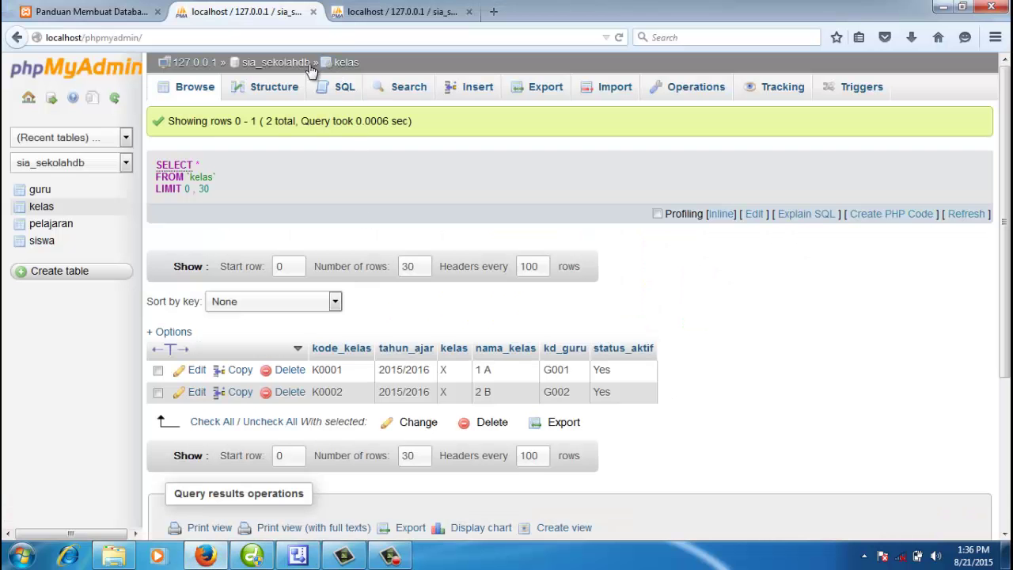
{"action": "left_click", "coordinate": [254, 63]}
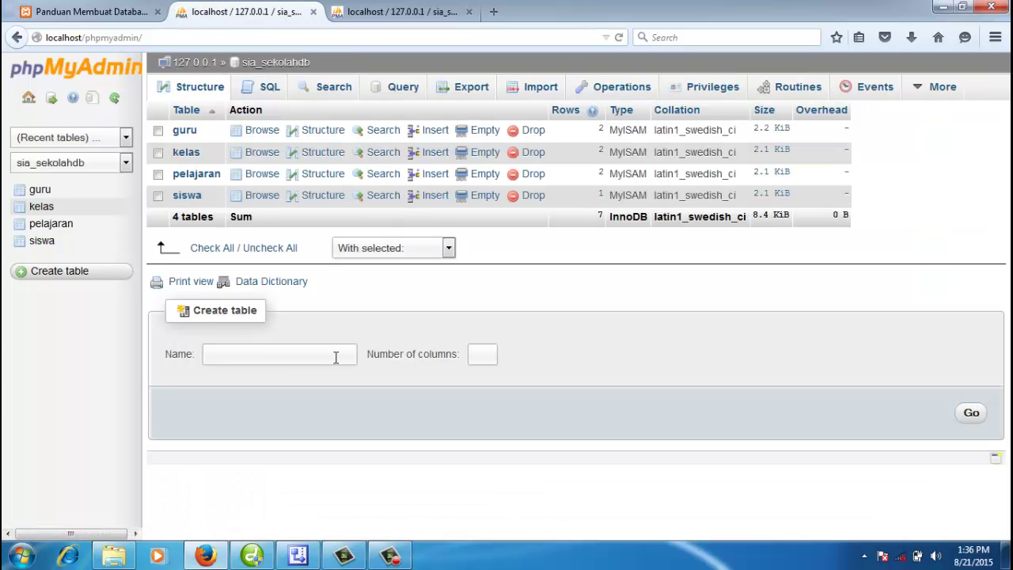
{"action": "left_click", "coordinate": [331, 355]}
{"action": "type", "text": "kelas_siswa"}
{"action": "left_click", "coordinate": [478, 357]}
{"action": "type", "text": "3"}
Step: Name the three columns id, kode_kelas and kode_siswa
{"action": "left_click", "coordinate": [971, 414]}
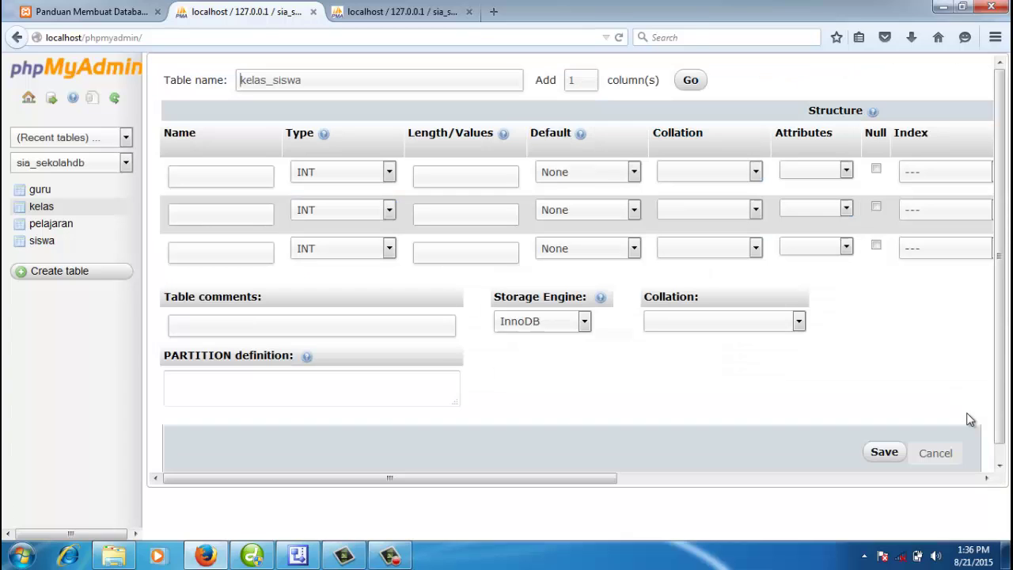
{"action": "left_click", "coordinate": [224, 177]}
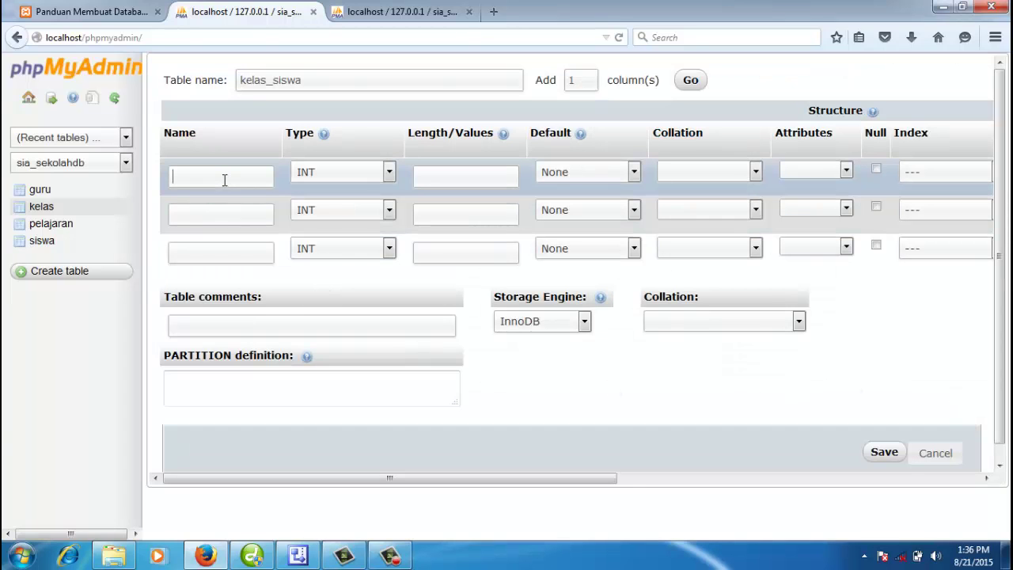
{"action": "type", "text": "id"}
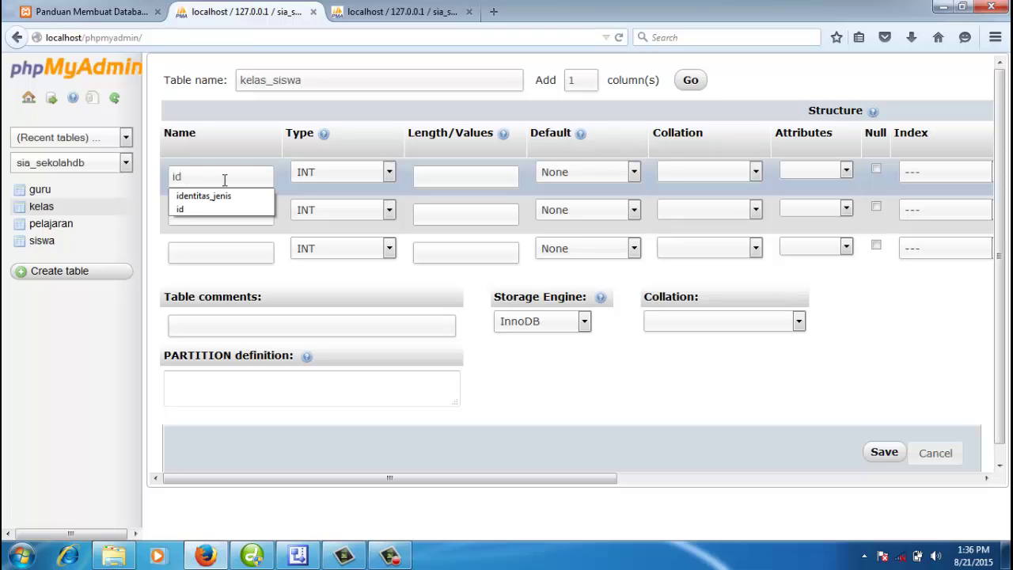
{"action": "left_click", "coordinate": [258, 216]}
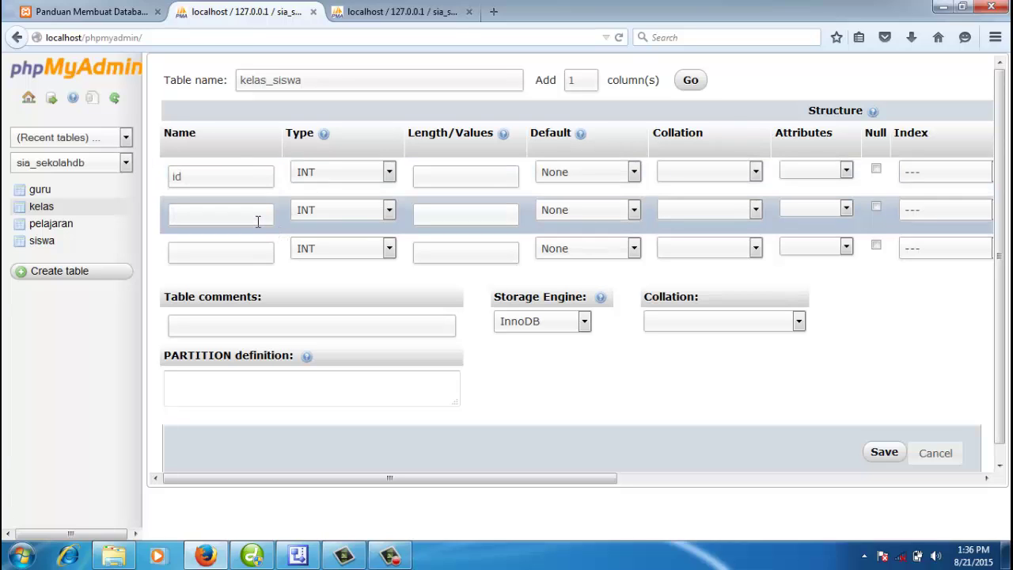
{"action": "type", "text": "ko"}
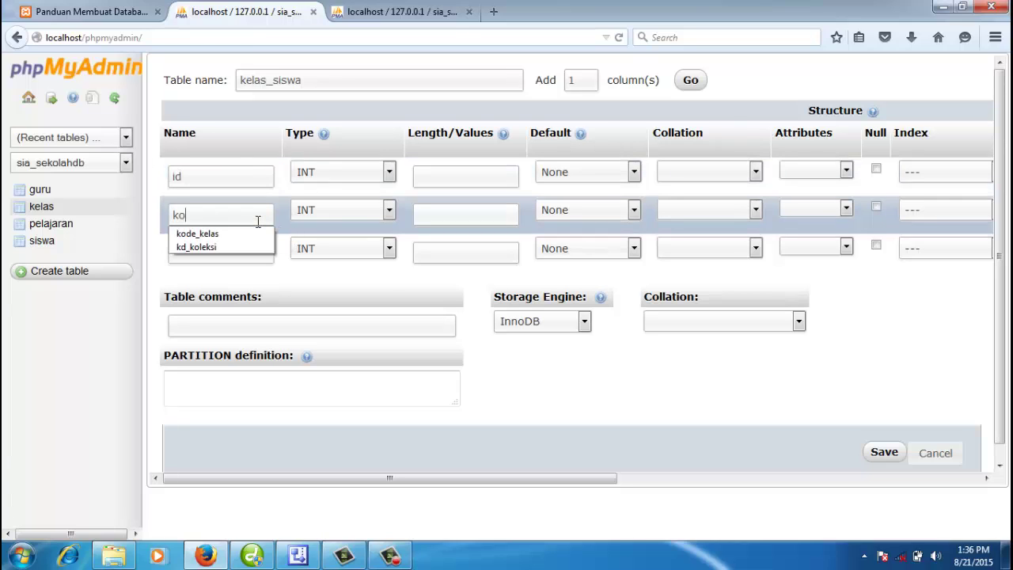
{"action": "type", "text": "de_kelas"}
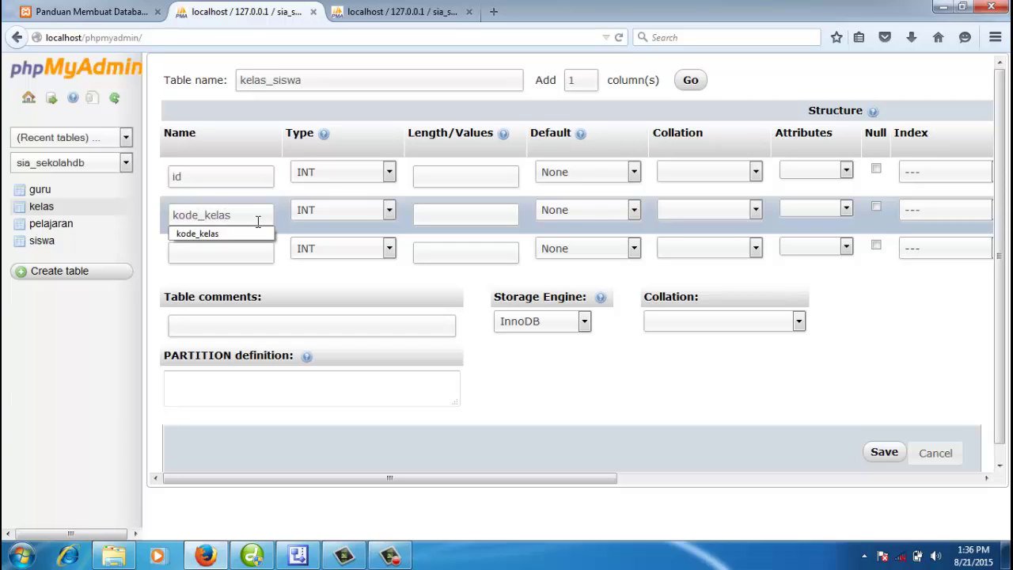
{"action": "left_click", "coordinate": [247, 249]}
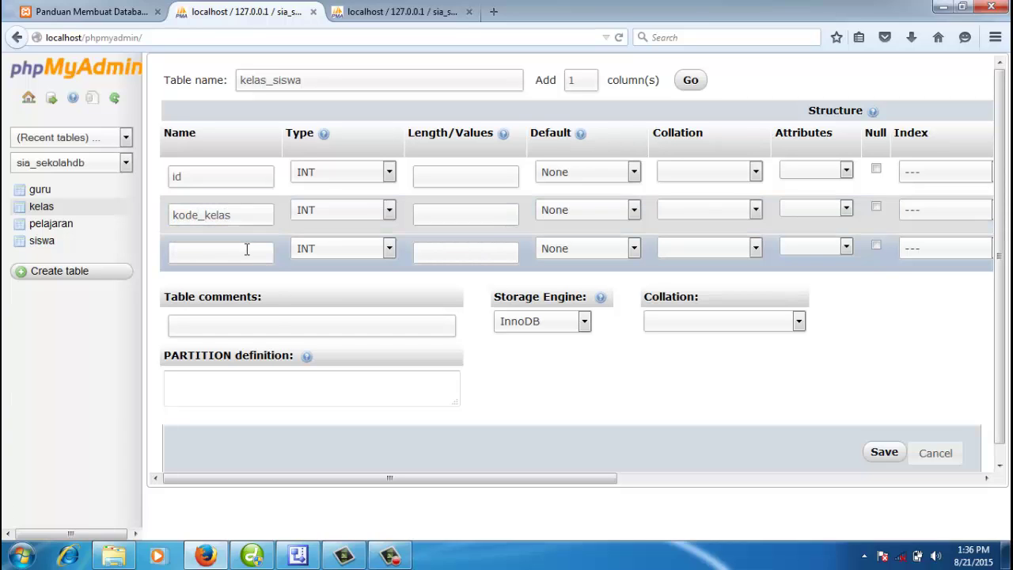
{"action": "type", "text": "kode"}
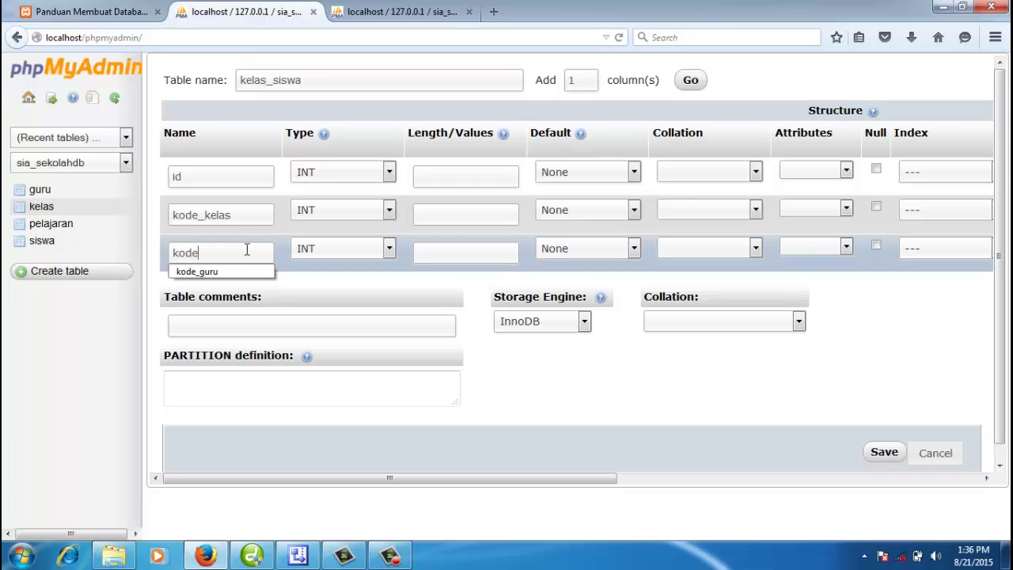
{"action": "type", "text": "_siswa"}
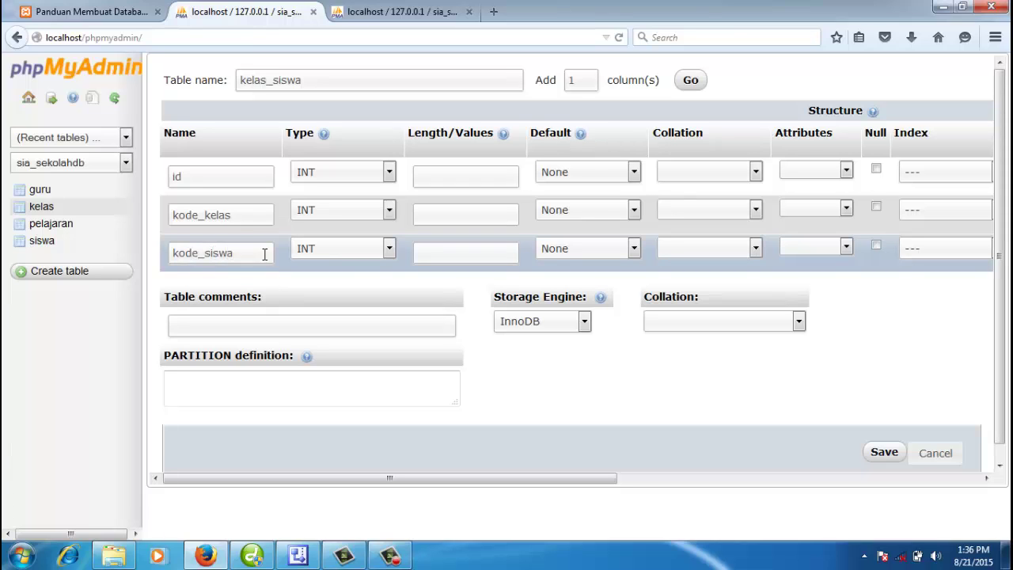
Step: Give the id column length 4, a PRIMARY index and auto-increment
{"action": "left_click", "coordinate": [248, 176]}
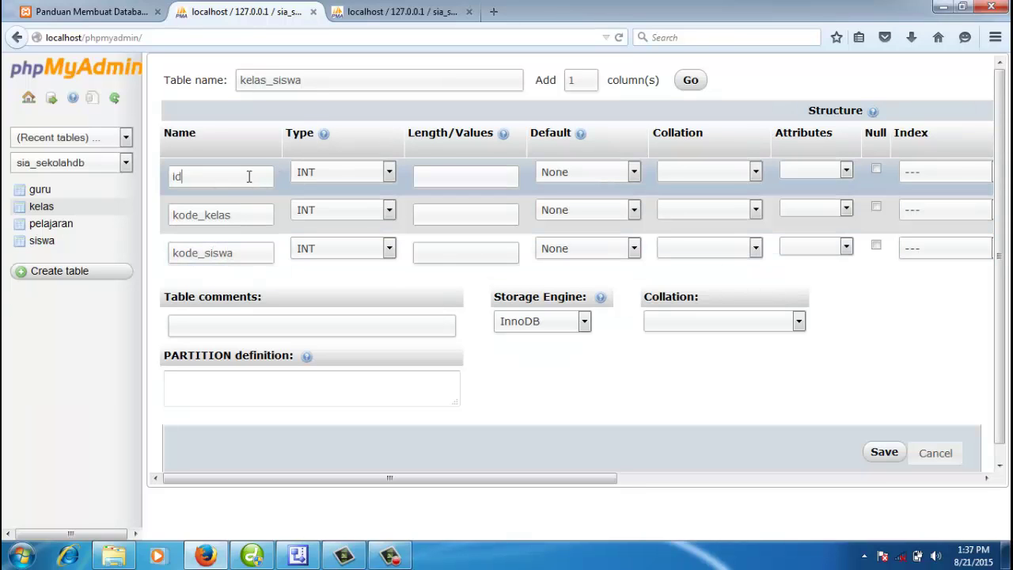
{"action": "left_click", "coordinate": [451, 177]}
{"action": "type", "text": "4"}
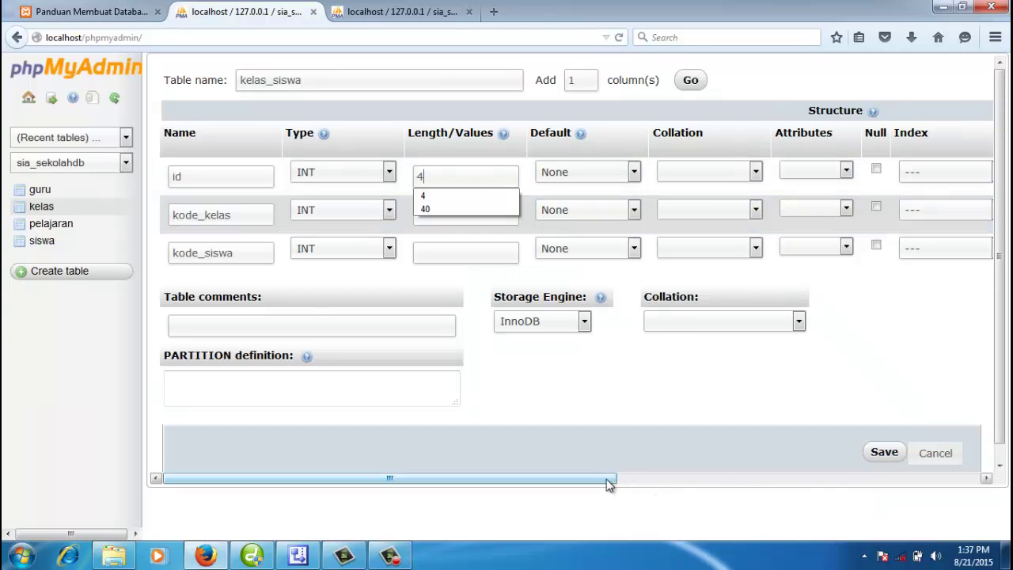
{"action": "left_click_drag", "start_coordinate": [606, 478], "coordinate": [685, 489]}
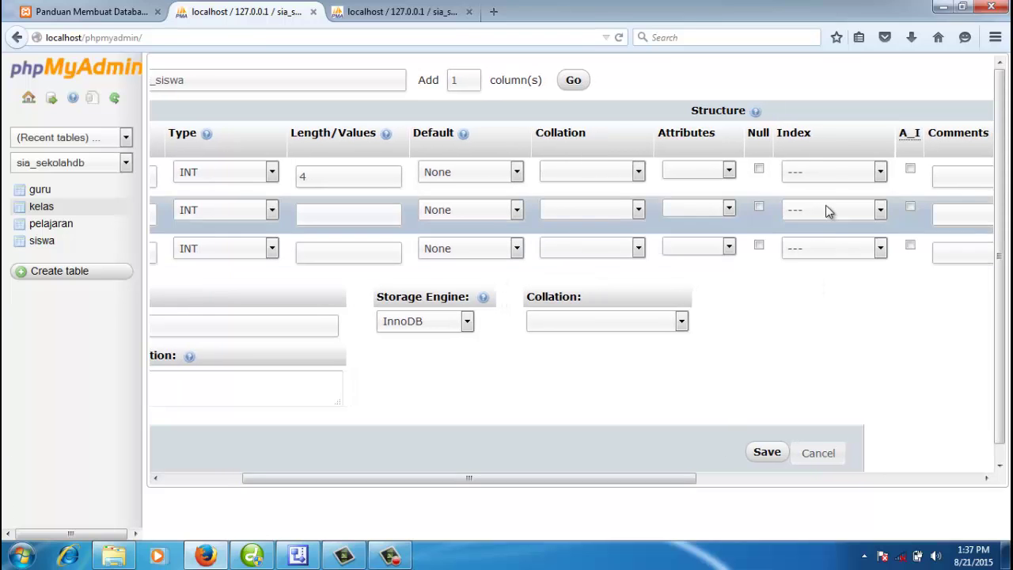
{"action": "left_click", "coordinate": [832, 174]}
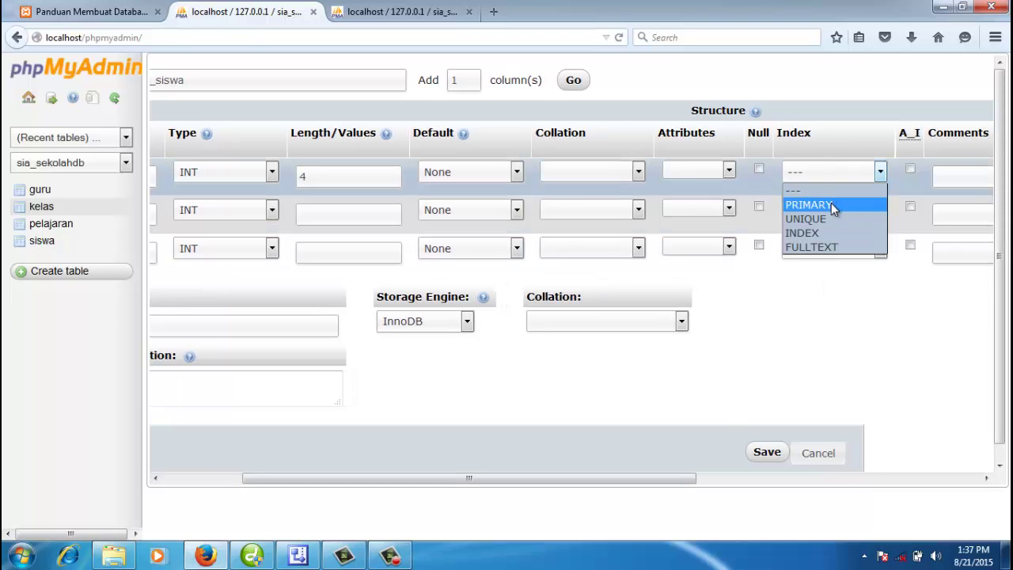
{"action": "left_click", "coordinate": [831, 204]}
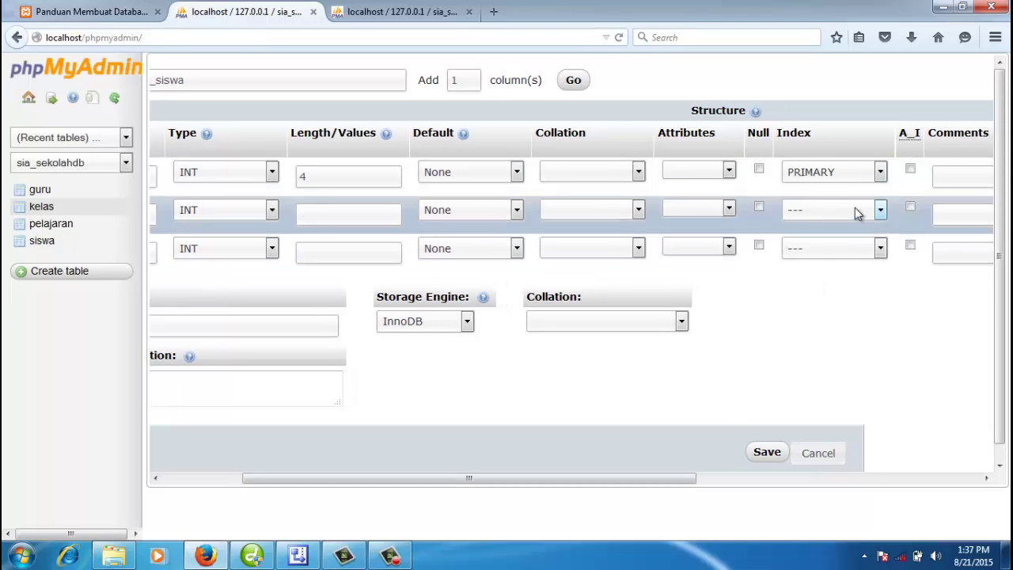
{"action": "left_click", "coordinate": [910, 171]}
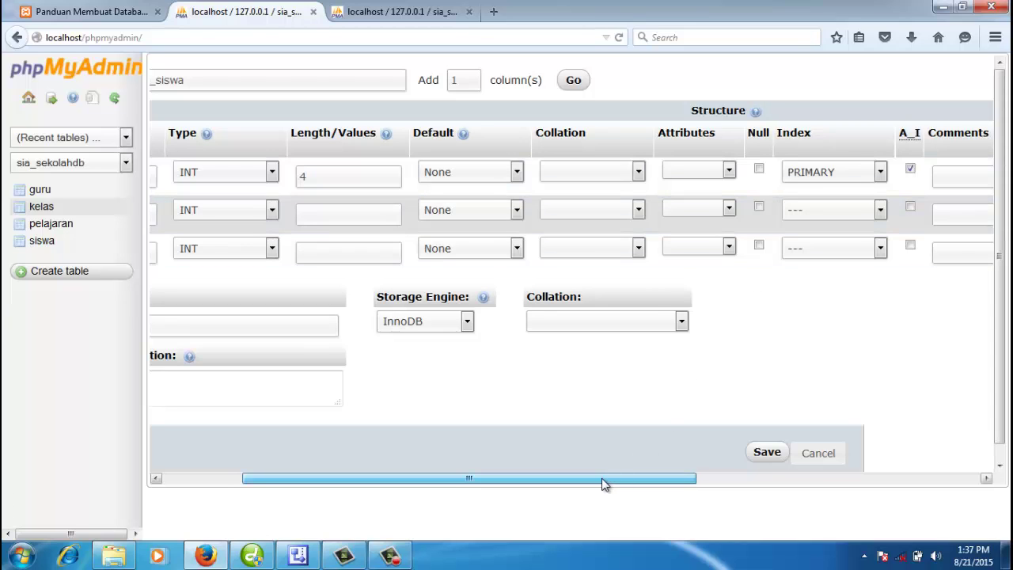
{"action": "left_click_drag", "start_coordinate": [601, 479], "coordinate": [503, 479]}
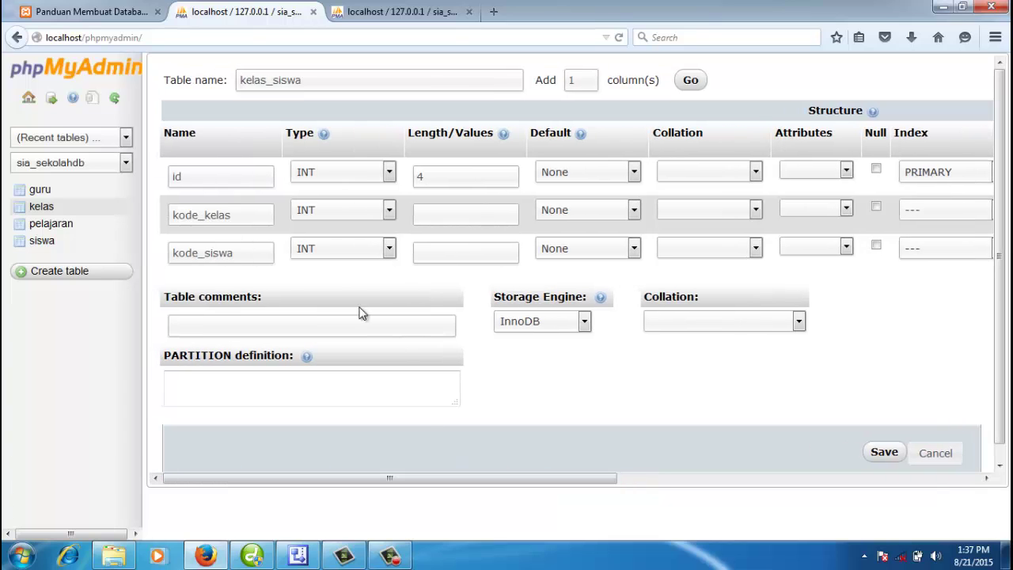
Step: Change the kode_kelas column's data type to CHAR
{"action": "left_click", "coordinate": [242, 216]}
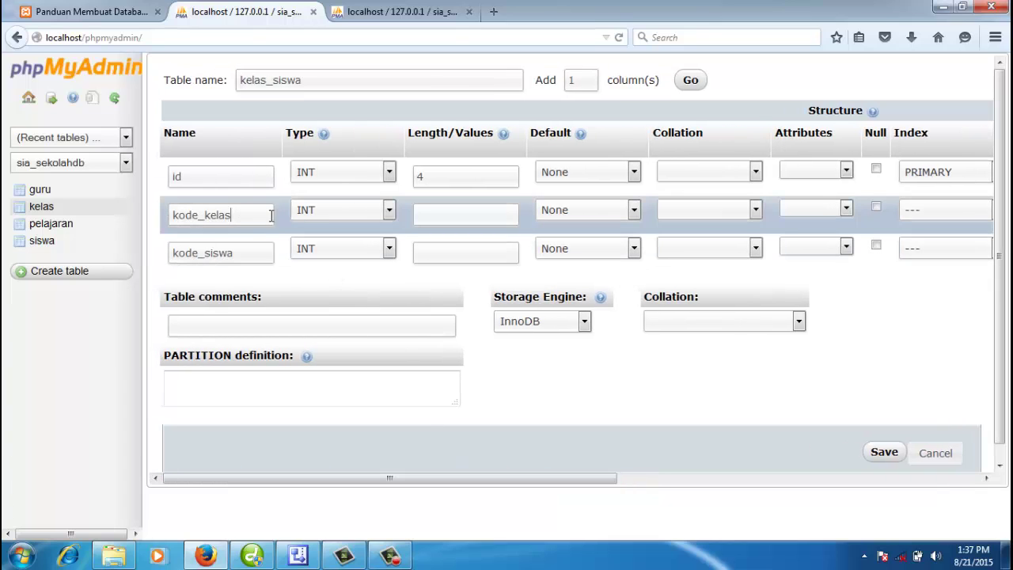
{"action": "left_click", "coordinate": [319, 212]}
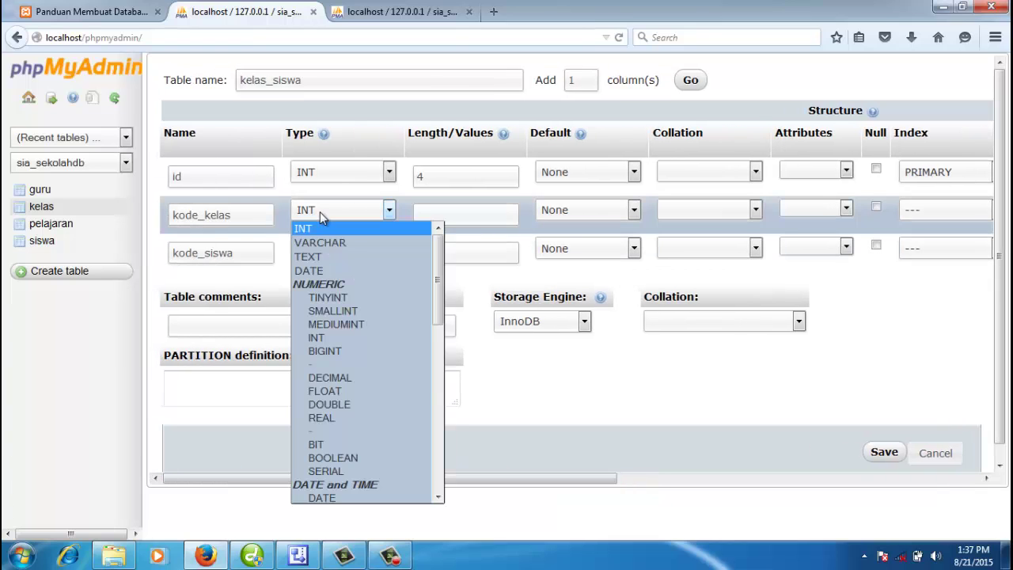
{"action": "left_click", "coordinate": [237, 213]}
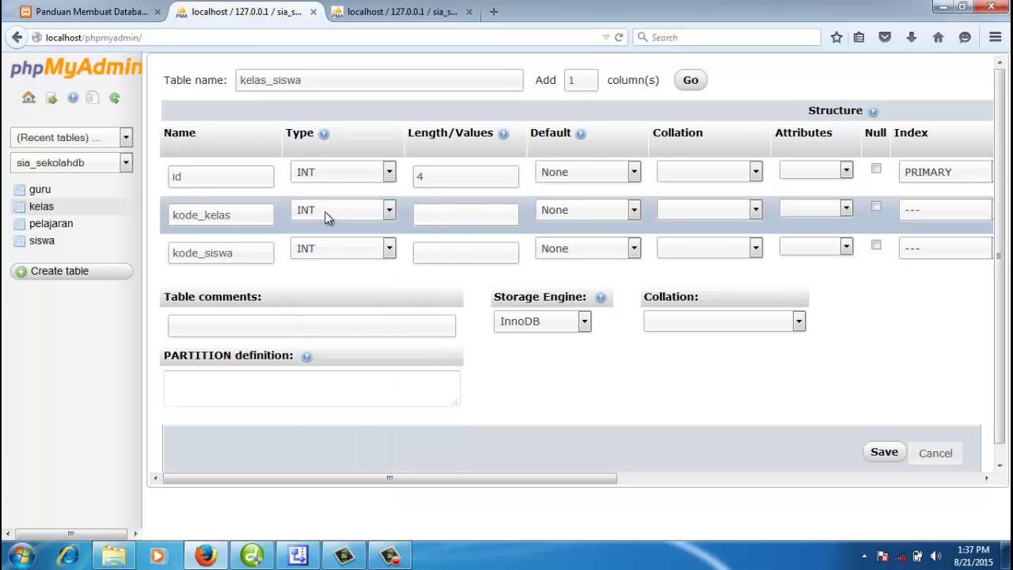
{"action": "left_click", "coordinate": [255, 215]}
{"action": "left_click", "coordinate": [317, 216]}
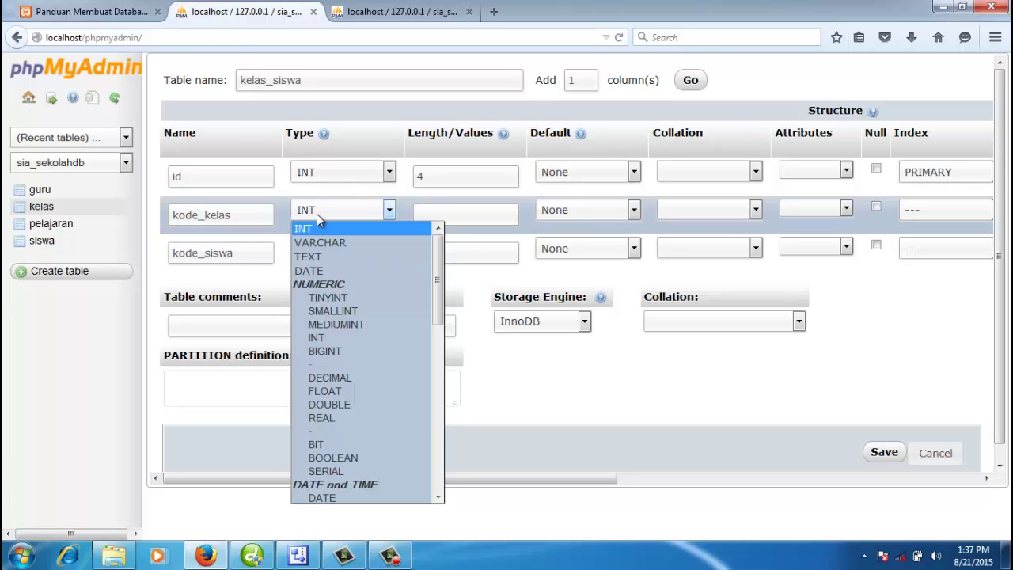
{"action": "key", "text": "c"}
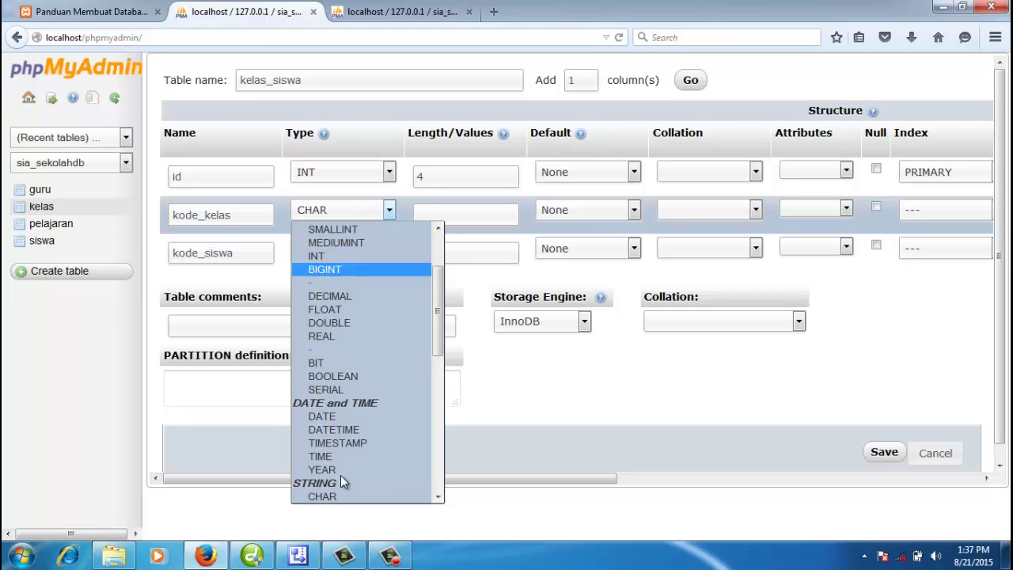
{"action": "left_click", "coordinate": [329, 497]}
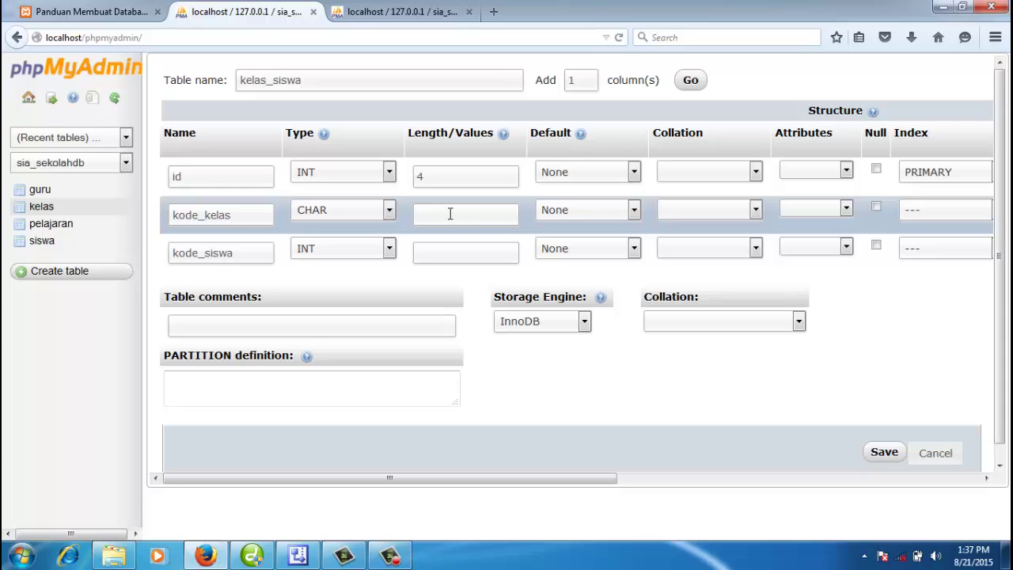
Step: View the kelas table's K0001 and K0002 rows in a new tab, then return to the form
{"action": "right_click", "coordinate": [60, 207]}
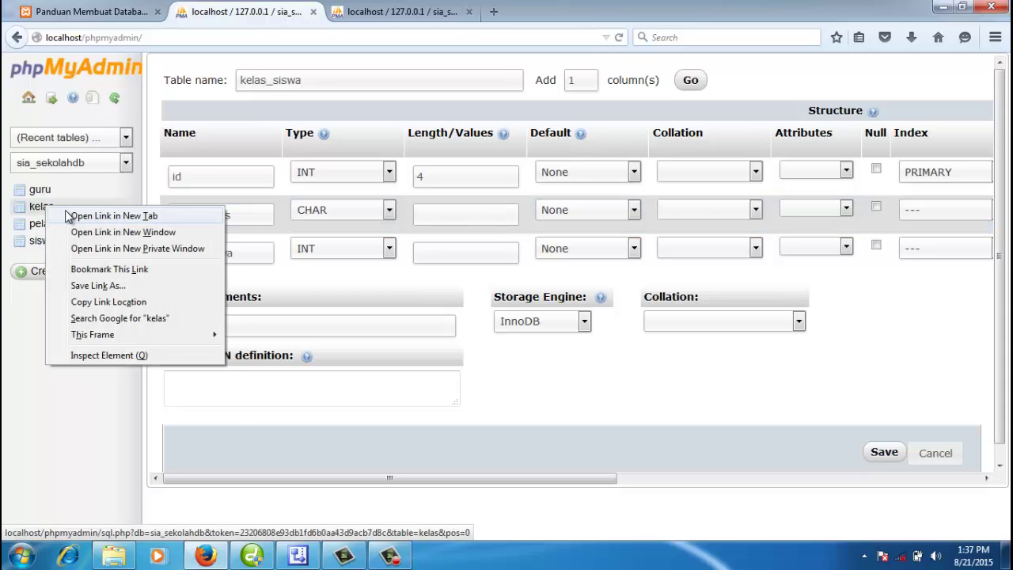
{"action": "left_click", "coordinate": [68, 214]}
{"action": "left_click", "coordinate": [400, 11]}
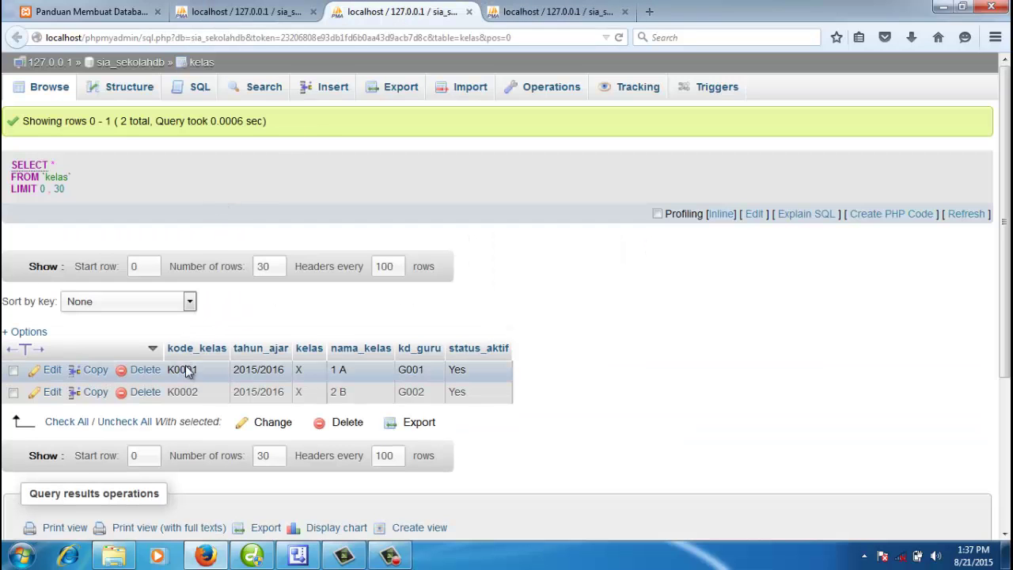
{"action": "left_click", "coordinate": [268, 10]}
Step: Give kode_kelas length 5 and check siswa's structure for the kode_siswa column type
{"action": "left_click", "coordinate": [438, 212]}
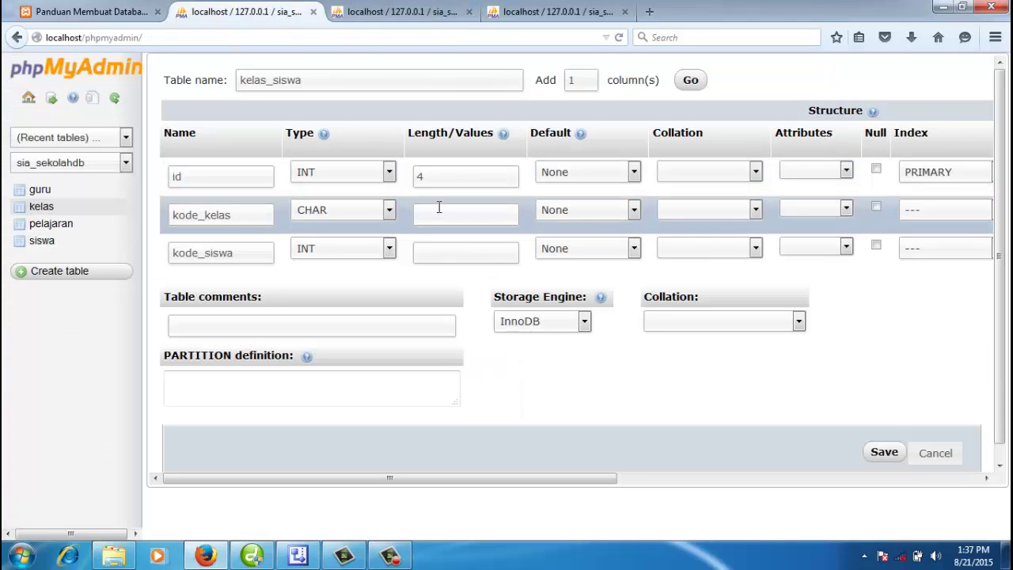
{"action": "type", "text": "5"}
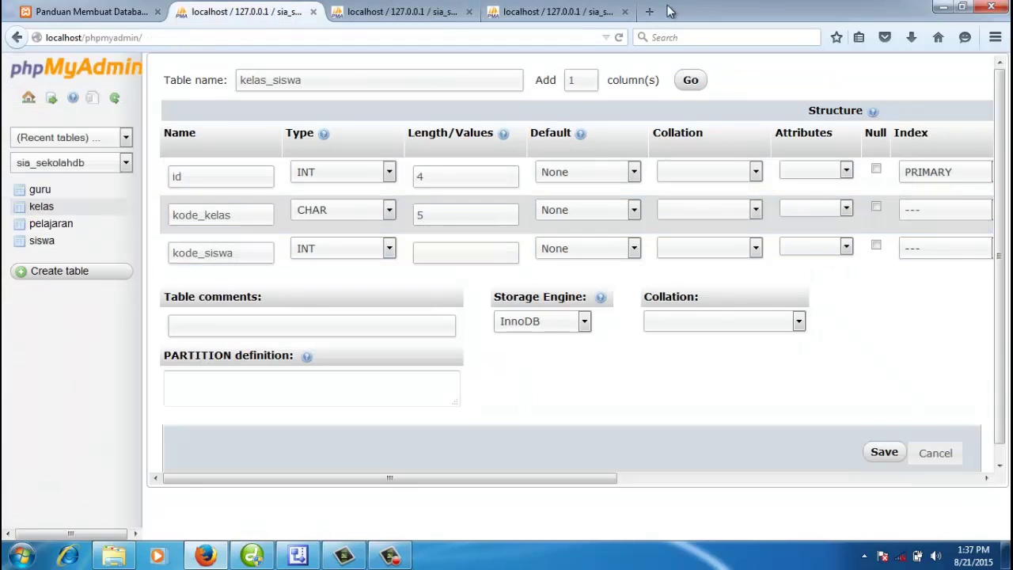
{"action": "left_click", "coordinate": [626, 11]}
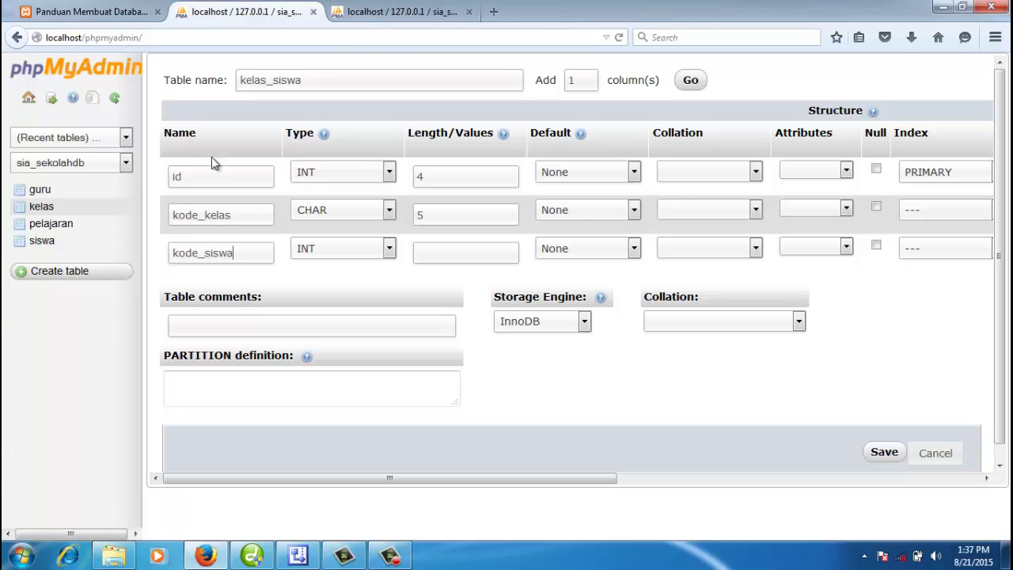
{"action": "right_click", "coordinate": [33, 240]}
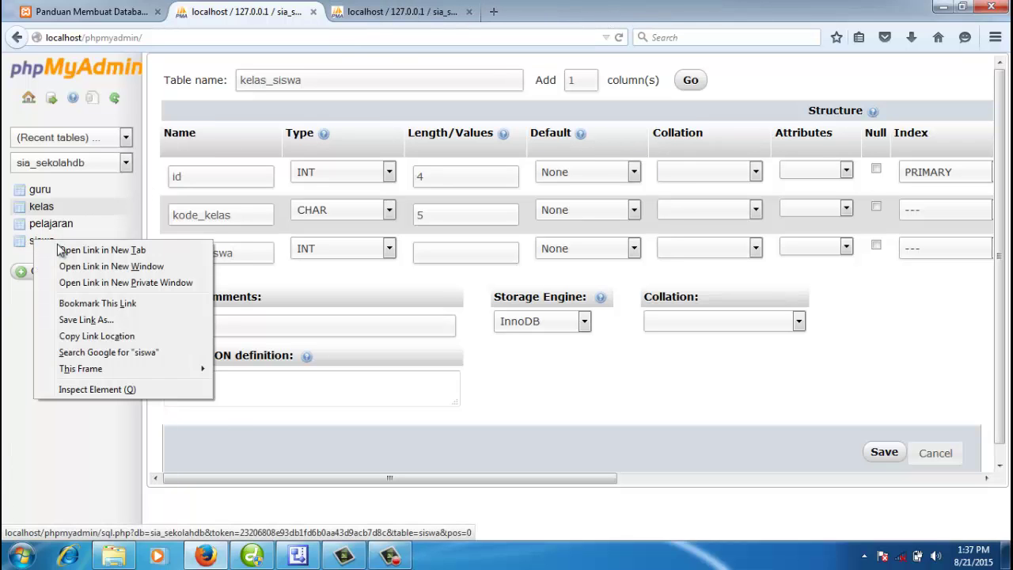
{"action": "left_click", "coordinate": [61, 250]}
{"action": "left_click", "coordinate": [380, 24]}
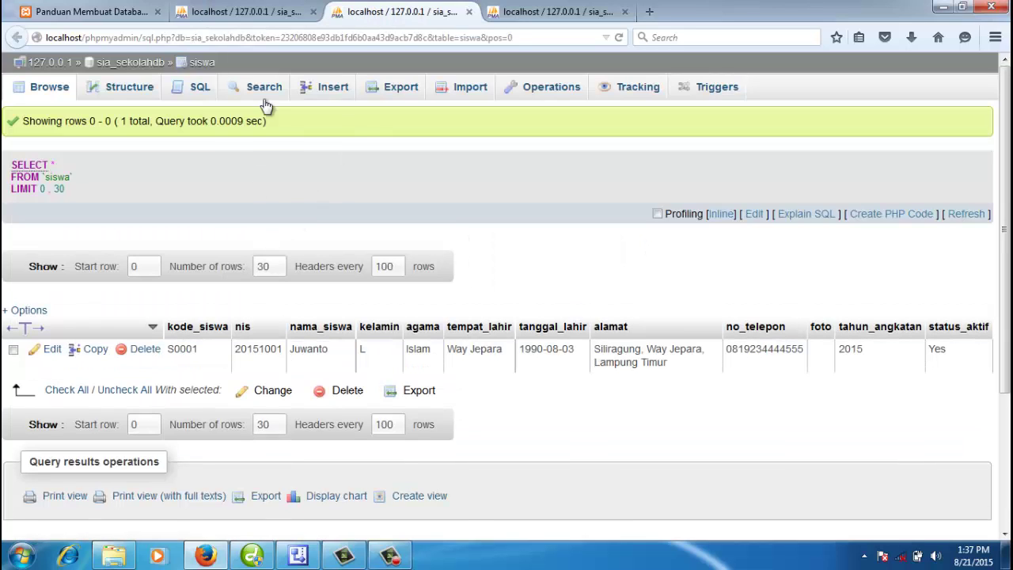
{"action": "left_click", "coordinate": [135, 91]}
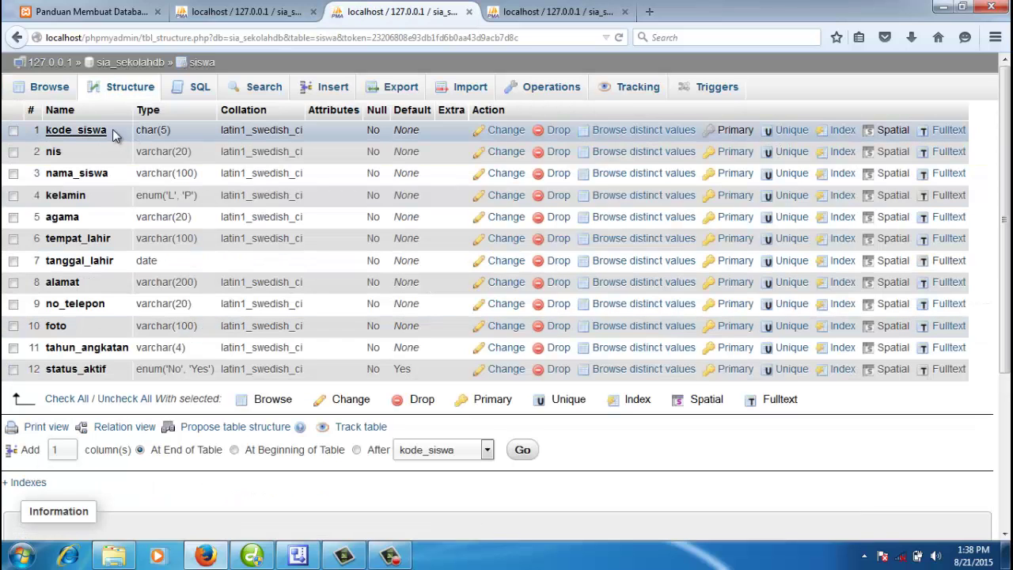
{"action": "left_click_drag", "start_coordinate": [112, 130], "coordinate": [45, 130]}
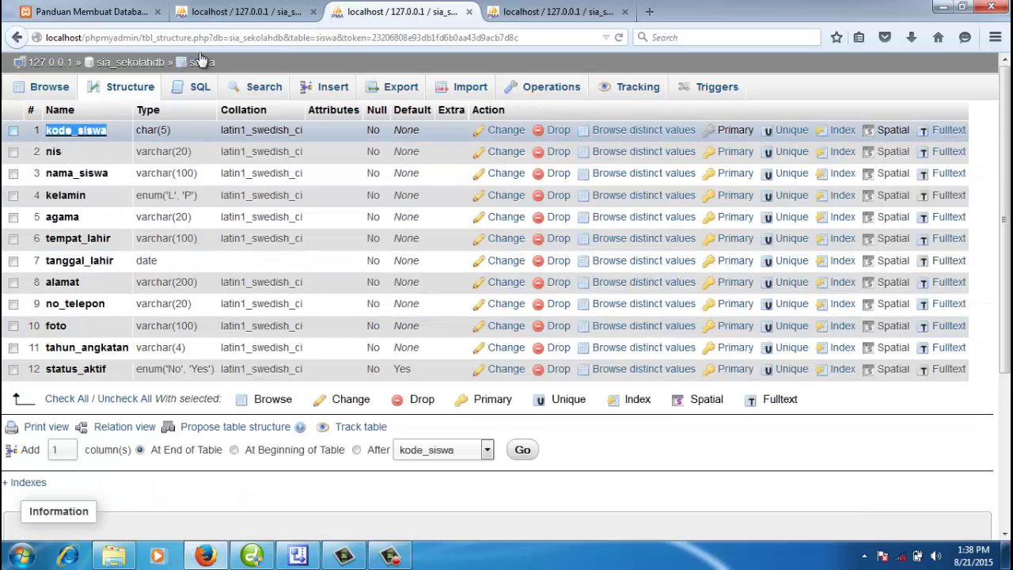
Step: Set kode_siswa to CHAR with length 5
{"action": "left_click", "coordinate": [245, 11]}
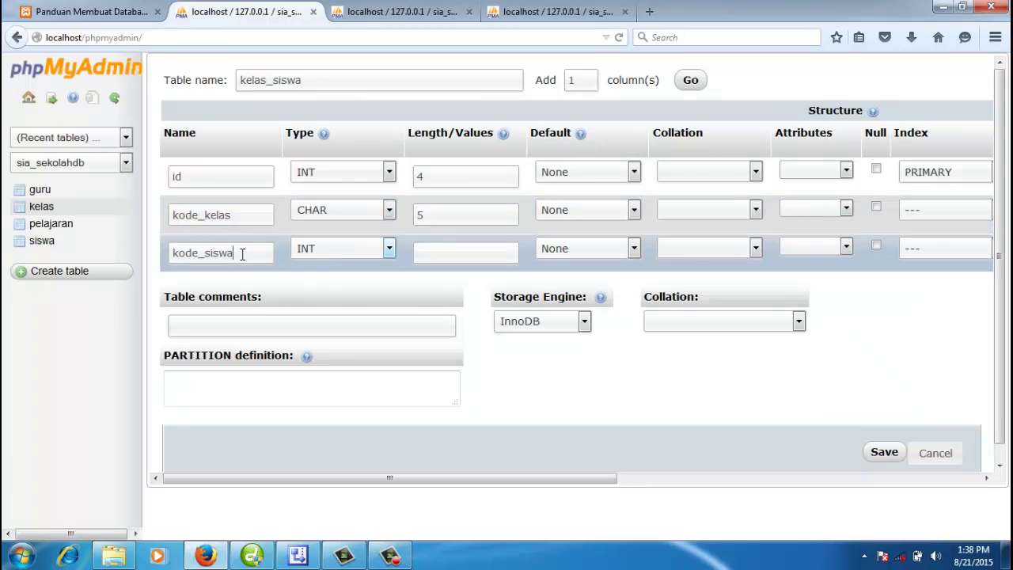
{"action": "left_click", "coordinate": [308, 250]}
{"action": "key", "text": "c"}
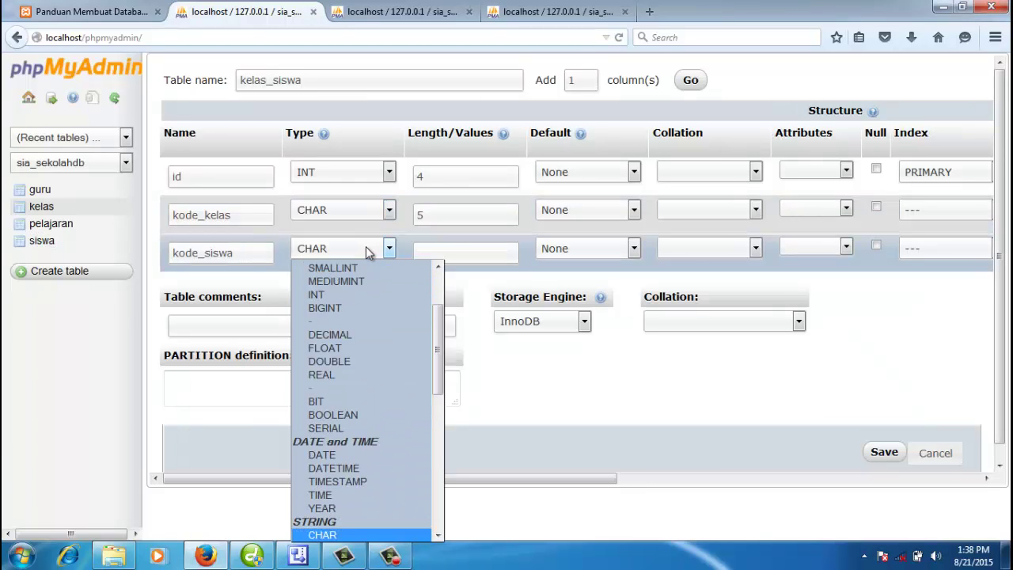
{"action": "left_click", "coordinate": [402, 248]}
{"action": "left_click", "coordinate": [379, 254]}
{"action": "left_click", "coordinate": [401, 250]}
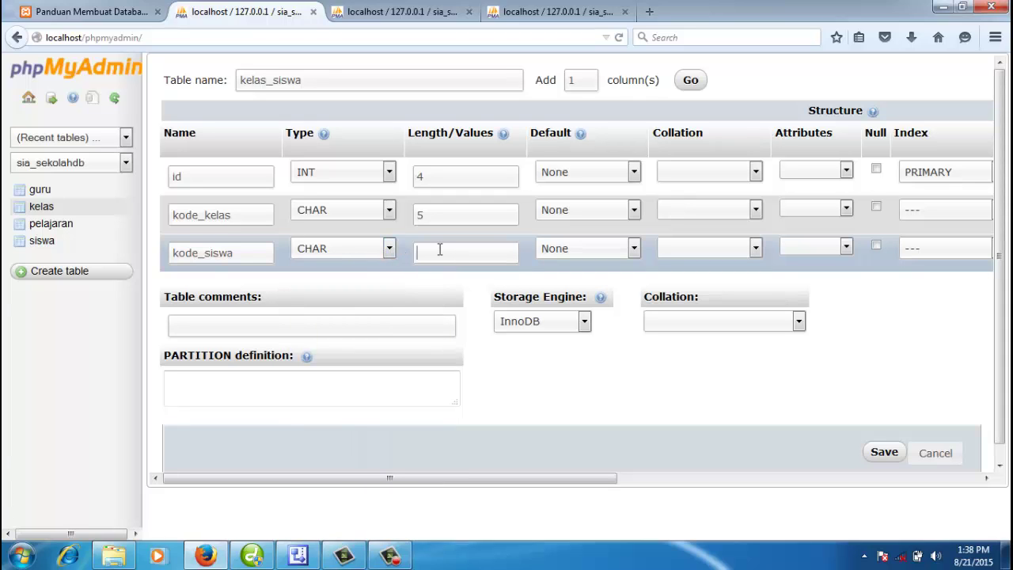
{"action": "left_click", "coordinate": [439, 249]}
{"action": "type", "text": "5"}
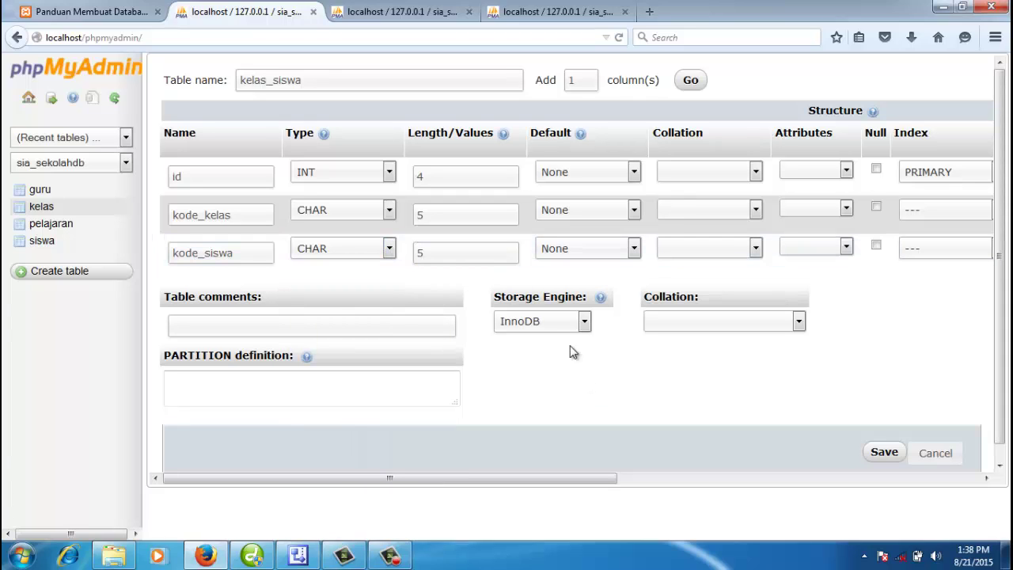
{"action": "left_click", "coordinate": [566, 323]}
Step: Choose MyISAM storage, save kelas_siswa, and open its structure in the navigation tree
{"action": "left_click", "coordinate": [545, 354]}
{"action": "left_click", "coordinate": [885, 453]}
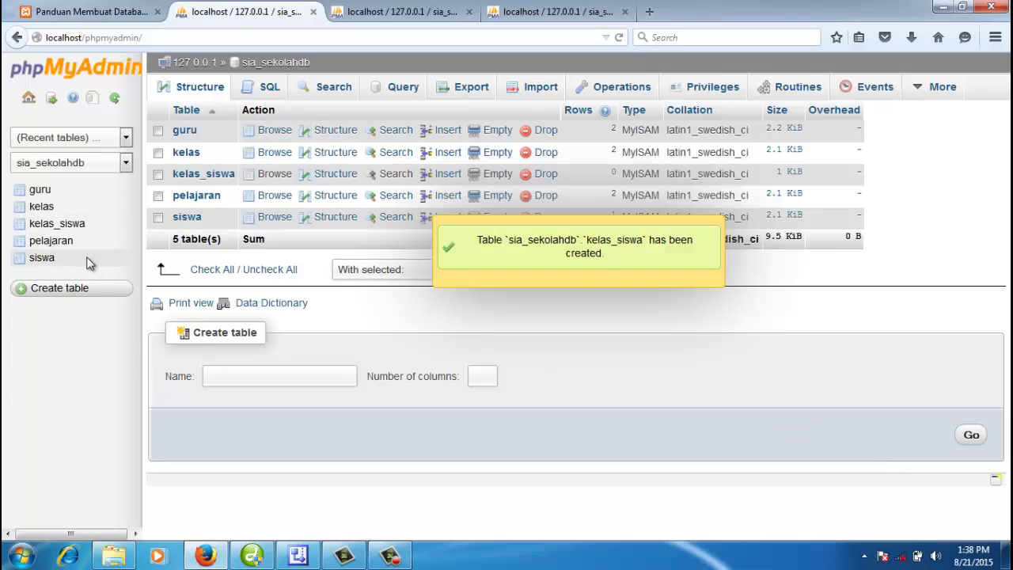
{"action": "left_click", "coordinate": [71, 228]}
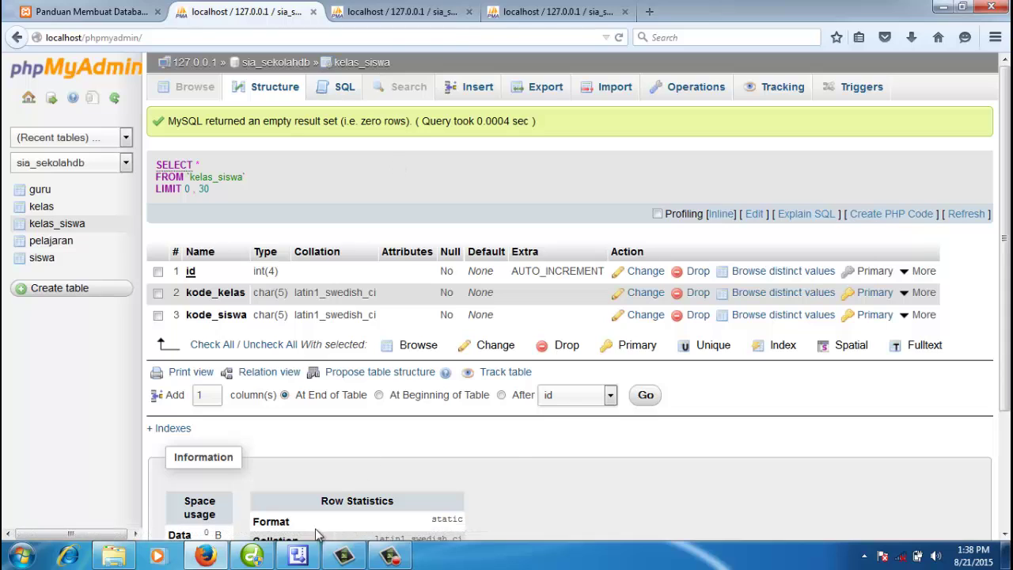
{"action": "left_click", "coordinate": [298, 557]}
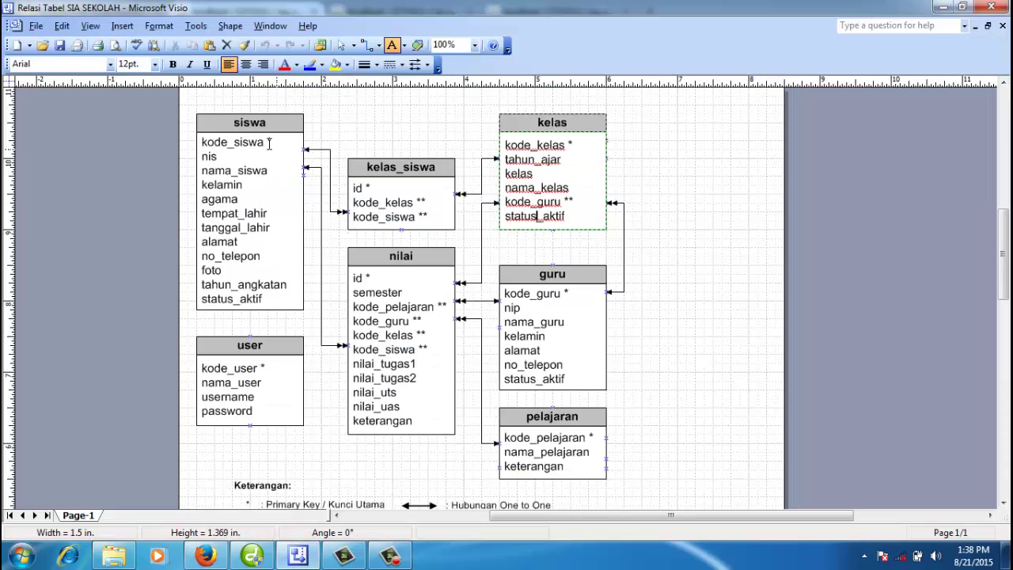
{"action": "left_click", "coordinate": [366, 219]}
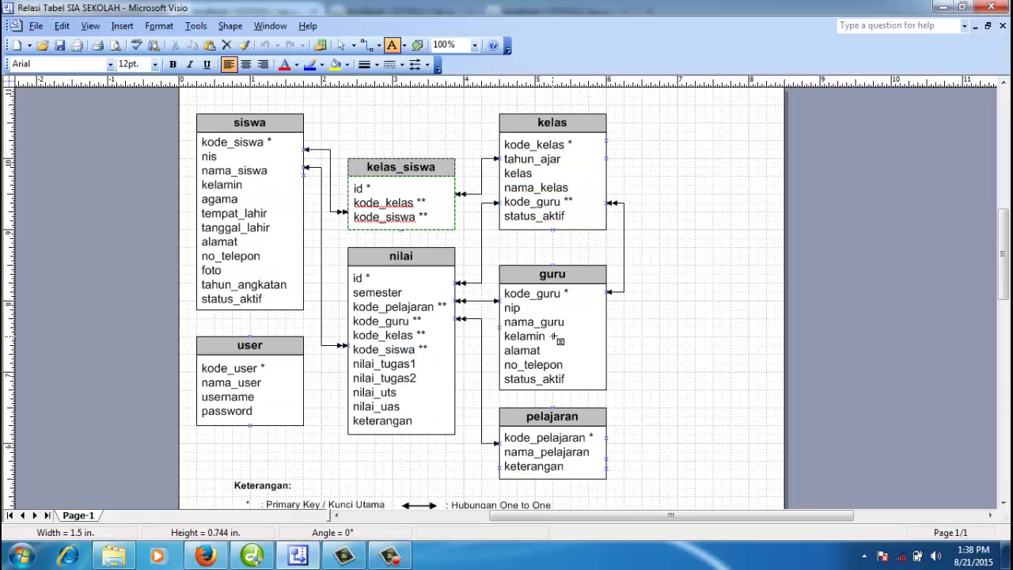
{"action": "left_click", "coordinate": [549, 161]}
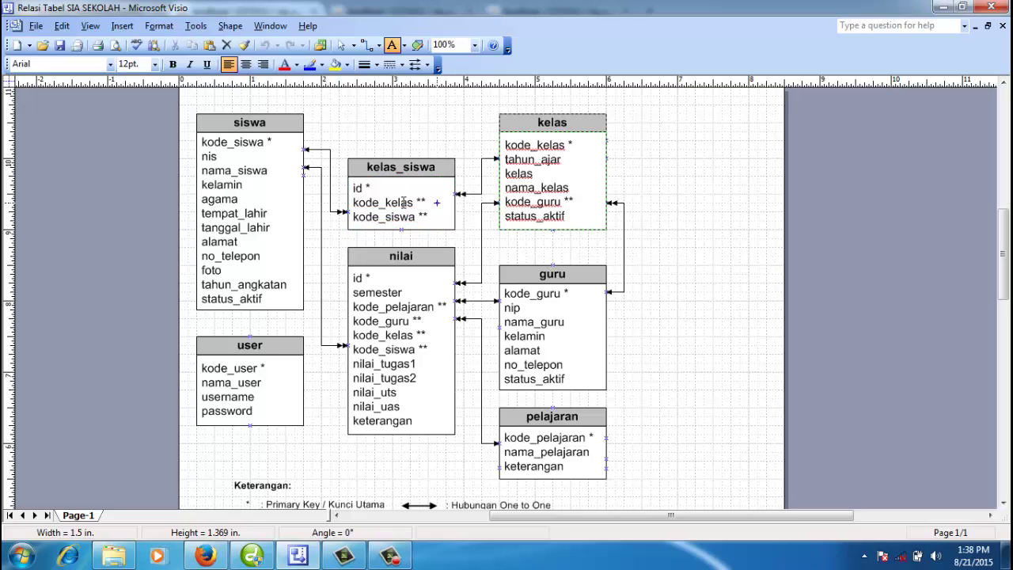
{"action": "left_click", "coordinate": [237, 143]}
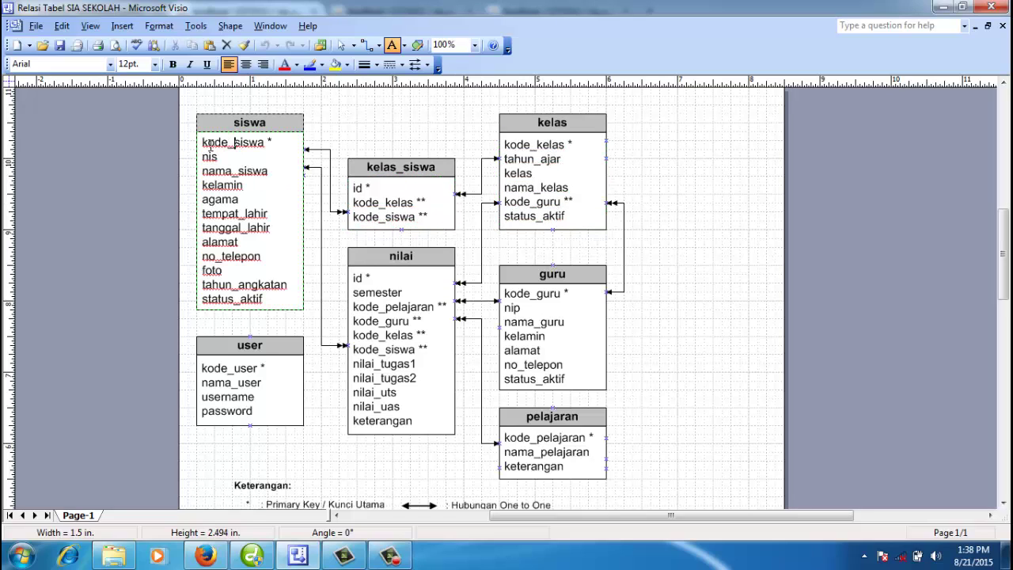
{"action": "left_click_drag", "start_coordinate": [203, 143], "coordinate": [276, 143]}
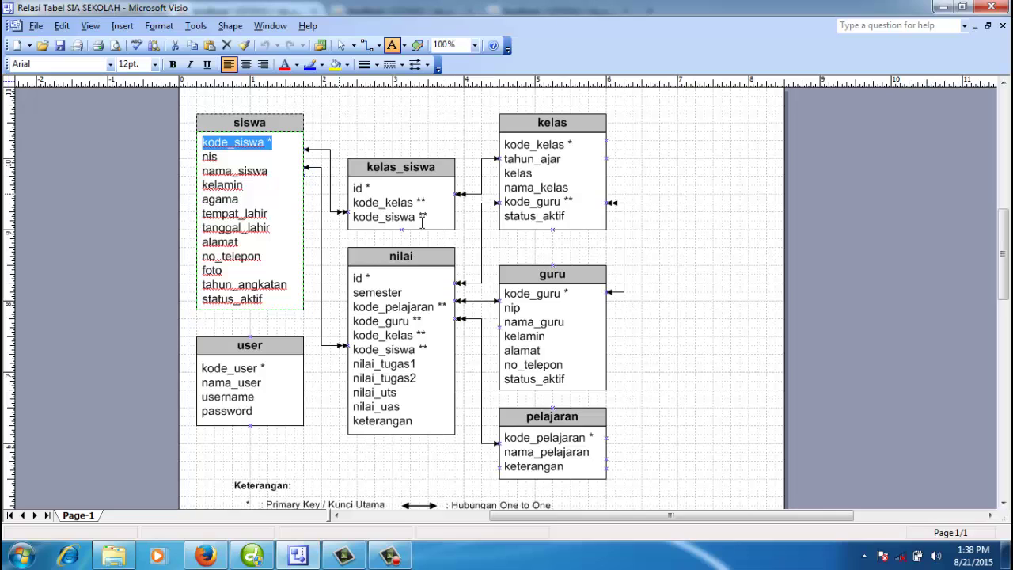
{"action": "left_click_drag", "start_coordinate": [431, 217], "coordinate": [354, 221]}
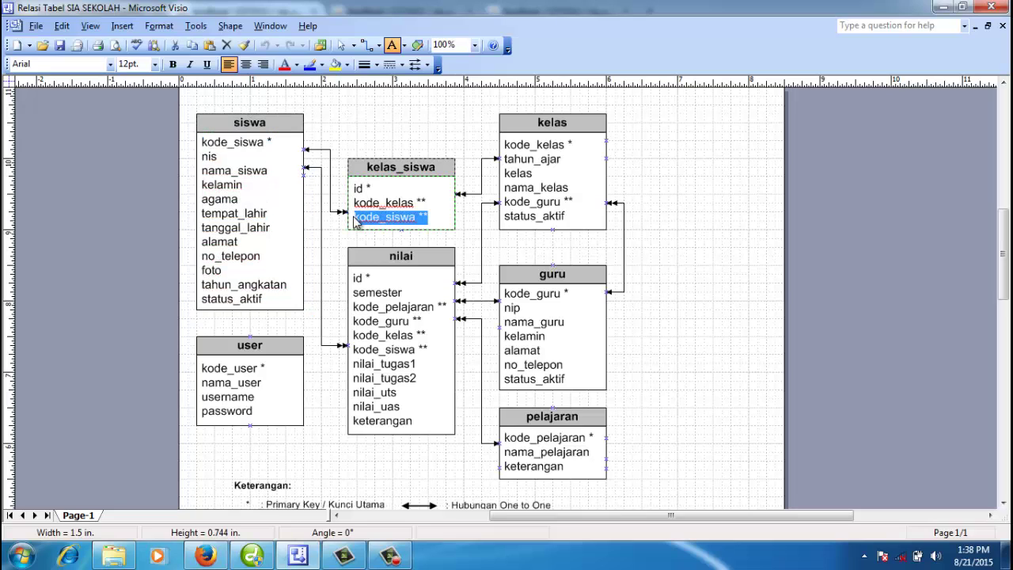
{"action": "left_click", "coordinate": [552, 145]}
{"action": "left_click_drag", "start_coordinate": [571, 145], "coordinate": [502, 147]}
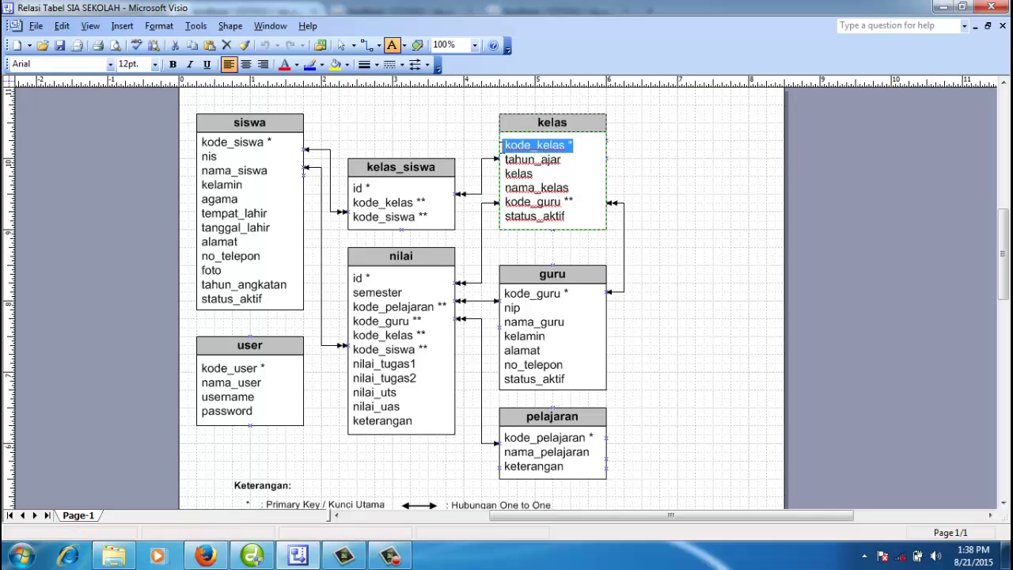
{"action": "left_click", "coordinate": [422, 202]}
{"action": "left_click_drag", "start_coordinate": [427, 203], "coordinate": [354, 204]}
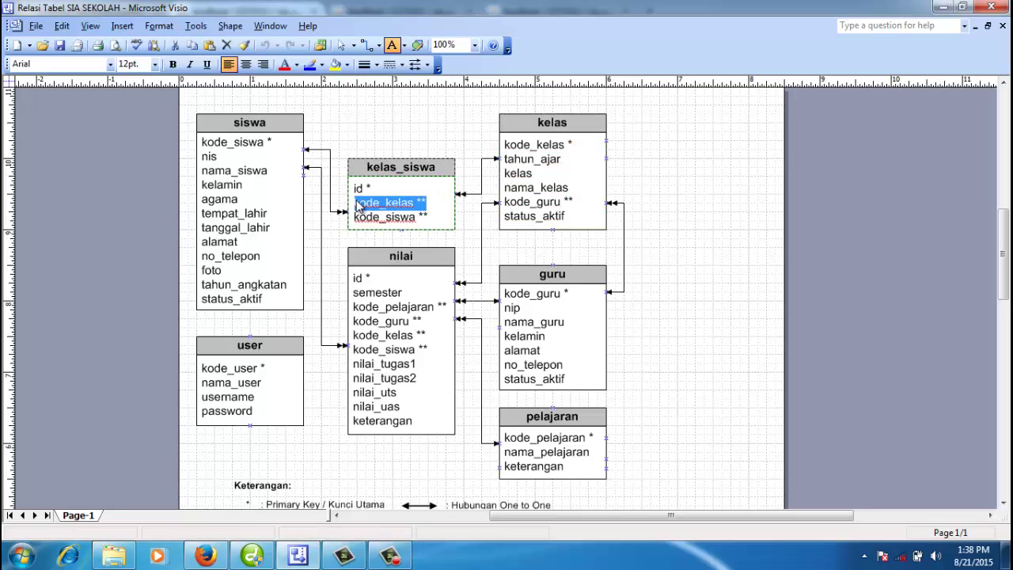
{"action": "left_click", "coordinate": [205, 557]}
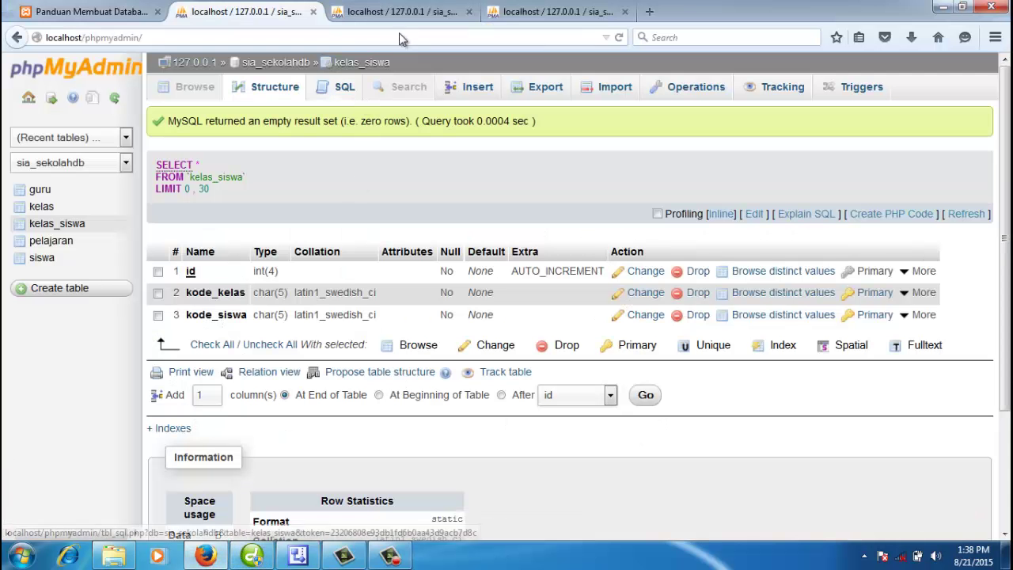
Step: Browse the rows in the siswa table, then reload the kelas_siswa page
{"action": "left_click", "coordinate": [399, 11]}
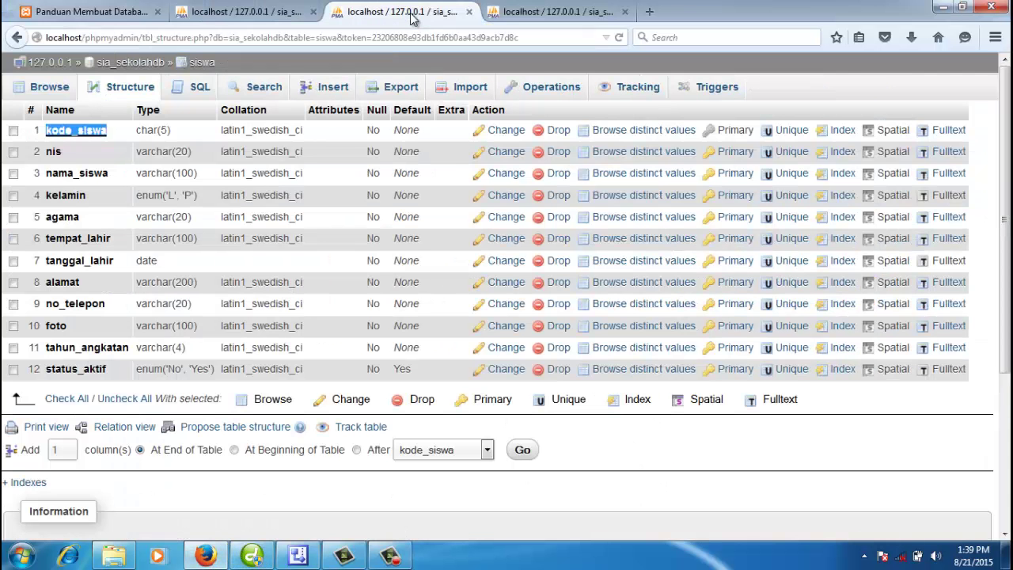
{"action": "left_click", "coordinate": [49, 85]}
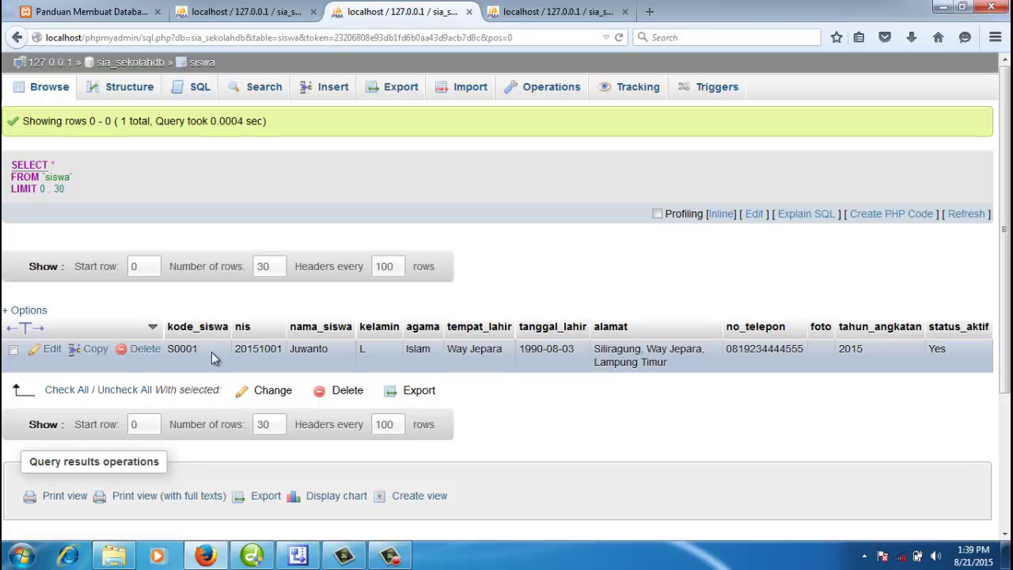
{"action": "left_click", "coordinate": [269, 12]}
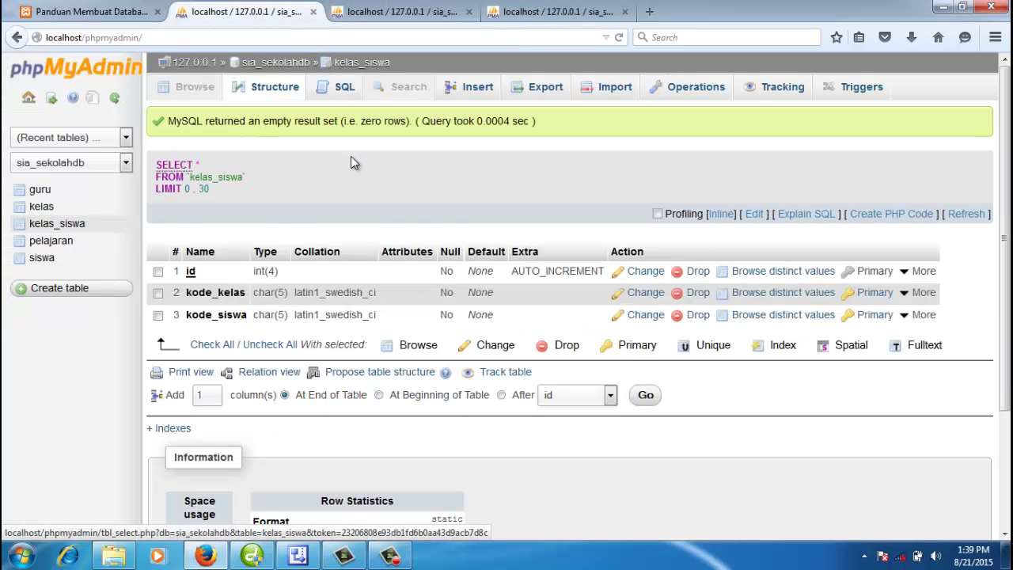
{"action": "left_click", "coordinate": [360, 62]}
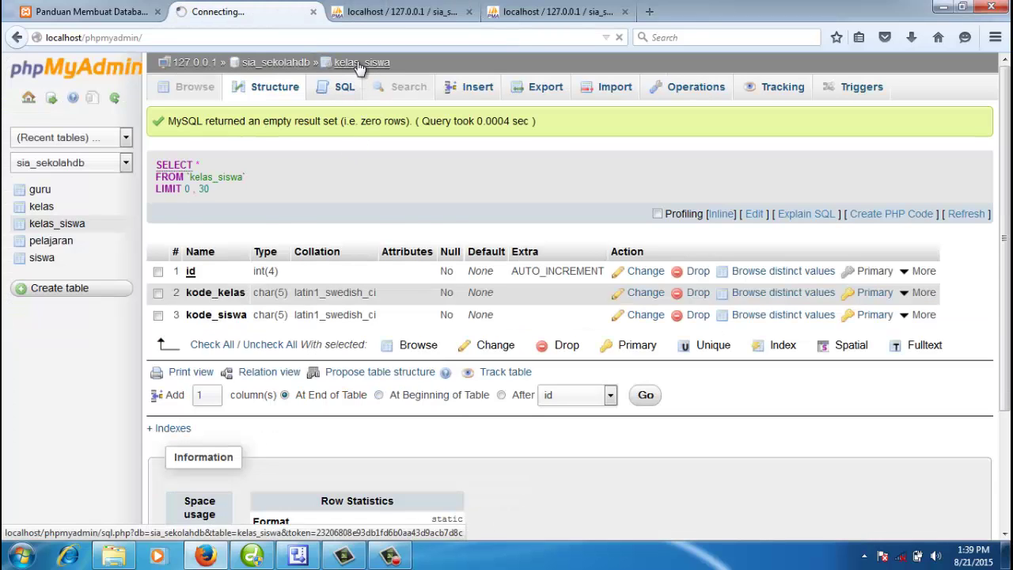
Step: Open the kelas_siswa Insert form and copy class code K0001 from the kelas table
{"action": "left_click", "coordinate": [471, 91]}
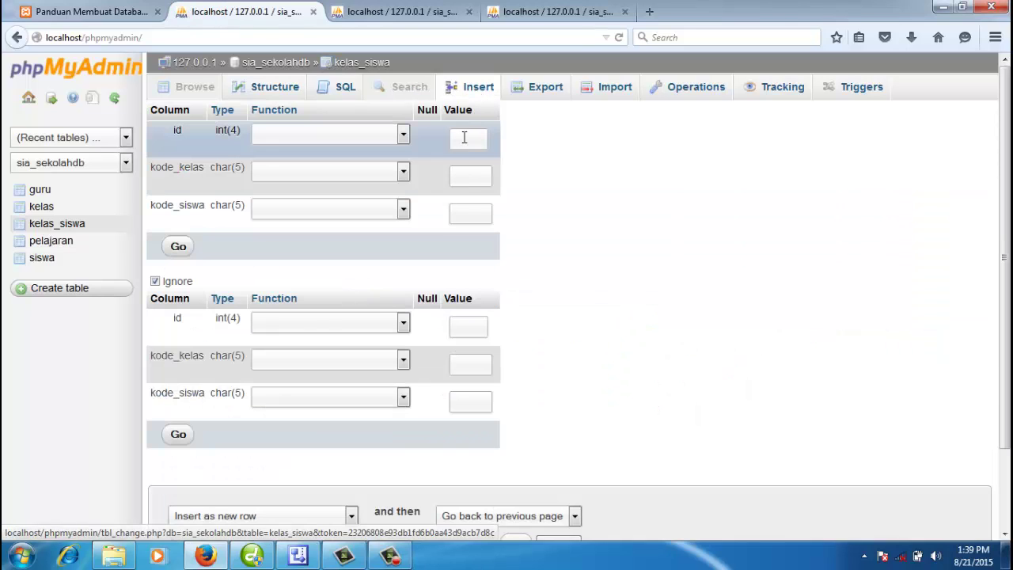
{"action": "left_click", "coordinate": [467, 175]}
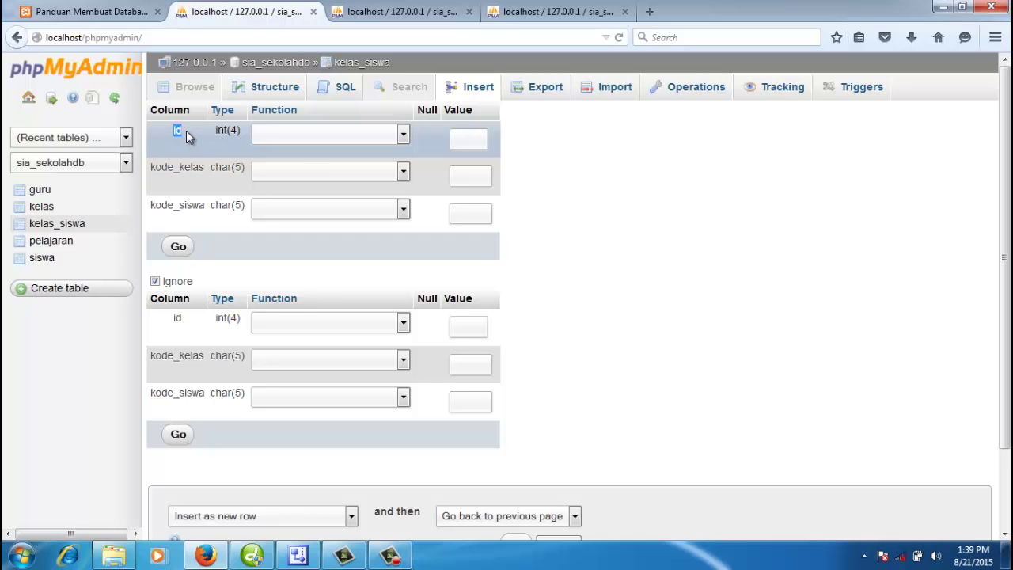
{"action": "left_click", "coordinate": [477, 141]}
{"action": "left_click", "coordinate": [459, 176]}
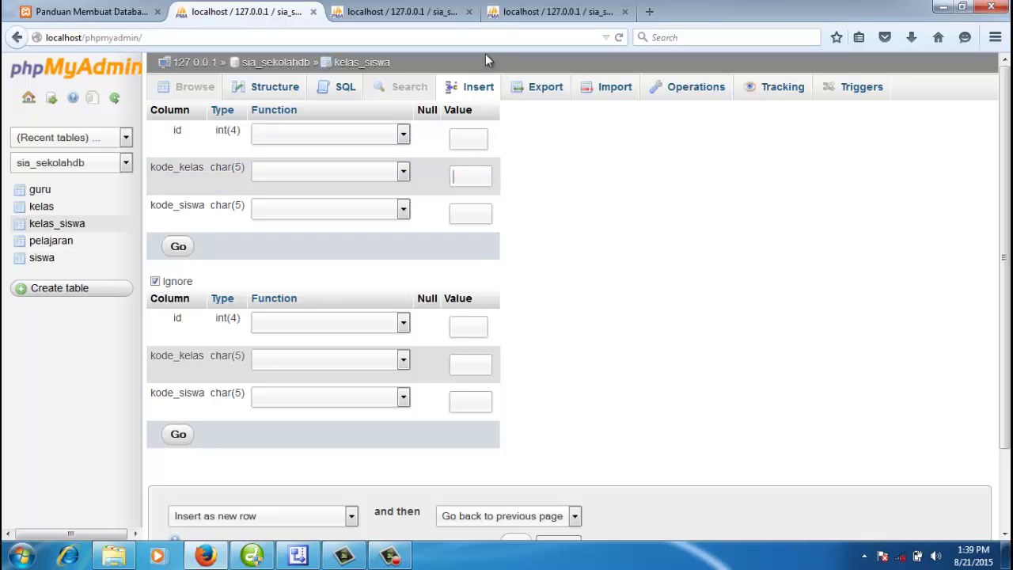
{"action": "left_click", "coordinate": [523, 19]}
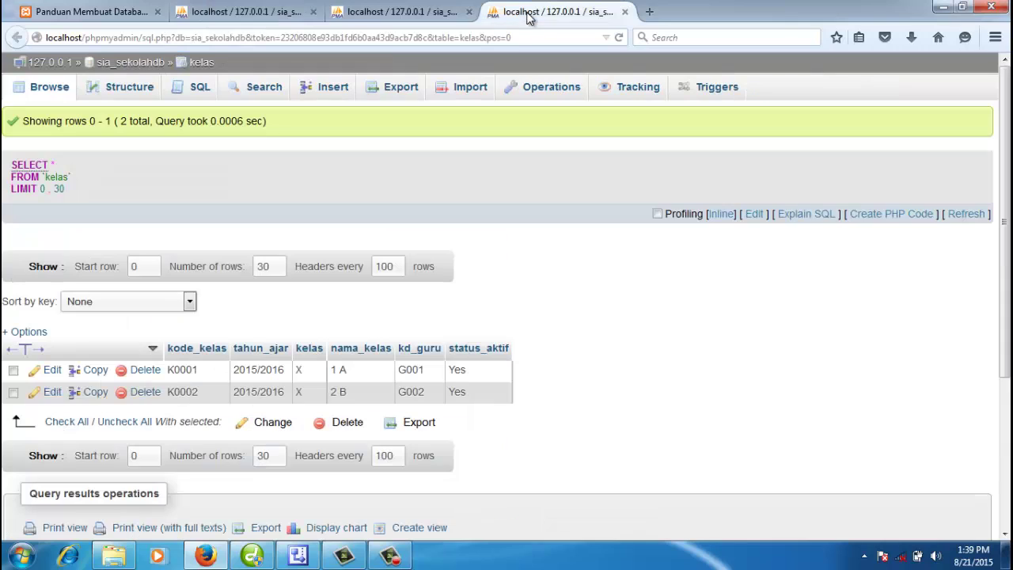
{"action": "double_click", "coordinate": [194, 370]}
{"action": "double_click", "coordinate": [176, 366]}
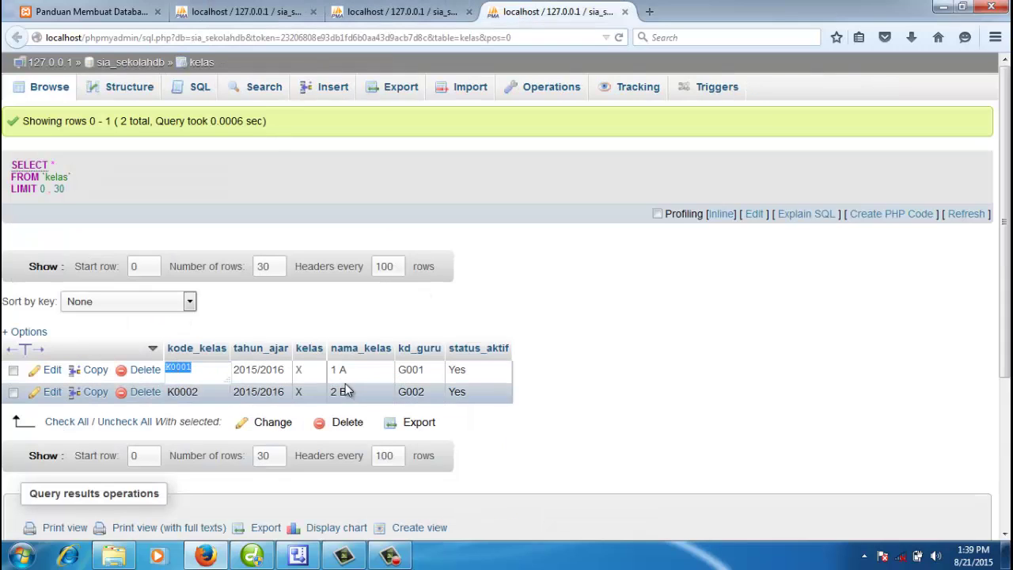
{"action": "left_click", "coordinate": [421, 12]}
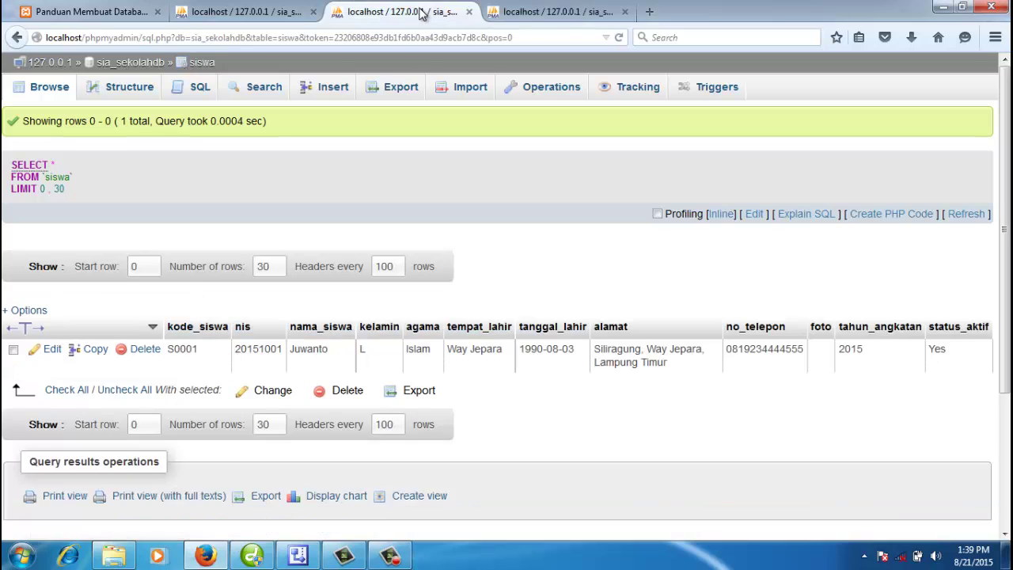
{"action": "left_click", "coordinate": [293, 12]}
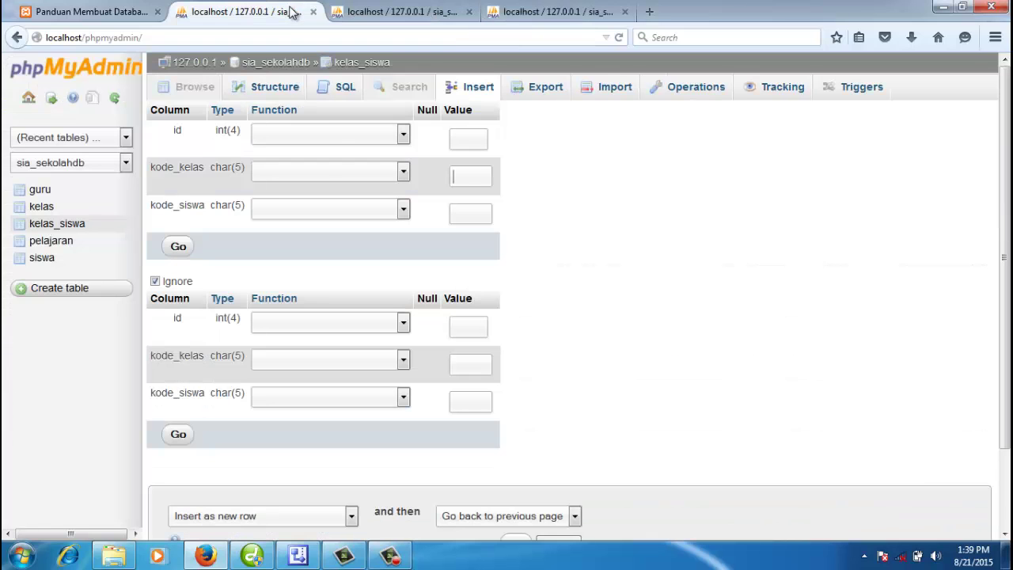
Step: Fill a new kelas_siswa row with class code K0001 and student code S0001 copied from siswa
{"action": "left_click", "coordinate": [292, 63]}
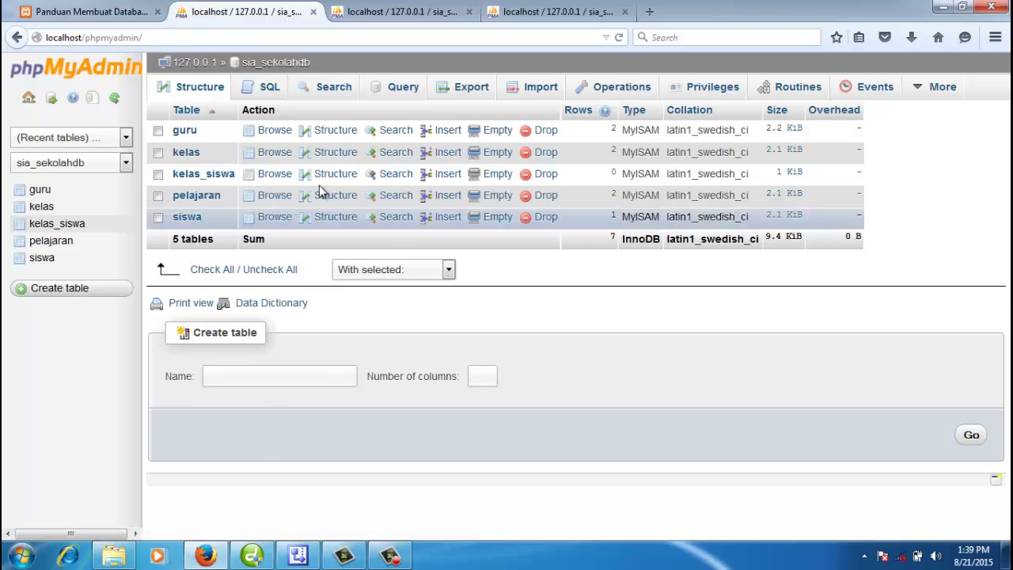
{"action": "left_click", "coordinate": [448, 174]}
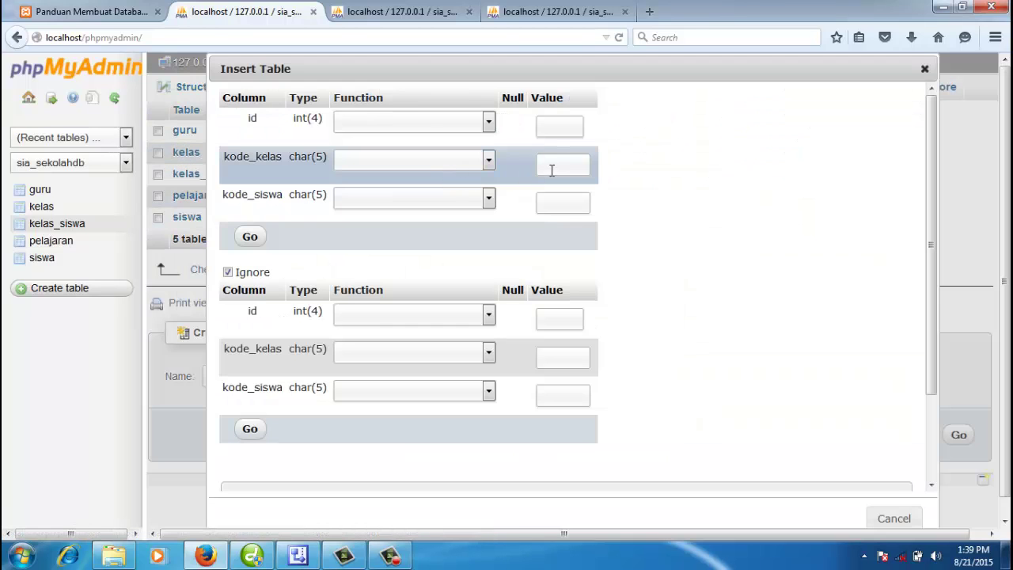
{"action": "left_click", "coordinate": [553, 166]}
{"action": "type", "text": "K0001"}
{"action": "left_click", "coordinate": [633, 161]}
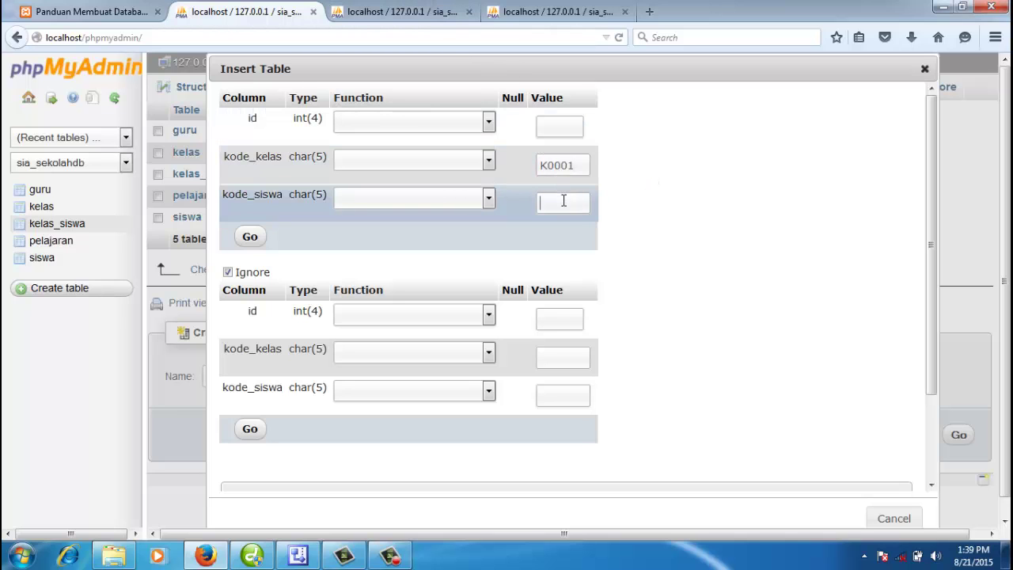
{"action": "left_click", "coordinate": [412, 13]}
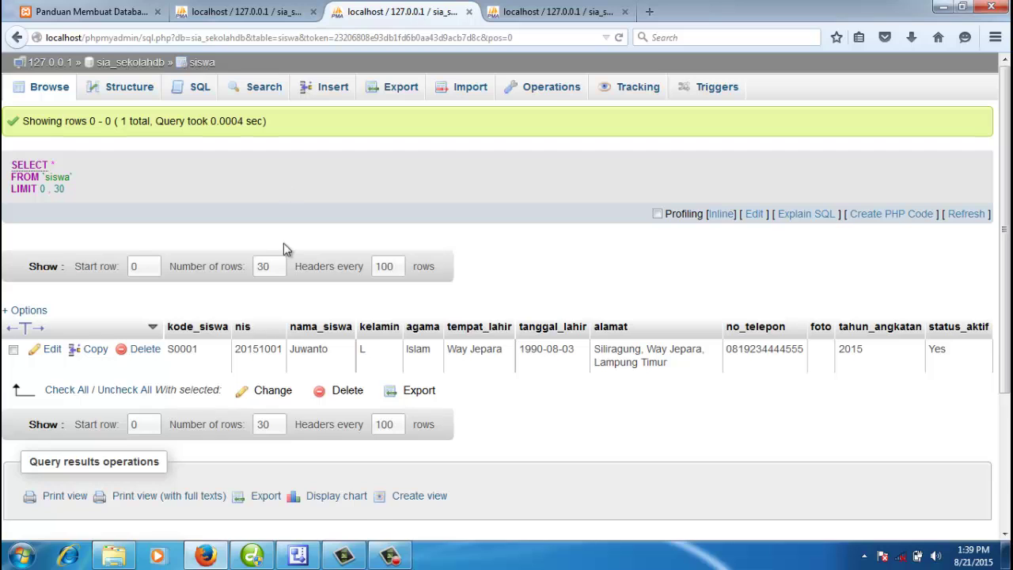
{"action": "double_click", "coordinate": [190, 349]}
{"action": "key", "text": "ctrl+c"}
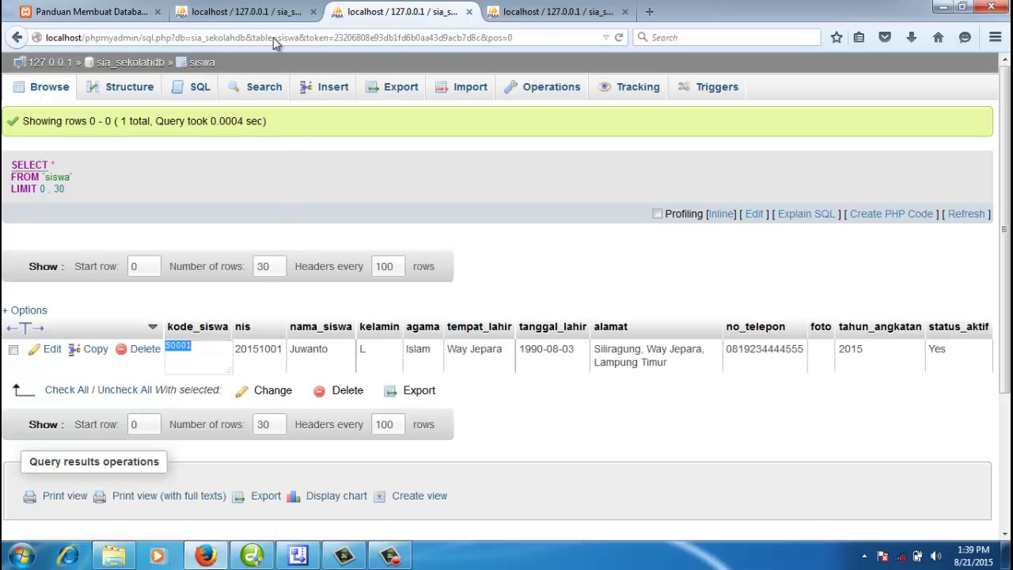
{"action": "left_click", "coordinate": [267, 12]}
{"action": "key", "text": "ctrl+v"}
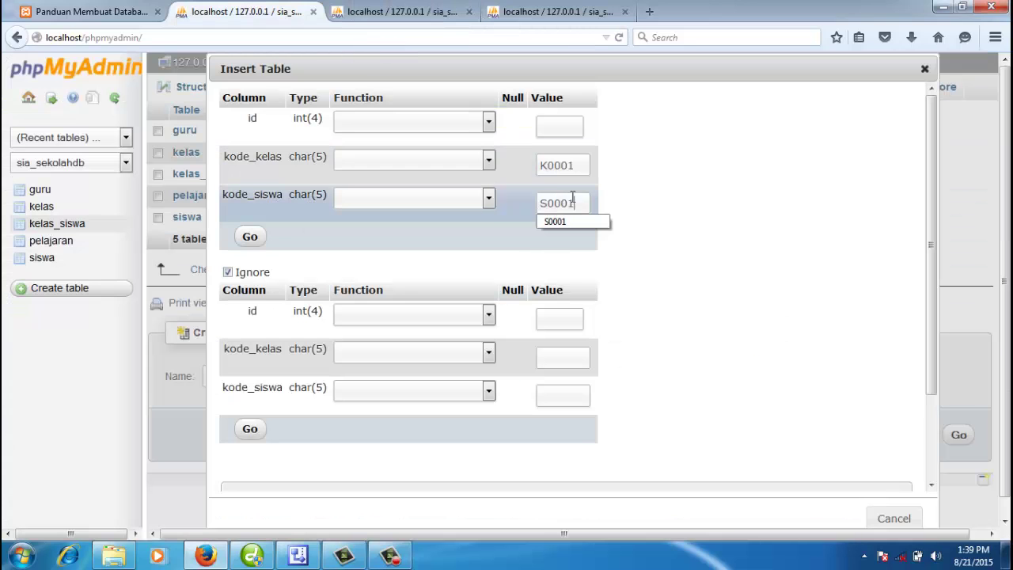
{"action": "left_click_drag", "start_coordinate": [583, 206], "coordinate": [542, 206]}
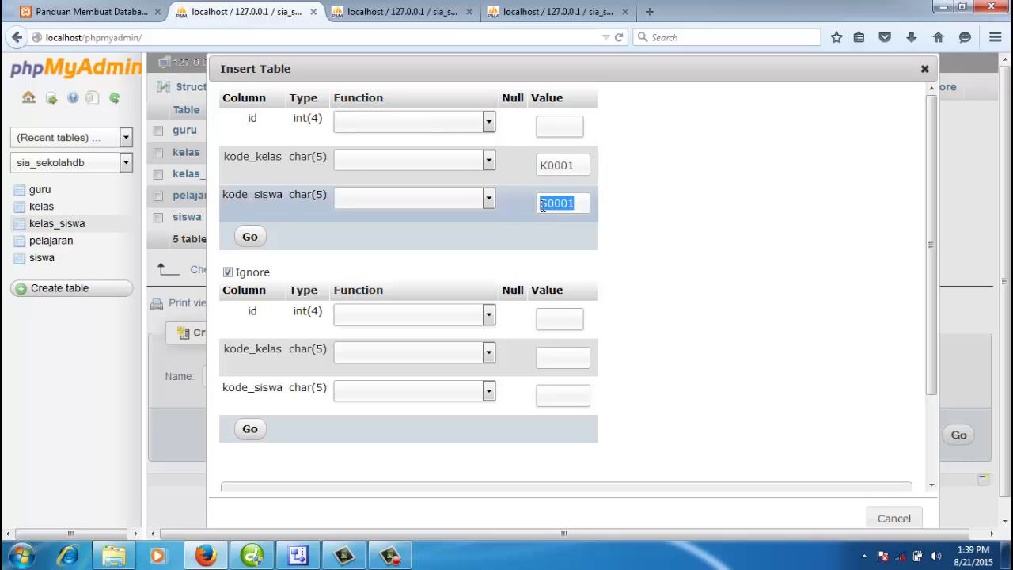
{"action": "left_click_drag", "start_coordinate": [580, 165], "coordinate": [542, 167]}
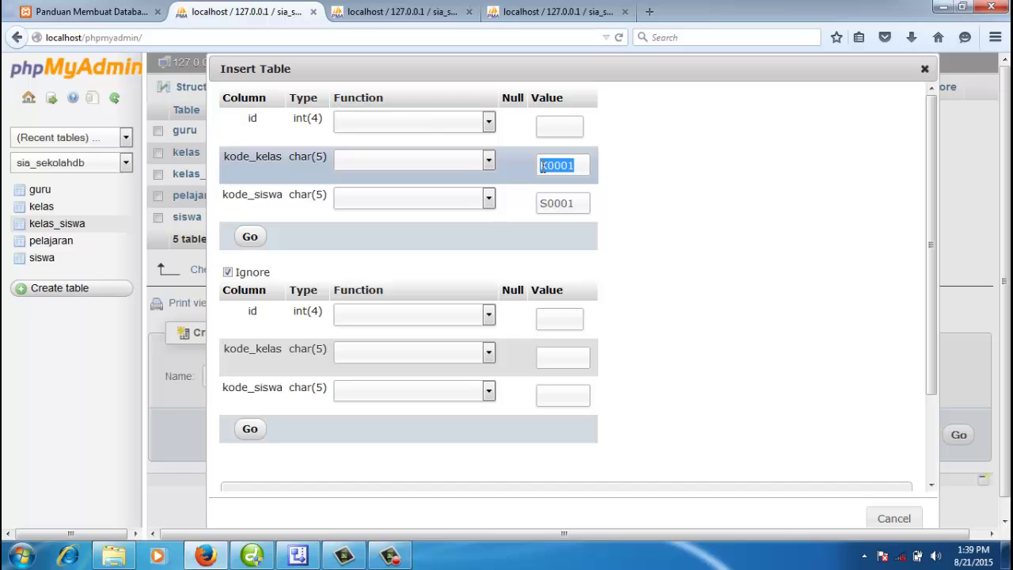
Step: Check K0001 in the kelas table, save the row, and browse kelas_siswa
{"action": "left_click", "coordinate": [558, 13]}
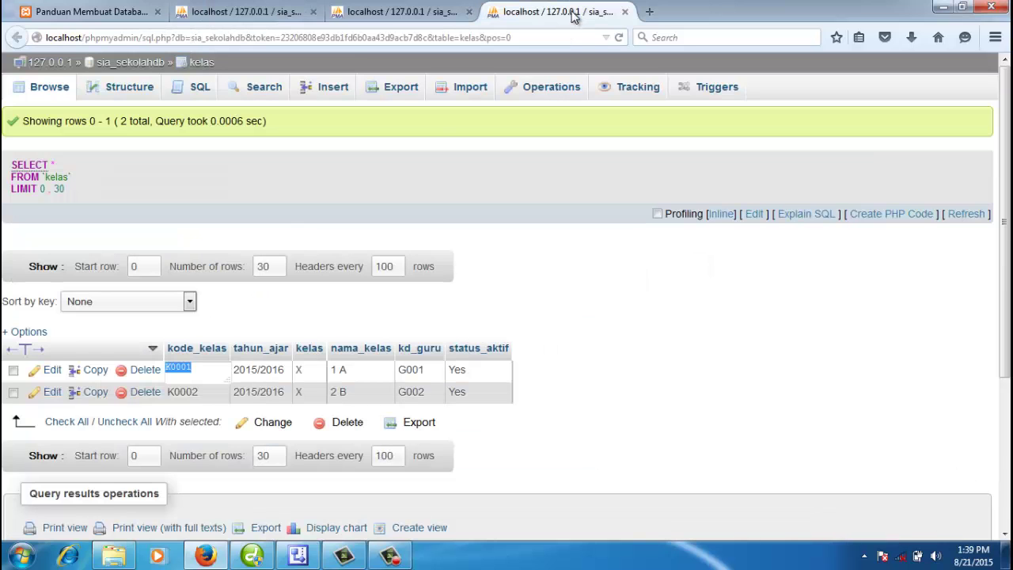
{"action": "left_click", "coordinate": [608, 341]}
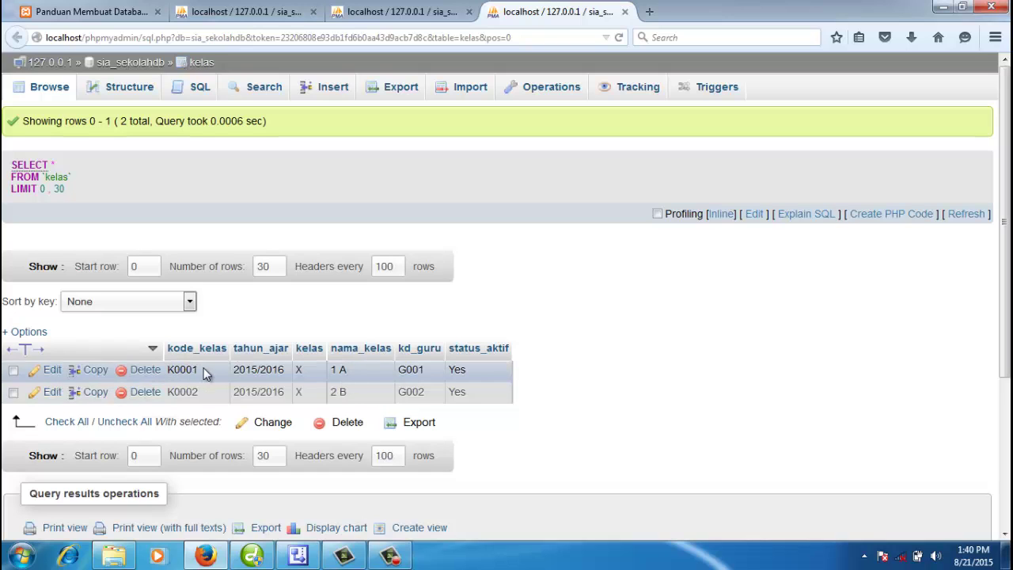
{"action": "left_click", "coordinate": [248, 12]}
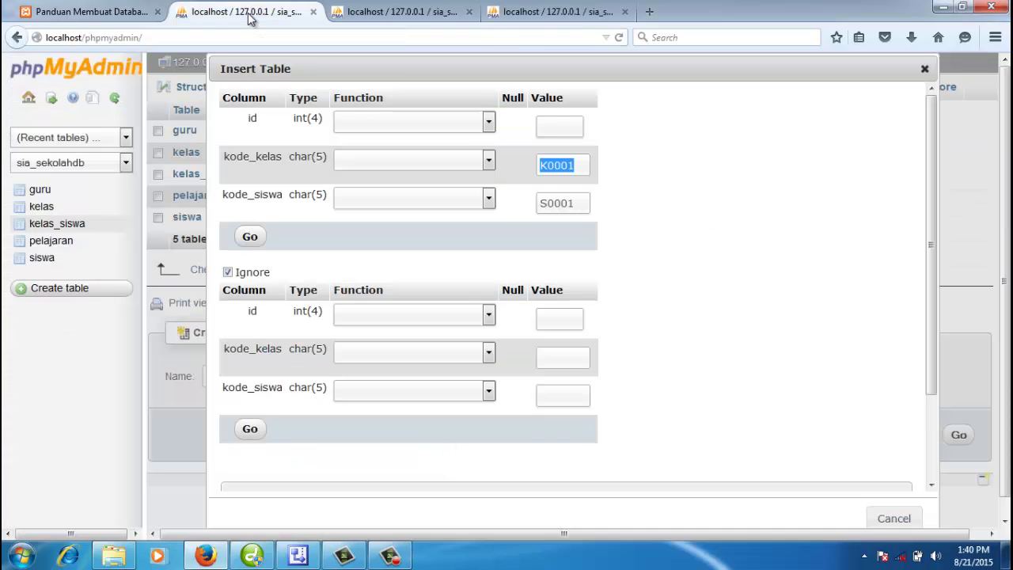
{"action": "left_click", "coordinate": [565, 203]}
{"action": "left_click", "coordinate": [250, 236]}
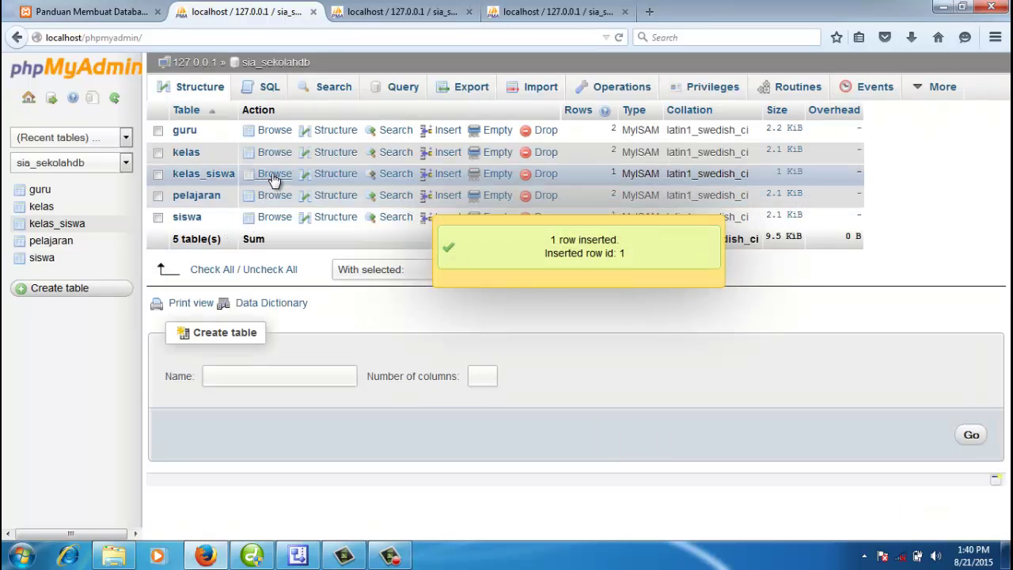
{"action": "left_click", "coordinate": [272, 175]}
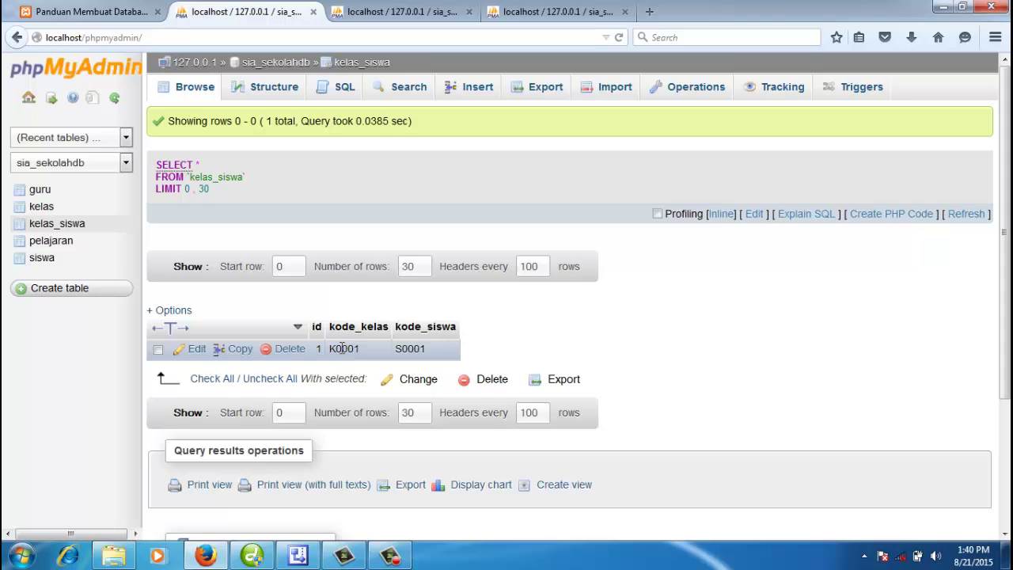
{"action": "left_click", "coordinate": [439, 14]}
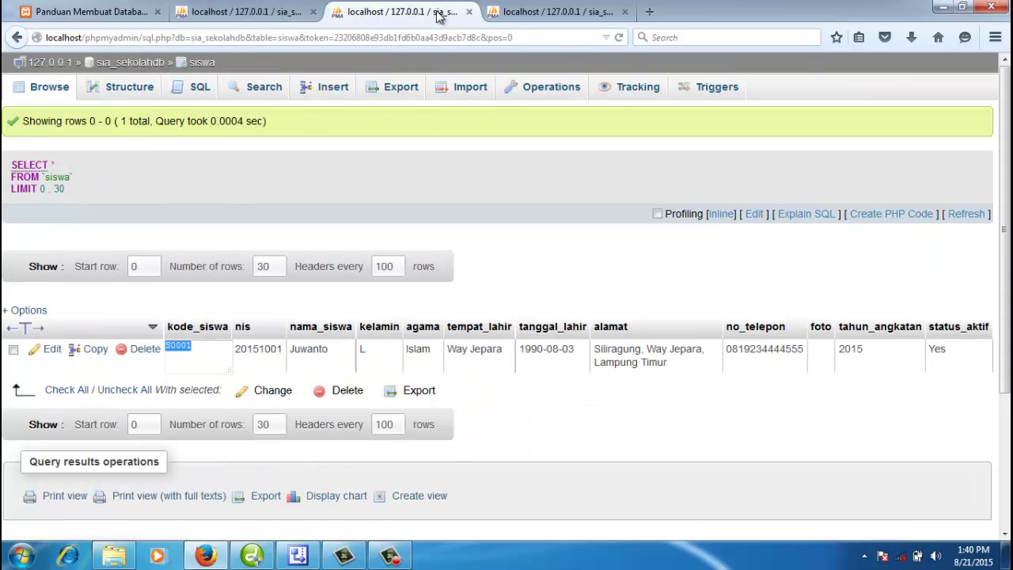
Step: Start student S0002 with nis 20151002, the student's name, kelamin L and agama Islam
{"action": "left_click", "coordinate": [333, 92]}
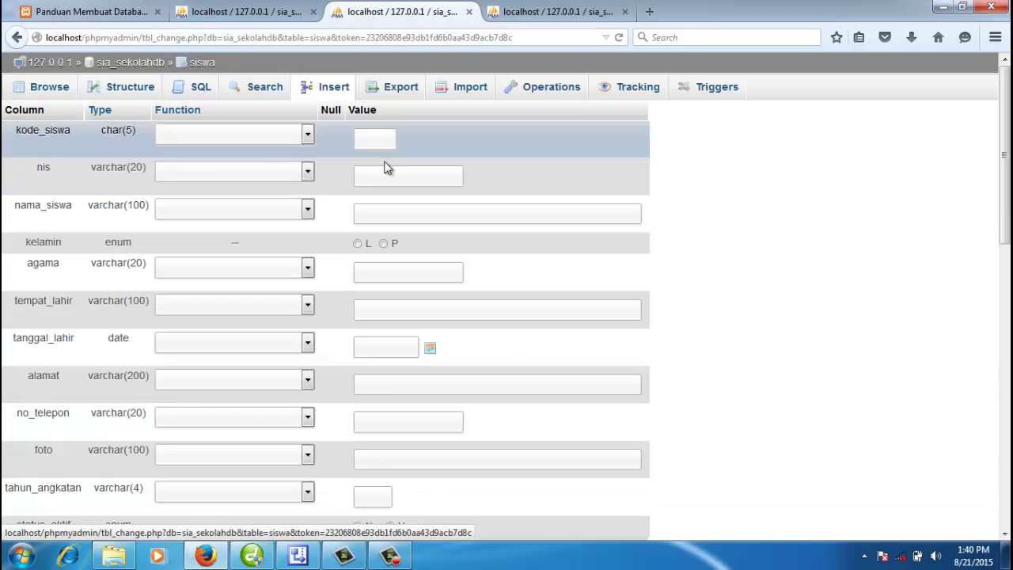
{"action": "type", "text": "S00"}
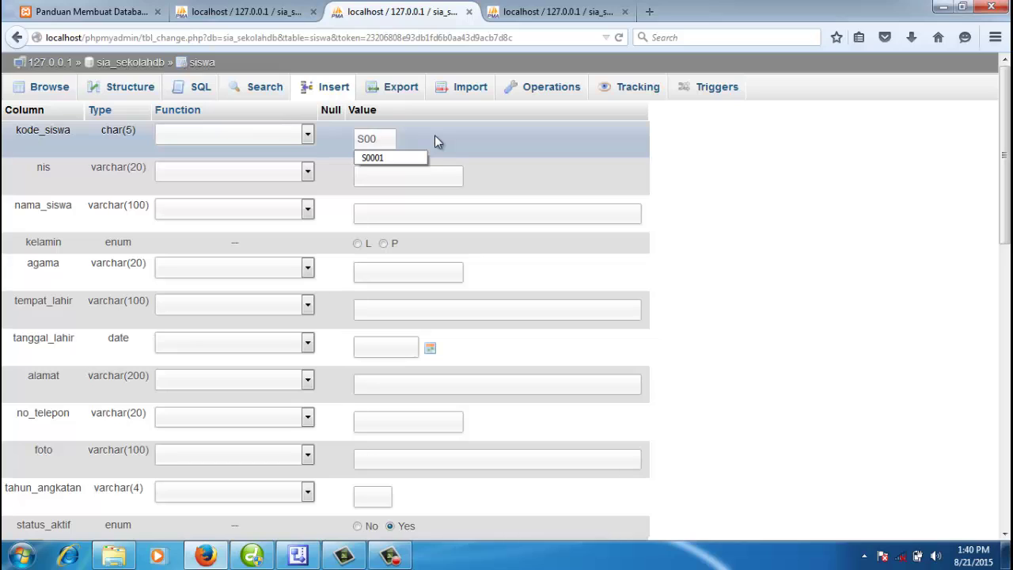
{"action": "type", "text": "02"}
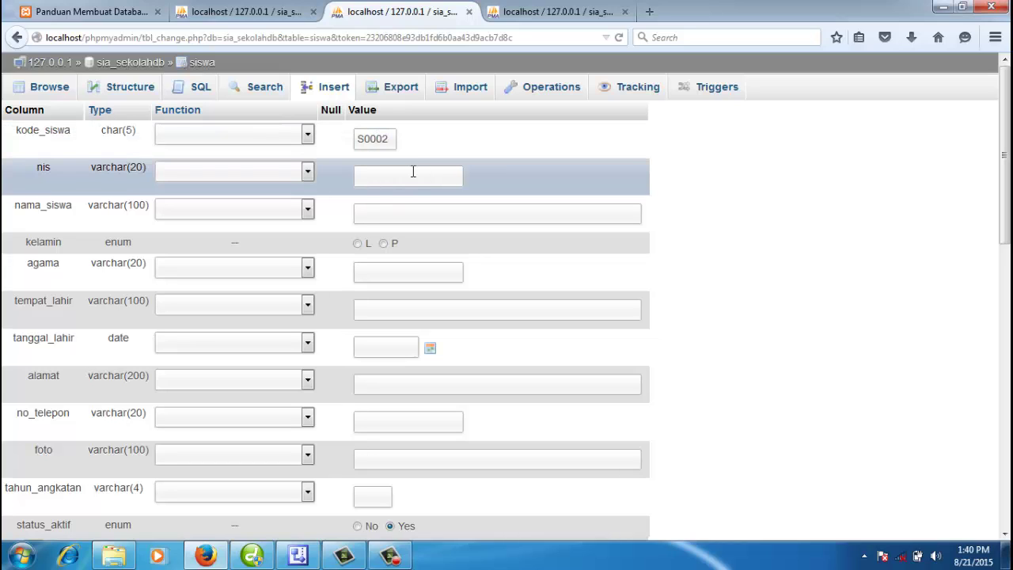
{"action": "left_click", "coordinate": [411, 174]}
{"action": "type", "text": "201"}
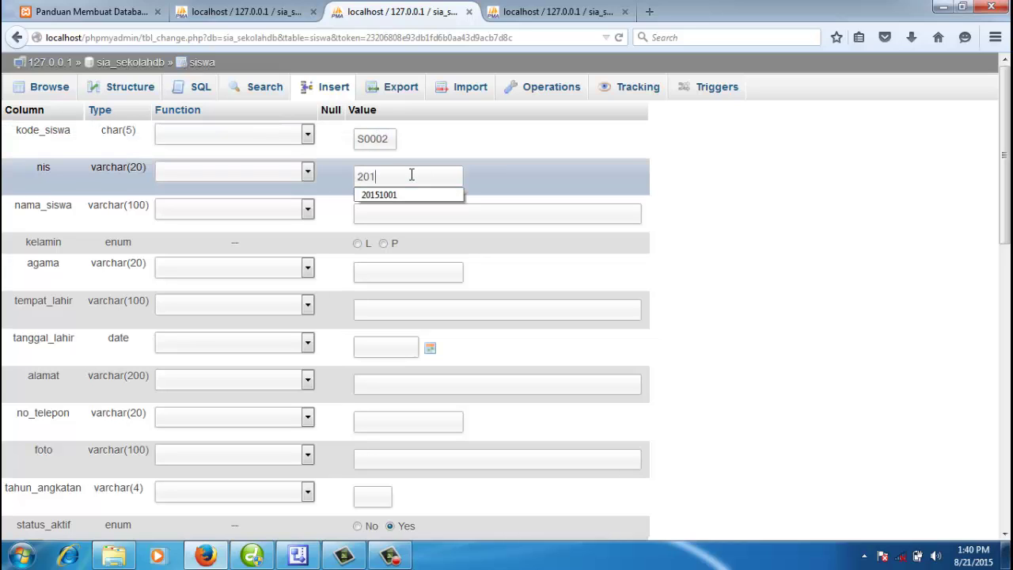
{"action": "type", "text": "5"}
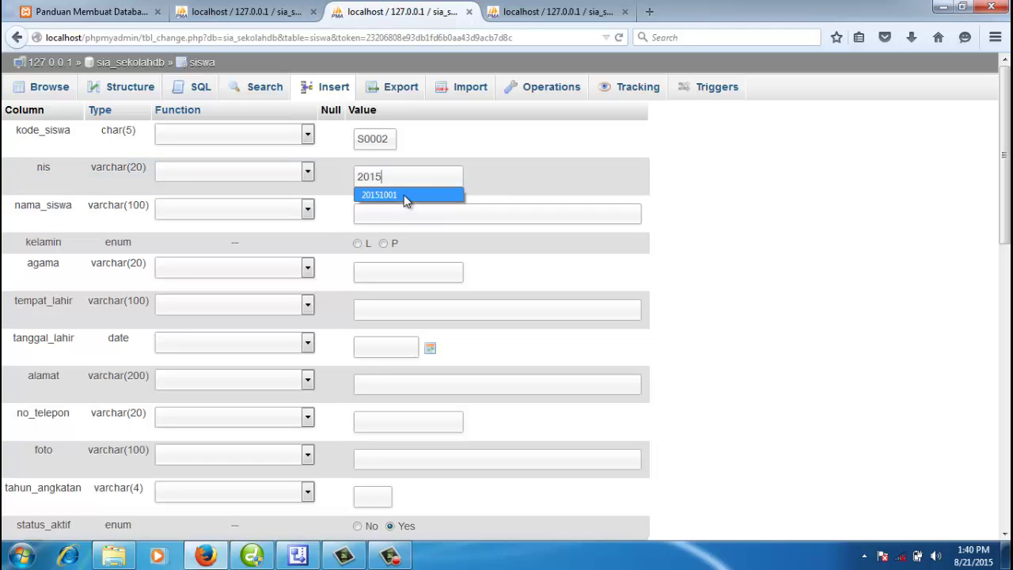
{"action": "left_click", "coordinate": [405, 195]}
{"action": "left_click_drag", "start_coordinate": [400, 178], "coordinate": [410, 179]}
{"action": "type", "text": "2"}
{"action": "left_click", "coordinate": [430, 207]}
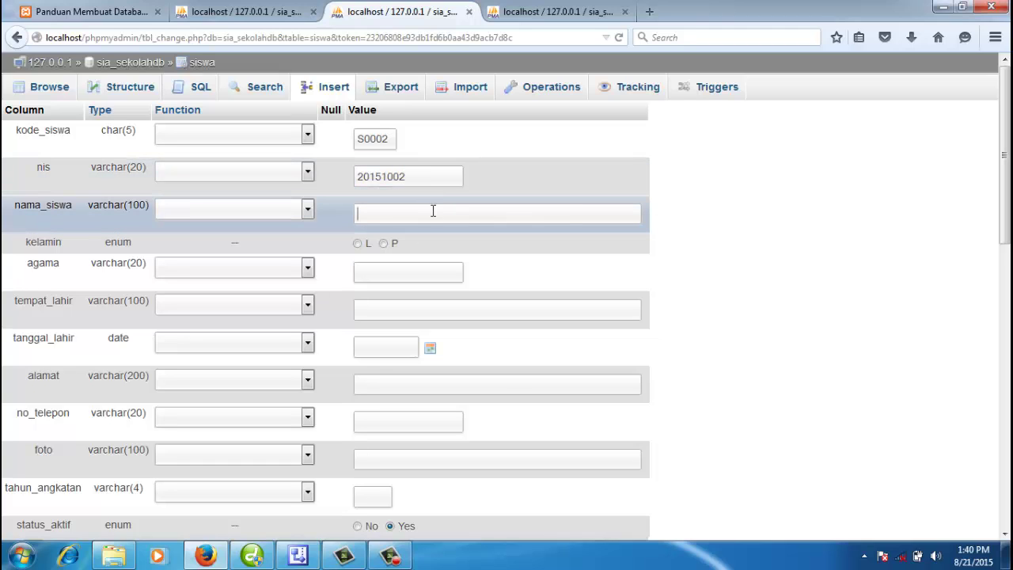
{"action": "left_click", "coordinate": [357, 243]}
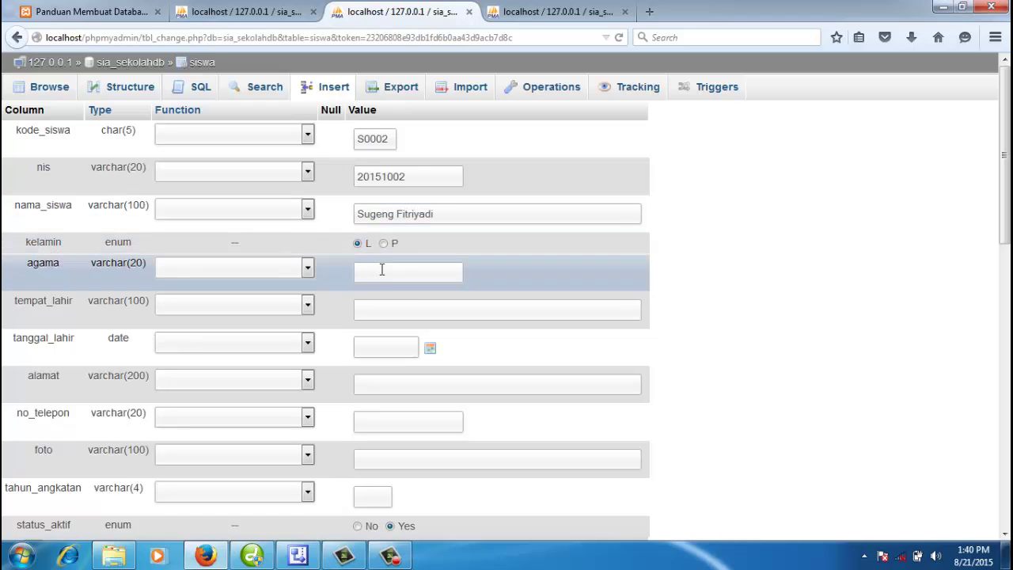
{"action": "left_click", "coordinate": [382, 270]}
{"action": "type", "text": "Islam"}
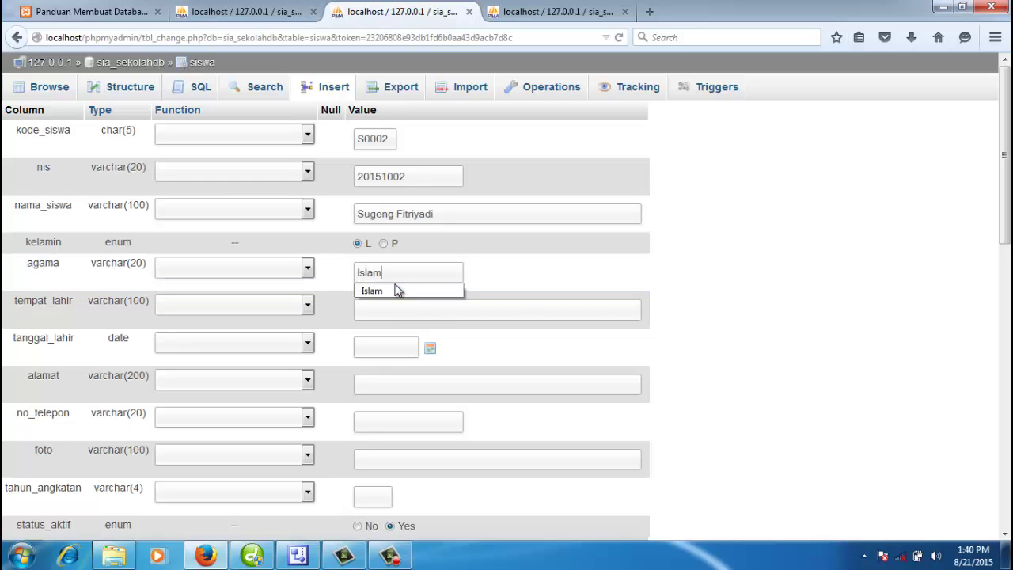
{"action": "left_click", "coordinate": [417, 310]}
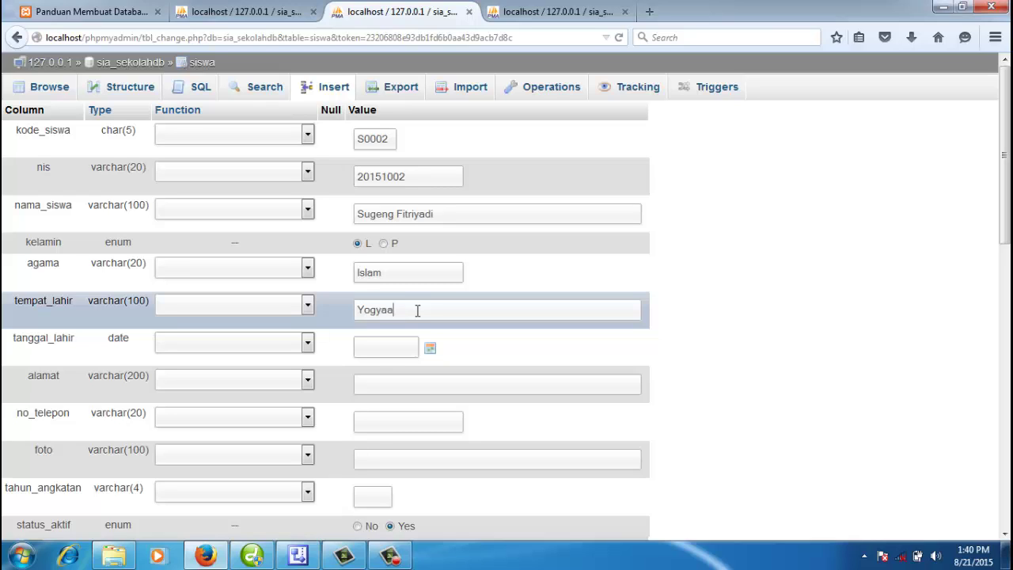
{"action": "left_click", "coordinate": [431, 354]}
{"action": "left_click", "coordinate": [423, 458]}
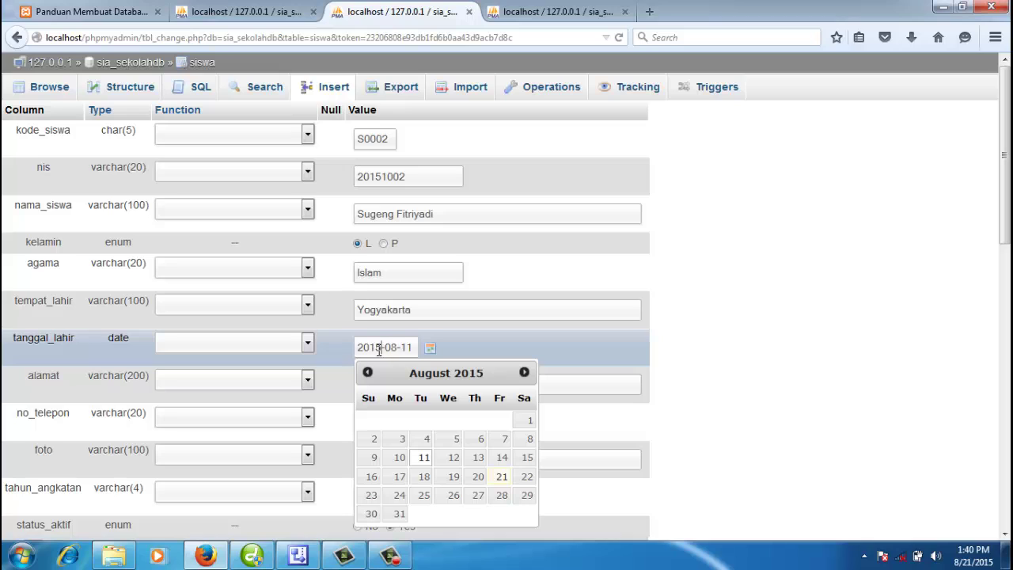
{"action": "left_click_drag", "start_coordinate": [380, 350], "coordinate": [346, 357]}
{"action": "type", "text": "198"}
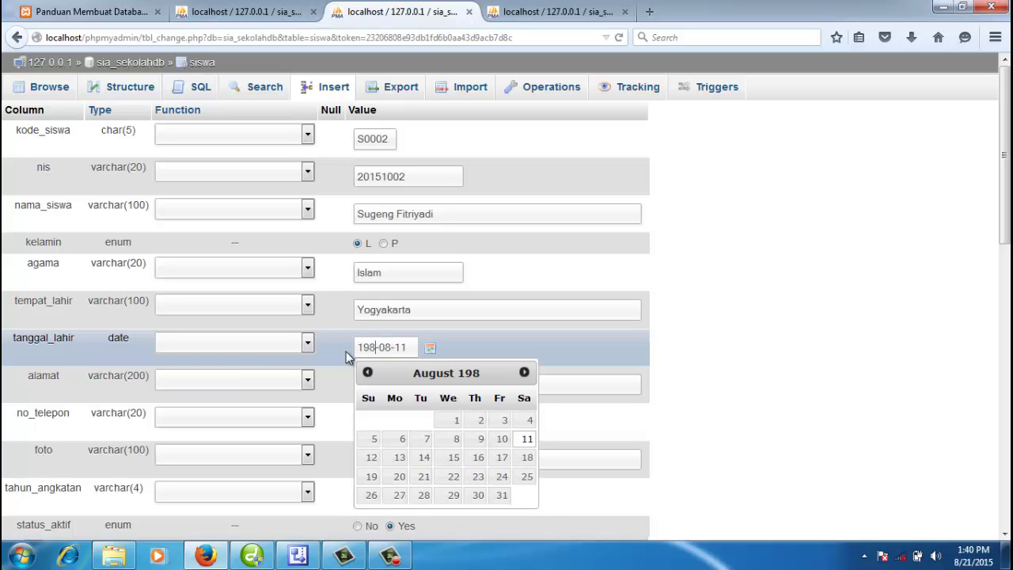
{"action": "type", "text": "3"}
{"action": "key", "text": "BackSpace"}
{"action": "type", "text": "9"}
{"action": "left_click", "coordinate": [747, 421]}
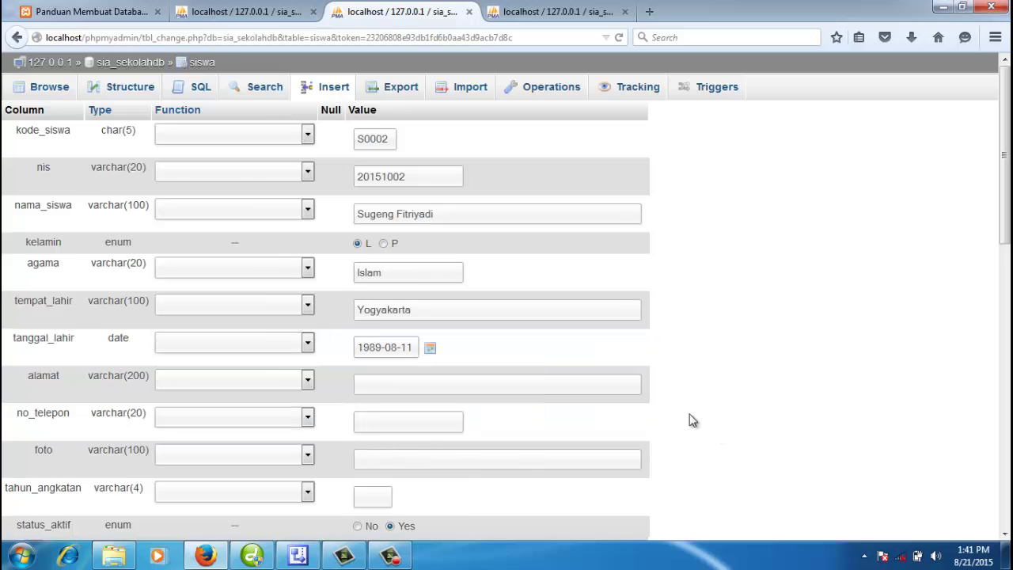
Step: Enter address Lampung, the phone number and intake year 2015, then save the row
{"action": "left_click", "coordinate": [494, 385]}
{"action": "type", "text": "Lam"}
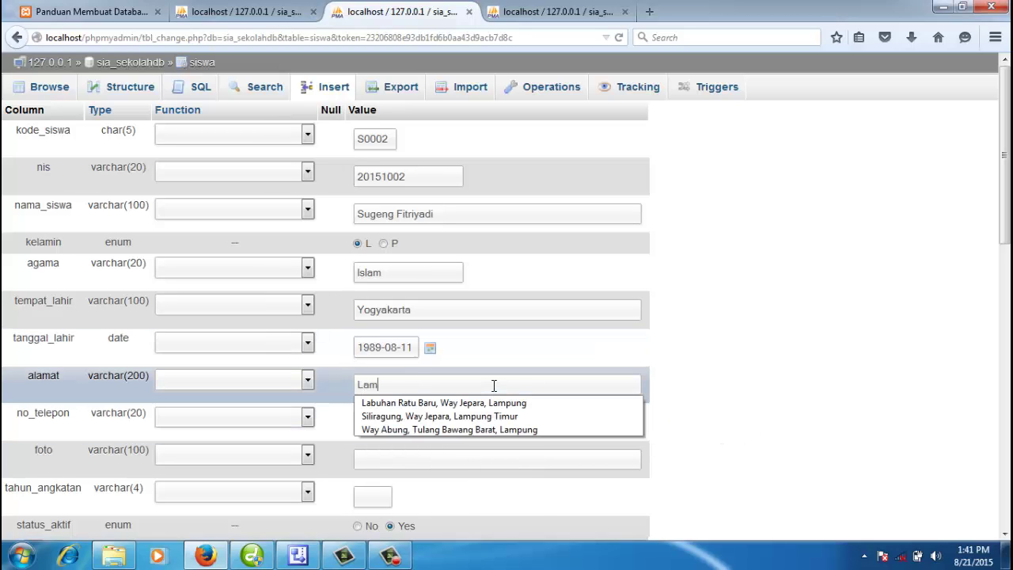
{"action": "type", "text": "pung"}
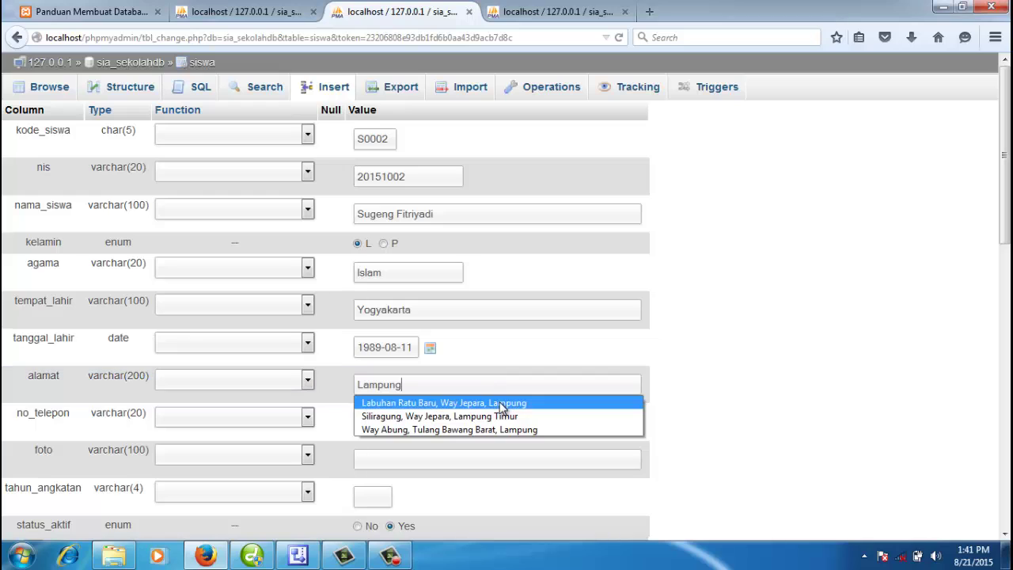
{"action": "left_click", "coordinate": [873, 389]}
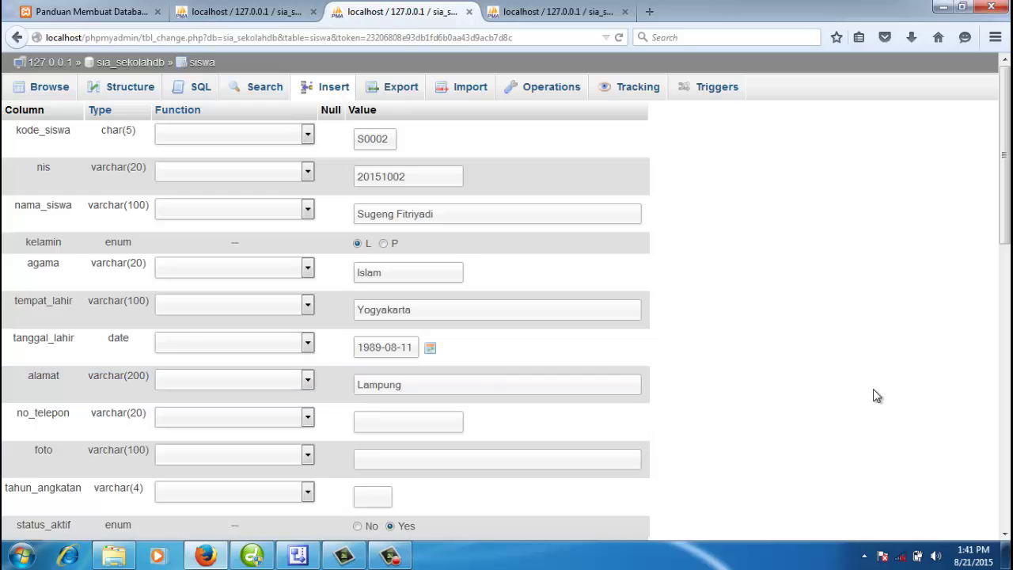
{"action": "left_click", "coordinate": [424, 424]}
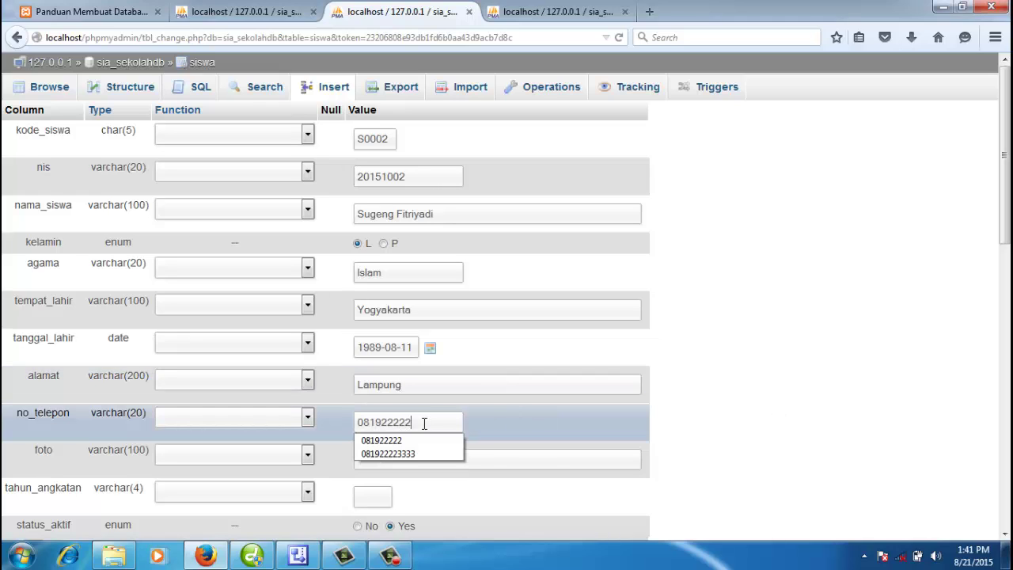
{"action": "left_click", "coordinate": [386, 497]}
{"action": "scroll", "coordinate": [391, 483], "scroll_direction": "down", "scroll_amount": 2}
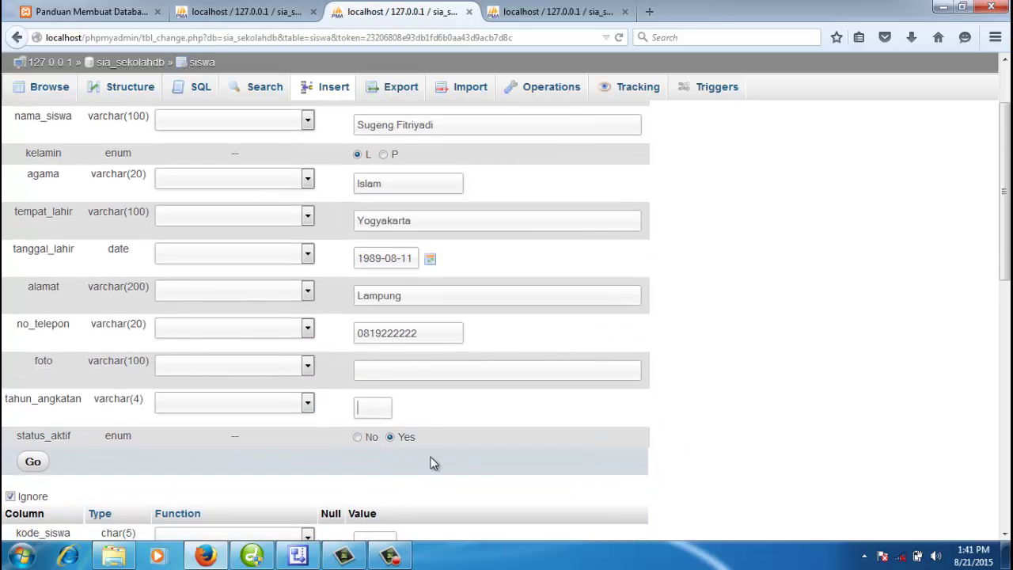
{"action": "type", "text": "2015"}
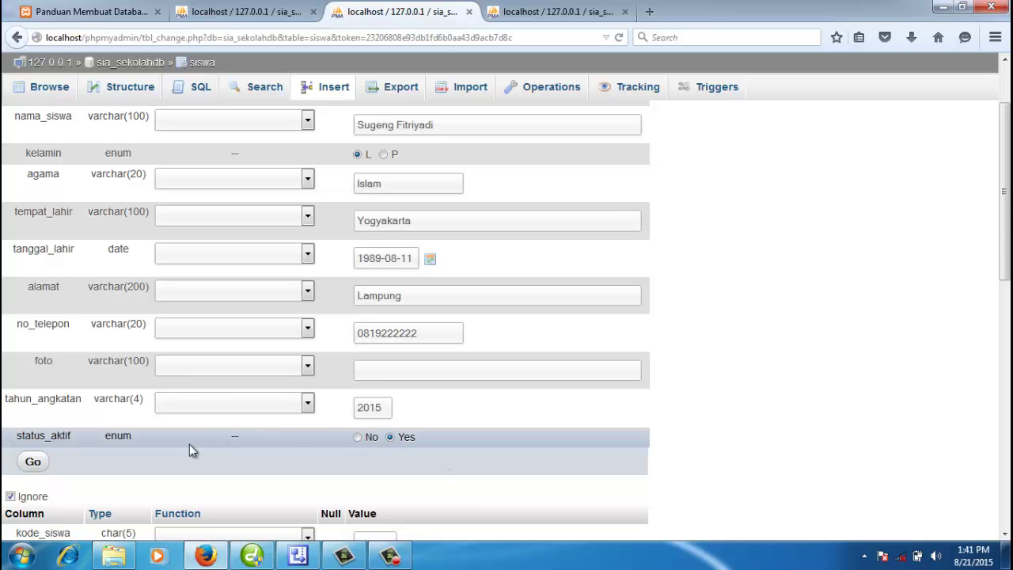
{"action": "scroll", "coordinate": [249, 391], "scroll_direction": "up", "scroll_amount": 2}
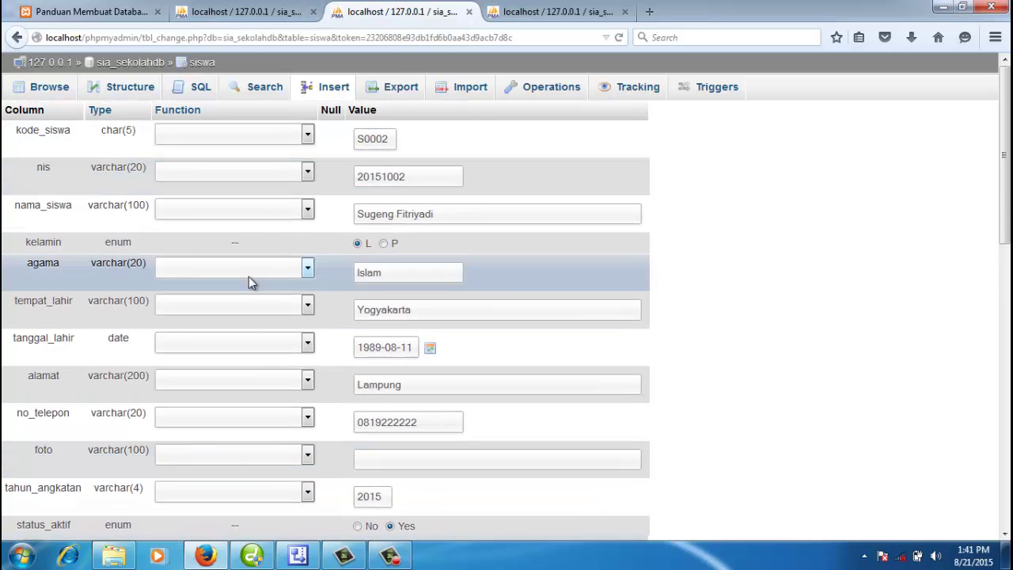
{"action": "scroll", "coordinate": [248, 276], "scroll_direction": "down", "scroll_amount": 6}
{"action": "left_click", "coordinate": [33, 287]}
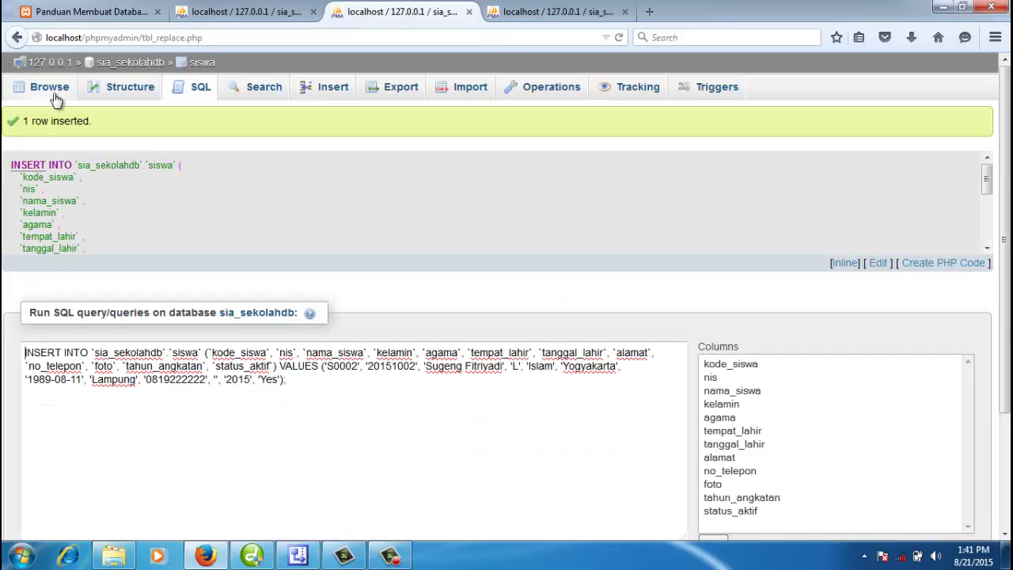
Step: Start a new siswa row with student code S0003 and nis 20151003
{"action": "left_click", "coordinate": [49, 89]}
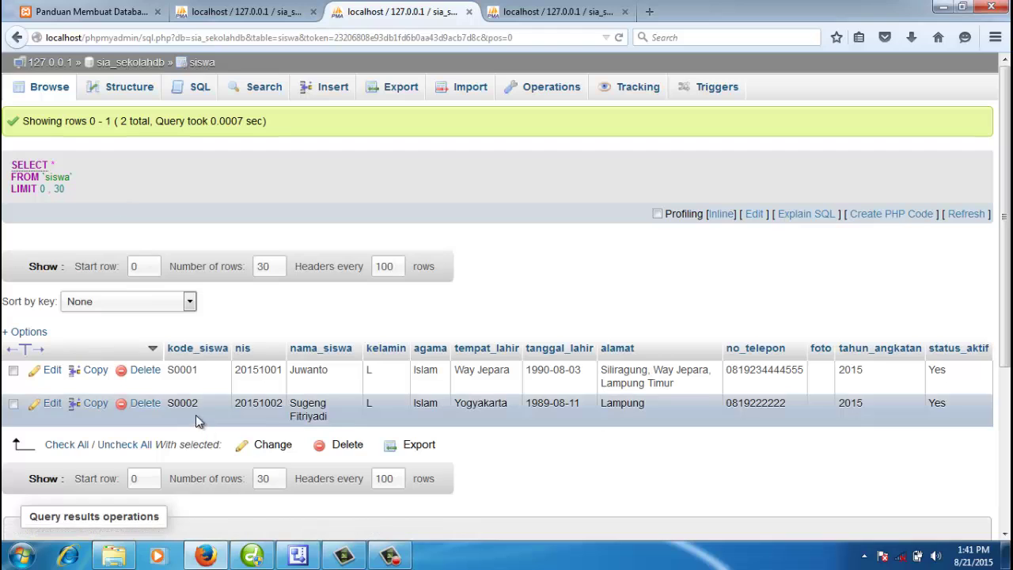
{"action": "left_click", "coordinate": [333, 88]}
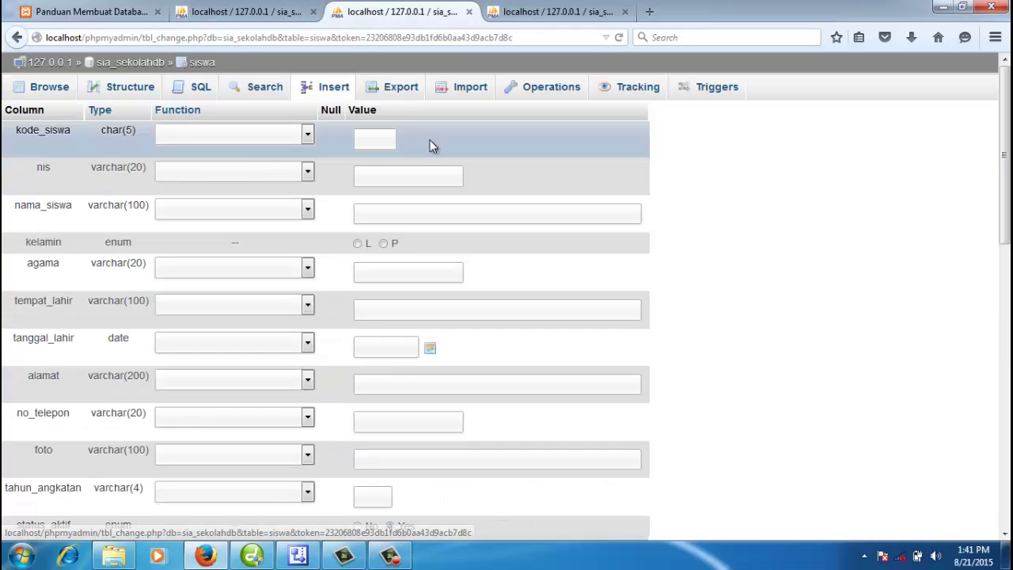
{"action": "left_click", "coordinate": [382, 140]}
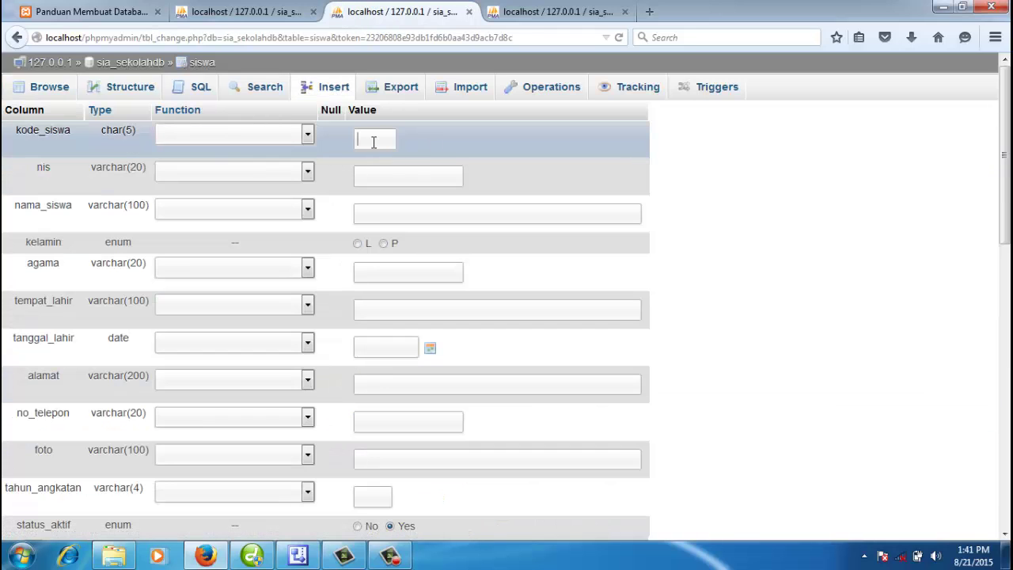
{"action": "type", "text": "S0003"}
{"action": "type", "text": "0"}
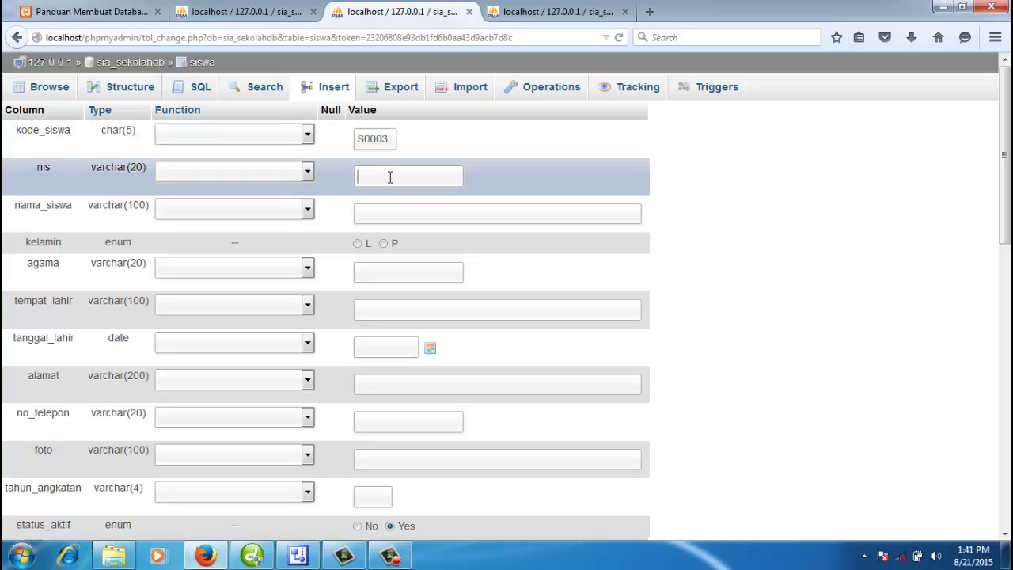
{"action": "type", "text": "20"}
{"action": "type", "text": "0"}
{"action": "type", "text": "1"}
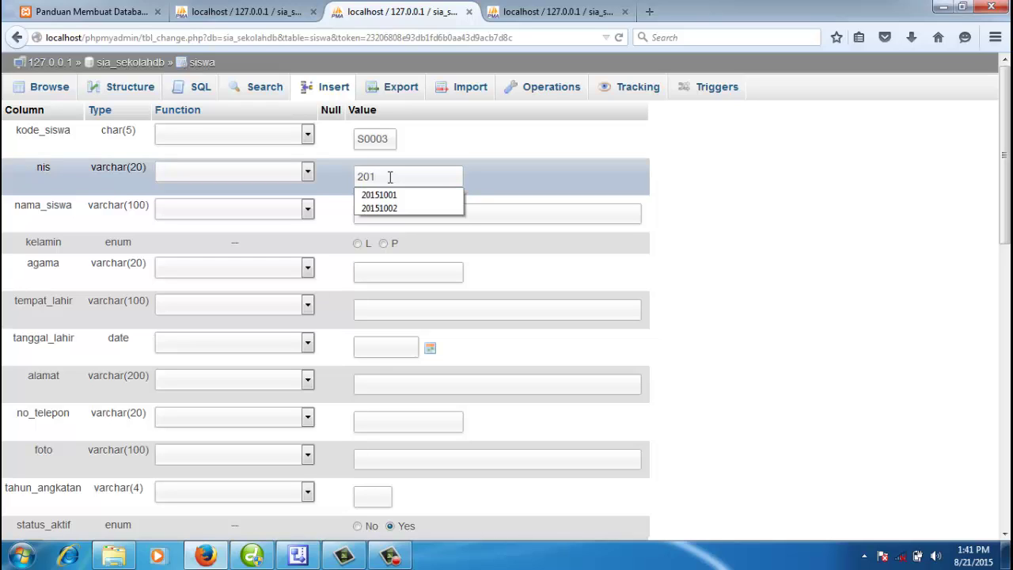
{"action": "type", "text": "50"}
{"action": "key", "text": "BackSpace"}
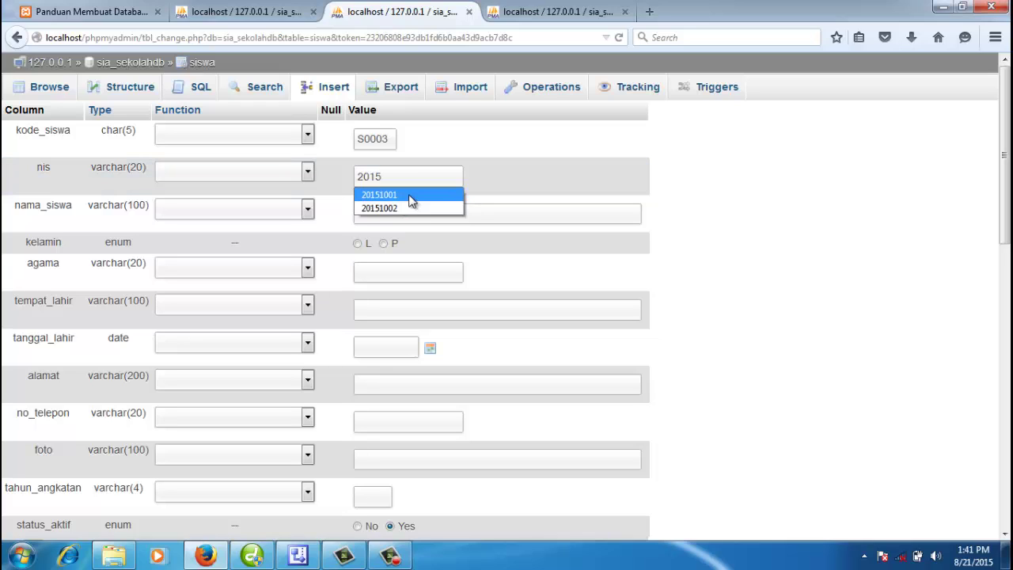
{"action": "type", "text": "1001"}
{"action": "type", "text": "3"}
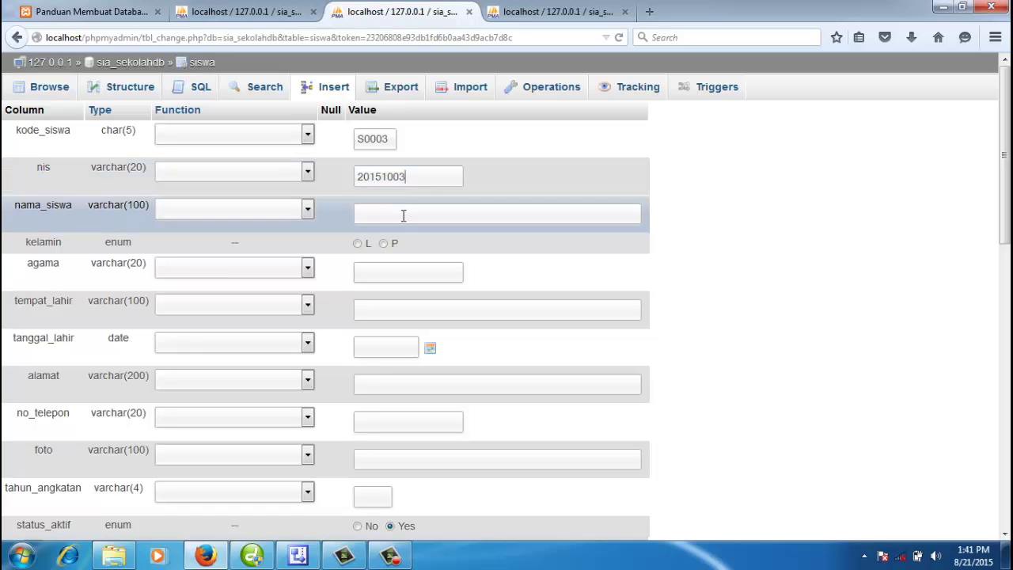
Step: Enter the student's name, set kelamin to L and religion to Katolik
{"action": "left_click", "coordinate": [403, 216]}
{"action": "left_click", "coordinate": [357, 243]}
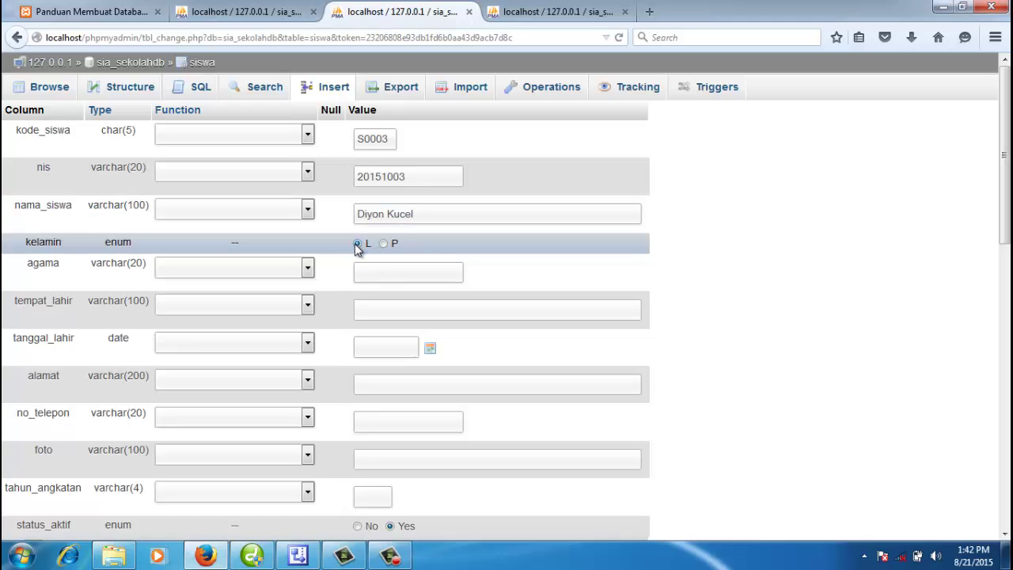
{"action": "left_click", "coordinate": [367, 274]}
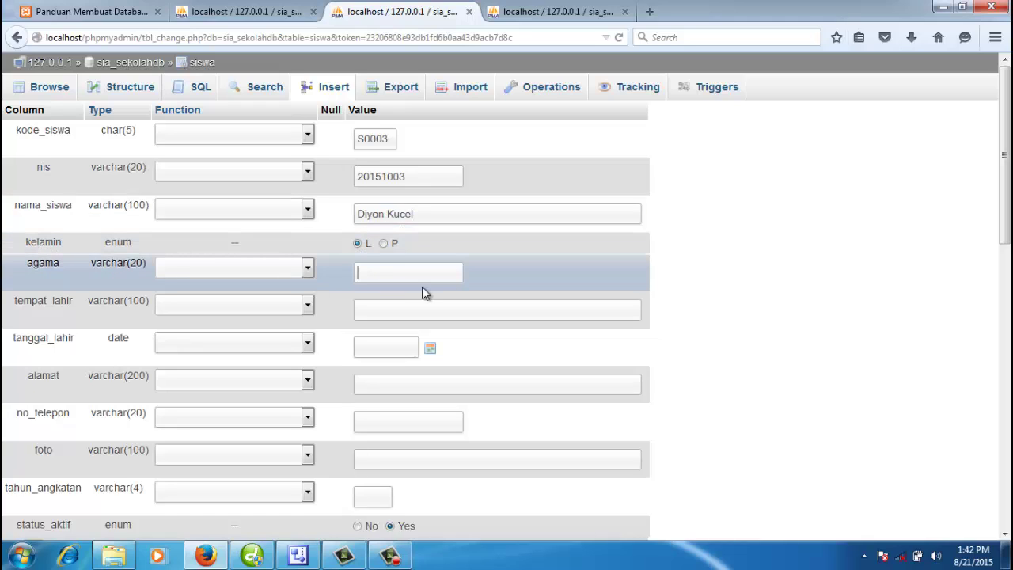
{"action": "type", "text": "Katolik"}
{"action": "left_click", "coordinate": [408, 308]}
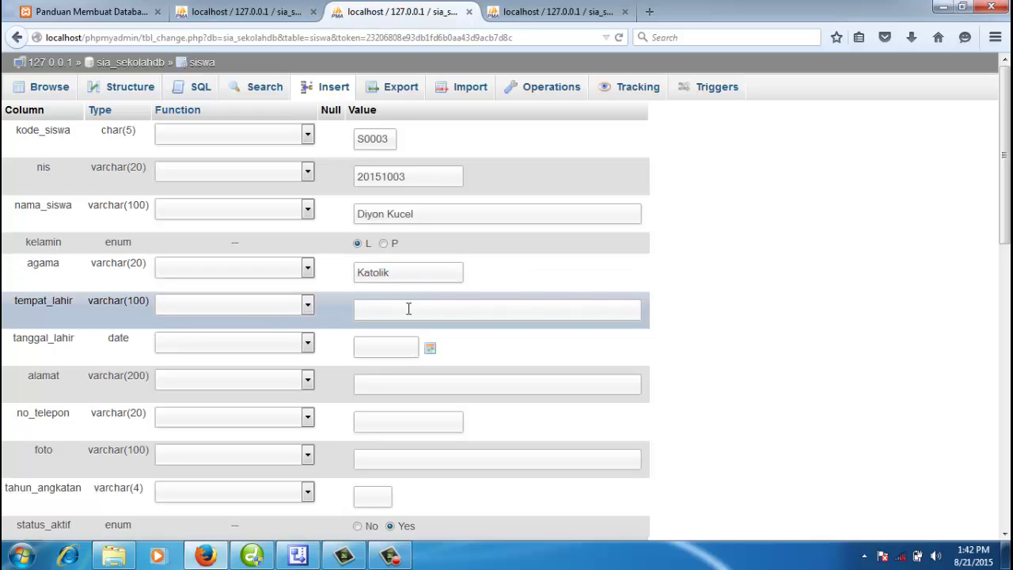
{"action": "type", "text": "Jakarta"}
{"action": "double_click", "coordinate": [379, 311]}
{"action": "type", "text": "W"}
{"action": "key", "text": "BackSpace"}
{"action": "type", "text": "Way Jepara"}
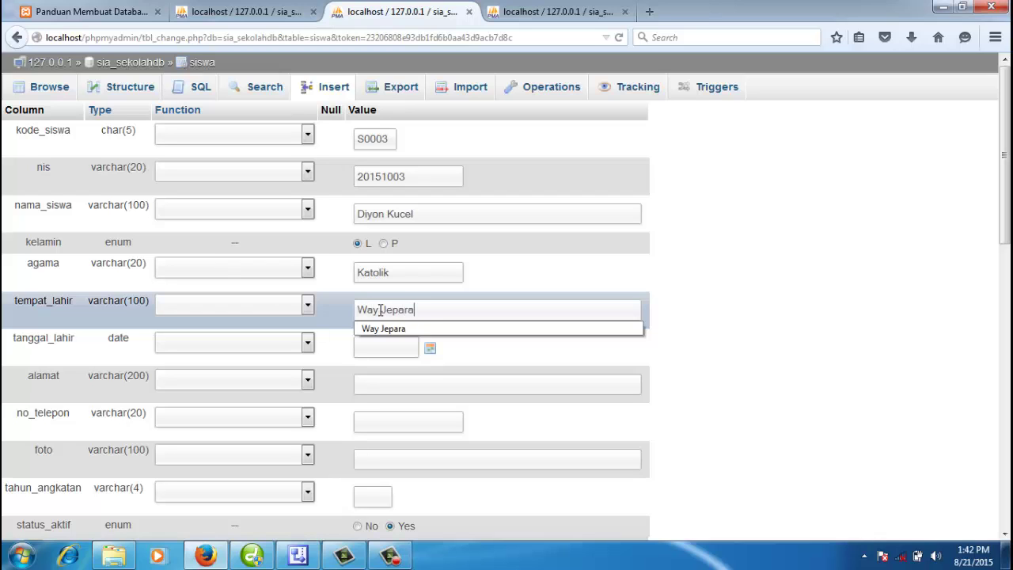
{"action": "left_click", "coordinate": [432, 348]}
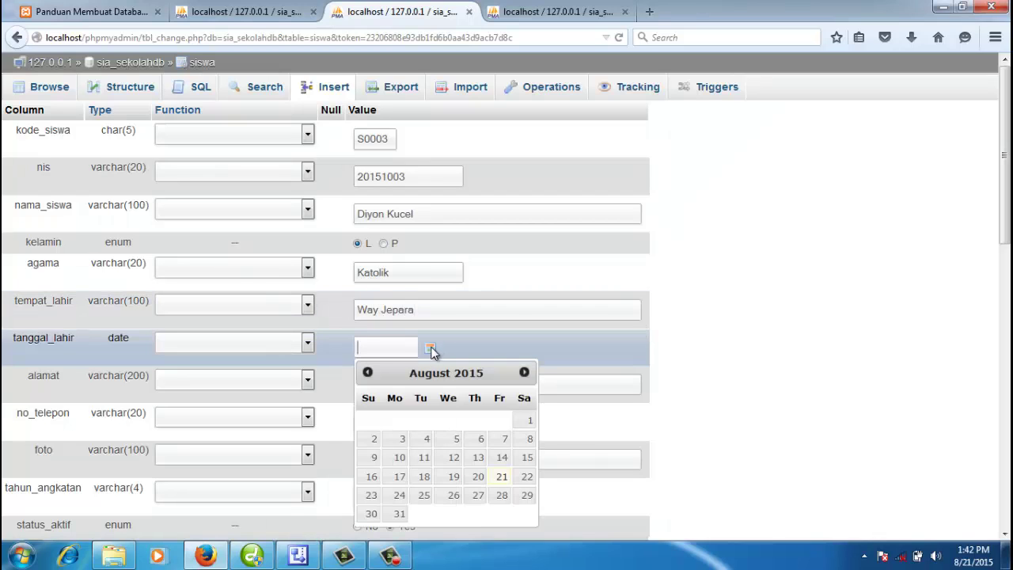
{"action": "left_click", "coordinate": [428, 441]}
{"action": "left_click_drag", "start_coordinate": [382, 348], "coordinate": [340, 352]}
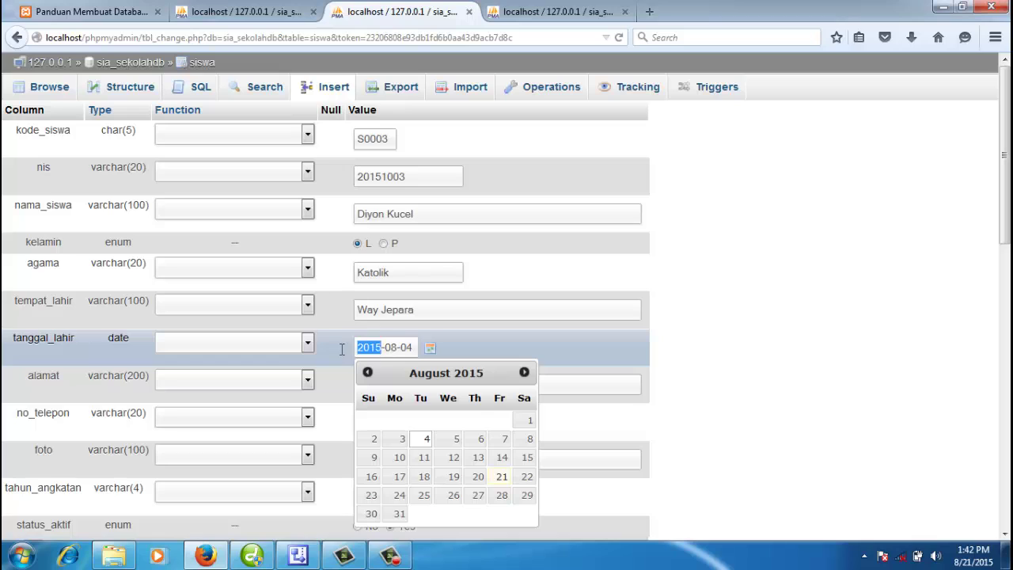
{"action": "type", "text": "1990"}
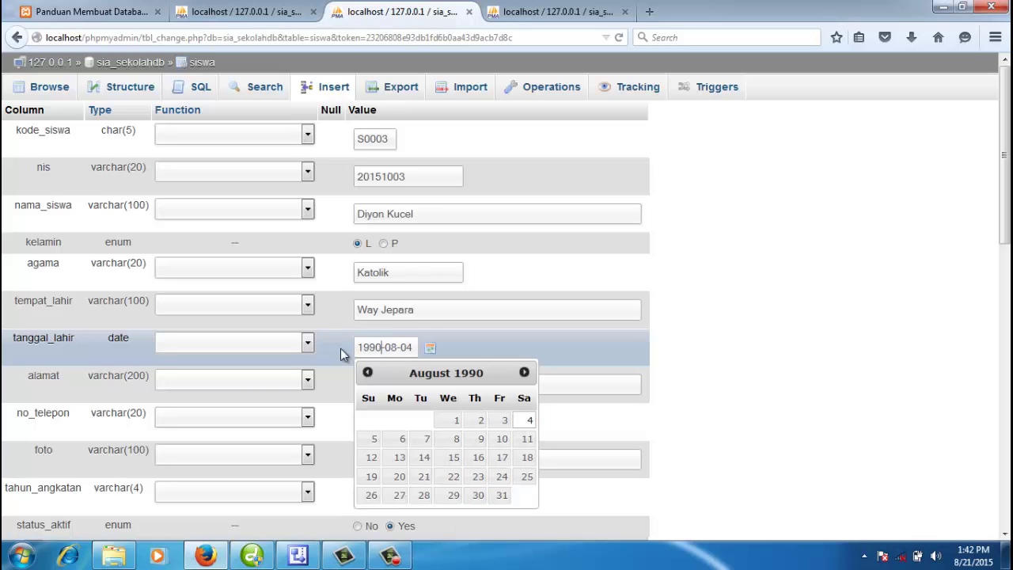
{"action": "left_click", "coordinate": [770, 414]}
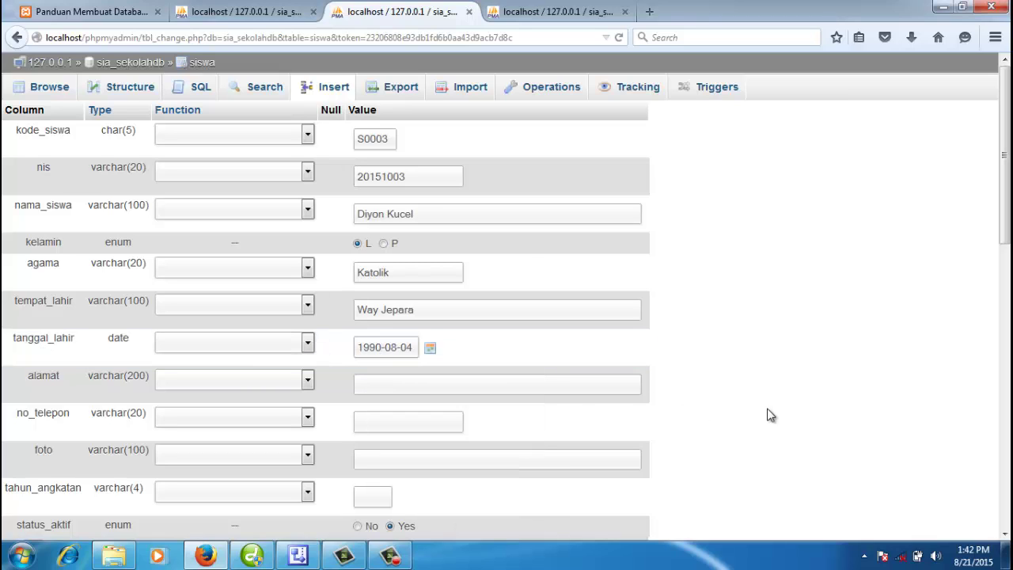
Step: Fill in the student's address, phone number and intake year 2015
{"action": "left_click", "coordinate": [507, 384]}
{"action": "type", "text": "Wa"}
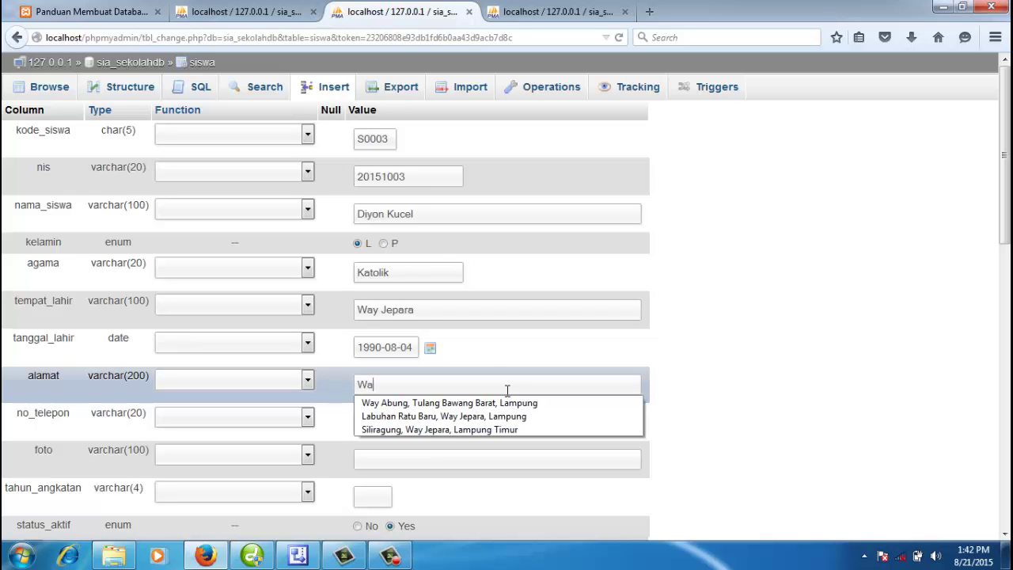
{"action": "left_click", "coordinate": [473, 416]}
{"action": "left_click", "coordinate": [418, 420]}
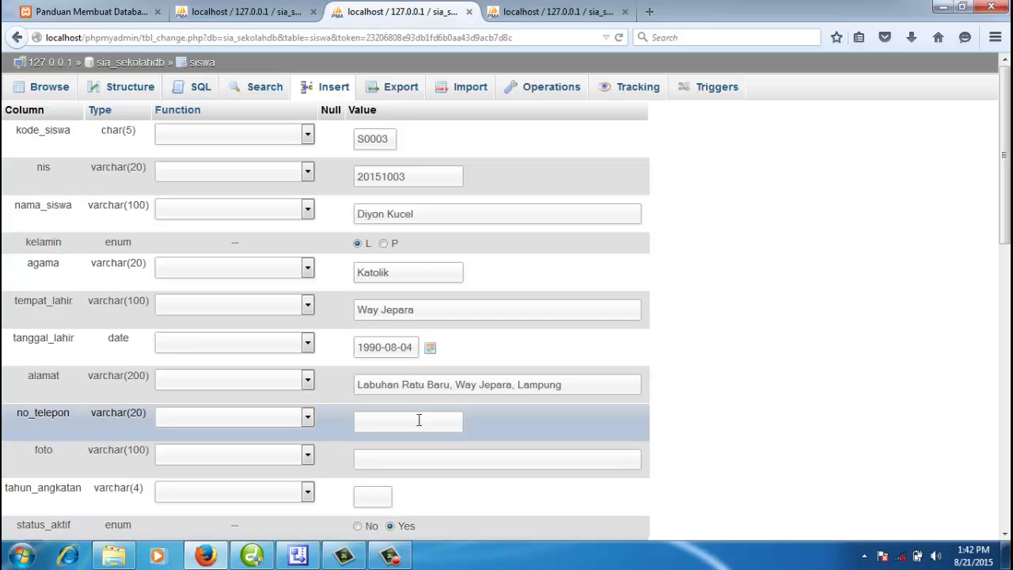
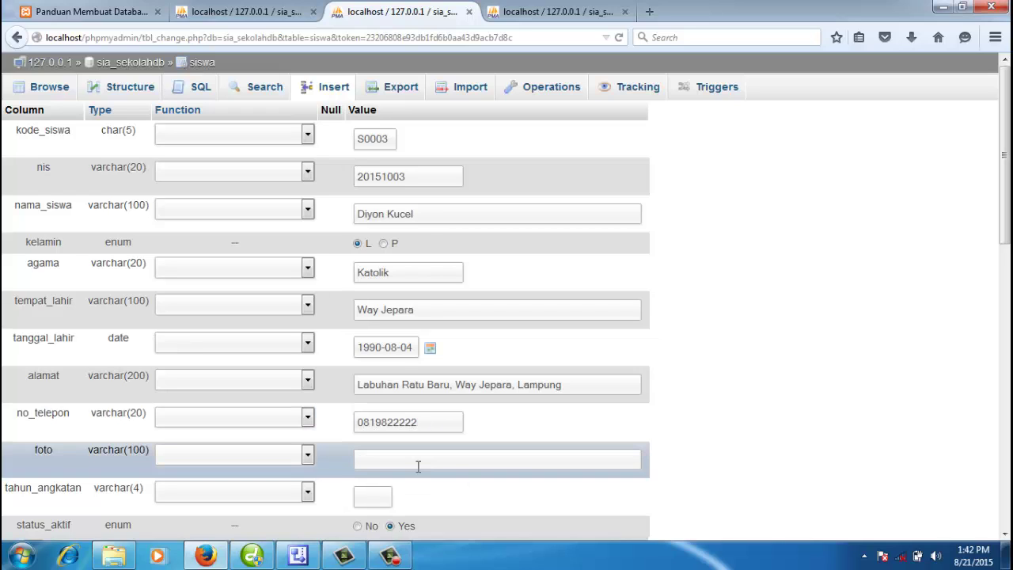
{"action": "left_click", "coordinate": [376, 491]}
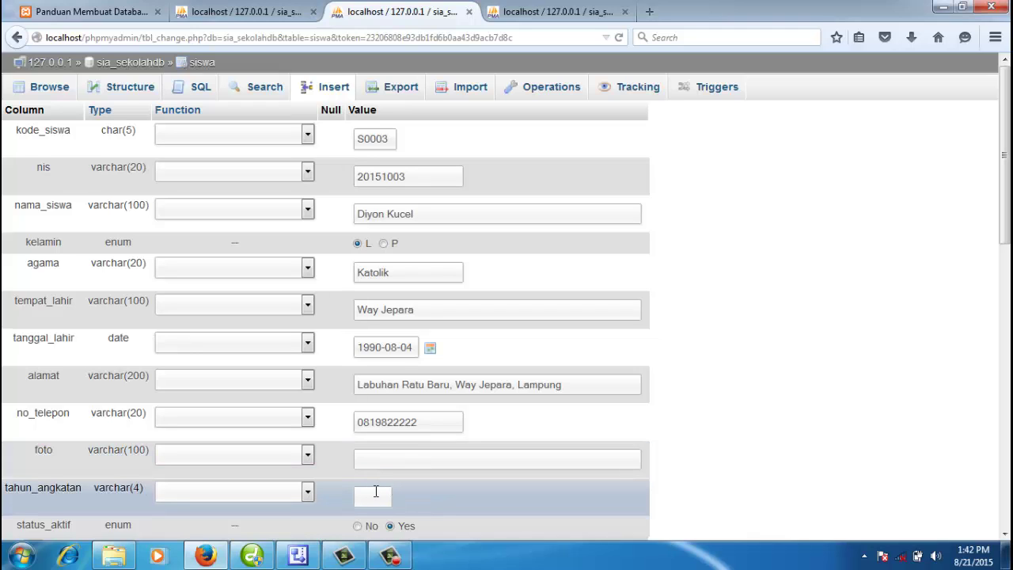
{"action": "type", "text": "2015"}
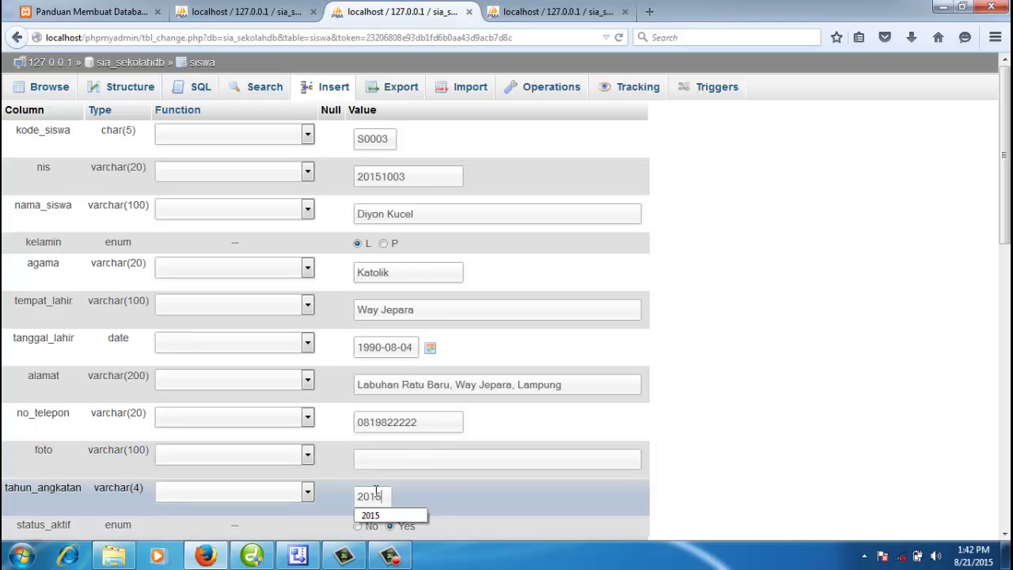
{"action": "left_click", "coordinate": [728, 434]}
{"action": "scroll", "coordinate": [717, 433], "scroll_direction": "down", "scroll_amount": 1}
{"action": "scroll", "coordinate": [716, 434], "scroll_direction": "down", "scroll_amount": 1}
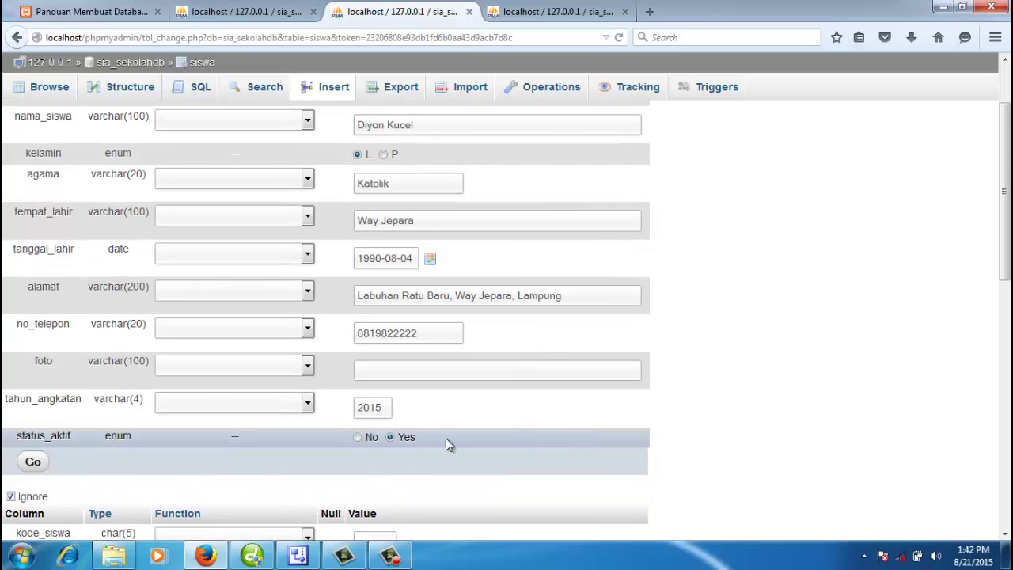
Step: Save student S0003, list siswa's three rows, then switch to the kelas_siswa tab
{"action": "left_click", "coordinate": [32, 461]}
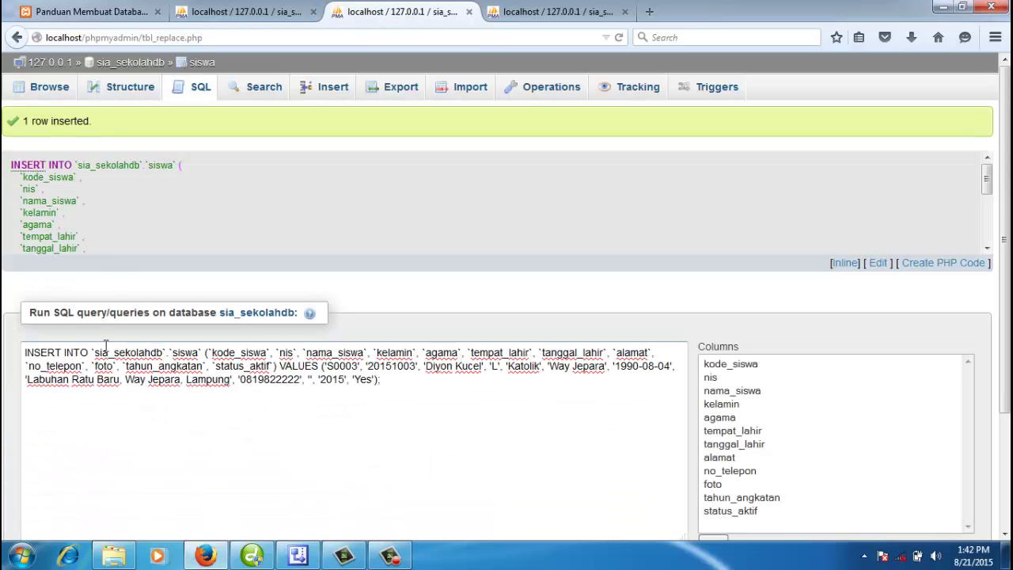
{"action": "left_click", "coordinate": [57, 90]}
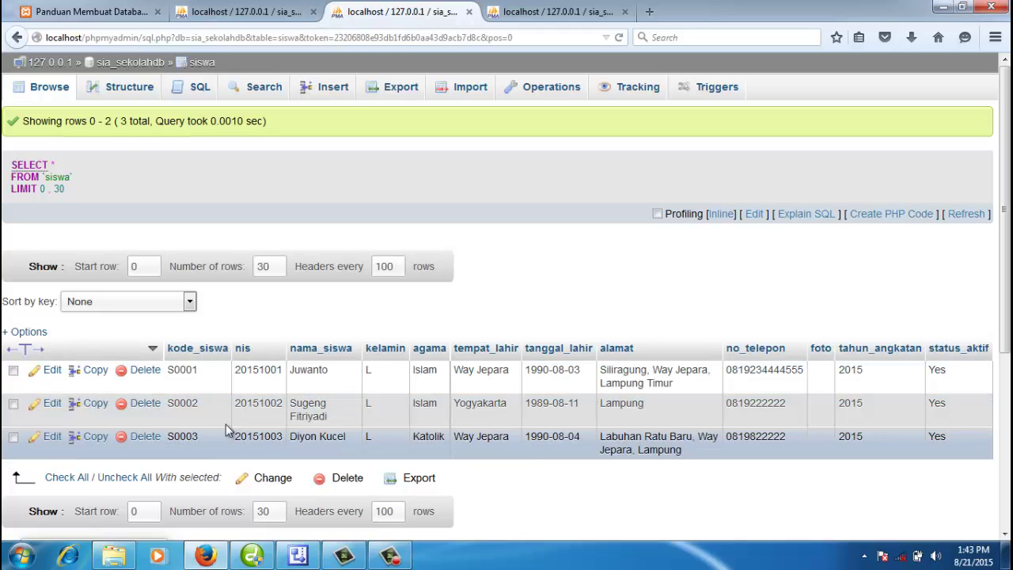
{"action": "left_click", "coordinate": [261, 14]}
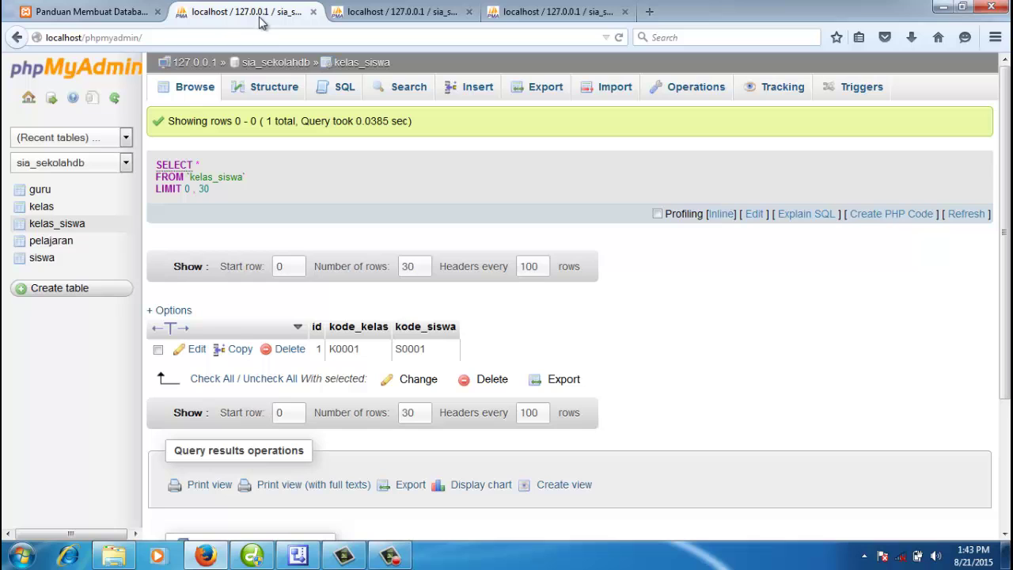
Step: Open a kelas_siswa insert form with a first row pairing K0001 and S0002
{"action": "left_click", "coordinate": [291, 64]}
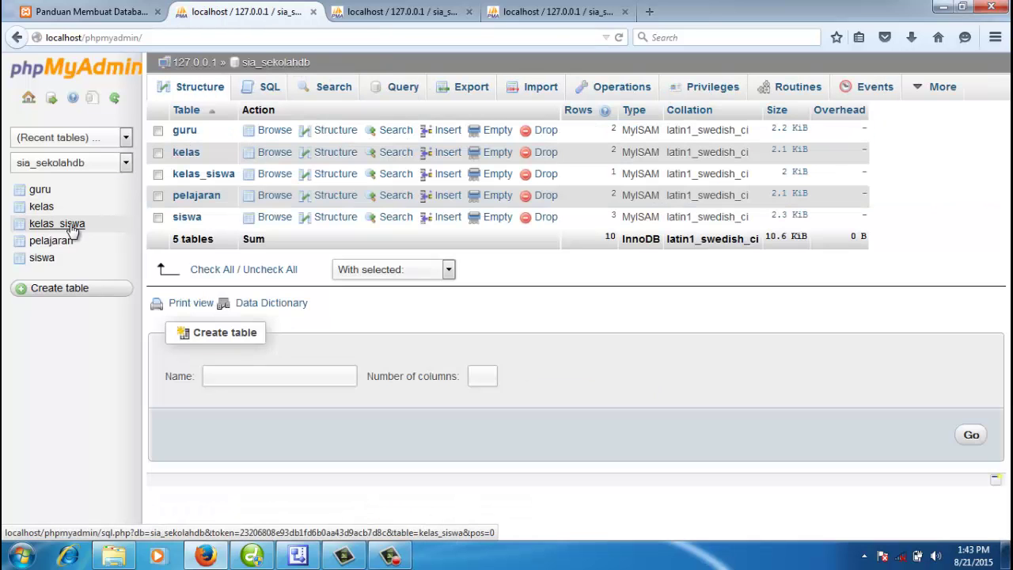
{"action": "left_click", "coordinate": [69, 225]}
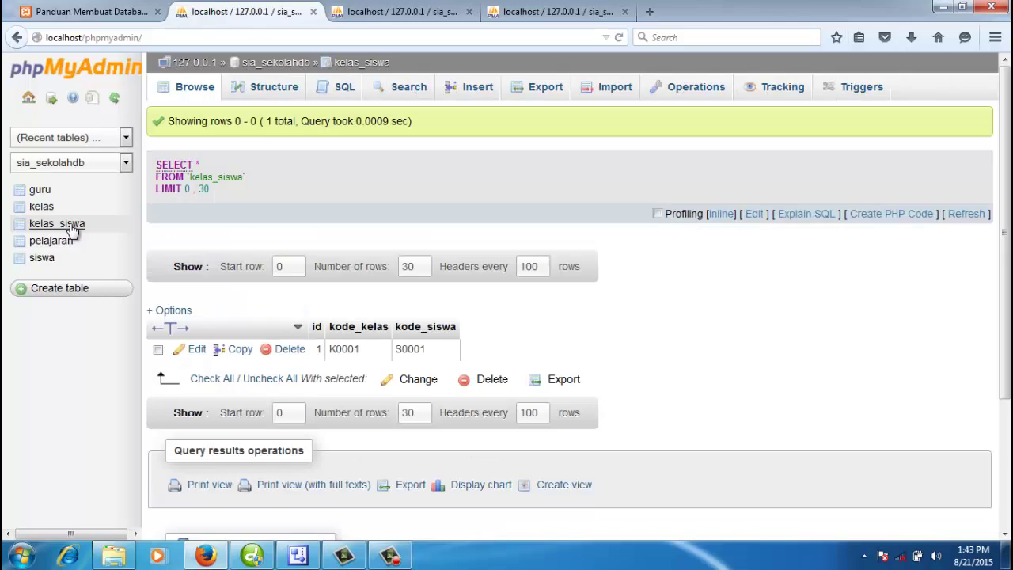
{"action": "left_click", "coordinate": [72, 227]}
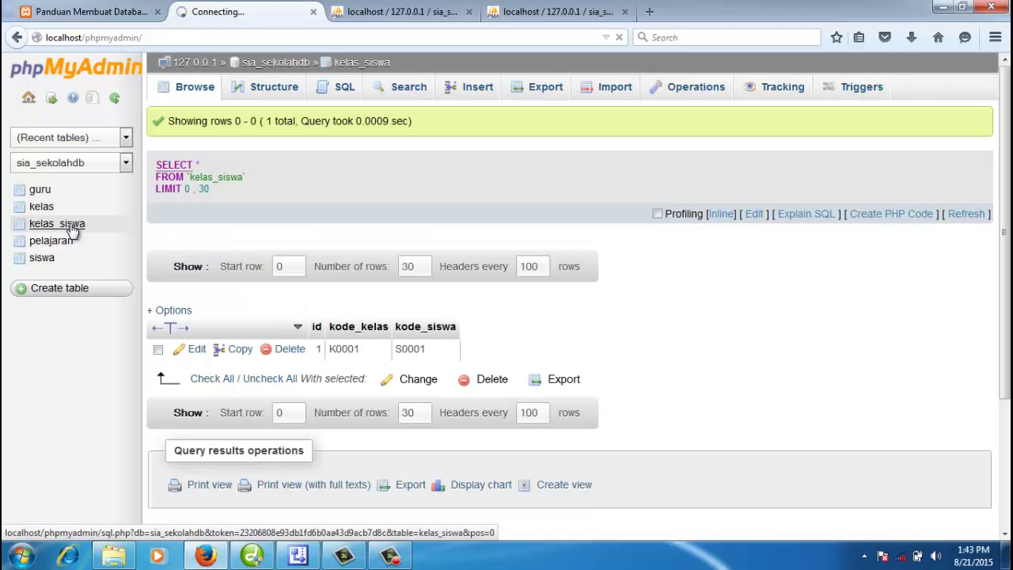
{"action": "left_click", "coordinate": [481, 89]}
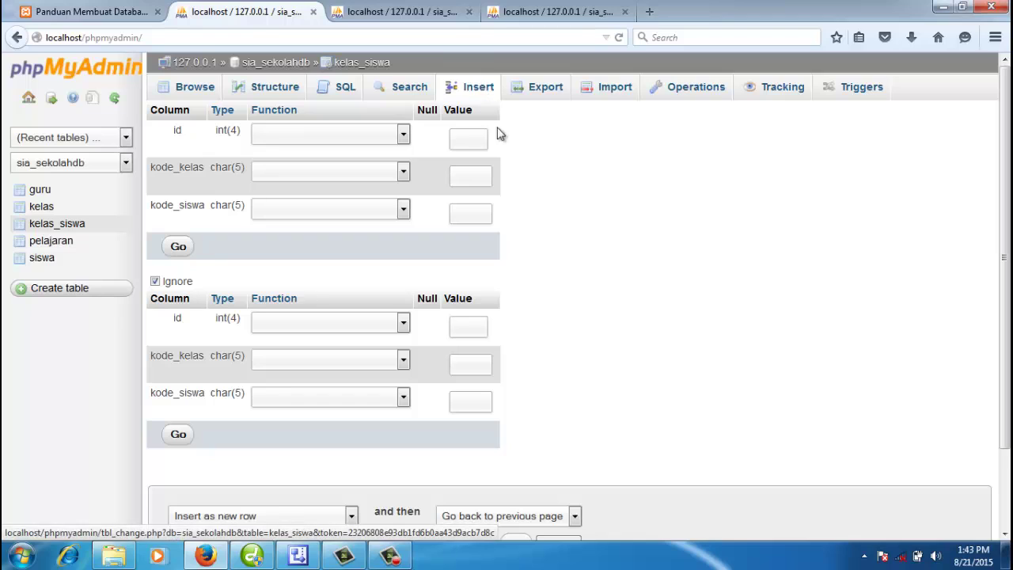
{"action": "left_click", "coordinate": [476, 179]}
{"action": "type", "text": "K"}
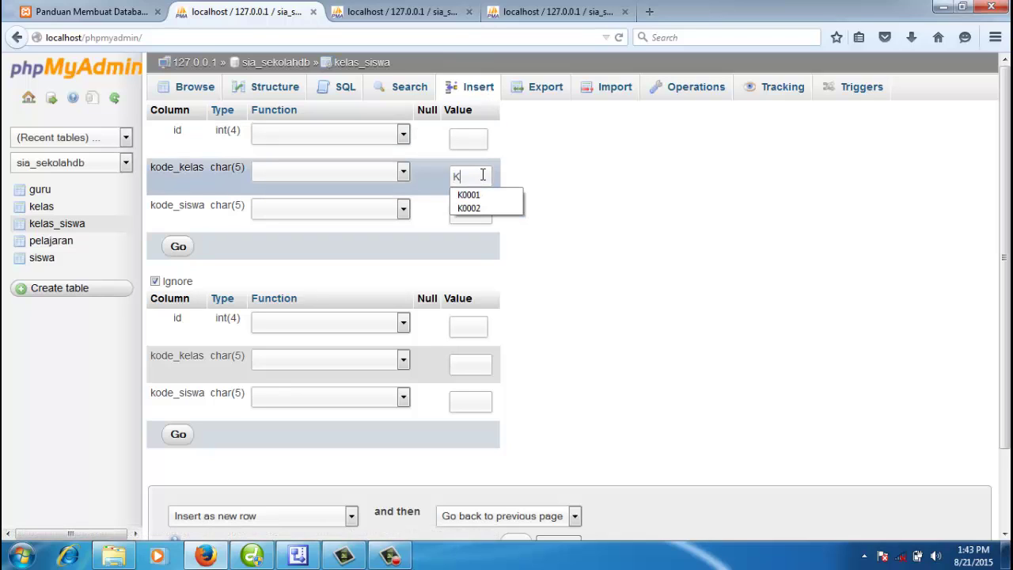
{"action": "left_click", "coordinate": [481, 195]}
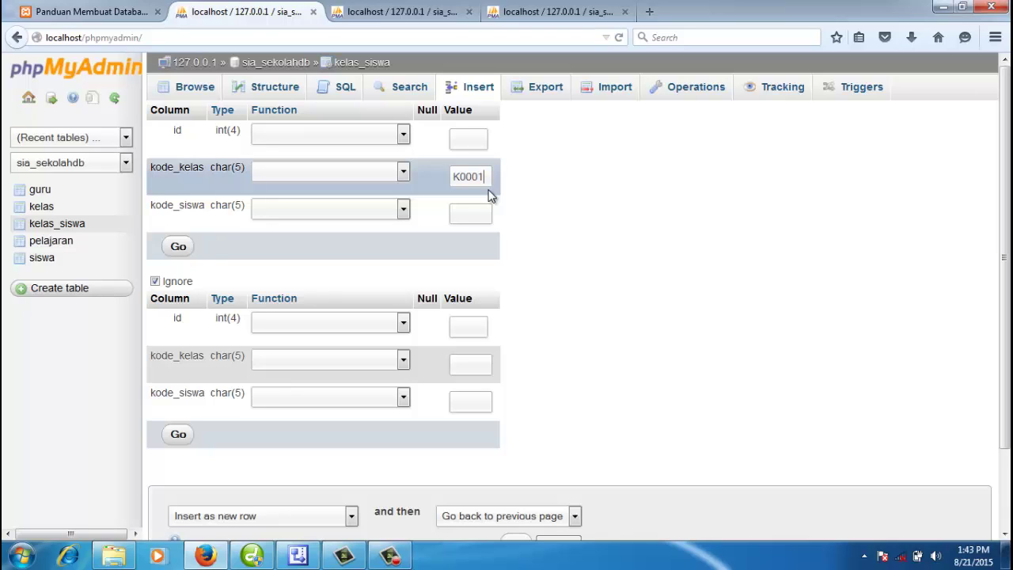
{"action": "left_click", "coordinate": [483, 212]}
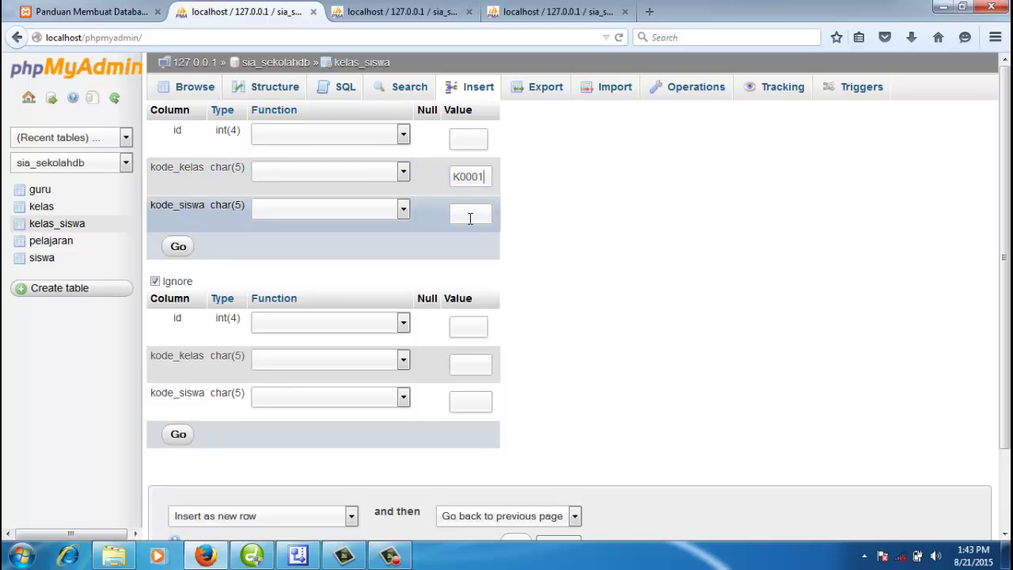
{"action": "type", "text": "S"}
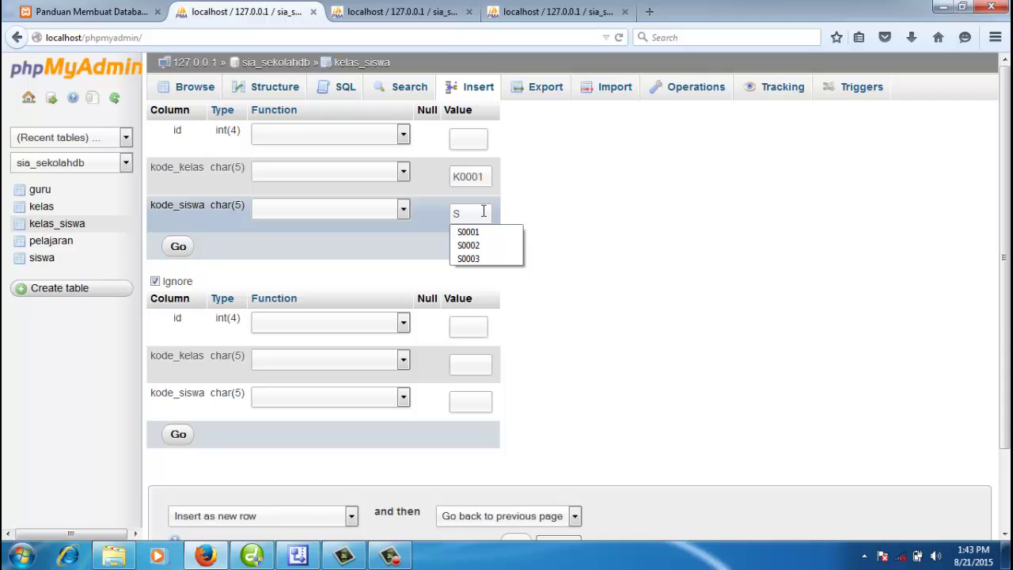
{"action": "left_click", "coordinate": [477, 245]}
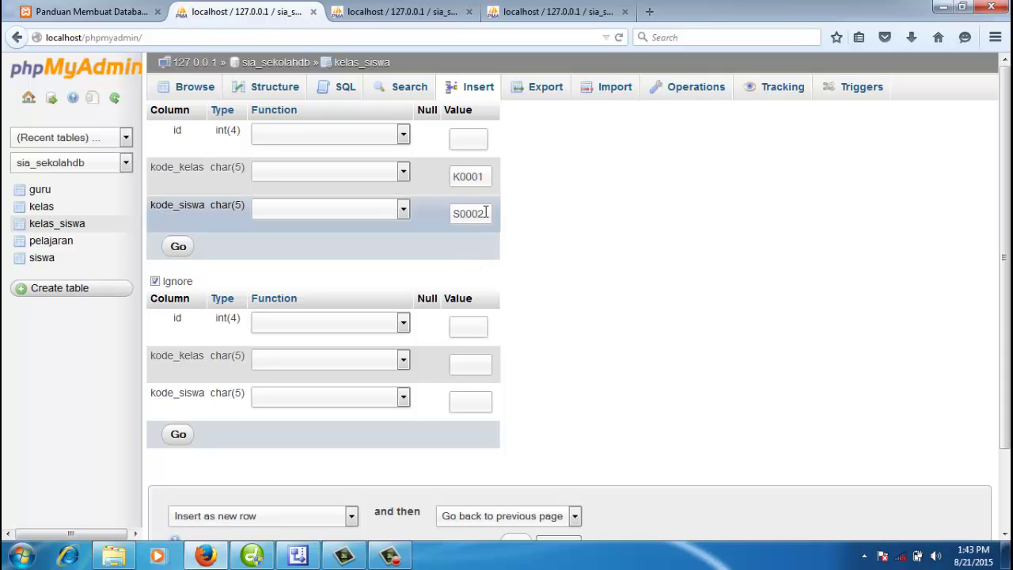
Step: Fill the second row with K0001 and S0003 and include it in the insert
{"action": "double_click", "coordinate": [486, 212]}
{"action": "double_click", "coordinate": [469, 177]}
{"action": "key", "text": "ctrl+c"}
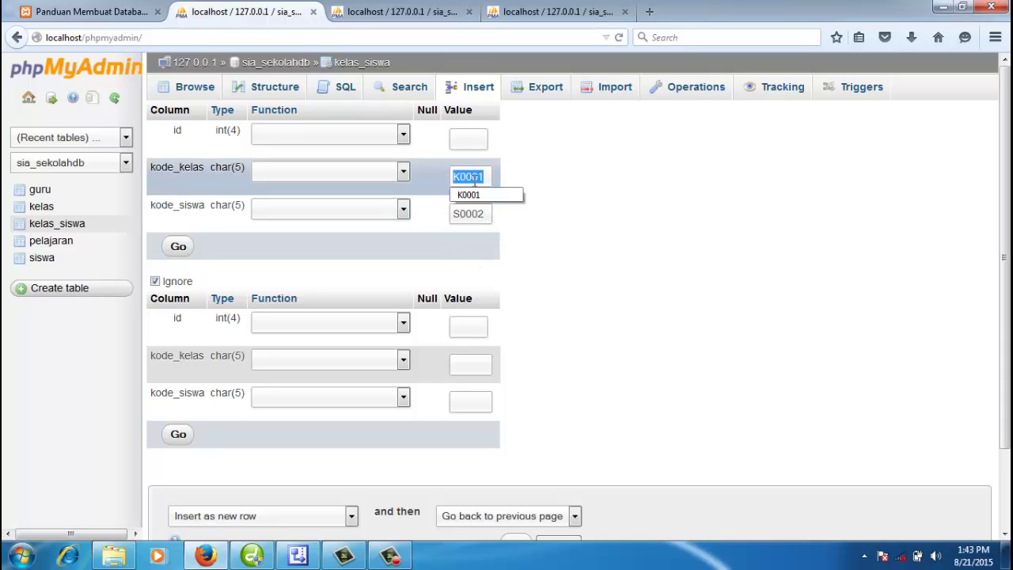
{"action": "left_click", "coordinate": [470, 362]}
{"action": "key", "text": "ctrl+v"}
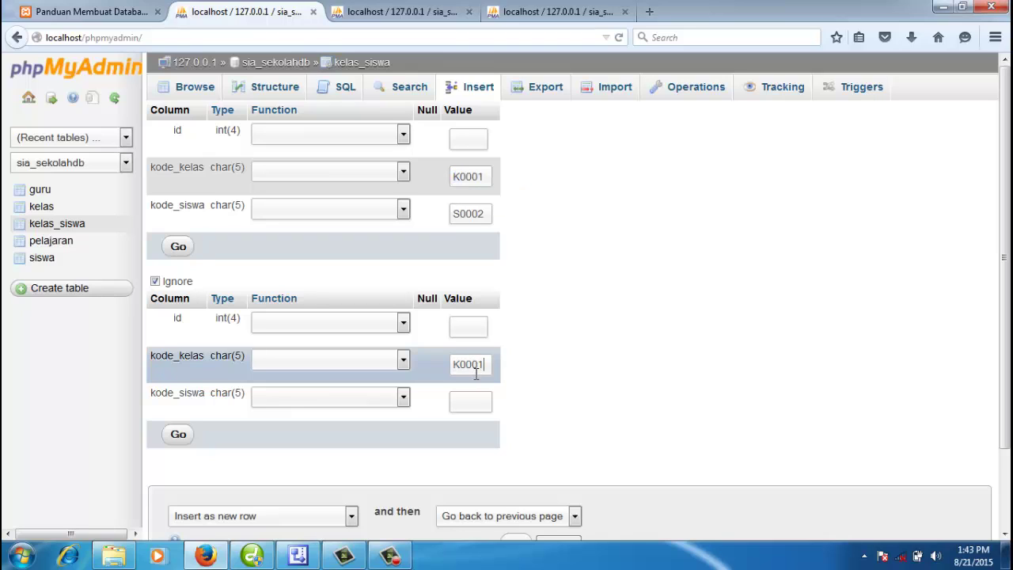
{"action": "left_click_drag", "start_coordinate": [480, 362], "coordinate": [485, 362]}
{"action": "left_click", "coordinate": [474, 399]}
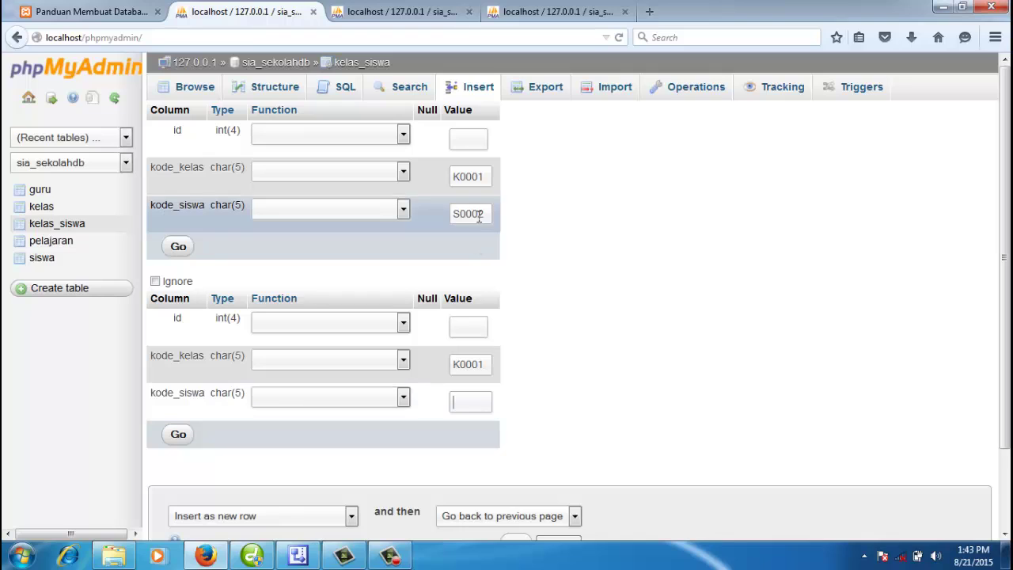
{"action": "left_click_drag", "start_coordinate": [478, 216], "coordinate": [448, 242]}
{"action": "key", "text": "ctrl+c"}
{"action": "left_click", "coordinate": [481, 404]}
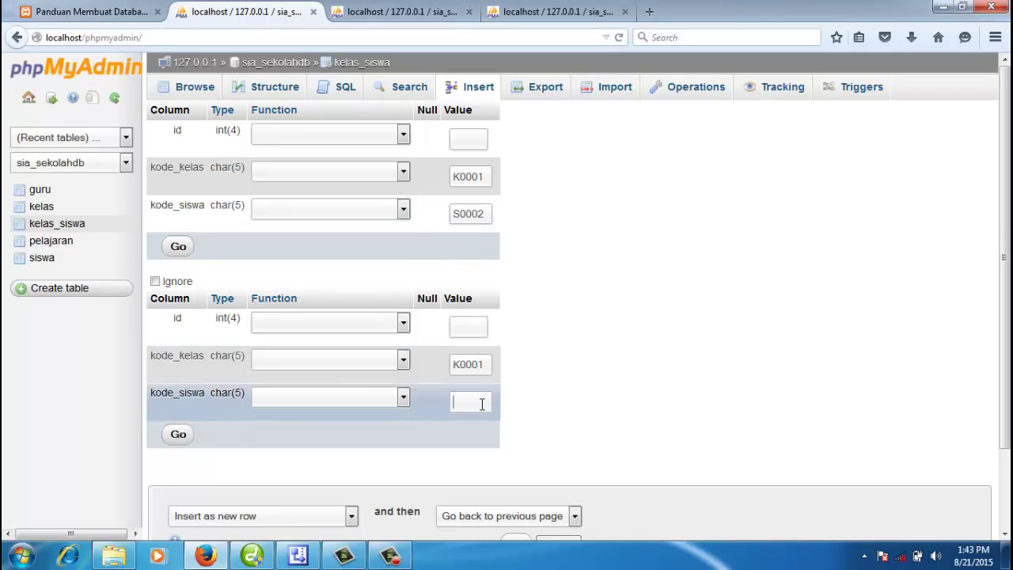
{"action": "key", "text": "ctrl+v"}
{"action": "left_click_drag", "start_coordinate": [478, 404], "coordinate": [485, 404]}
{"action": "type", "text": "3"}
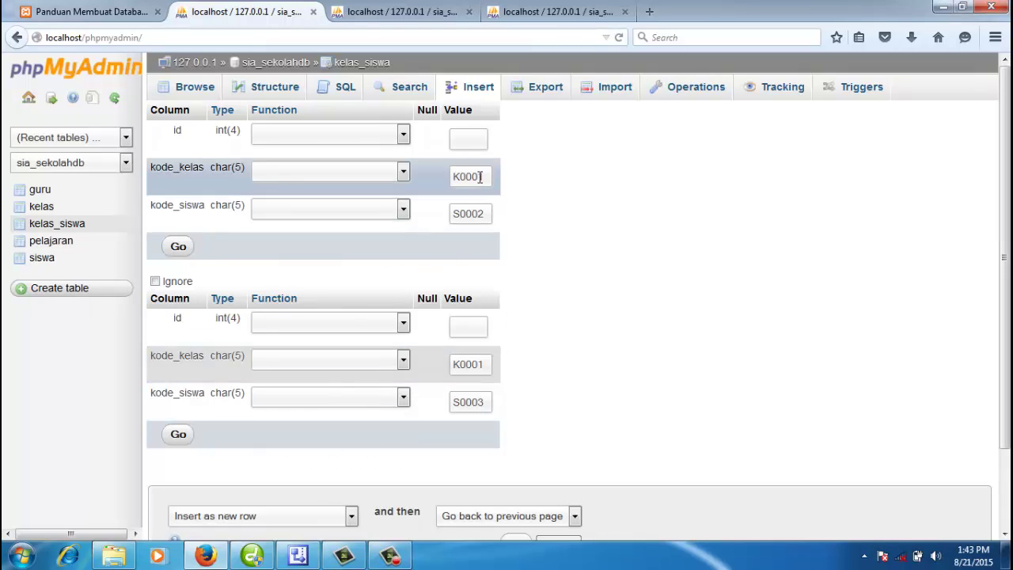
Step: Insert both K0001 links, check kelas_siswa's three rows, then return to sia_sekolahdb
{"action": "left_click", "coordinate": [181, 436]}
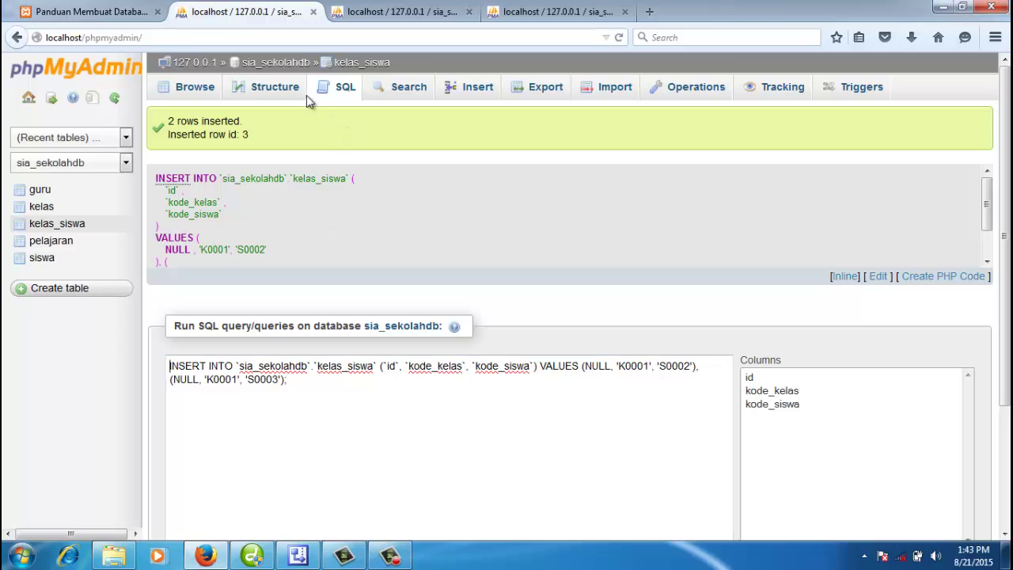
{"action": "left_click", "coordinate": [199, 88]}
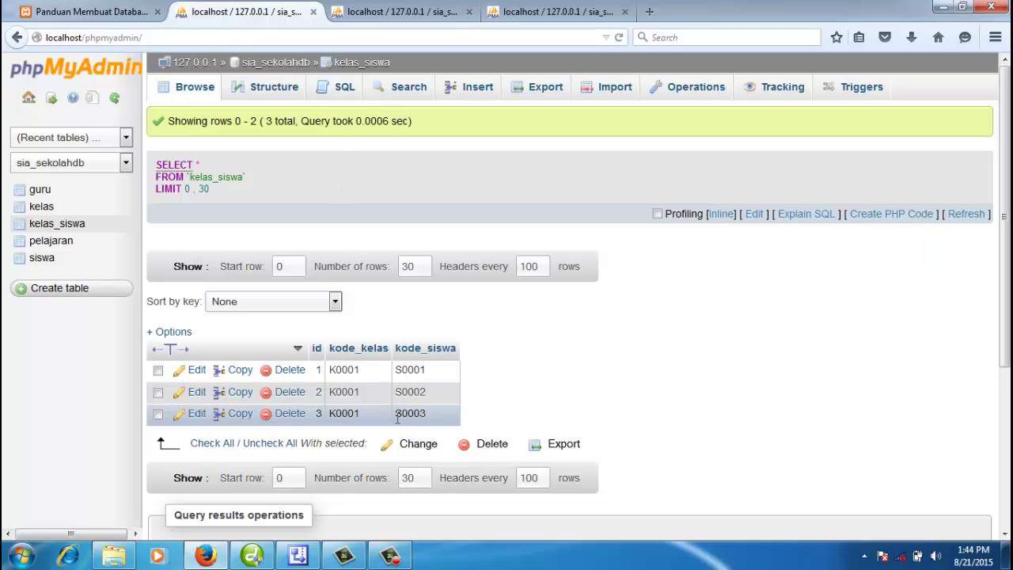
{"action": "left_click", "coordinate": [288, 62]}
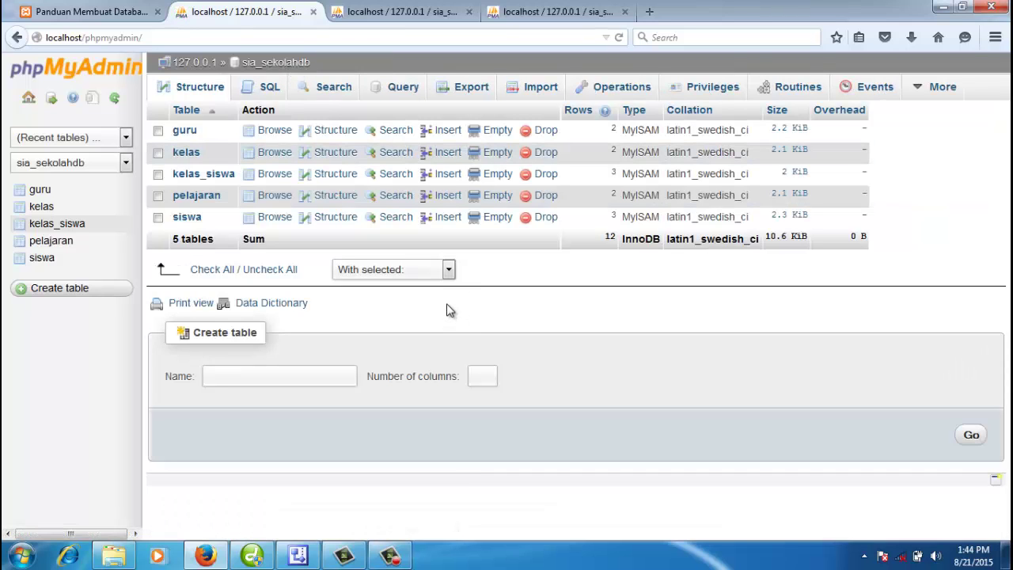
Step: Close the extra localhost tab and refresh the sia_sekolahdb table list
{"action": "left_click", "coordinate": [294, 66]}
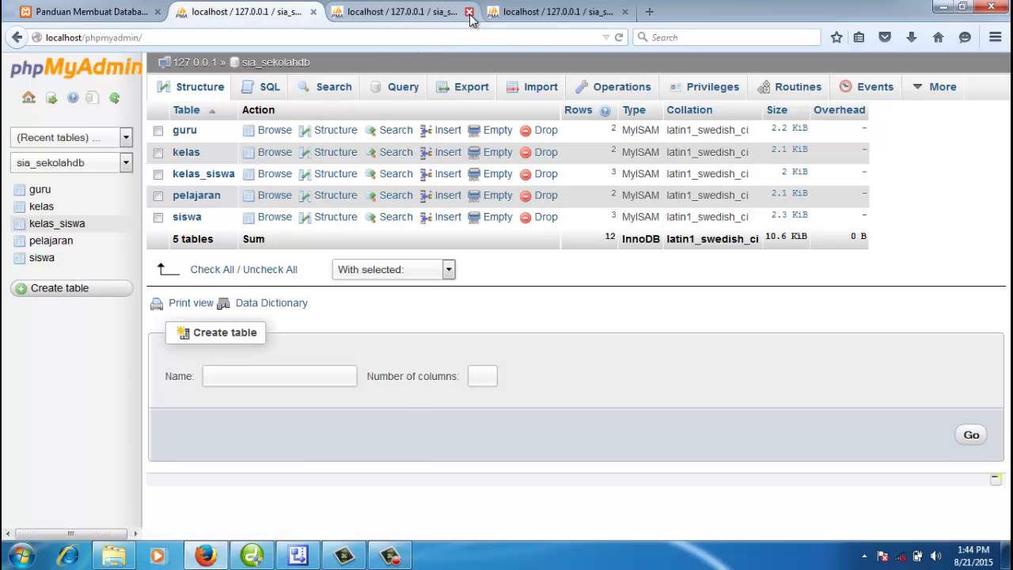
{"action": "left_click", "coordinate": [470, 13]}
{"action": "left_click", "coordinate": [294, 67]}
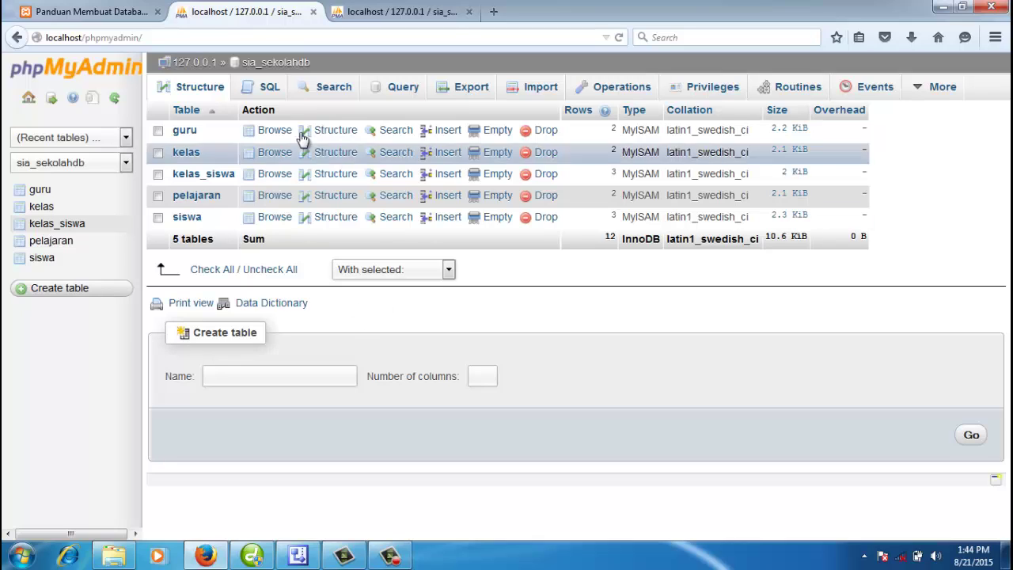
Step: Review the nilai shape in the Visio relation diagram, then return to Firefox
{"action": "left_click", "coordinate": [298, 556]}
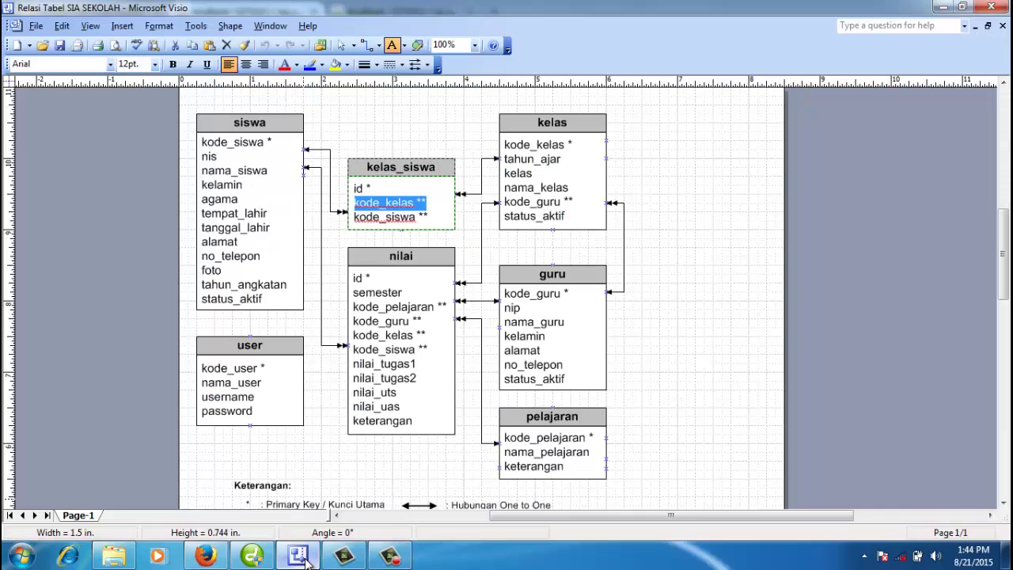
{"action": "left_click", "coordinate": [393, 317]}
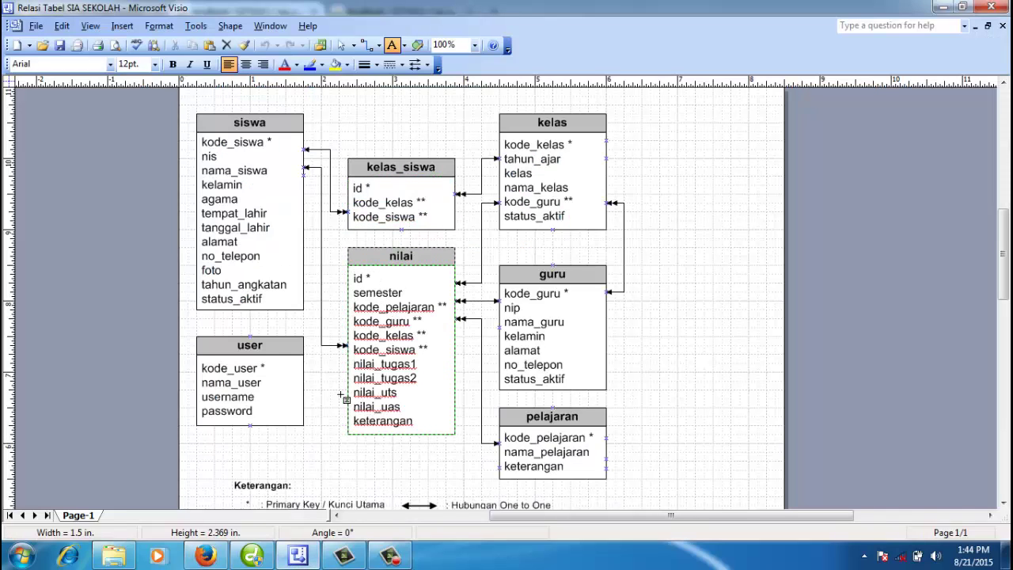
{"action": "left_click", "coordinate": [206, 556]}
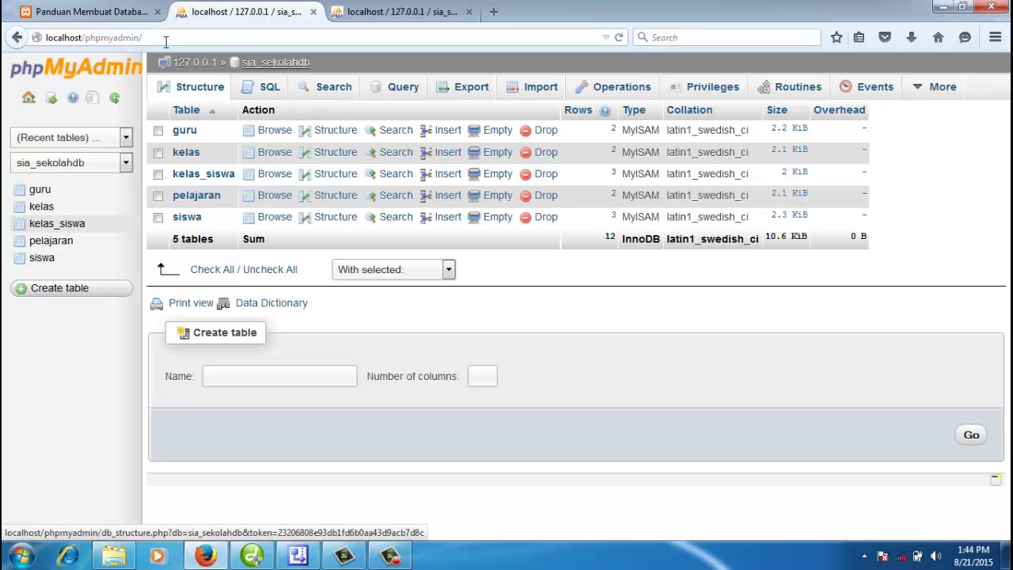
Step: Page through the 'Panduan Membuat Database' guide to its closing page akhir_1.html
{"action": "left_click", "coordinate": [114, 14]}
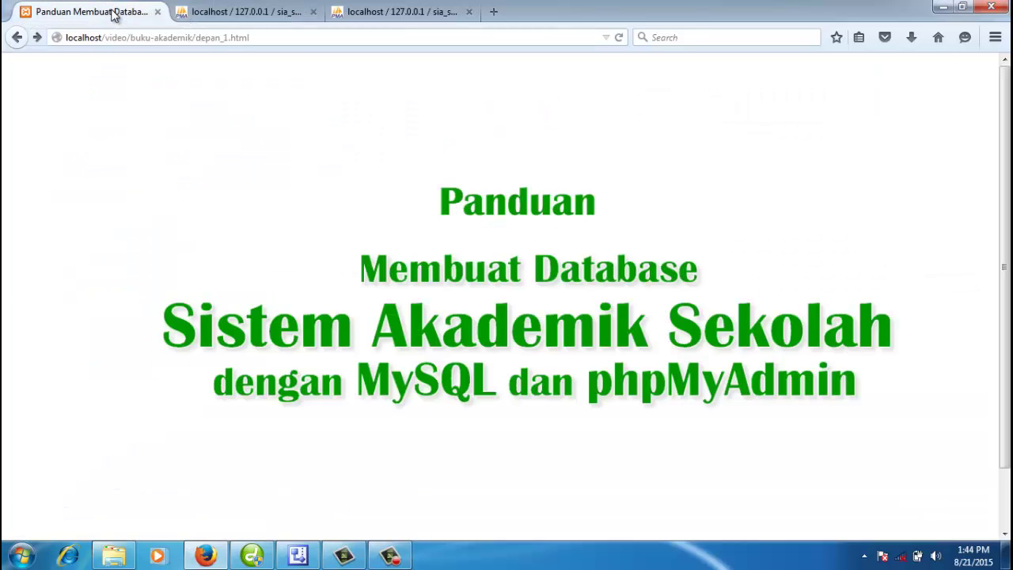
{"action": "left_click", "coordinate": [492, 280]}
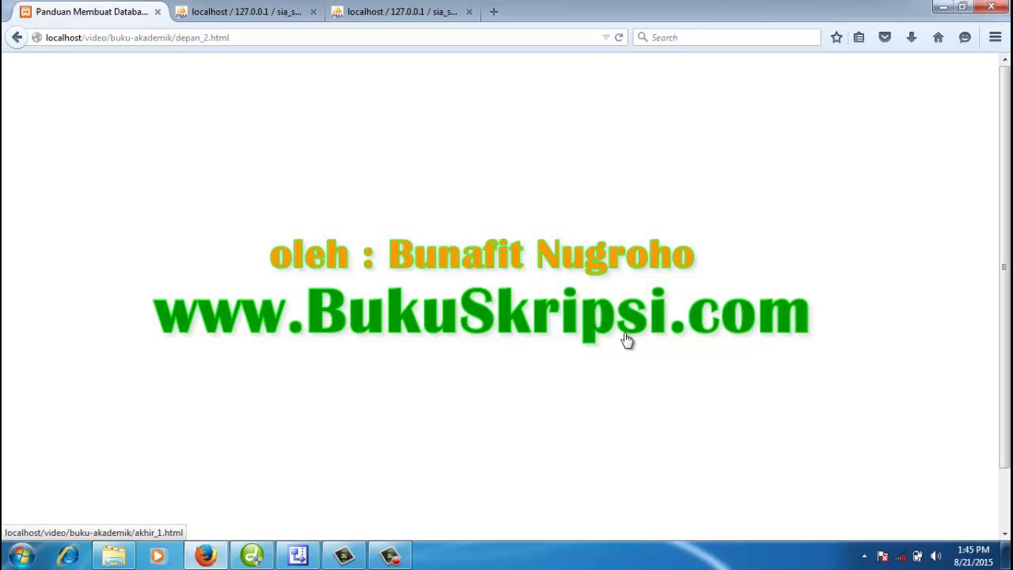
{"action": "left_click", "coordinate": [465, 305]}
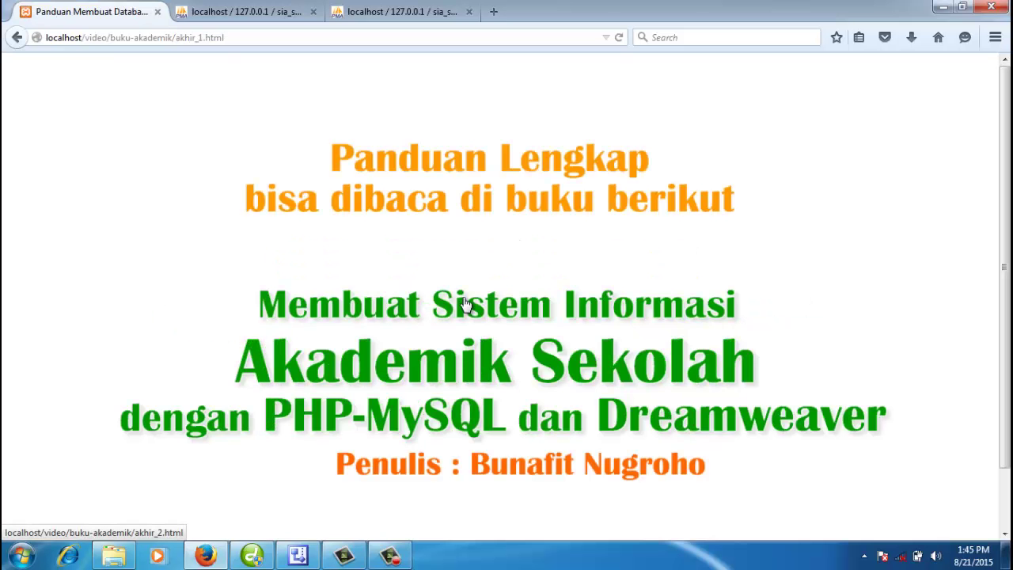